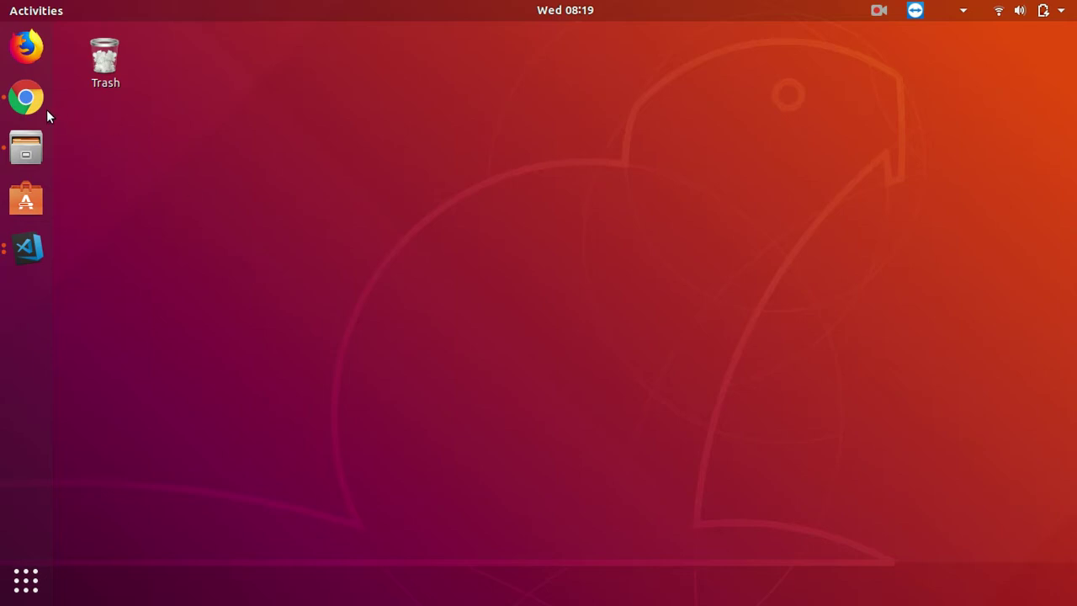
- Switch to Google Chrome and load YouTube in a new tab next to the Keon Themes page
click(25, 105)
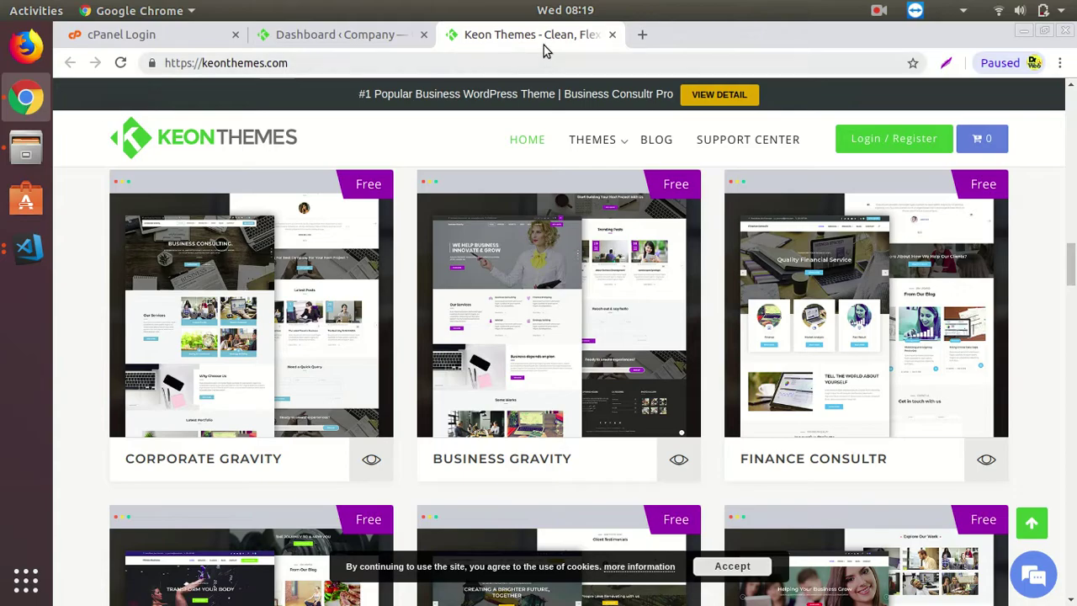
click(641, 37)
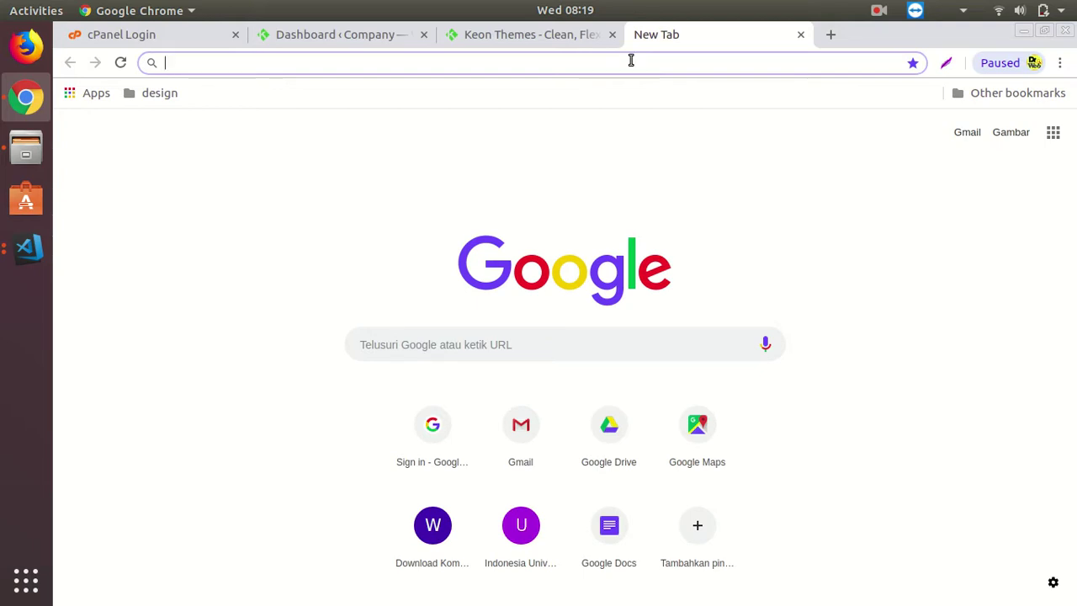
click(554, 39)
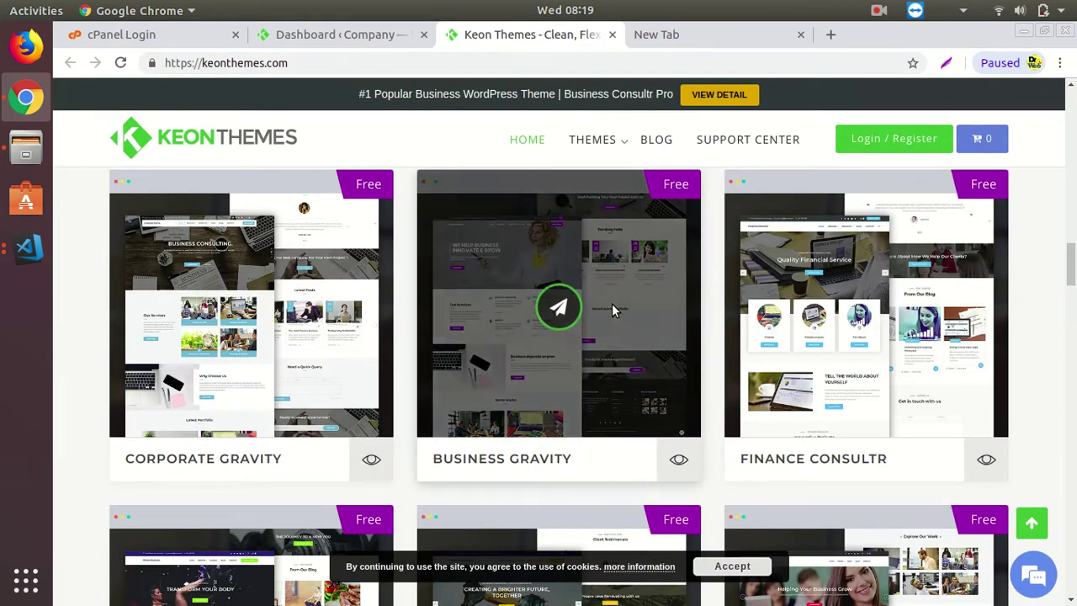
mouse_move(1070, 266)
mouse_down()
mouse_move(1072, 256)
mouse_move(1071, 285)
mouse_move(1071, 268)
mouse_up()
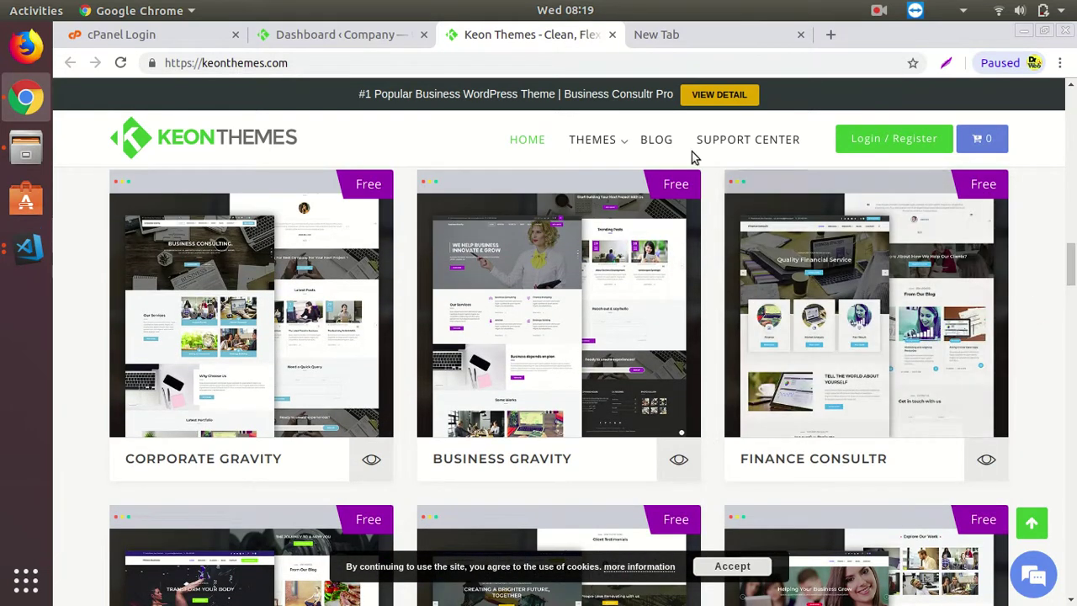
click(677, 38)
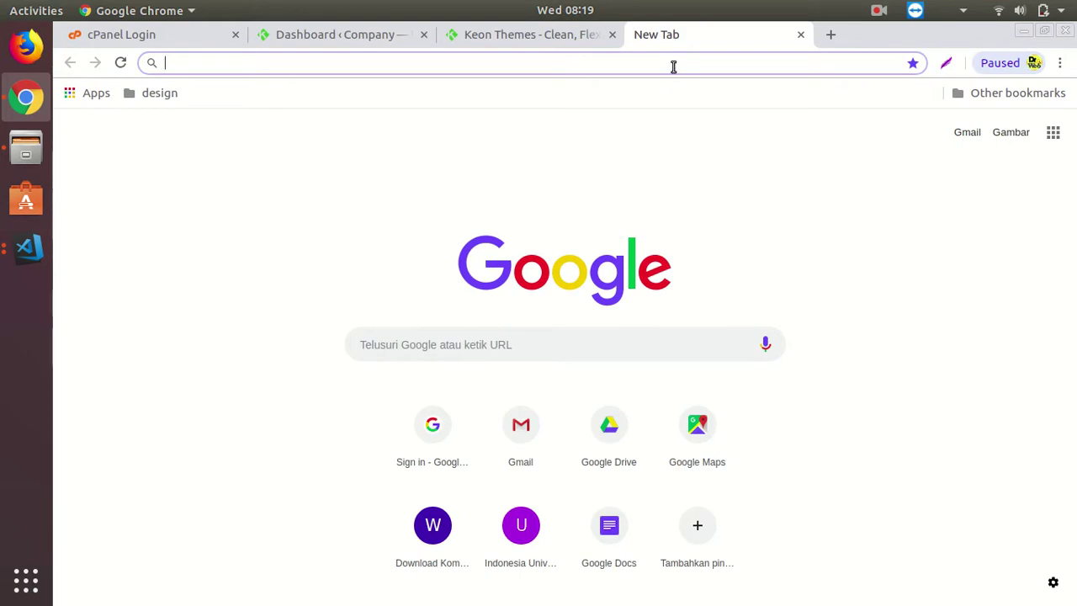
text(you)
key(Return)
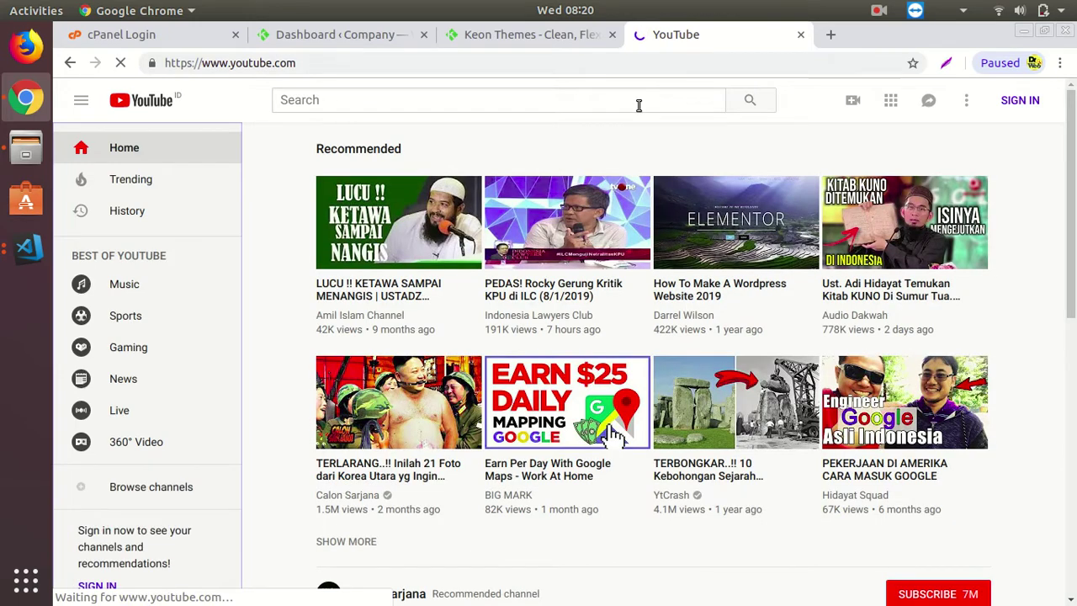
- Search YouTube for dokterweb and open the playlists of the Dokter Web channel
click(639, 105)
text(dokterw)
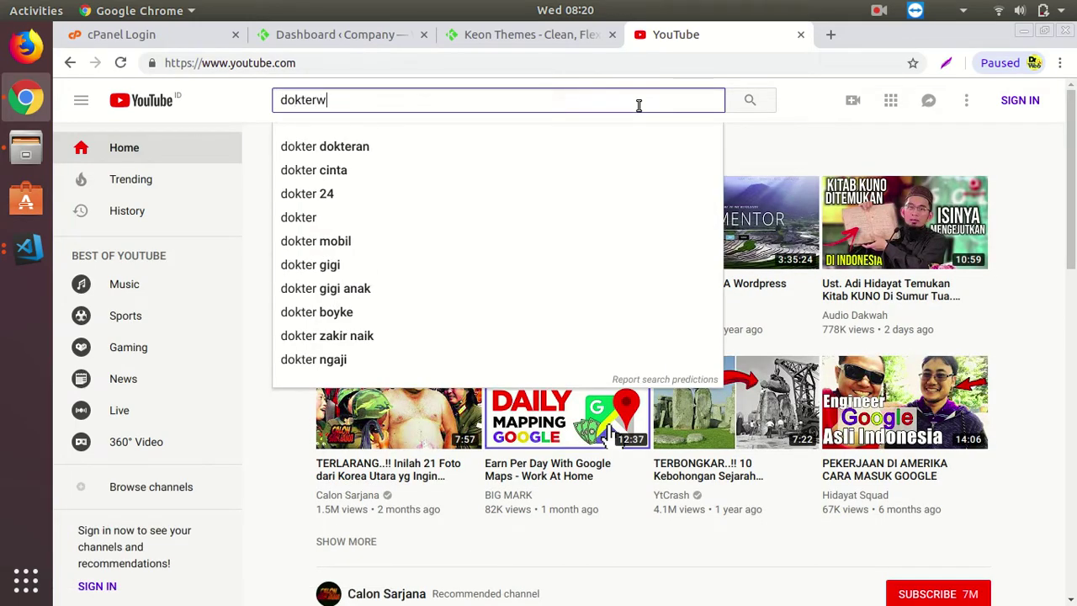
text(eb)
key(Return)
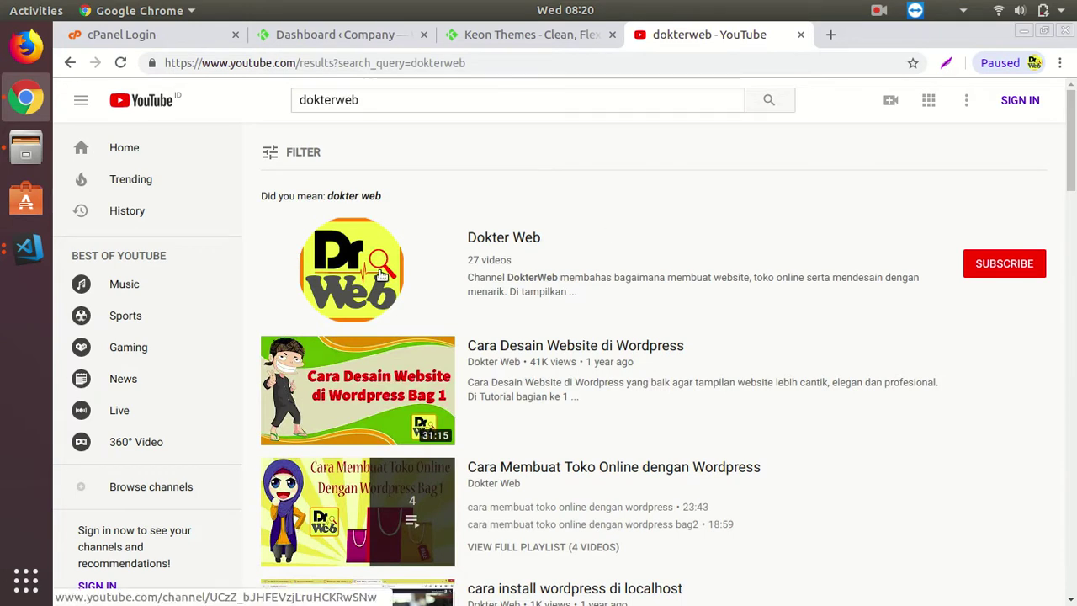
click(380, 275)
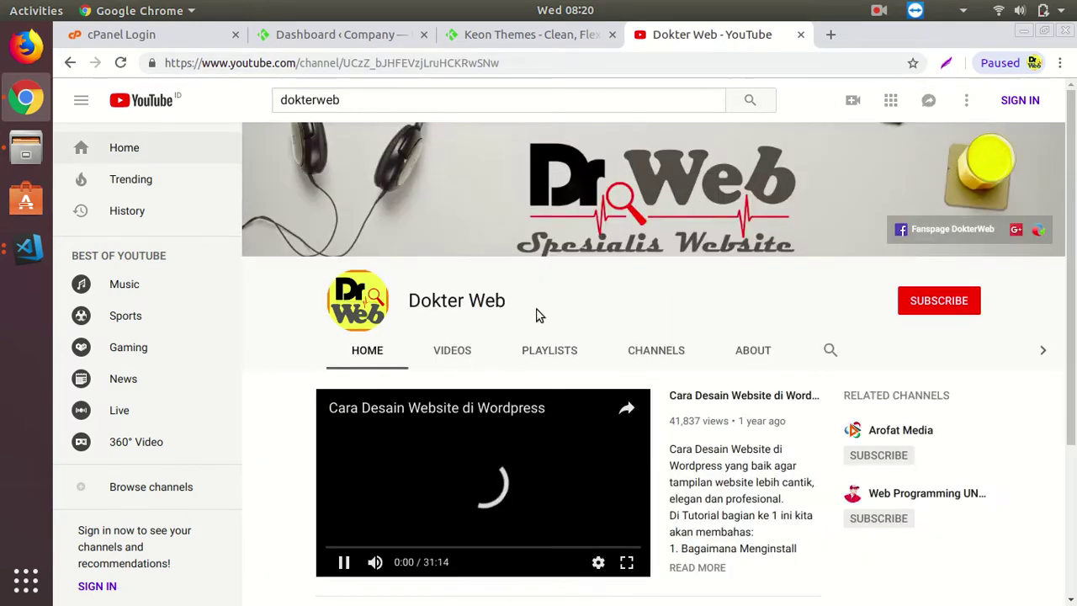
click(541, 352)
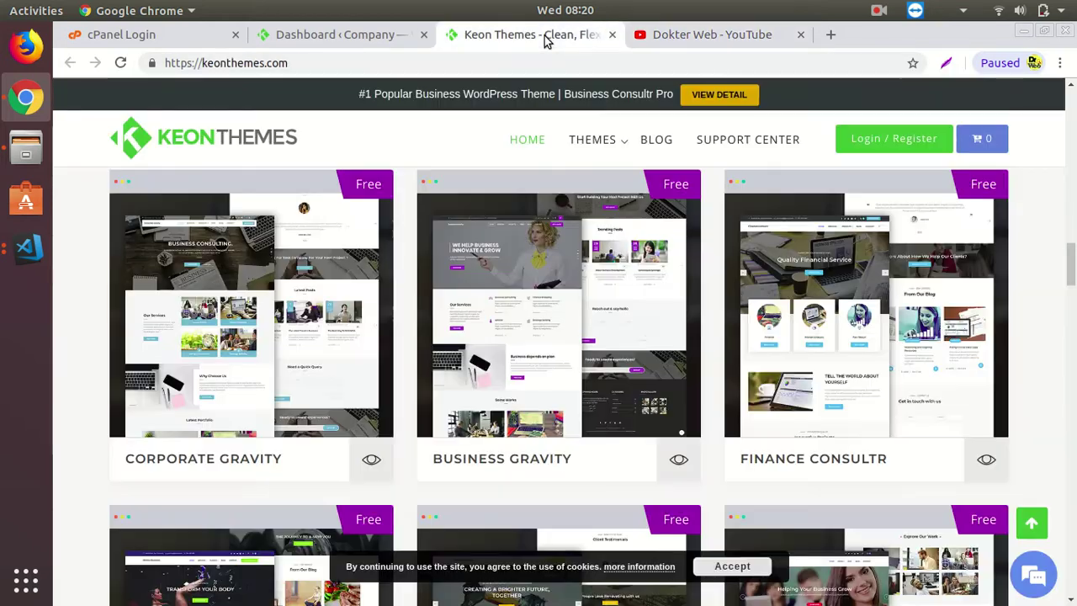
- Load the dokterweb.com website in a new browser tab
click(545, 41)
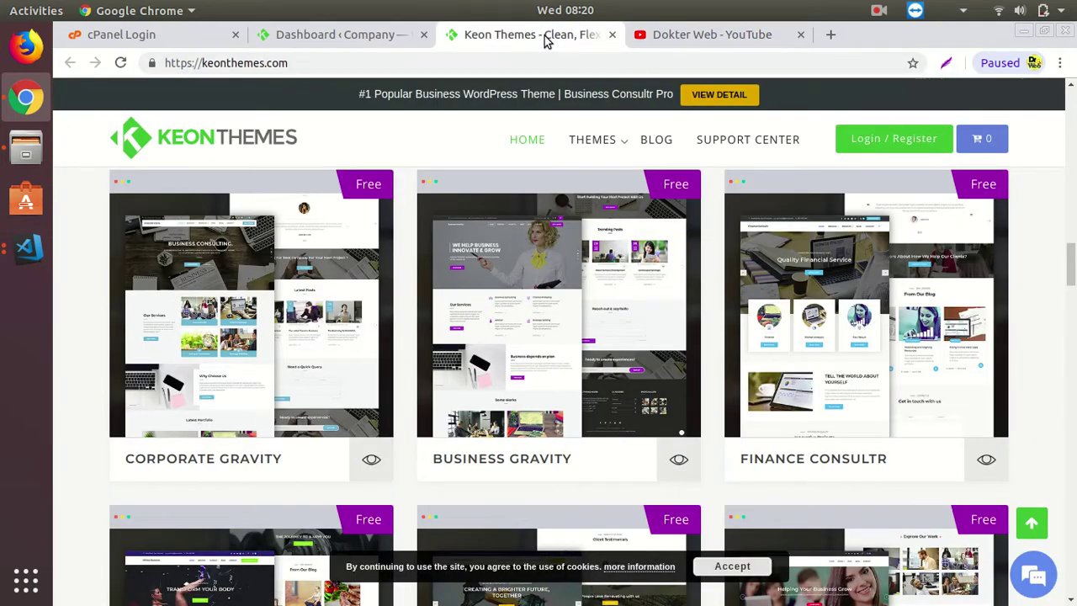
click(664, 37)
click(830, 37)
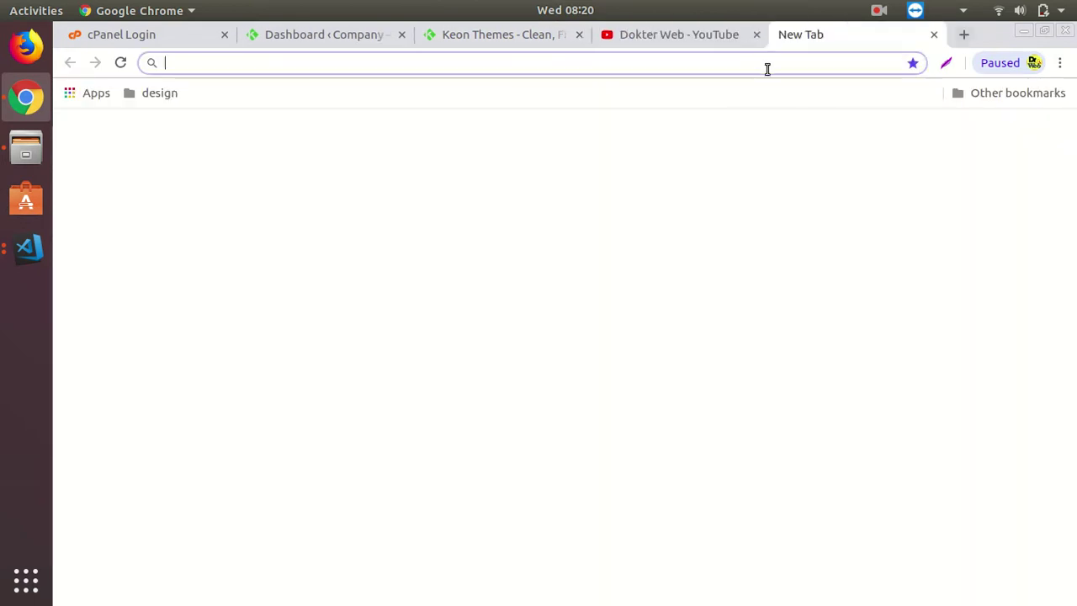
text(dokter)
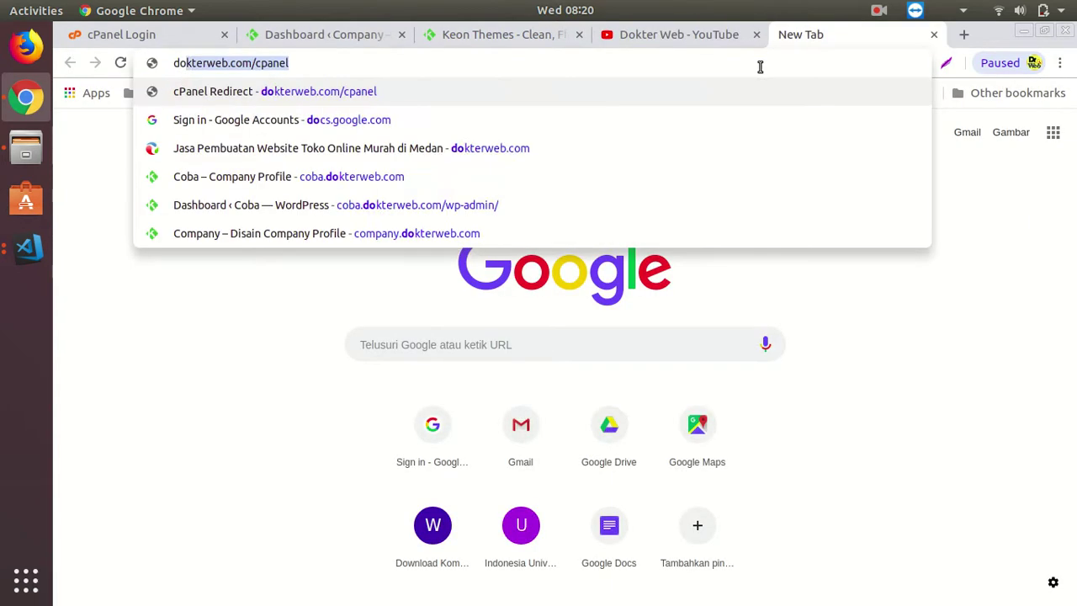
text(web.com/)
key(Delete)
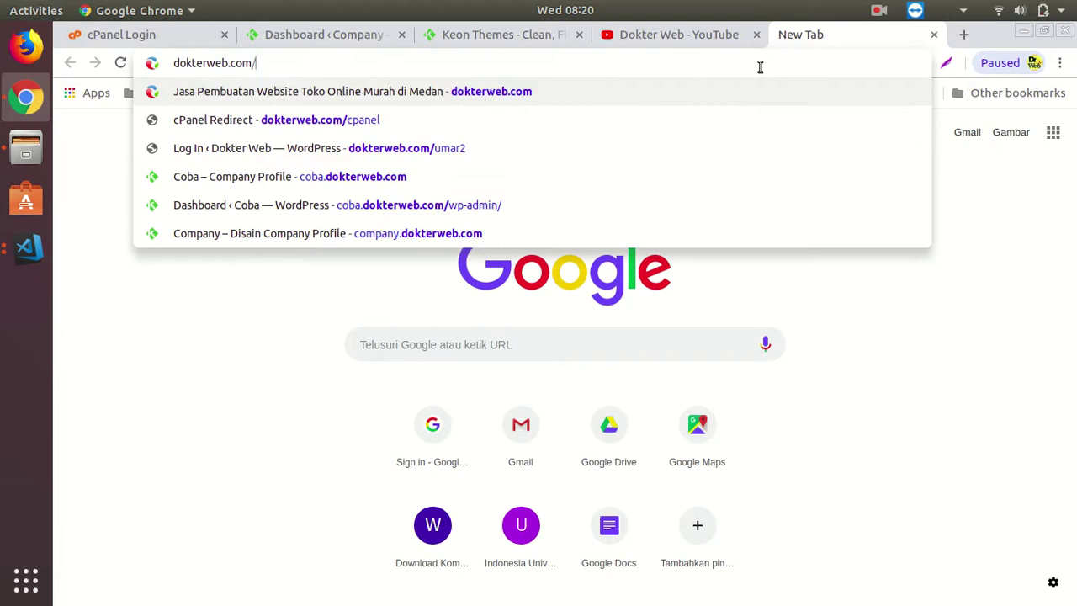
key(Return)
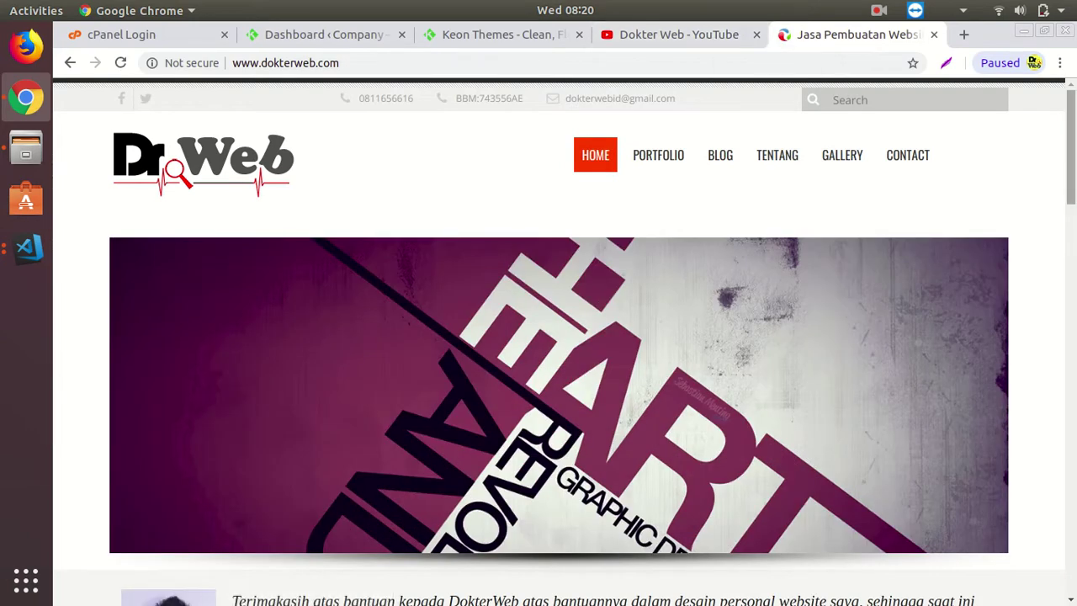
- Look through the dokterweb.com home page from the banner to the footer and back, including its web address
scroll(1074, 169, down, 1)
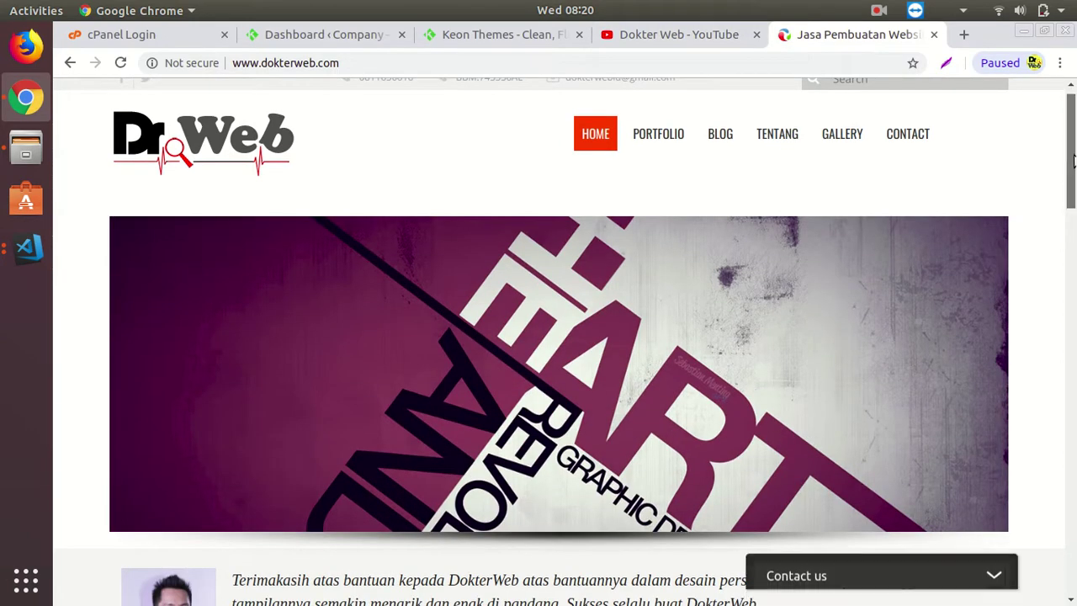
scroll(1074, 168, down, 8)
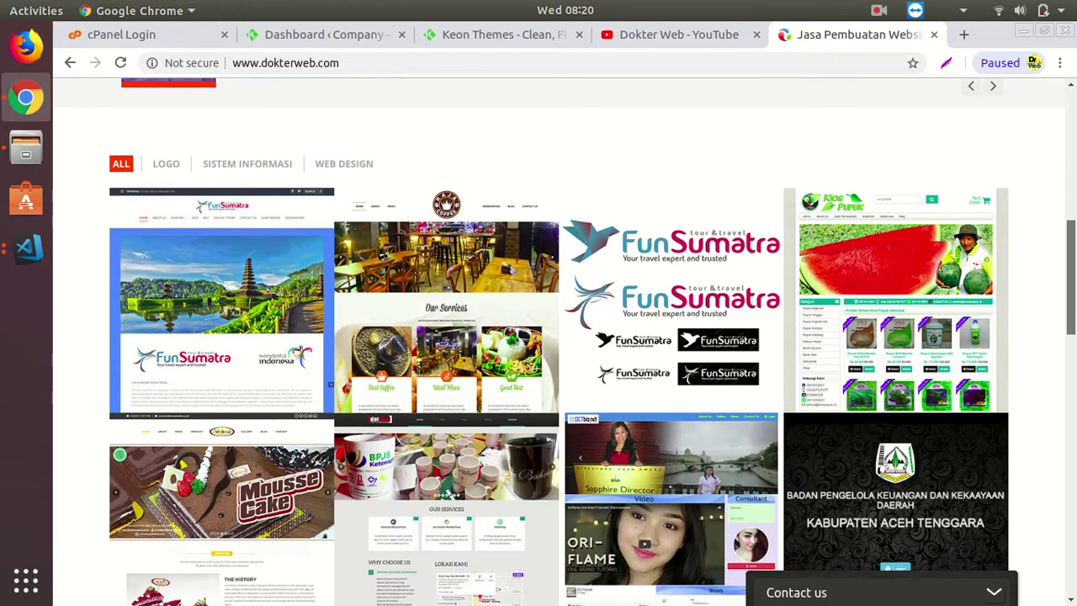
scroll(1074, 522, down, 9)
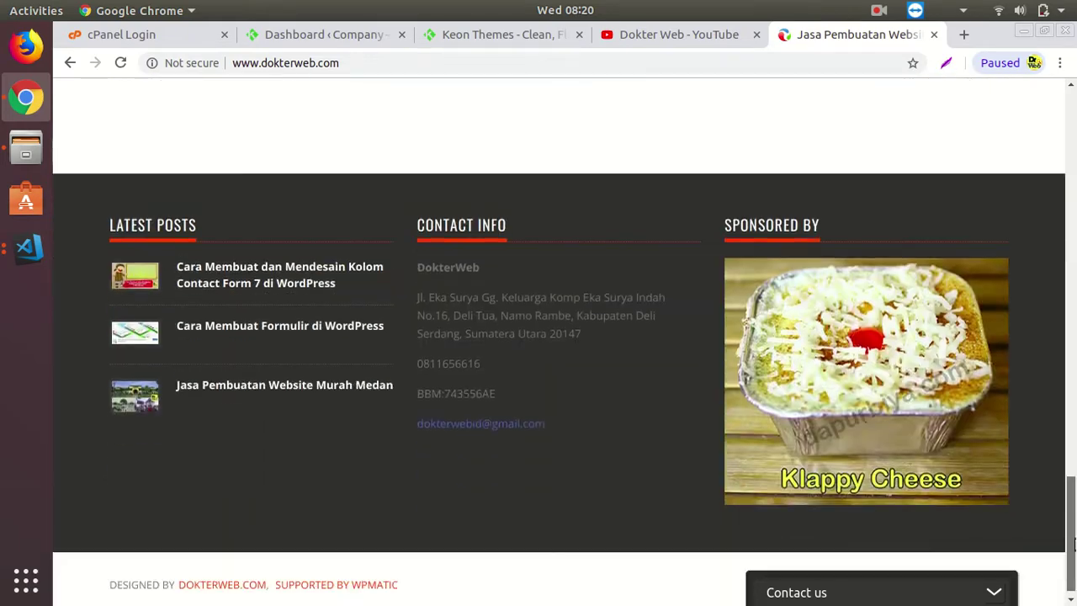
drag(1074, 521, 1070, 143)
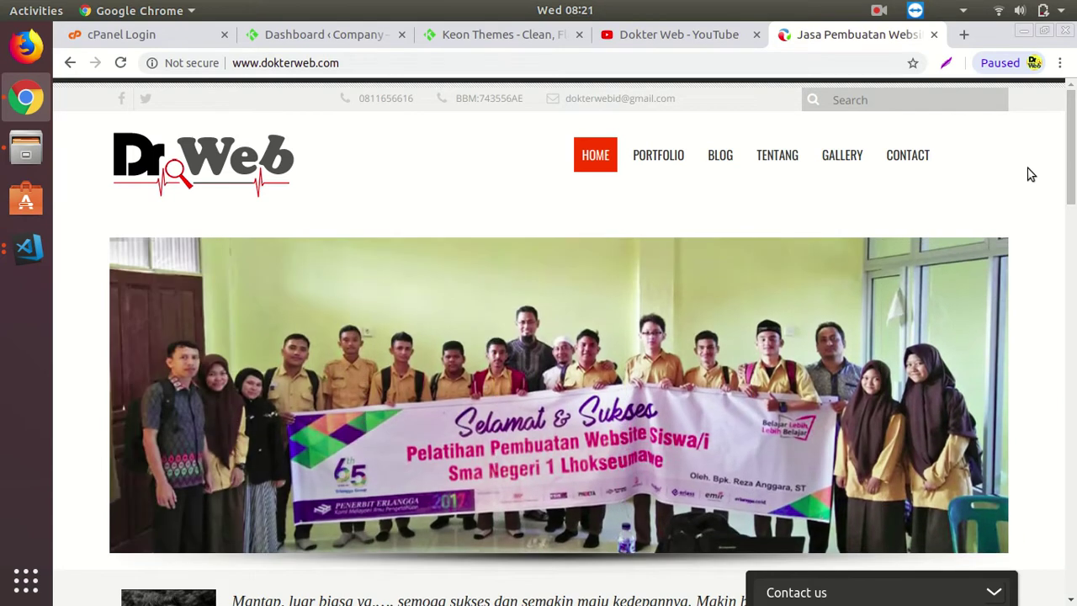
click(340, 62)
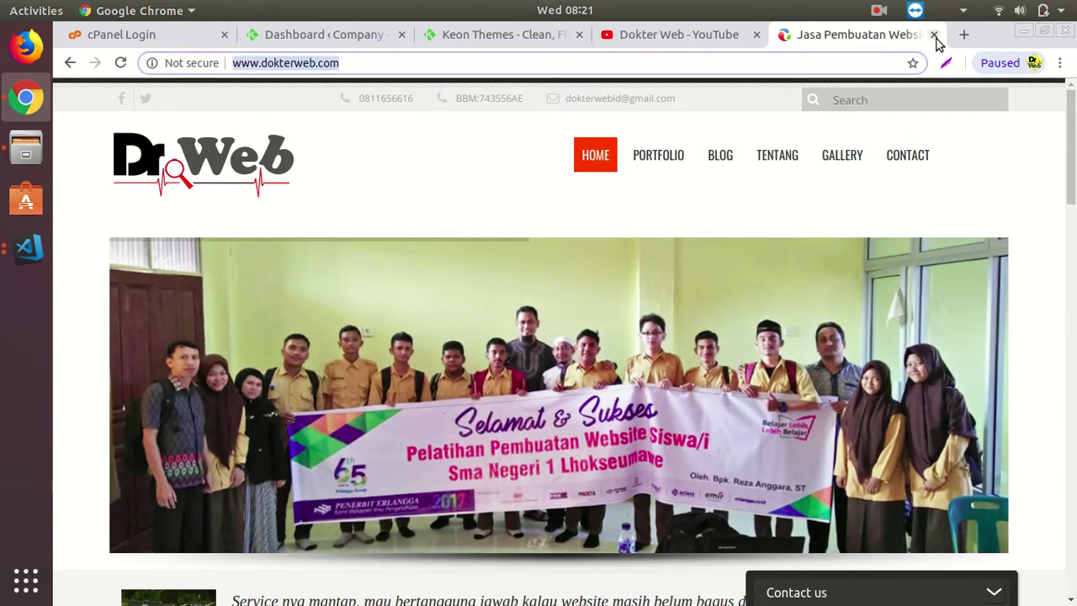
- Close the dokterweb.com and cPanel Login tabs, keeping the Keon Themes page in view
click(934, 35)
click(513, 42)
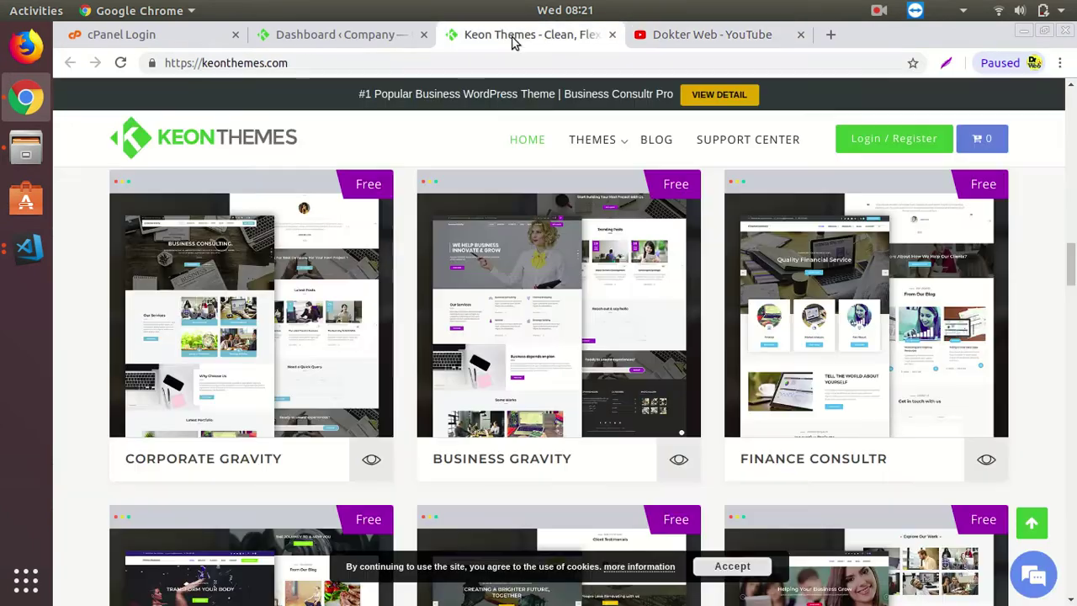
click(236, 39)
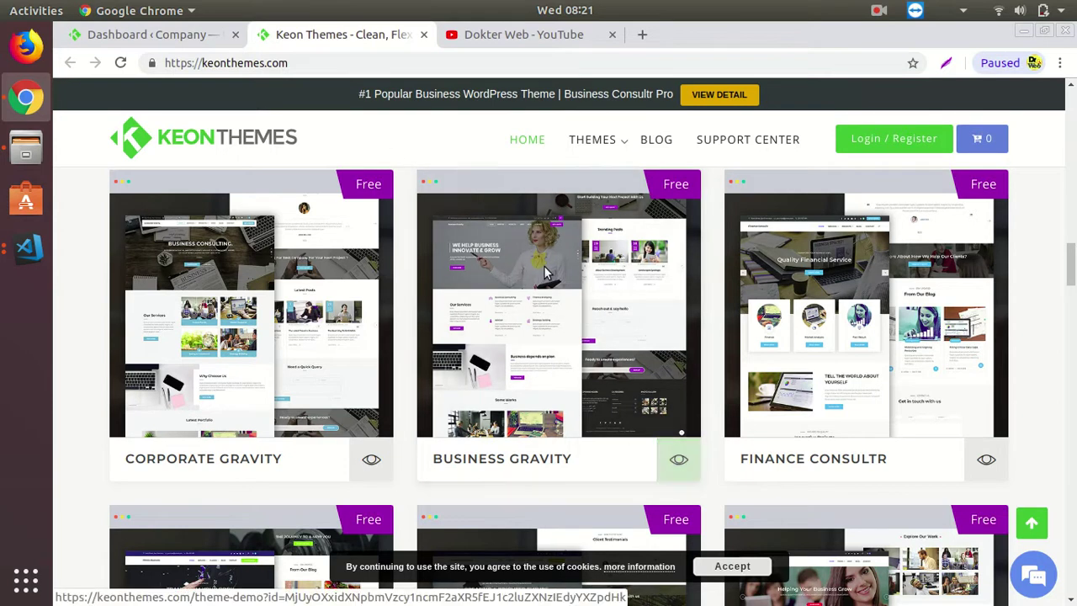
- Open the demo of the free Business Gravity theme from keonthemes.com
mouse_move(485, 425)
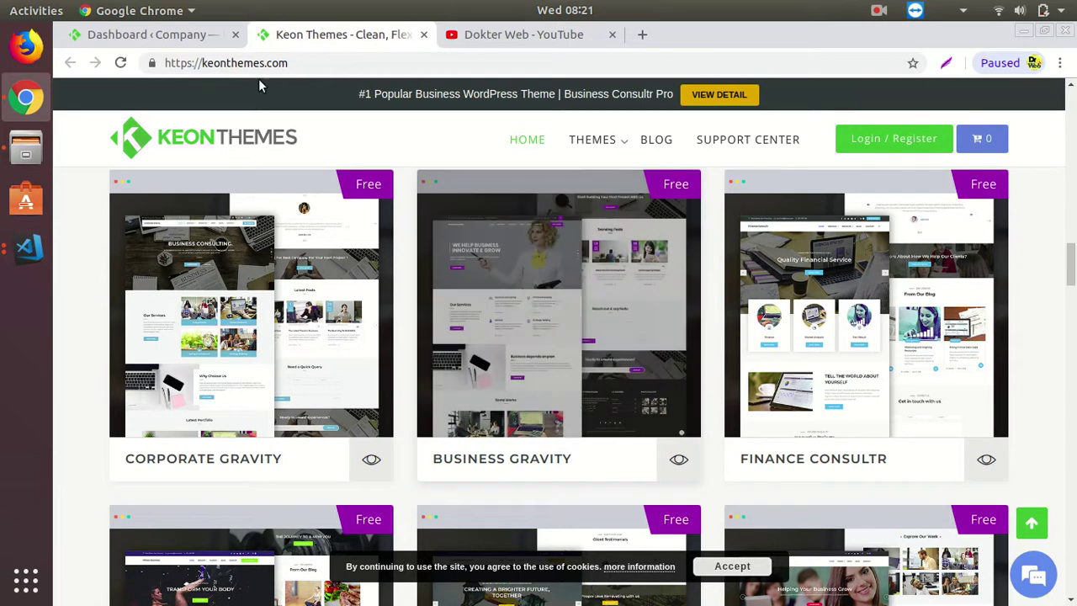
click(296, 64)
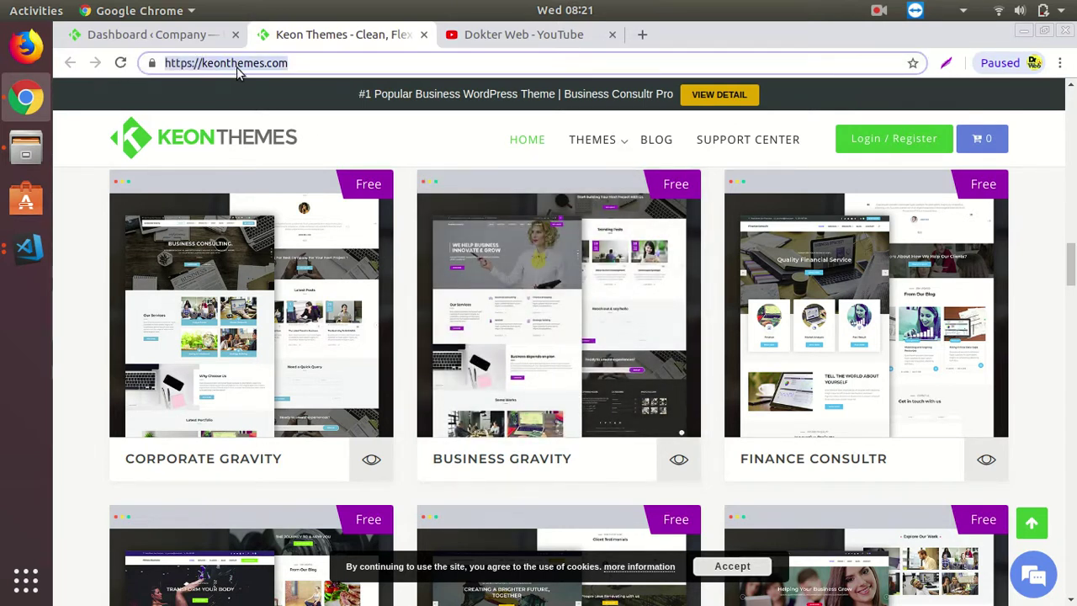
click(682, 464)
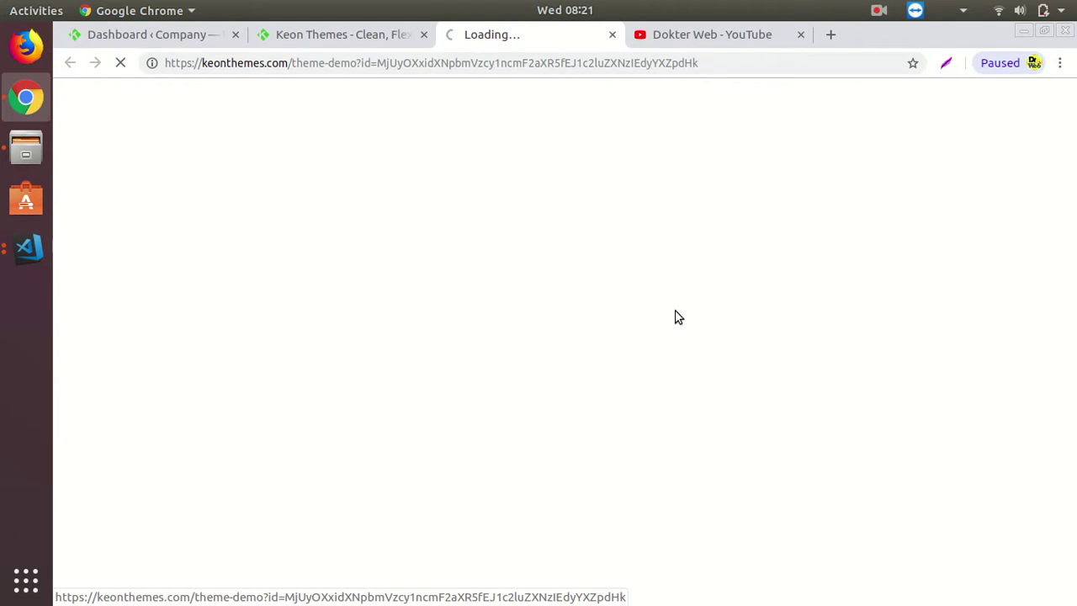
- Compare the paid themes on the Keon Themes home page with the free ones, including Business Gravity Pro and Business Gravity
click(344, 35)
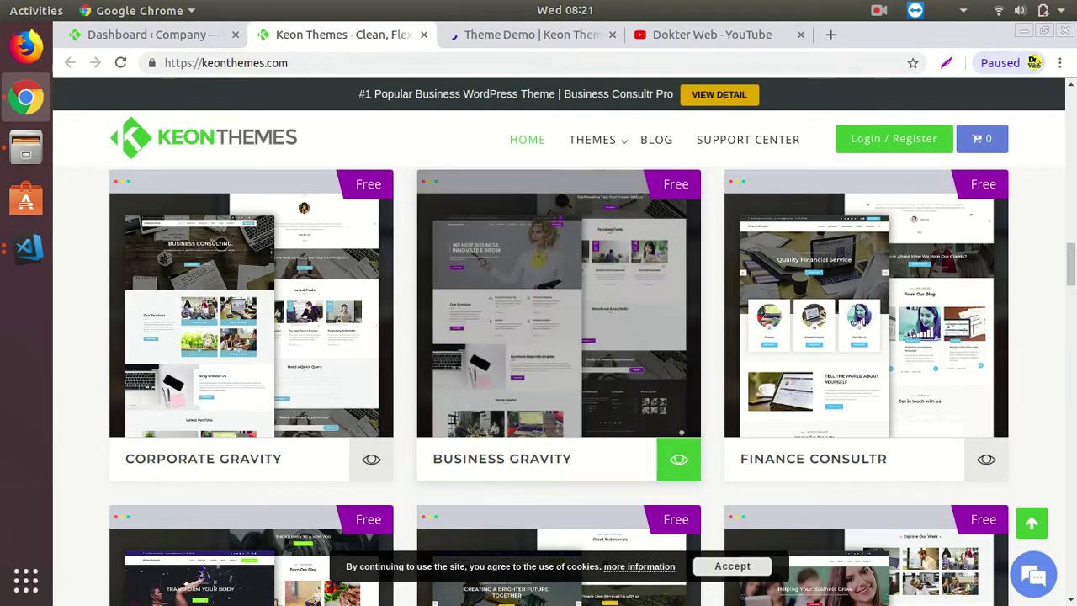
drag(1071, 280, 1071, 164)
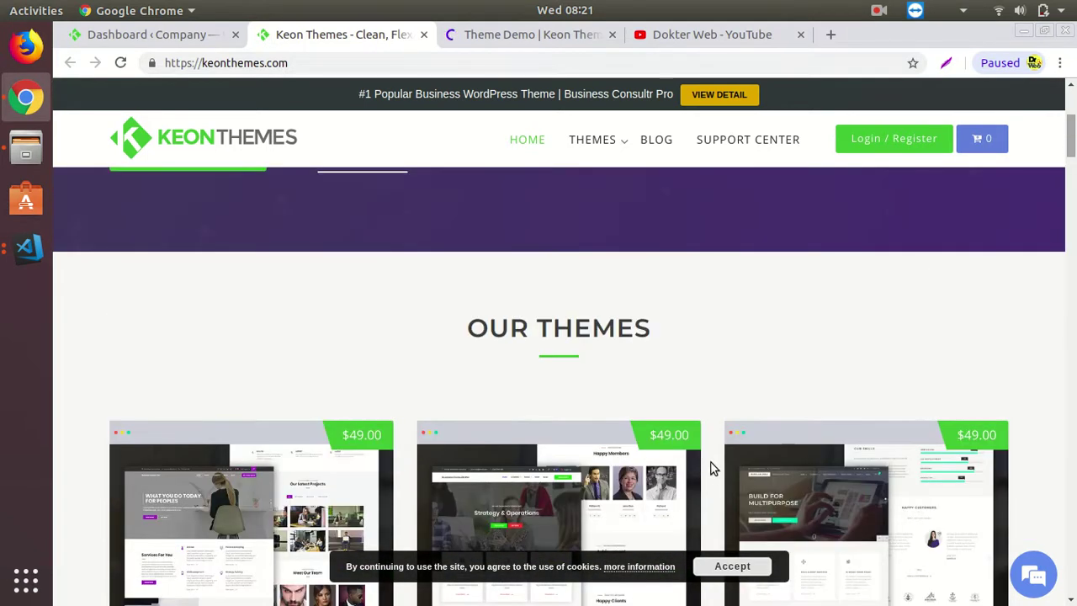
scroll(800, 396, down, 2)
scroll(325, 318, down, 3)
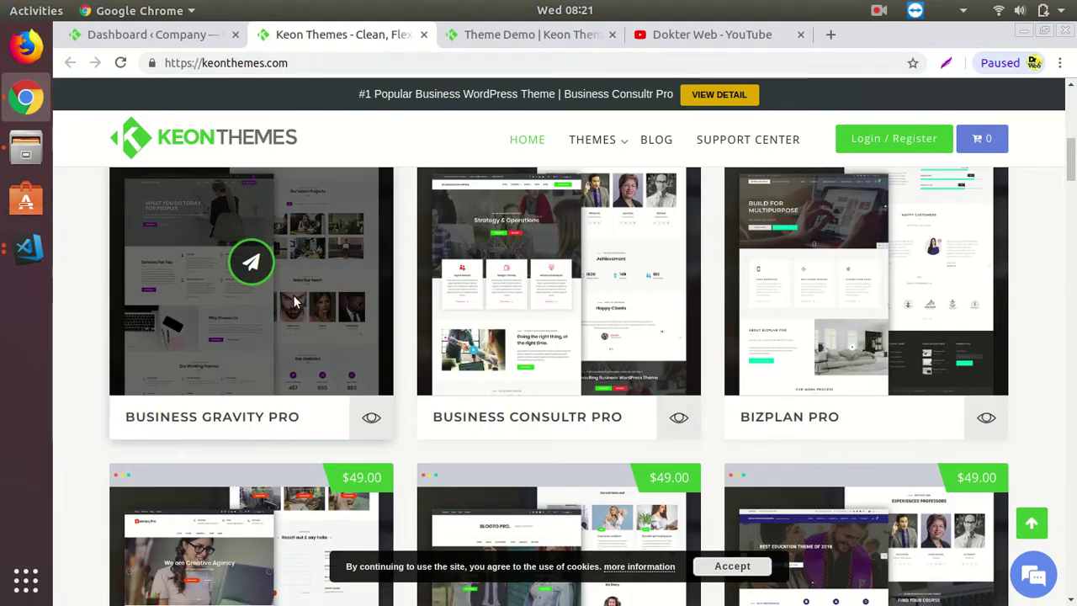
scroll(427, 347, up, 2)
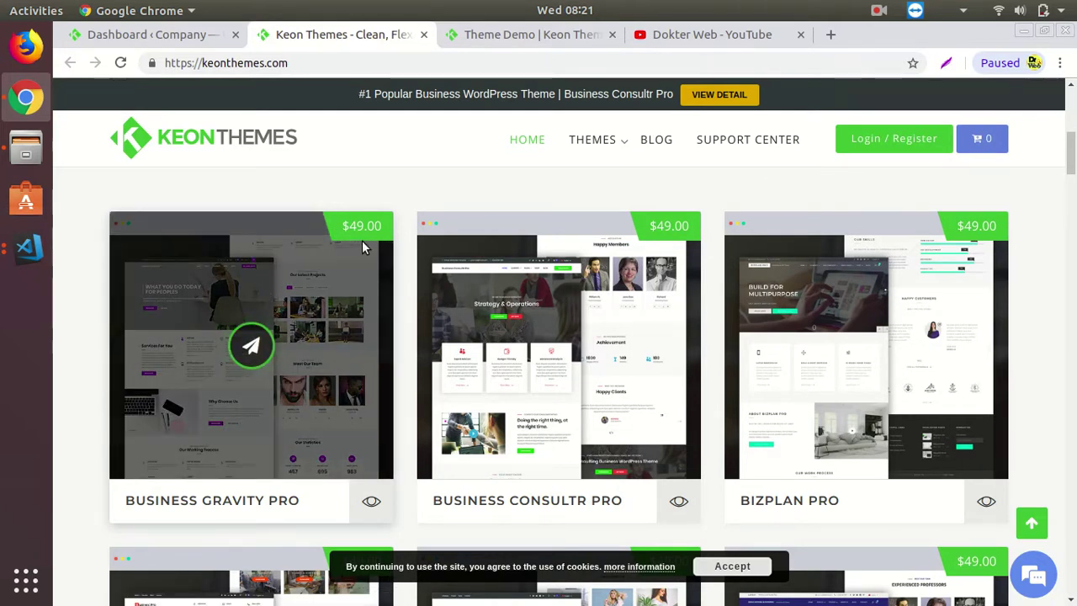
drag(1071, 156, 1072, 269)
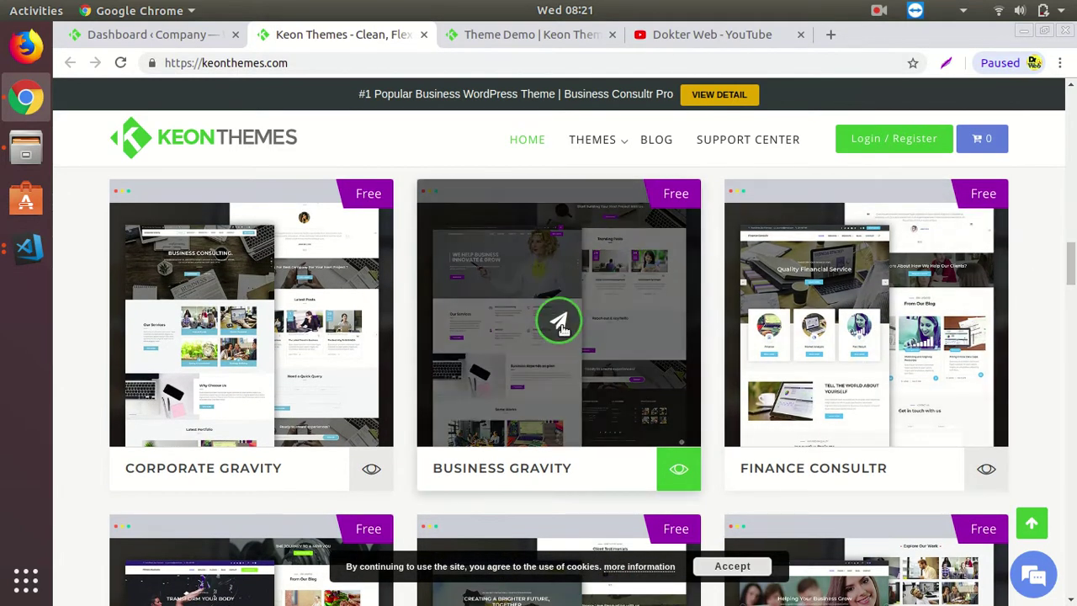
- Dismiss the promotional popup in the Business Gravity demo and examine the theme's home page and Shop page
click(542, 35)
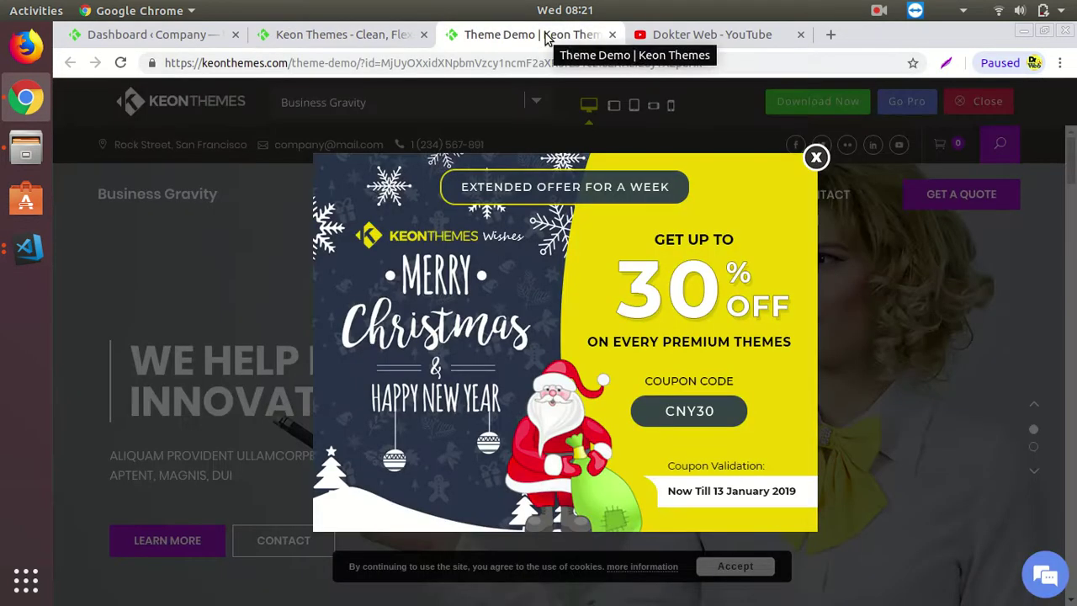
click(816, 158)
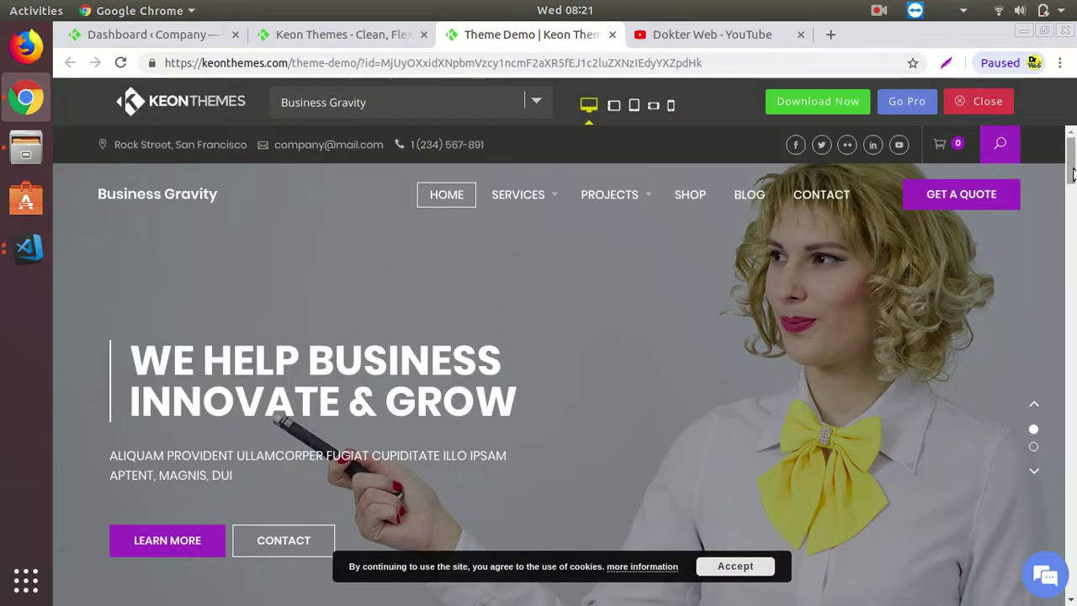
drag(1072, 172, 1072, 505)
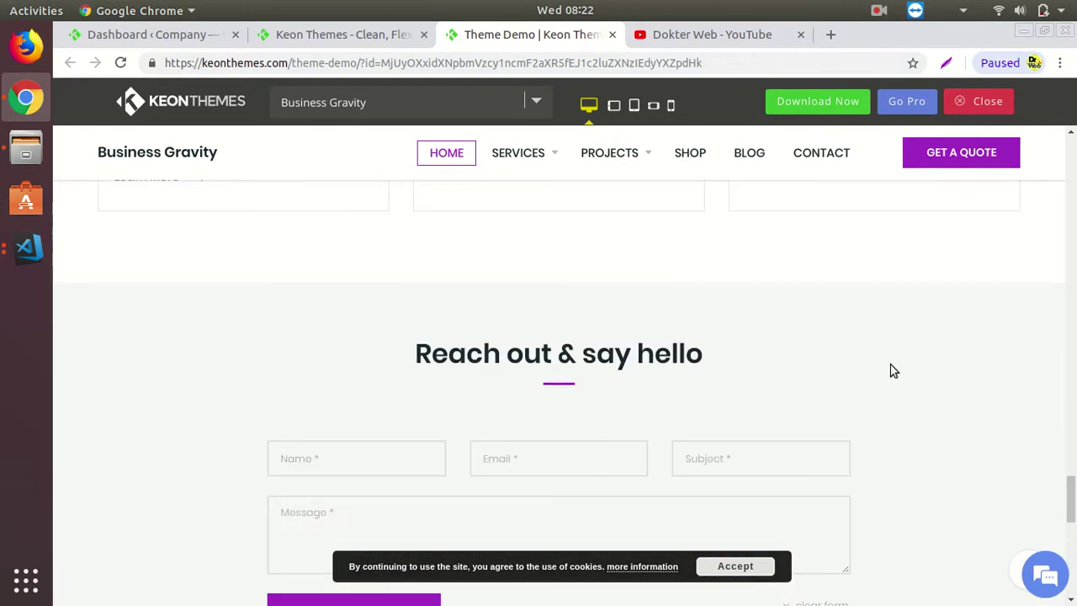
click(692, 157)
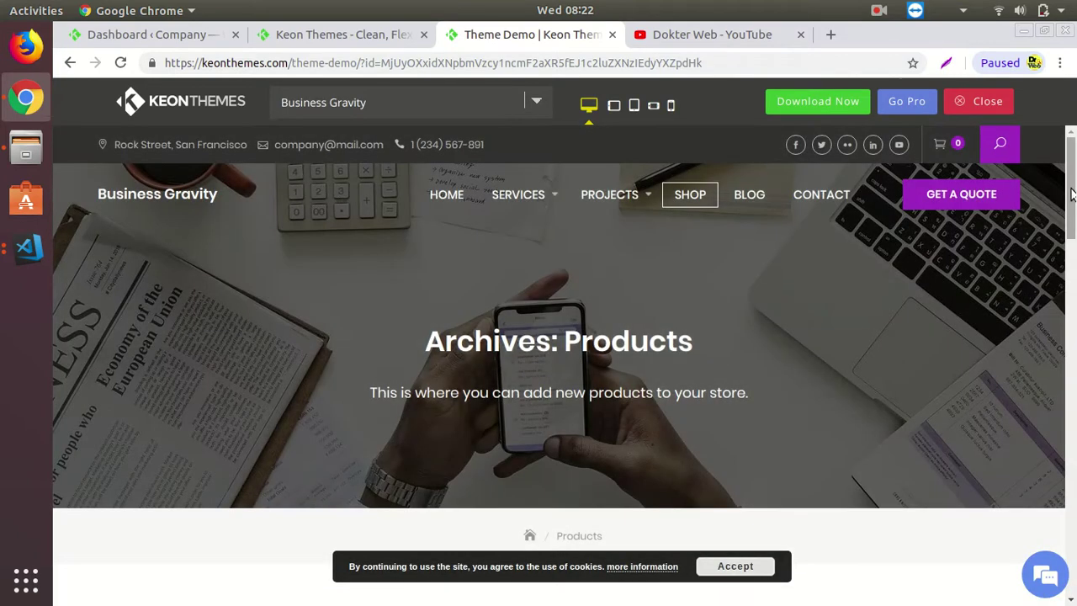
drag(1070, 196, 1051, 305)
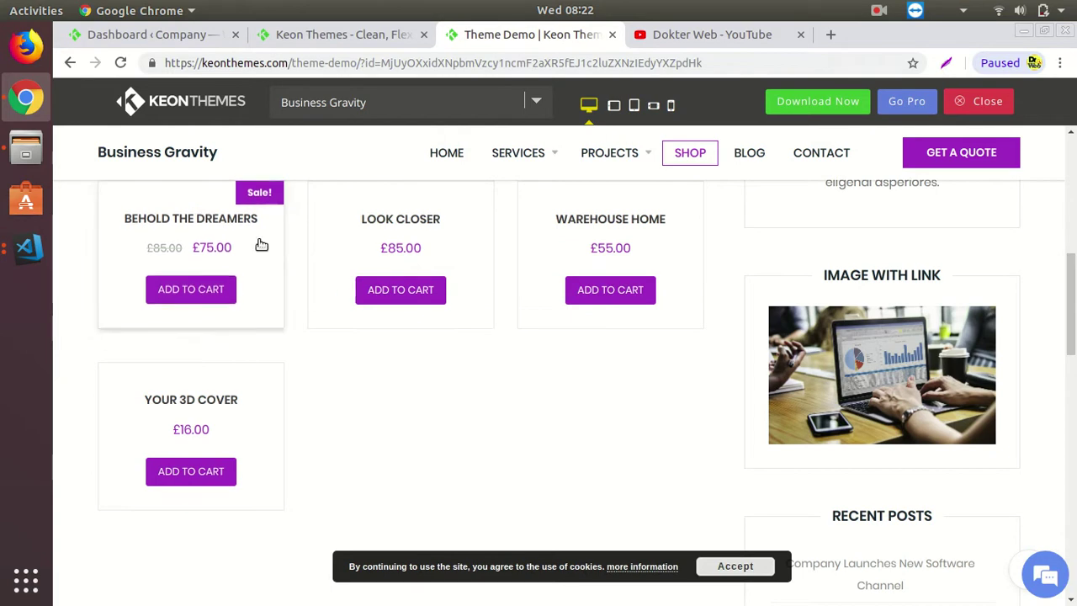
- Look over the product listings in the Business Gravity demo shop and the playlists on the Dokter Web YouTube channel
scroll(401, 281, up, 3)
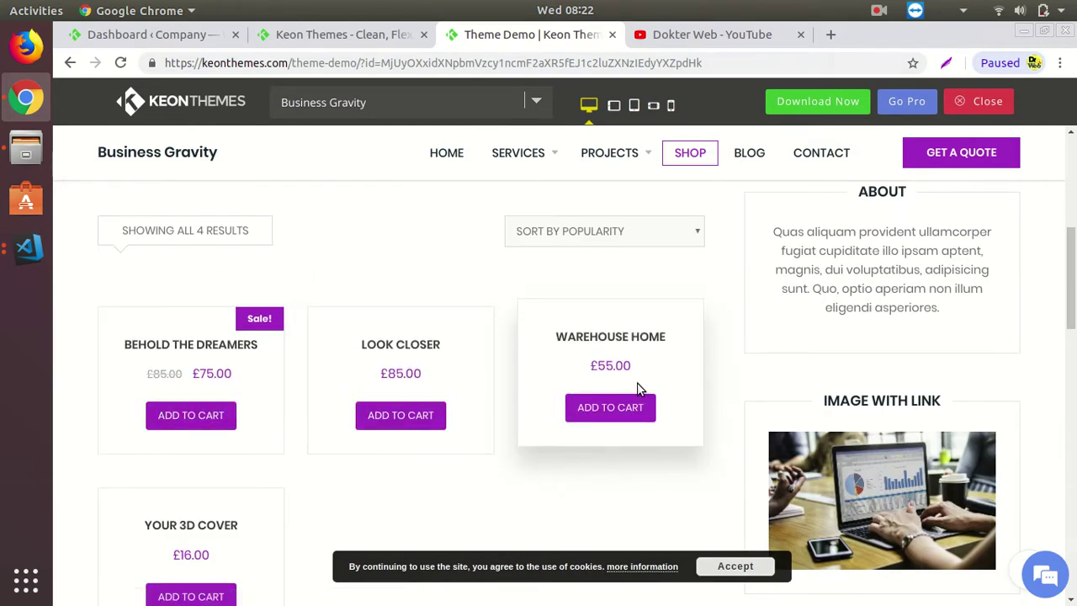
click(682, 35)
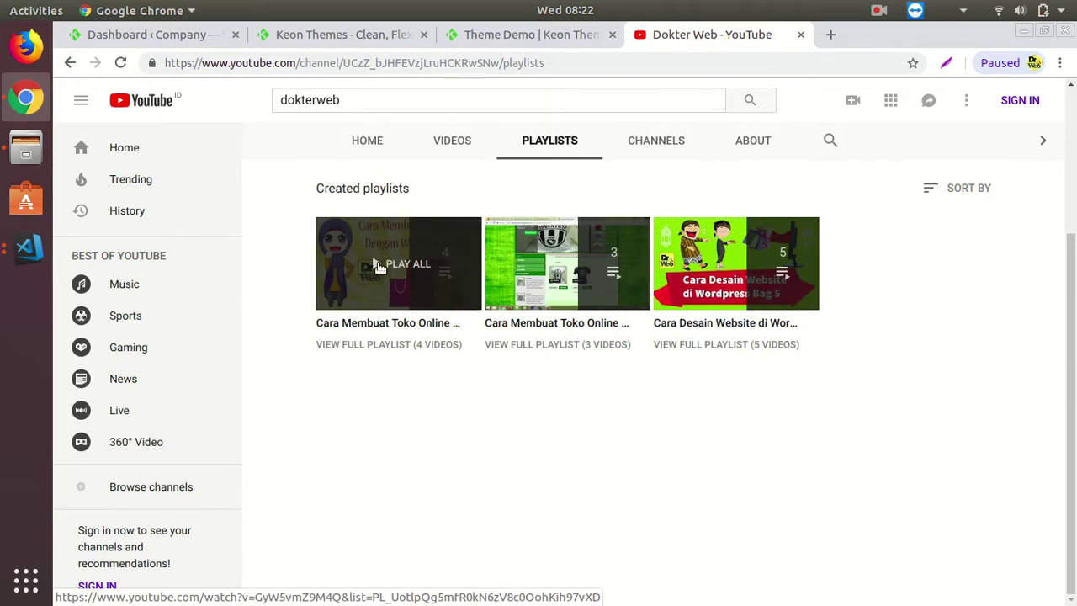
click(502, 35)
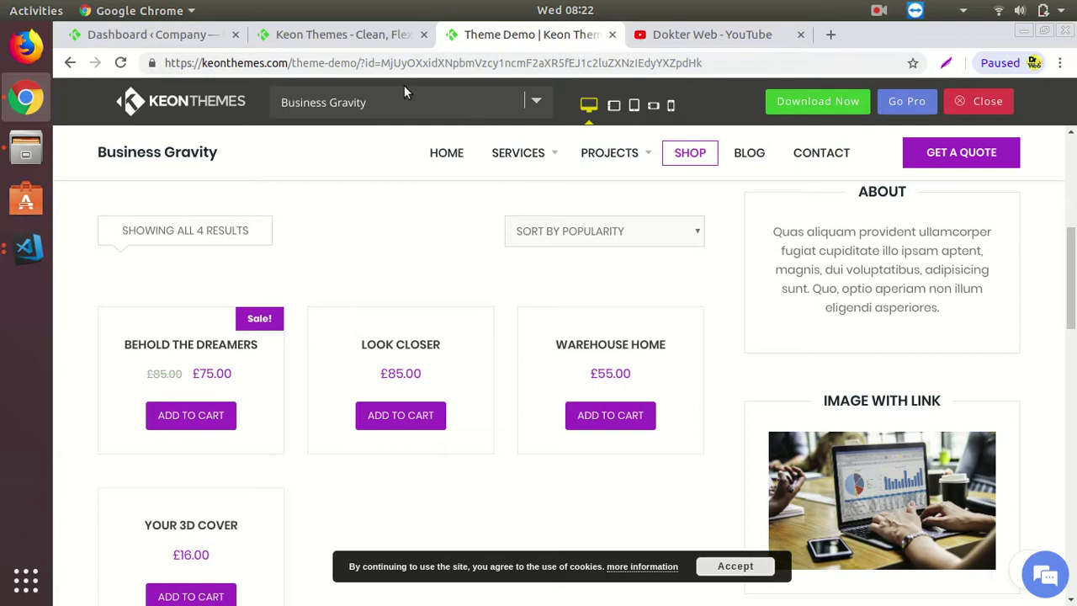
- Examine the company.dokterweb.com WordPress dashboard and its address, and locate the Business Gravity theme and its download option on Keon Themes
click(174, 42)
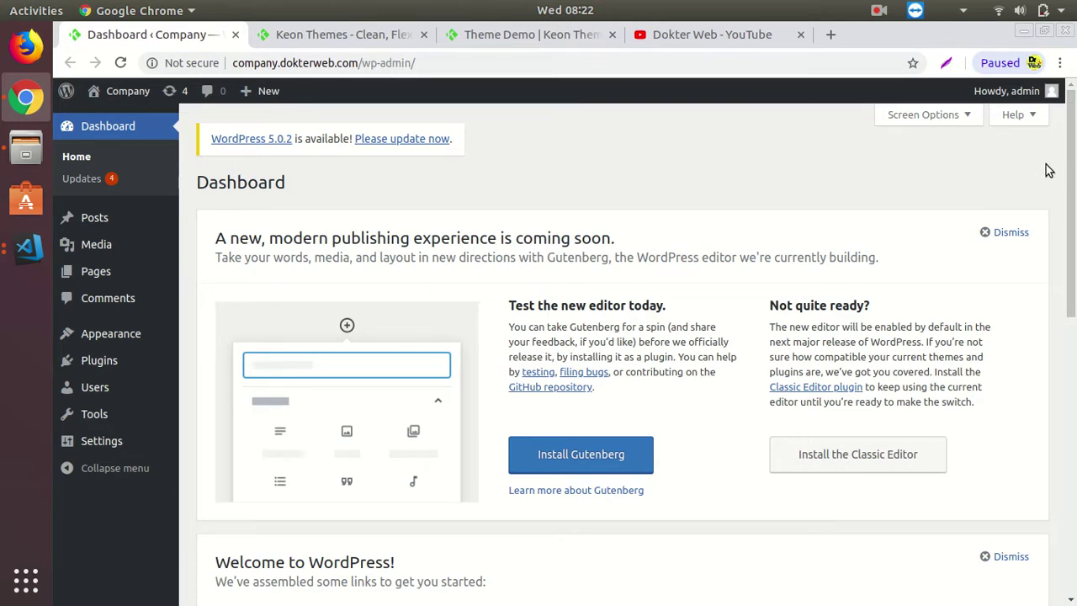
scroll(1073, 162, down, 1)
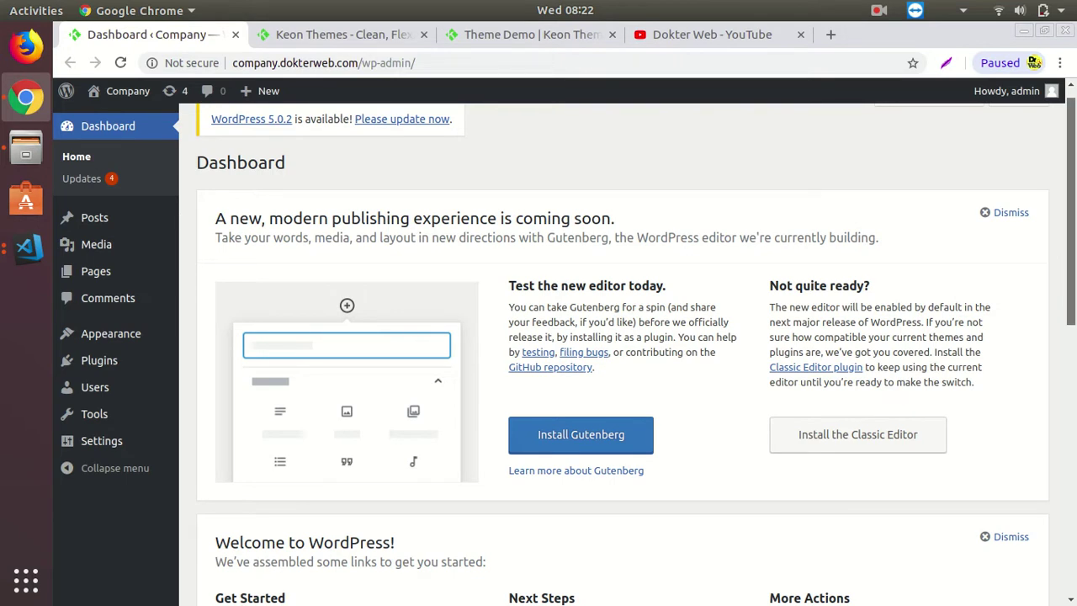
scroll(768, 270, up, 1)
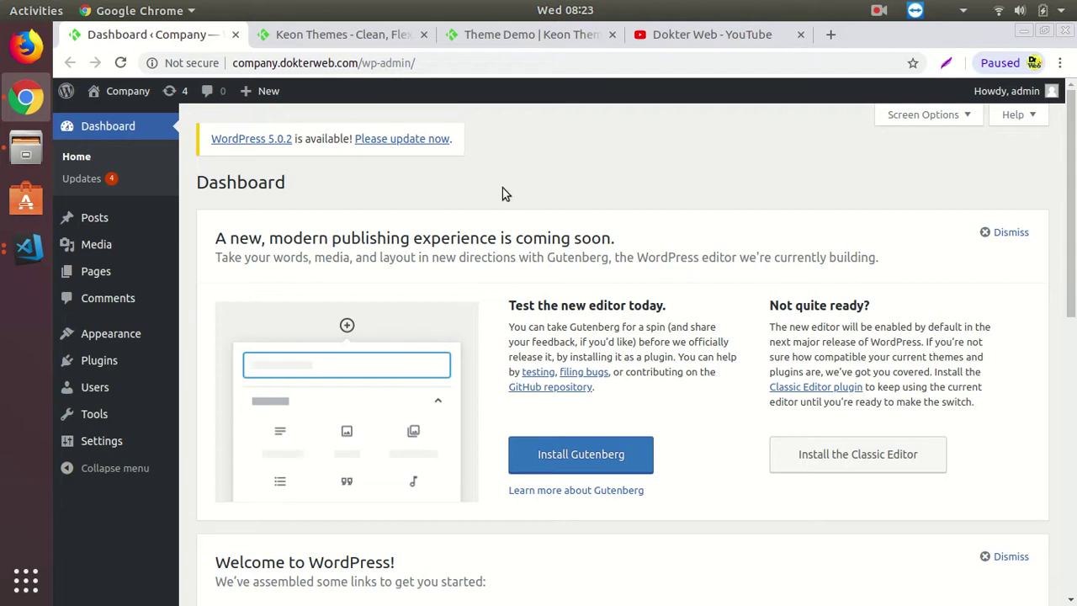
drag(360, 64, 197, 75)
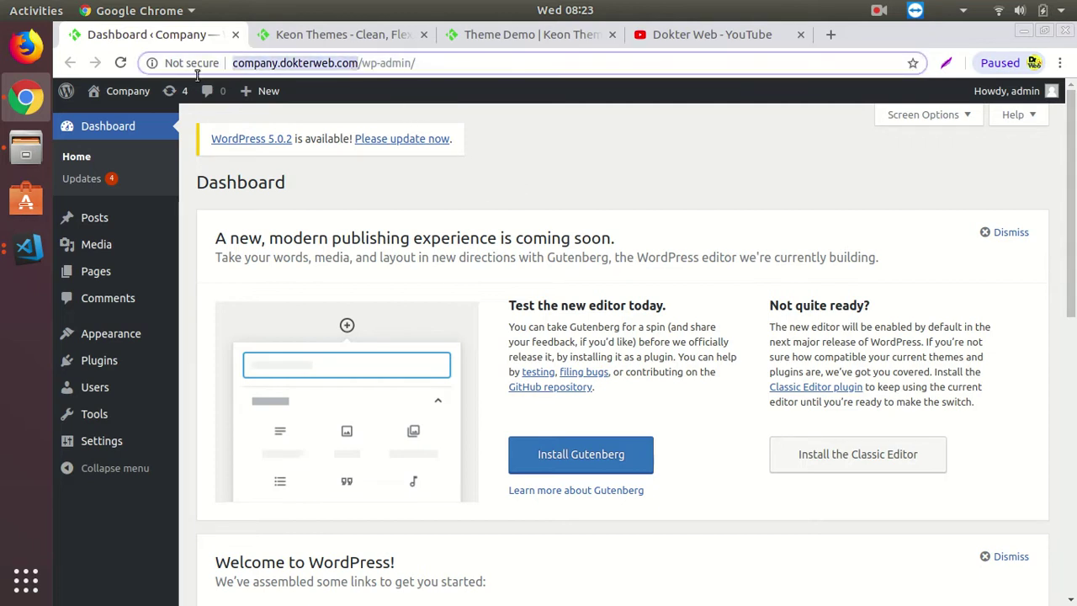
click(419, 186)
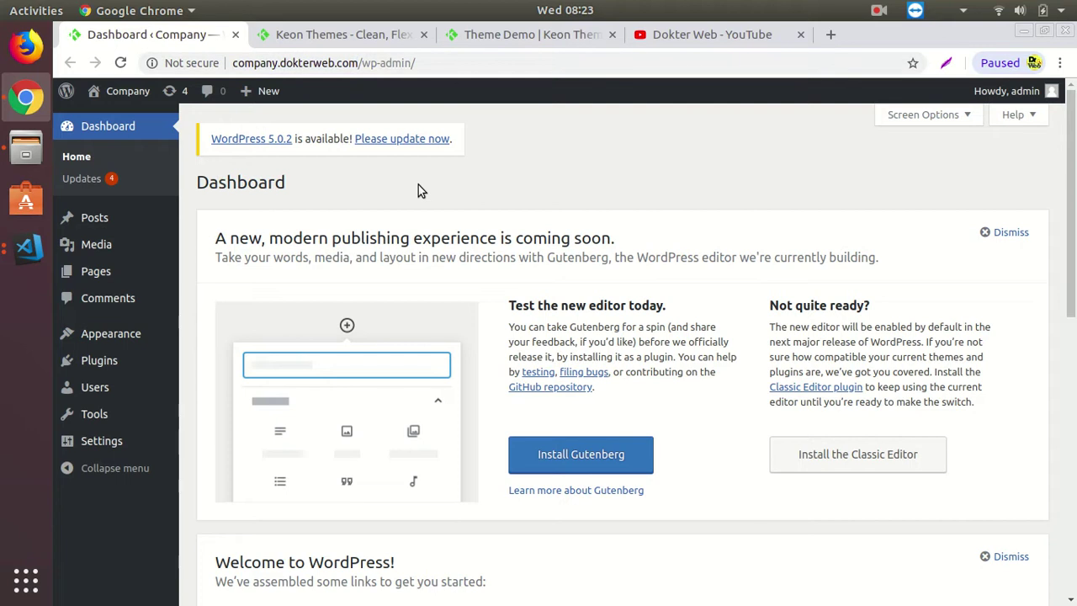
click(330, 43)
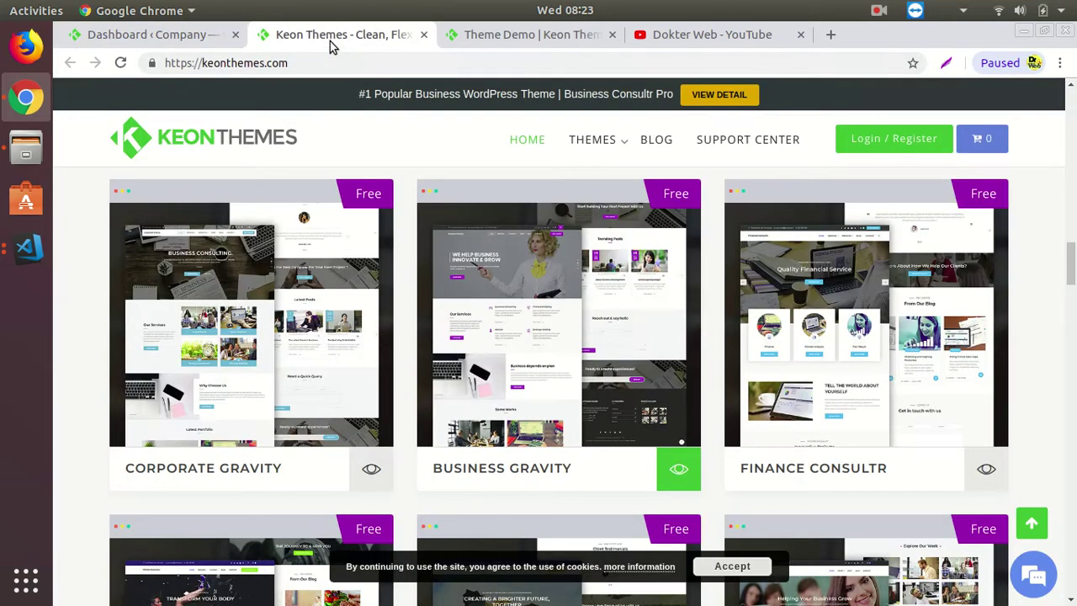
click(498, 42)
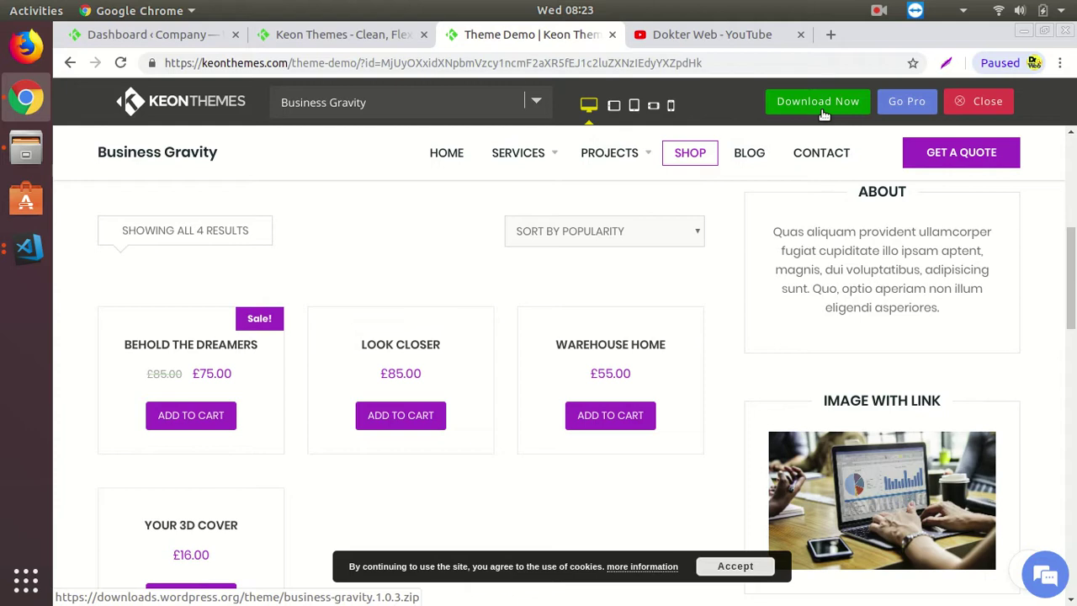
click(187, 44)
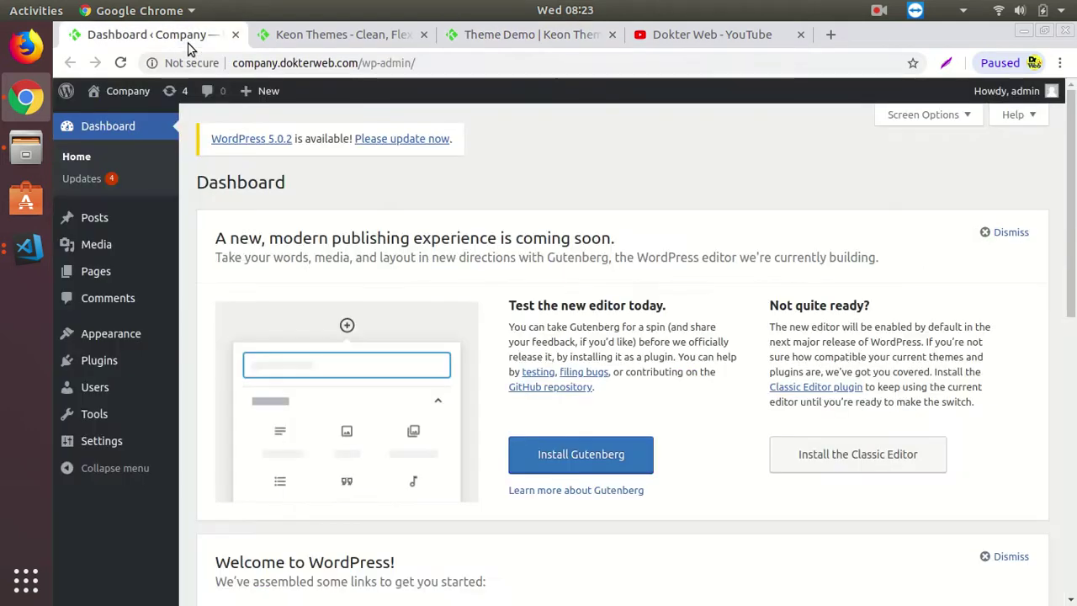
- Open the form for uploading a new theme in the WordPress admin
mouse_move(132, 337)
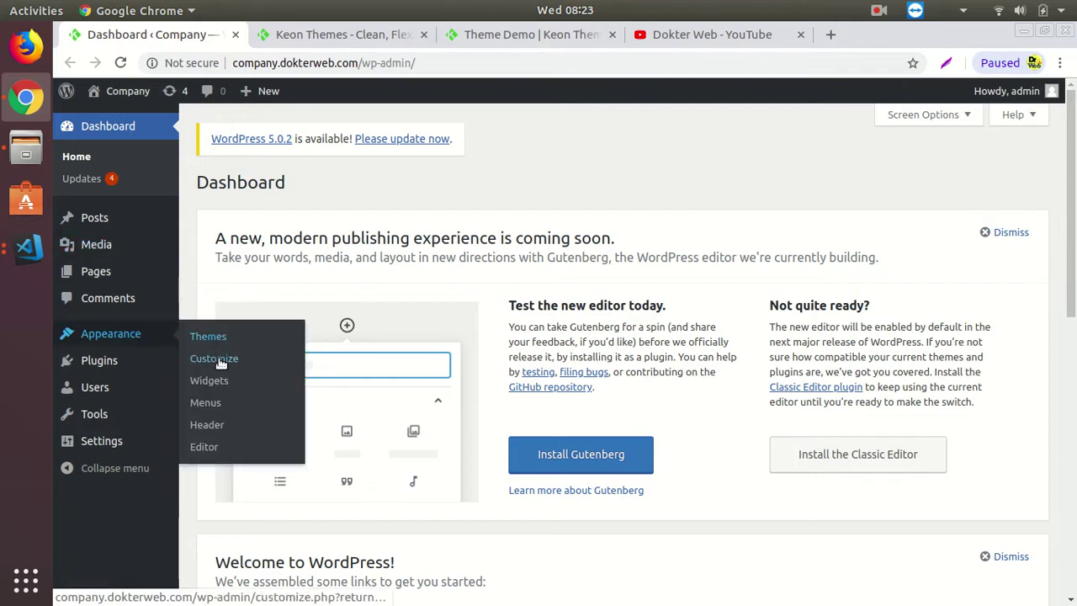
click(217, 339)
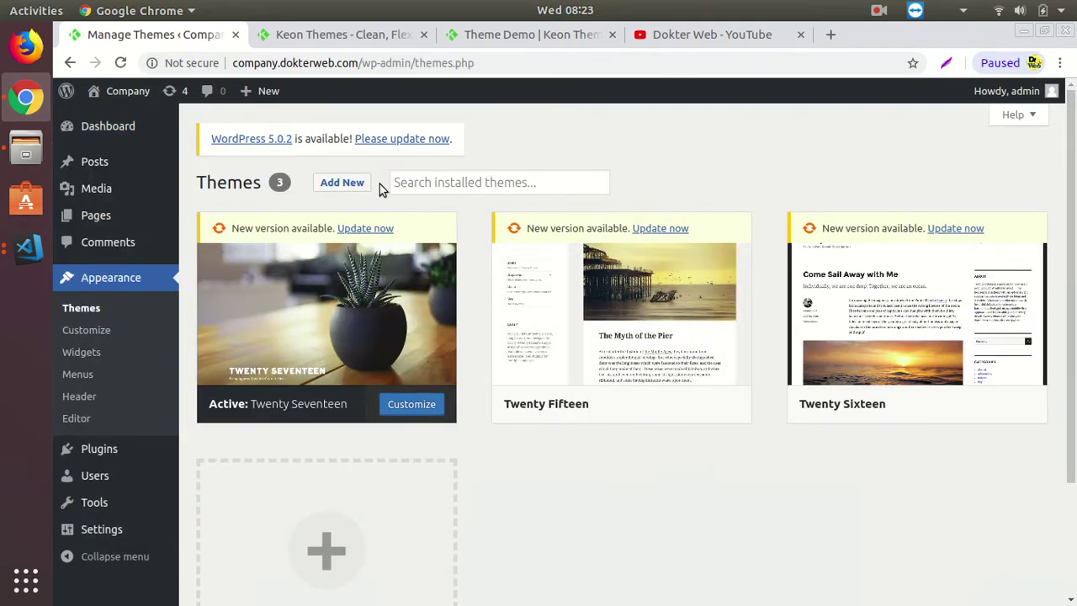
click(350, 181)
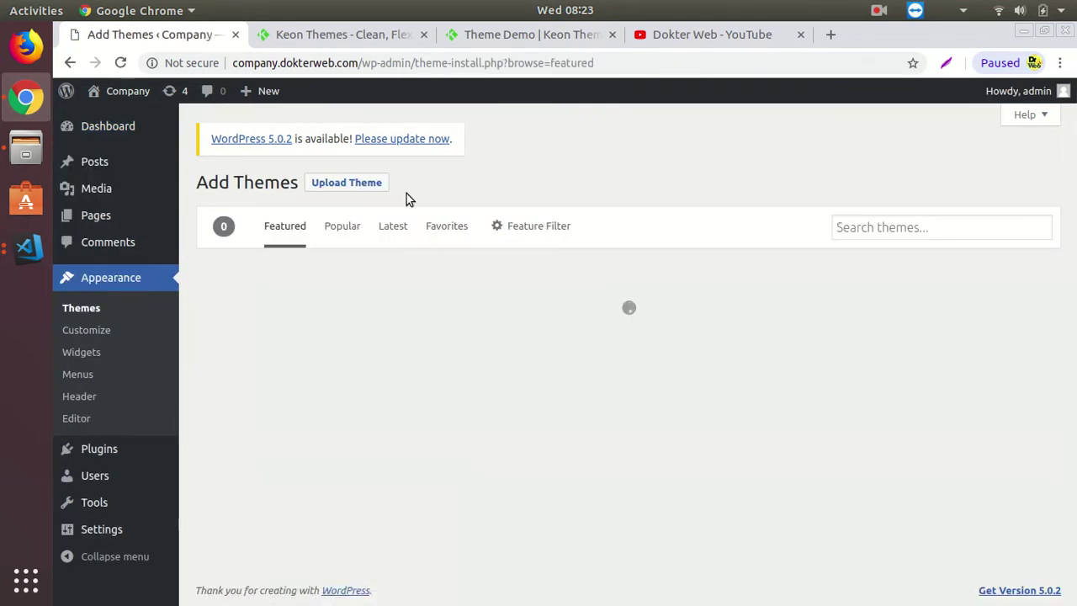
click(370, 190)
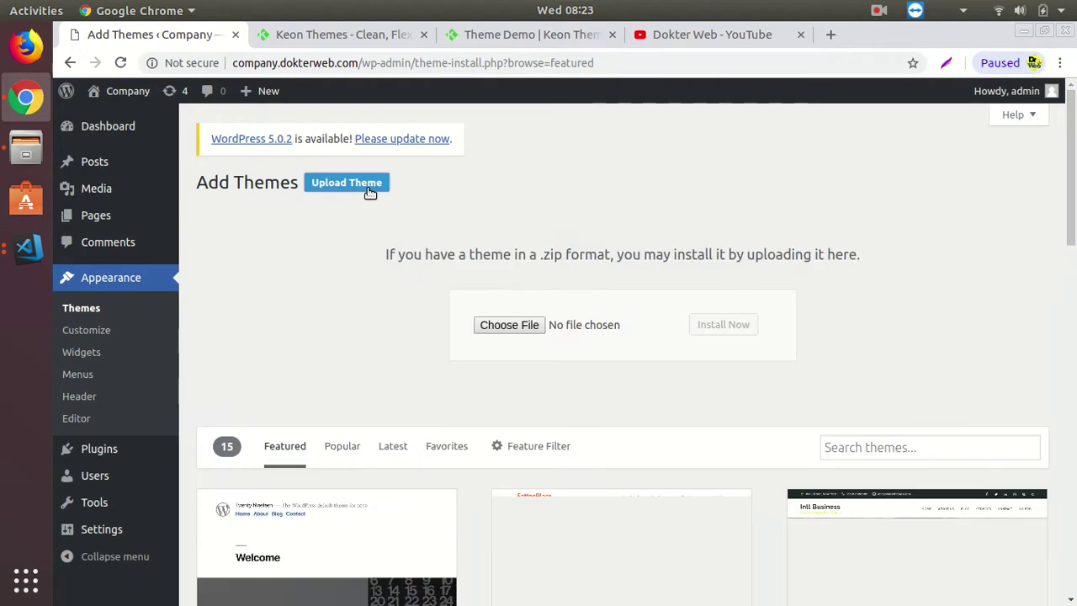
- Choose business-gravity.1.0.3.zip from the wordpress folder in Documents as the theme file to upload
click(510, 326)
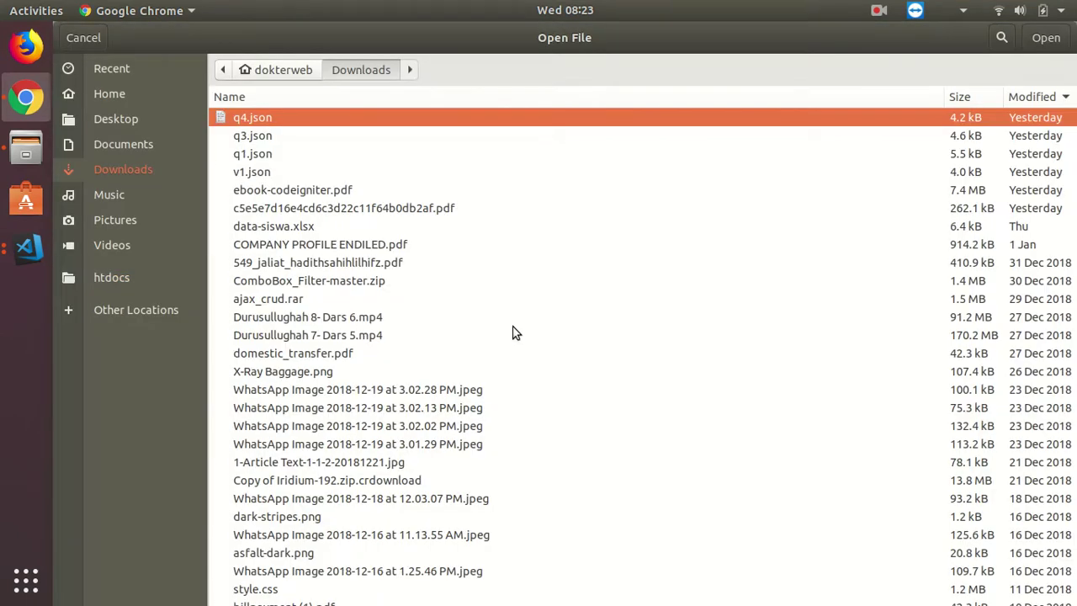
click(123, 144)
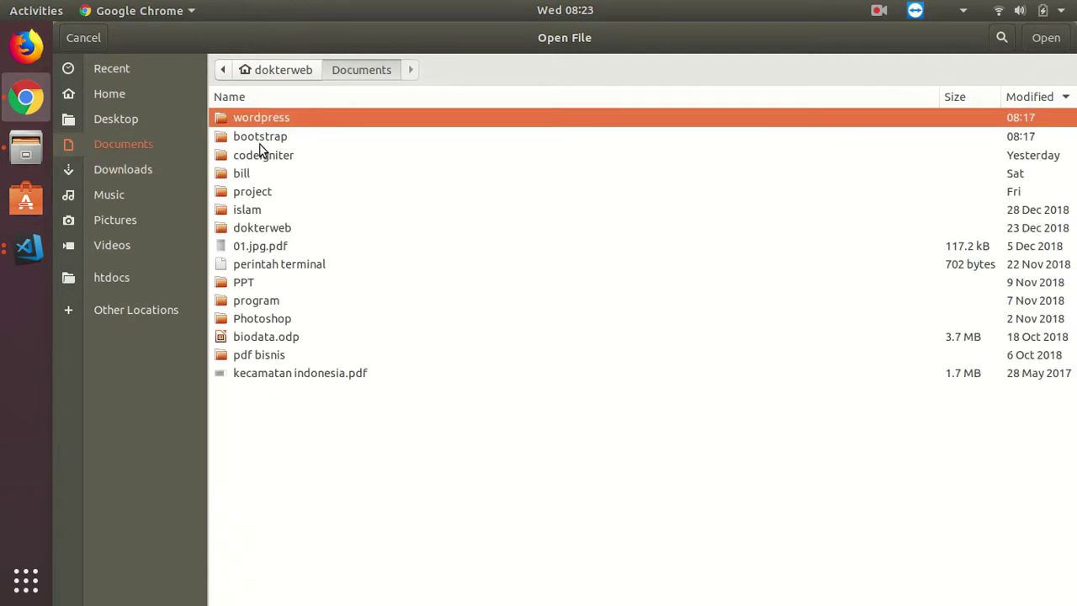
double_click(263, 116)
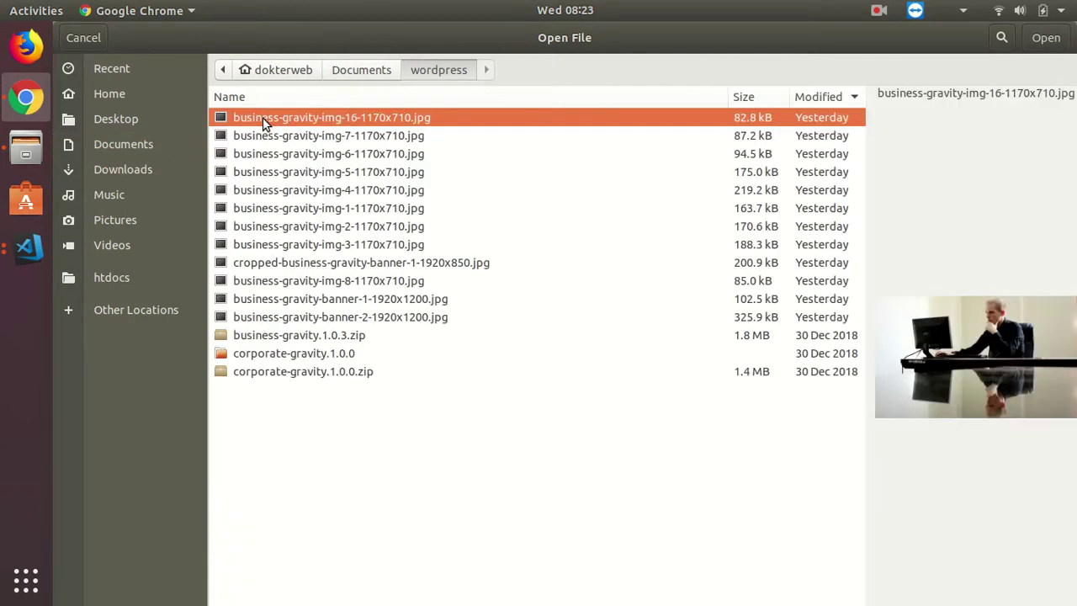
click(290, 336)
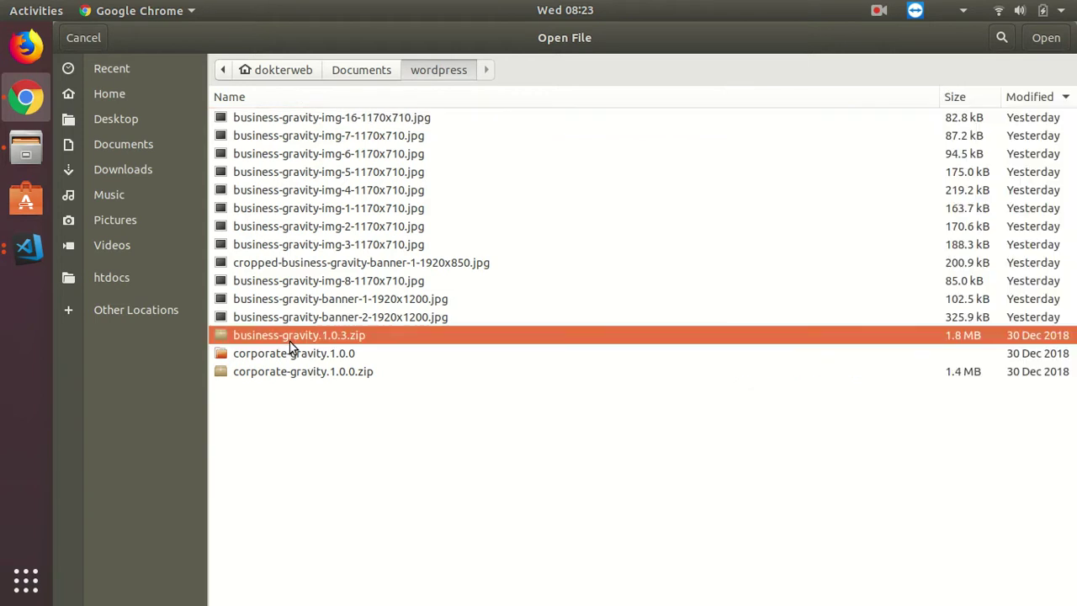
click(1045, 38)
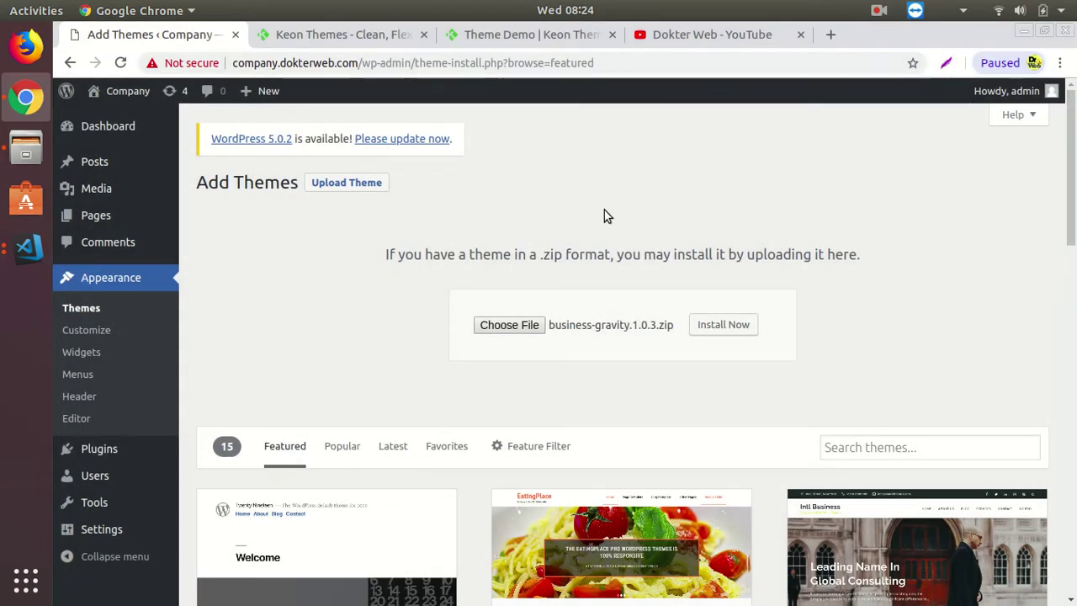
- Install the chosen Business Gravity theme and activate it
click(881, 7)
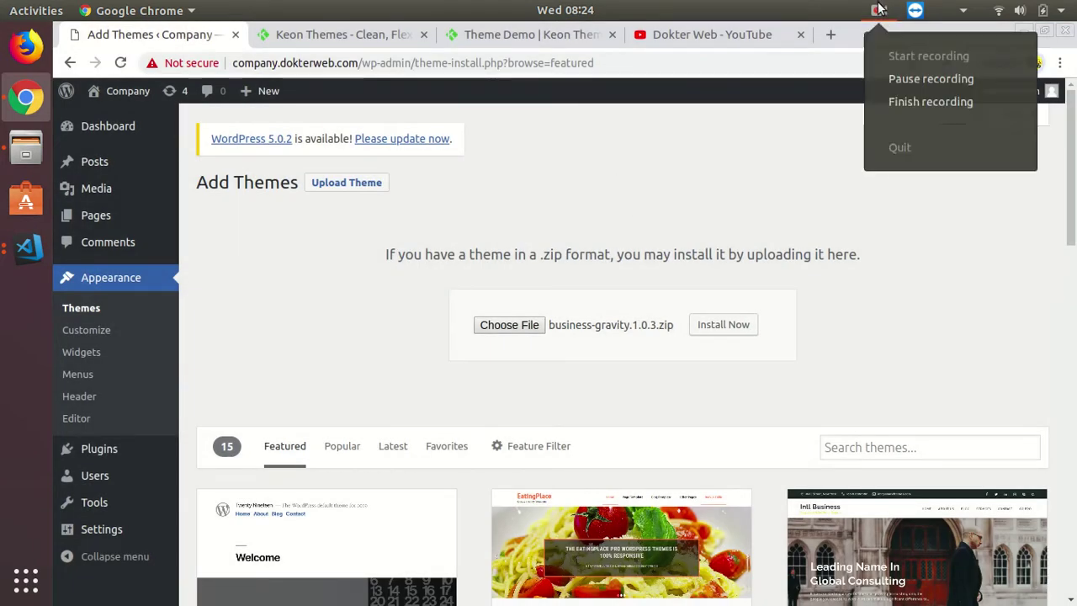
click(810, 10)
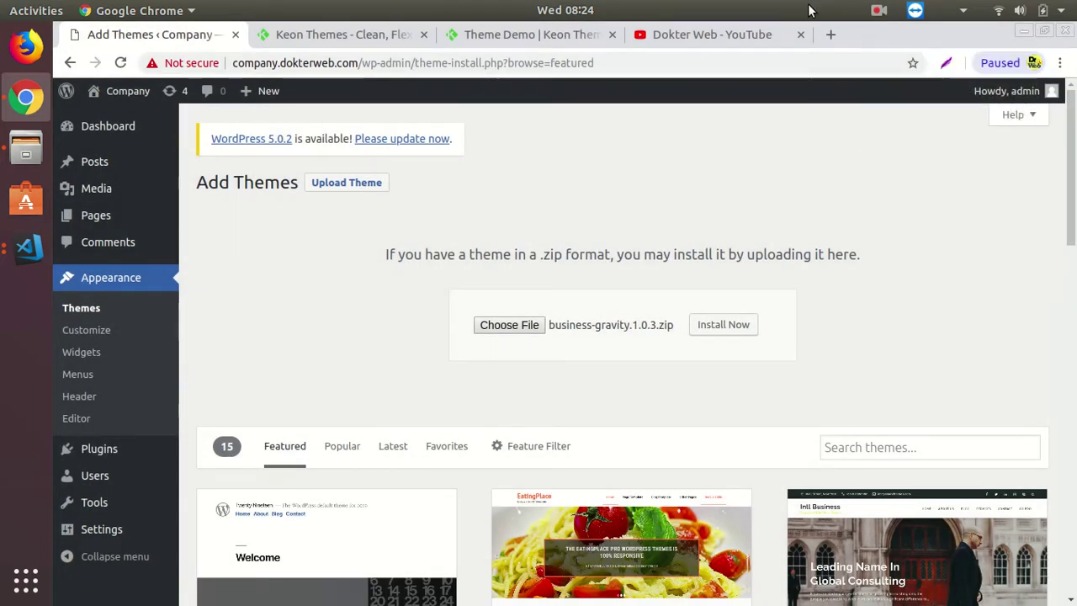
click(722, 327)
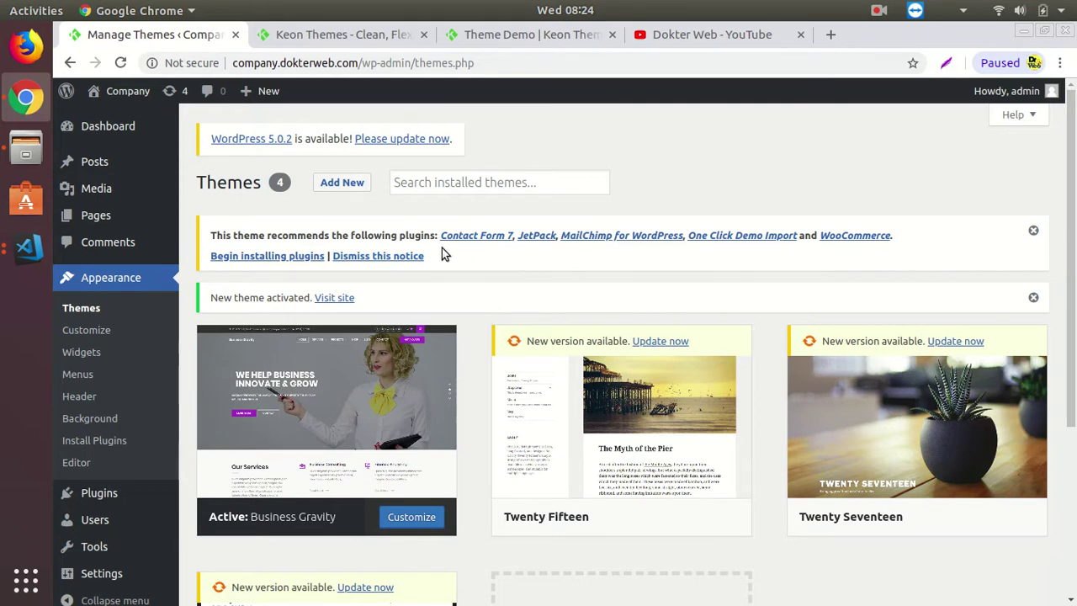
- Open the installation list of the theme's recommended plugins and show the company site in a separate browser tab
click(243, 261)
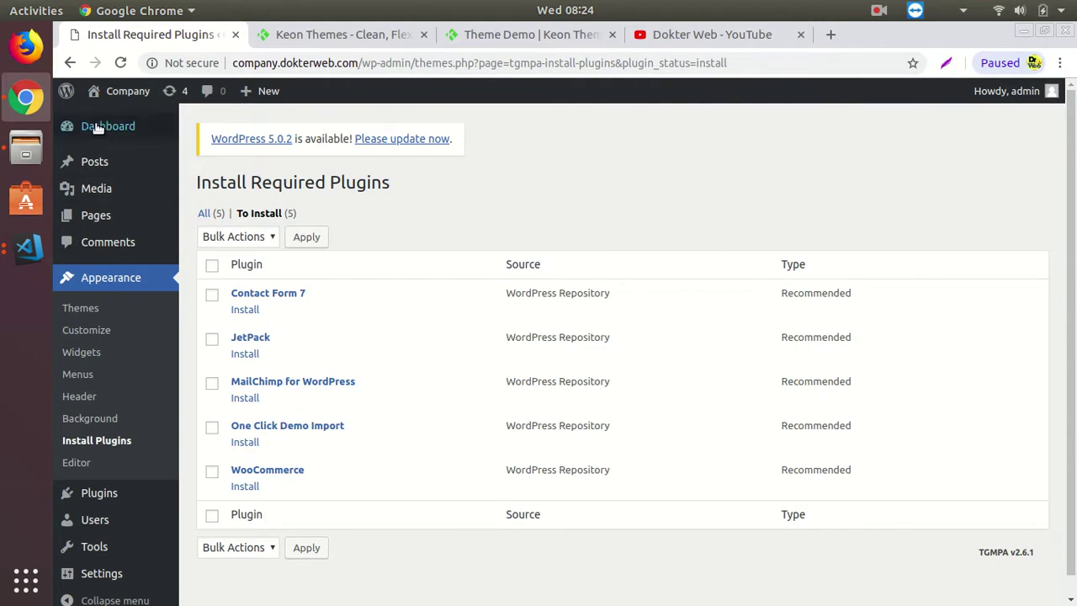
mouse_move(122, 93)
right_click(122, 120)
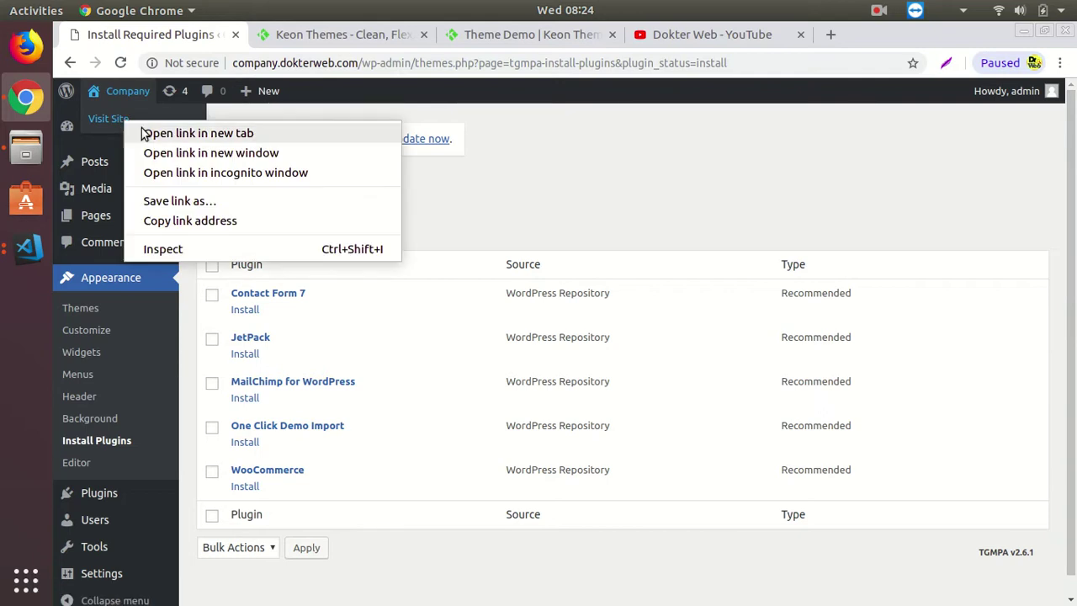
click(143, 133)
click(301, 35)
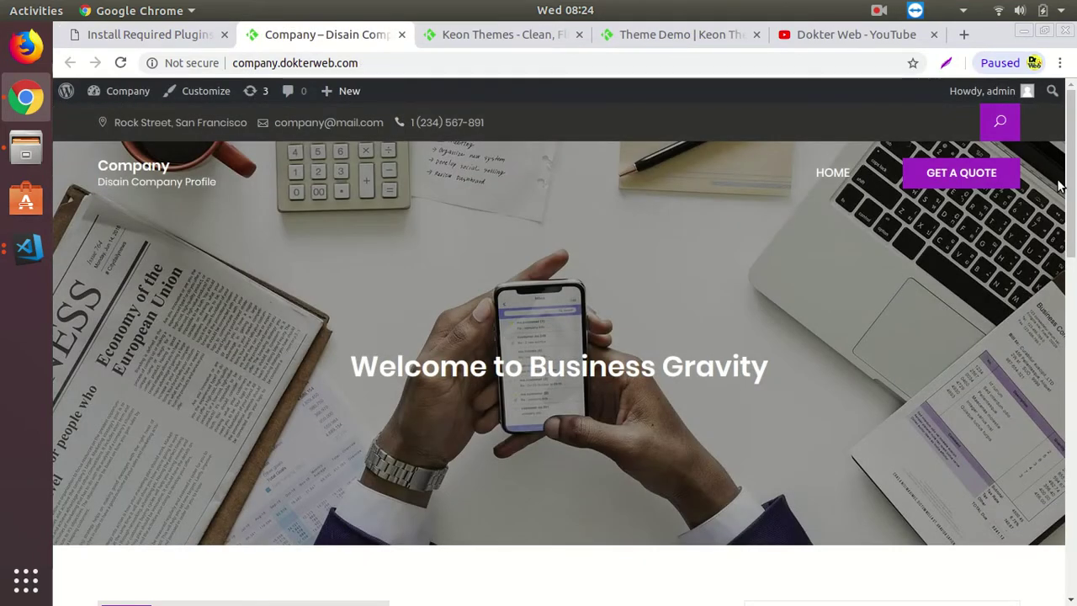
- Compare the company site's home page with the home page of the Business Gravity demo
mouse_move(1071, 185)
mouse_down()
mouse_move(1072, 522)
mouse_move(1071, 183)
mouse_up()
click(637, 35)
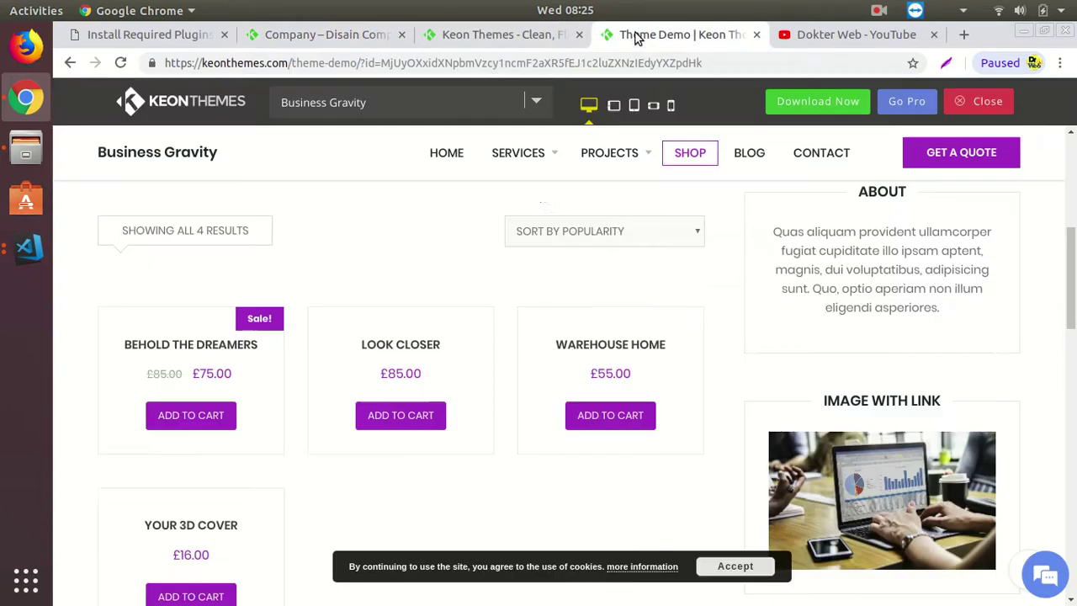
click(448, 156)
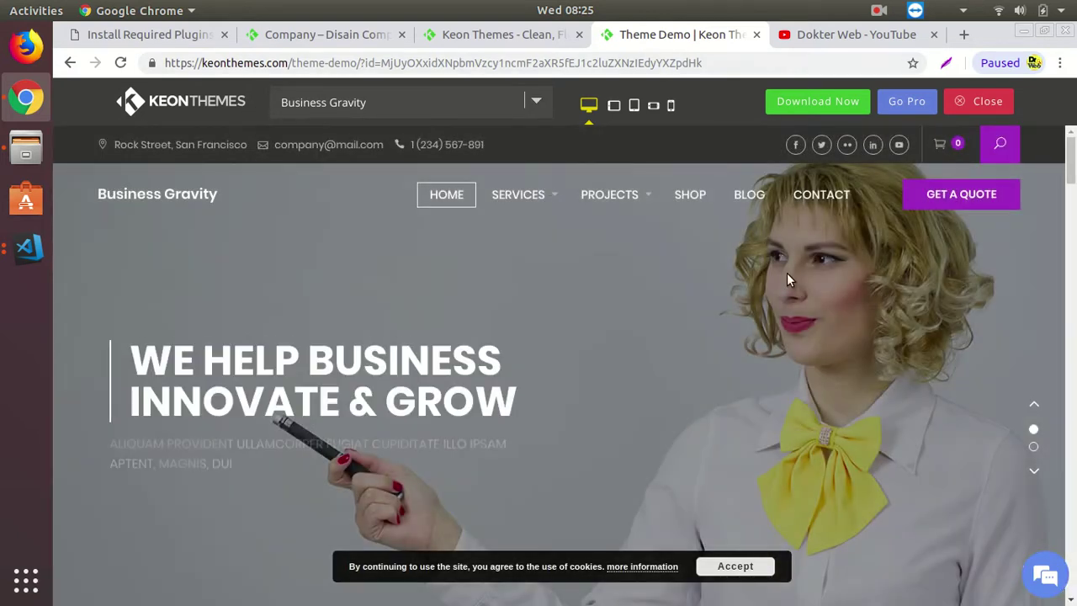
scroll(589, 210, down, 8)
click(372, 34)
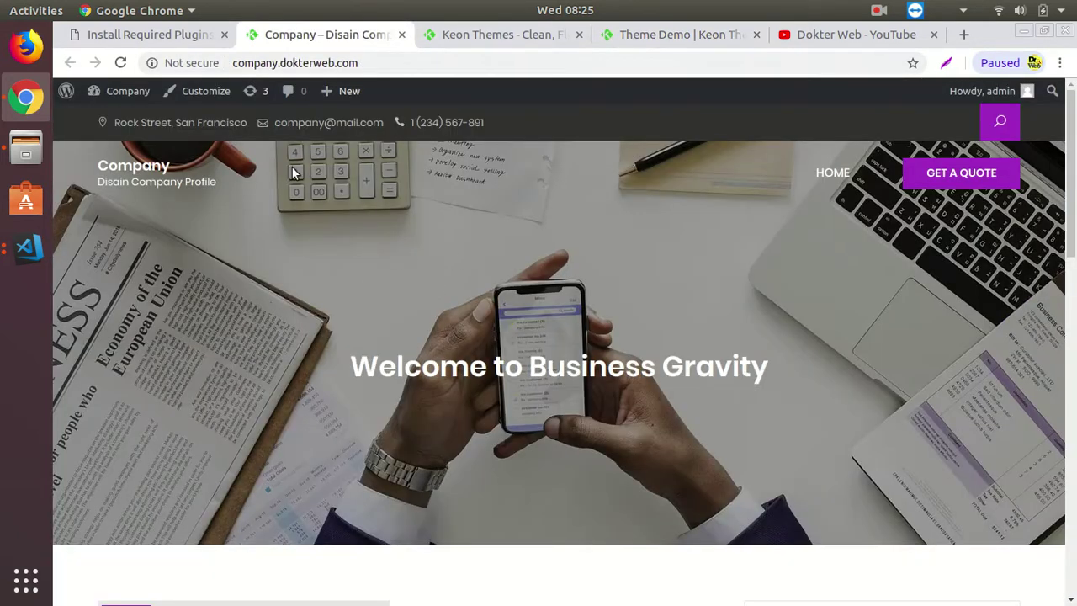
- Install the recommended plugins Contact Form 7, One Click Demo Import and WooCommerce in one bulk action
click(164, 34)
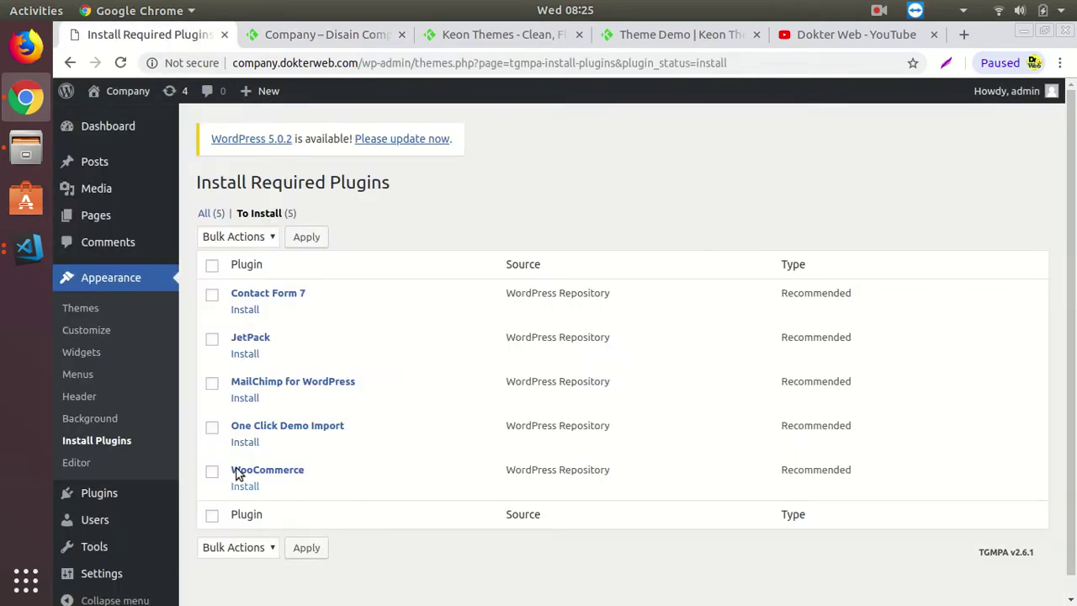
click(213, 297)
click(214, 430)
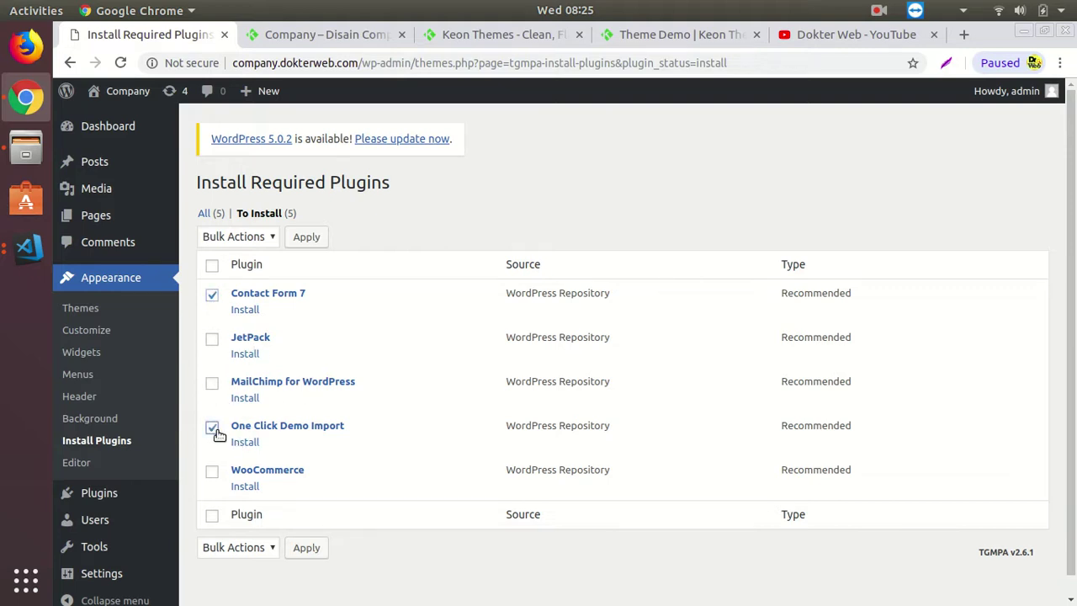
click(213, 474)
click(253, 239)
click(248, 270)
click(308, 239)
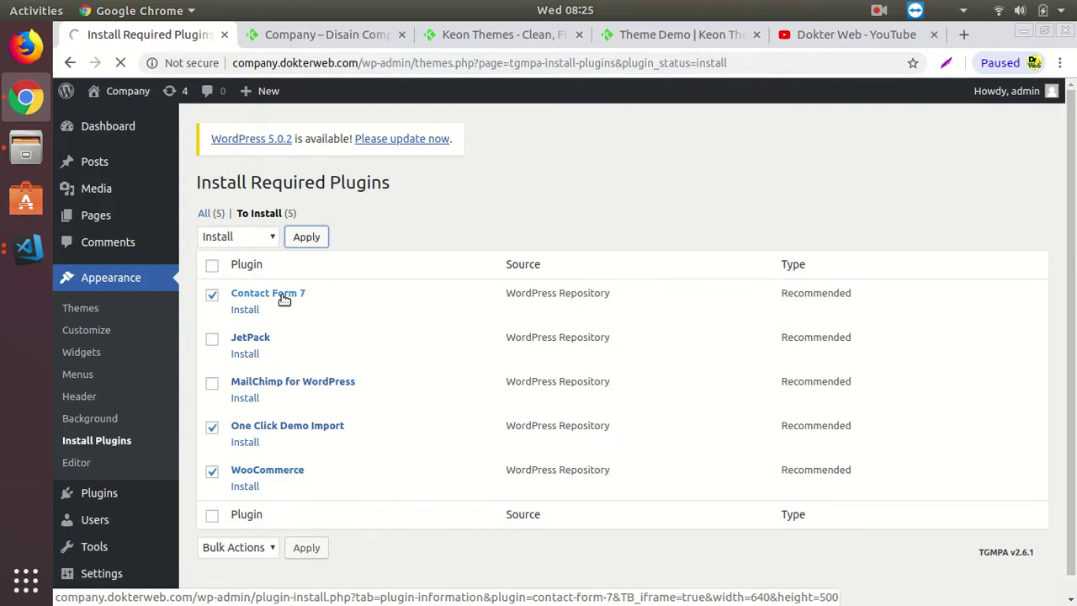
- Examine the Contact page of the Business Gravity demo
click(646, 35)
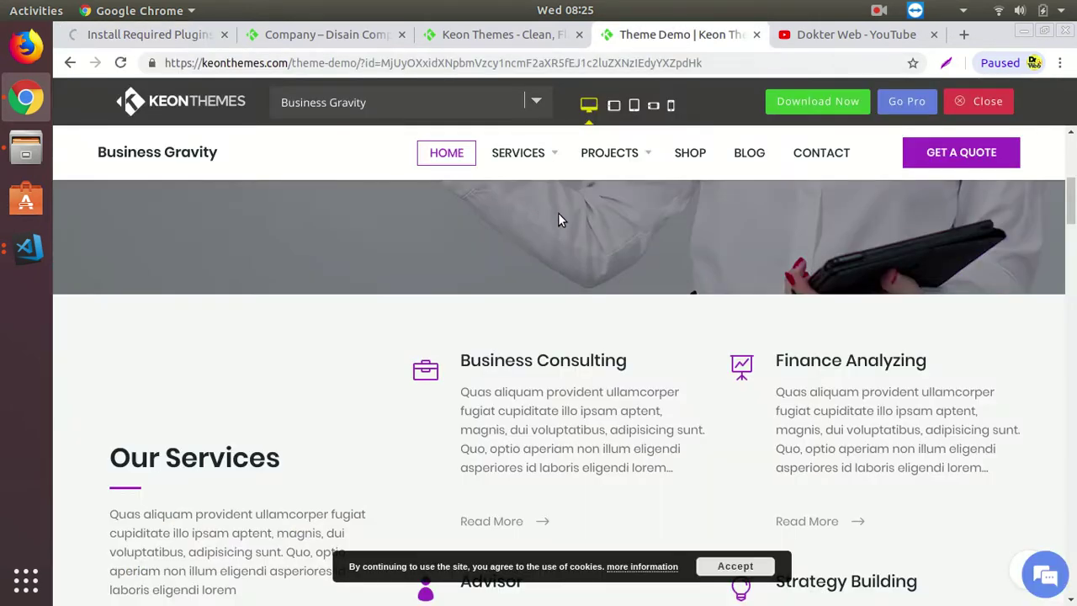
click(805, 160)
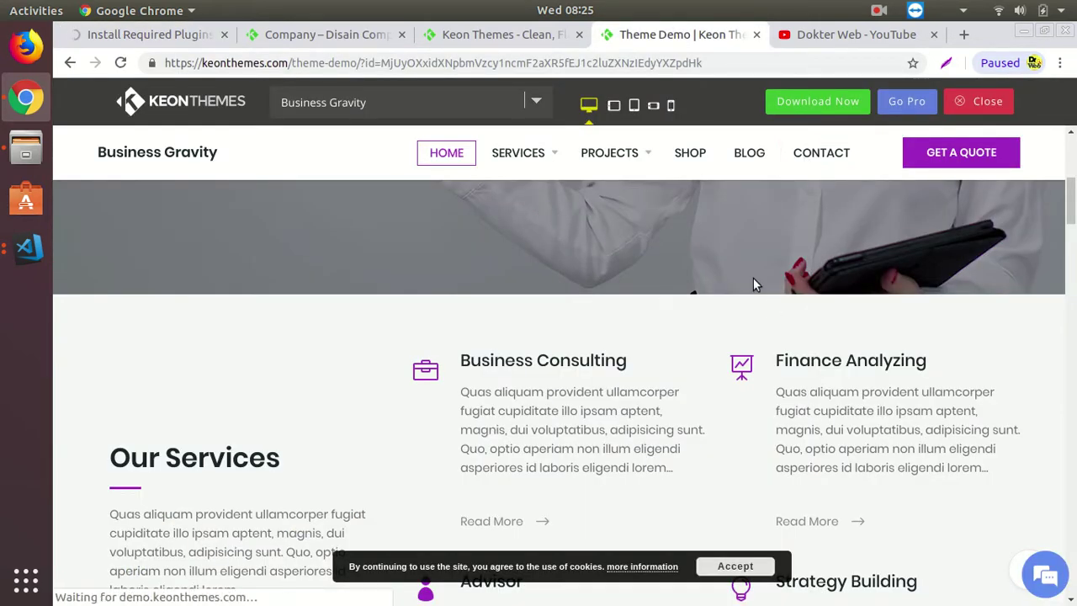
scroll(862, 370, down, 8)
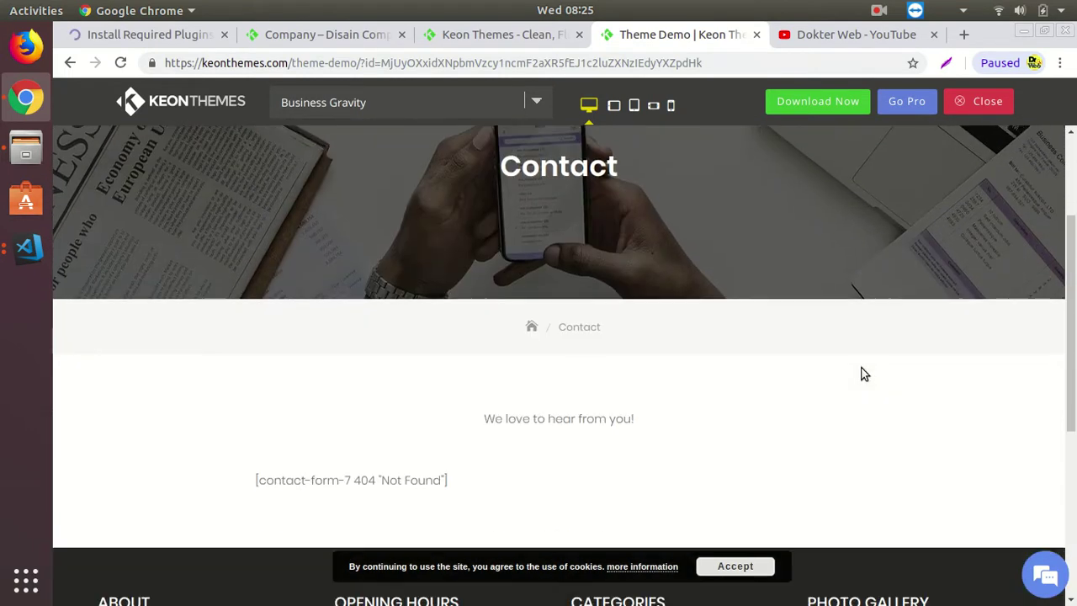
- Return to the home page of the Business Gravity demo and look through its sections
scroll(598, 371, up, 2)
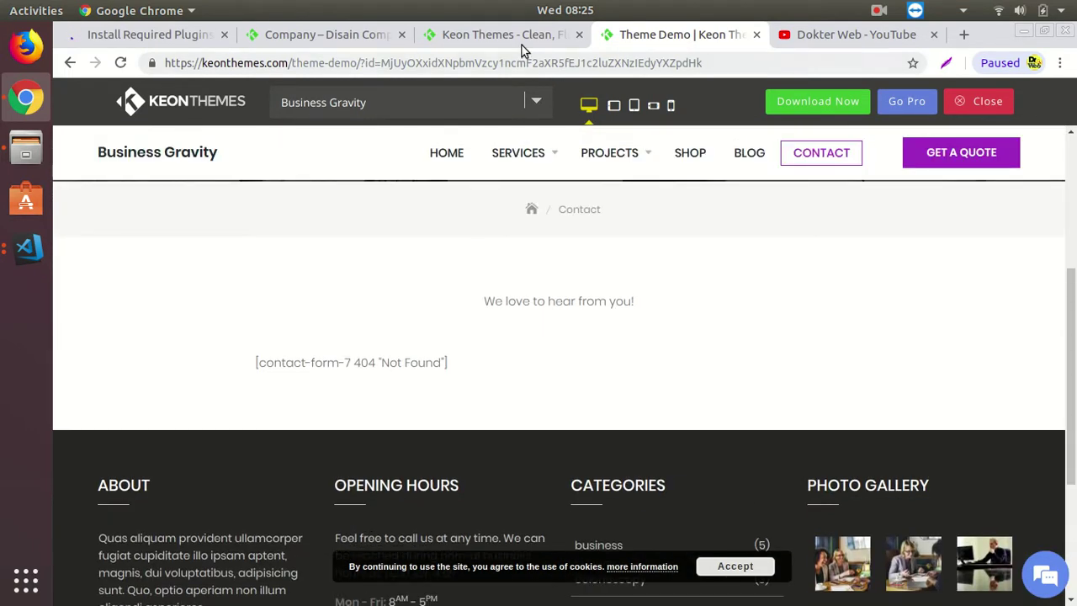
scroll(607, 312, up, 2)
scroll(607, 317, up, 1)
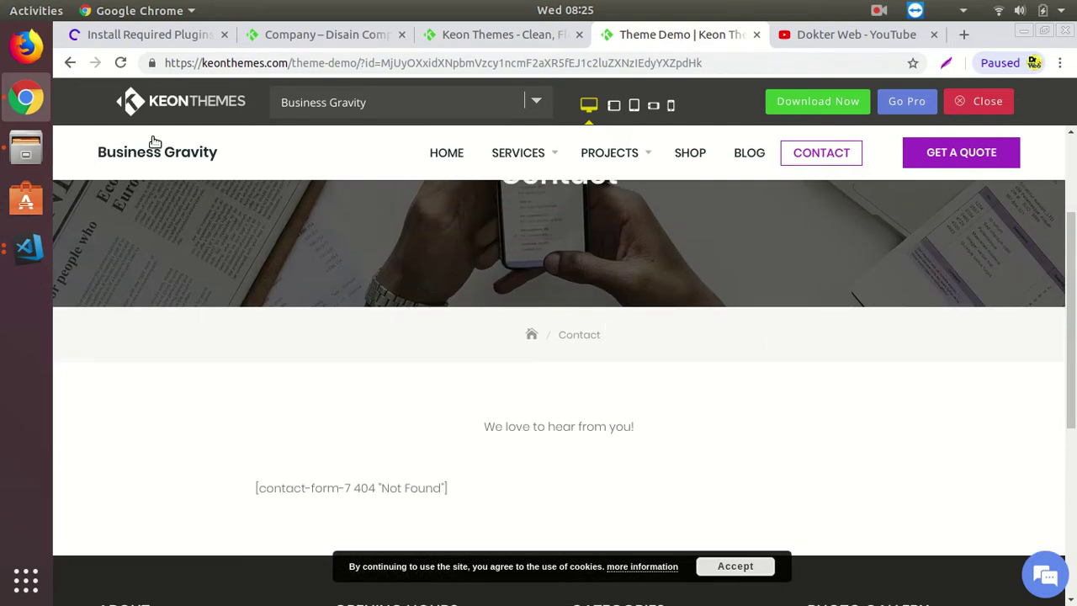
click(172, 157)
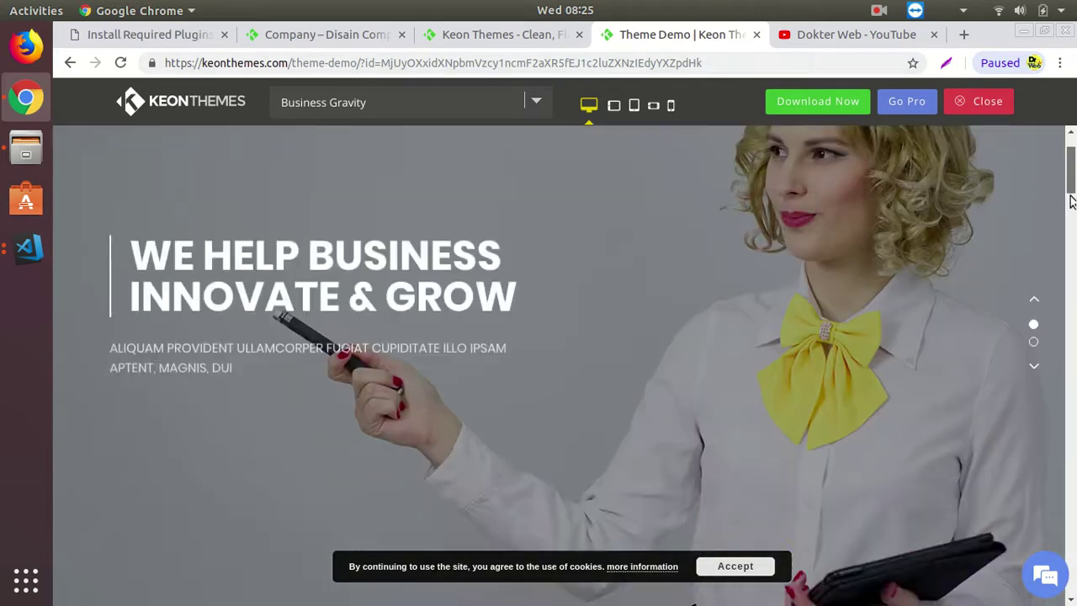
drag(1067, 175, 1070, 515)
click(345, 310)
click(522, 309)
click(601, 387)
- Activate the installed plugins Contact Form 7, One Click Demo Import and WooCommerce in one bulk action
click(149, 38)
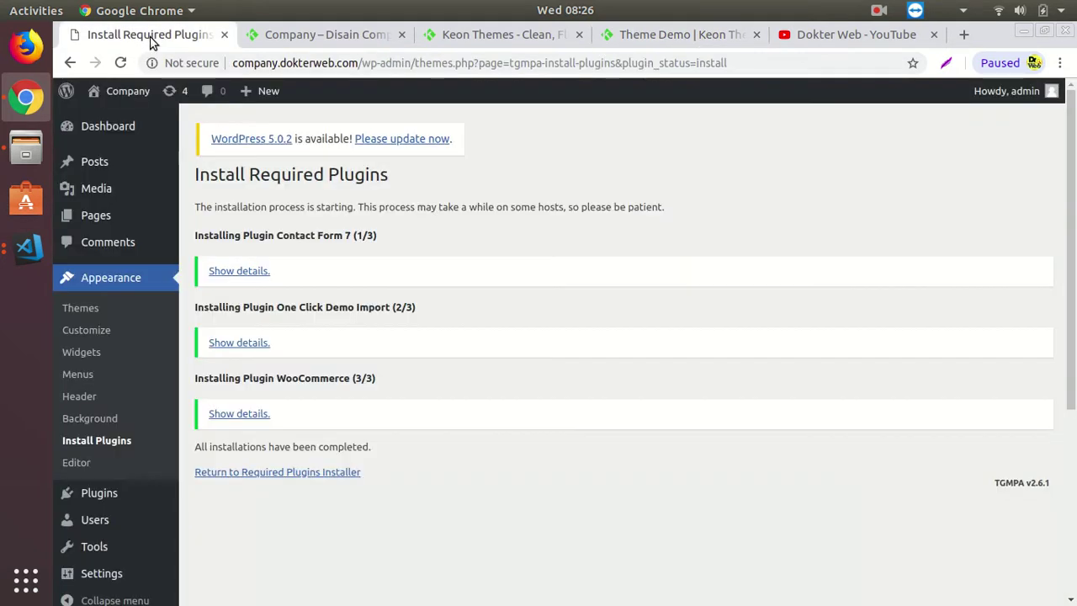
click(260, 474)
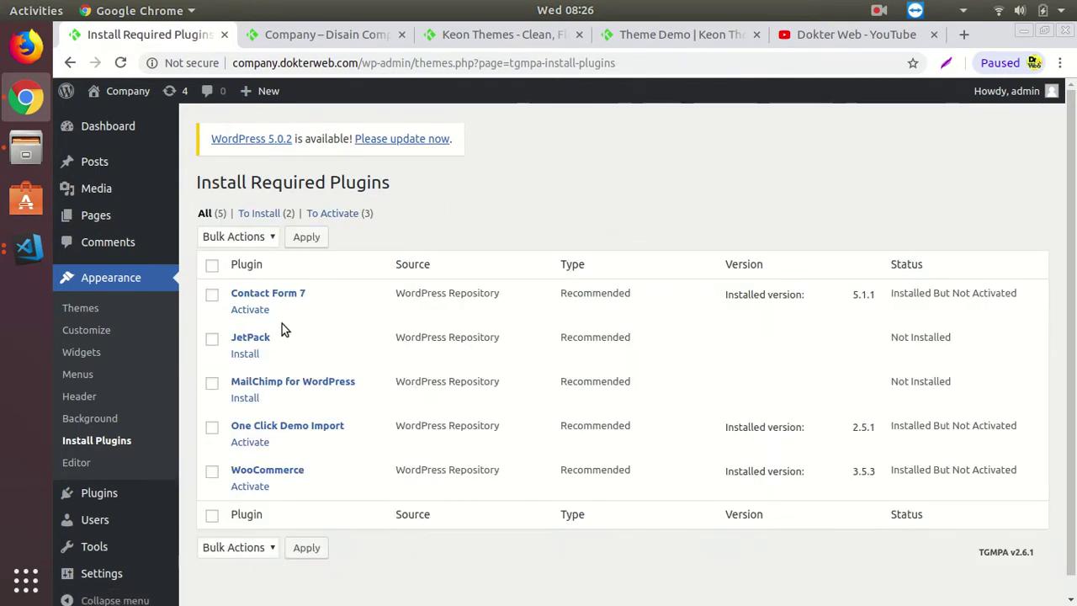
click(212, 294)
click(212, 427)
click(212, 471)
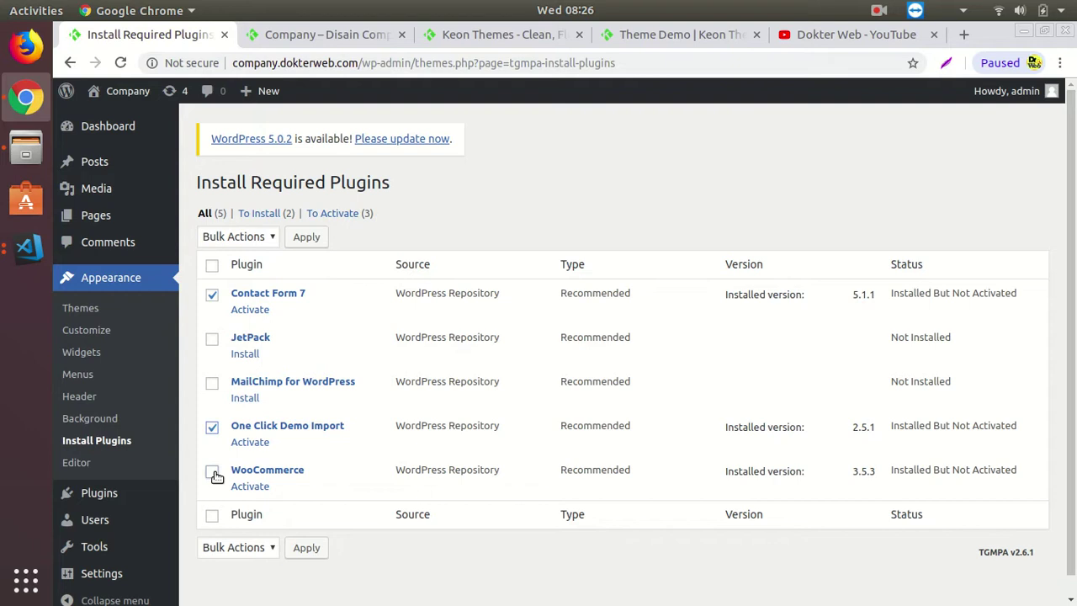
click(253, 237)
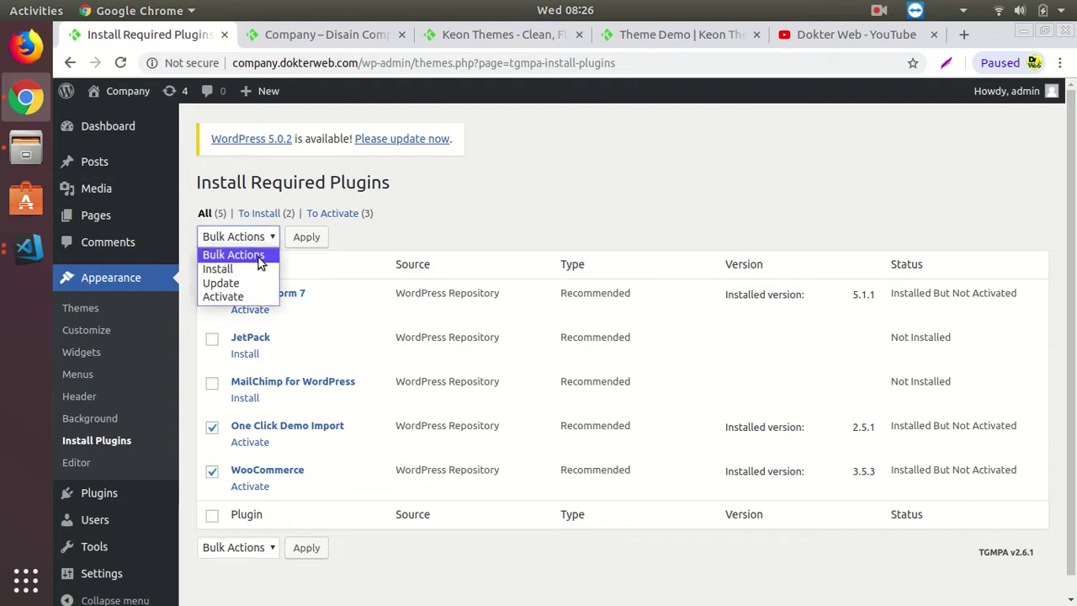
click(236, 297)
click(304, 238)
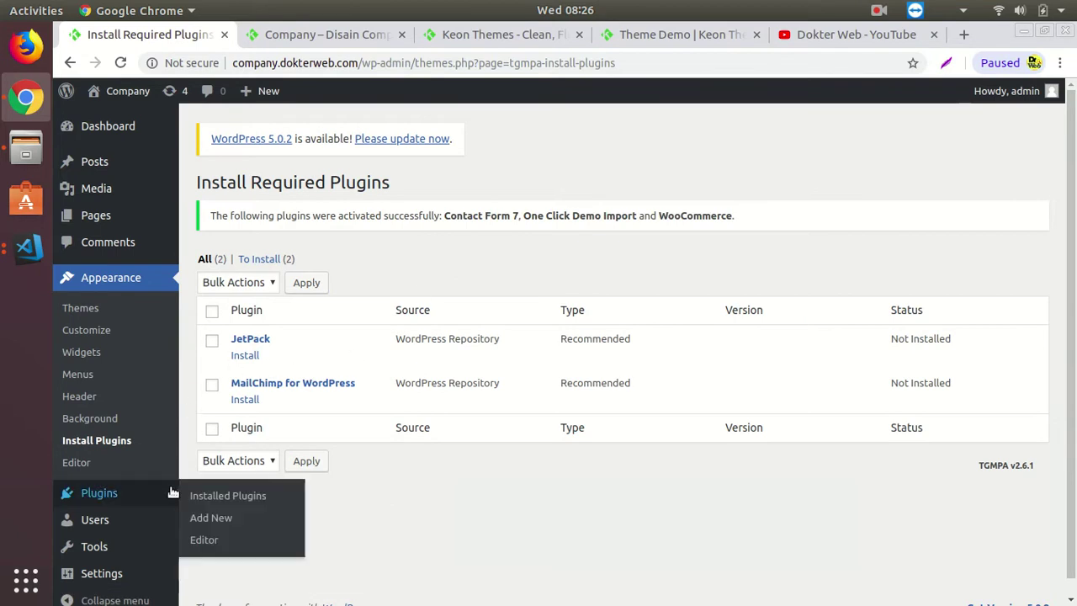
- Reload the company site's home page and check how it looks with the activated plugins
scroll(169, 496, down, 1)
mouse_move(149, 494)
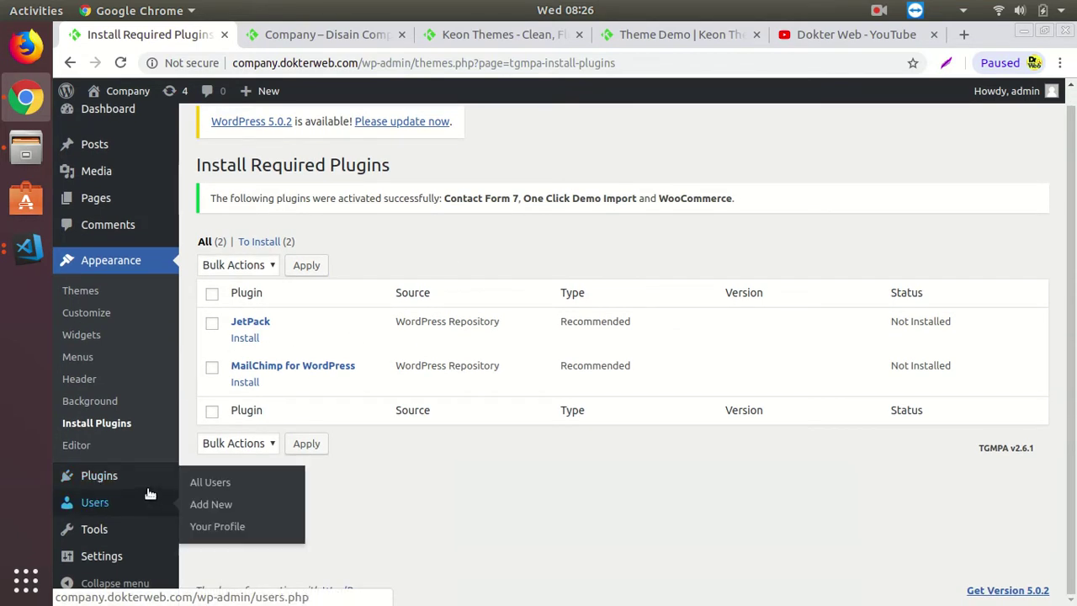
click(302, 35)
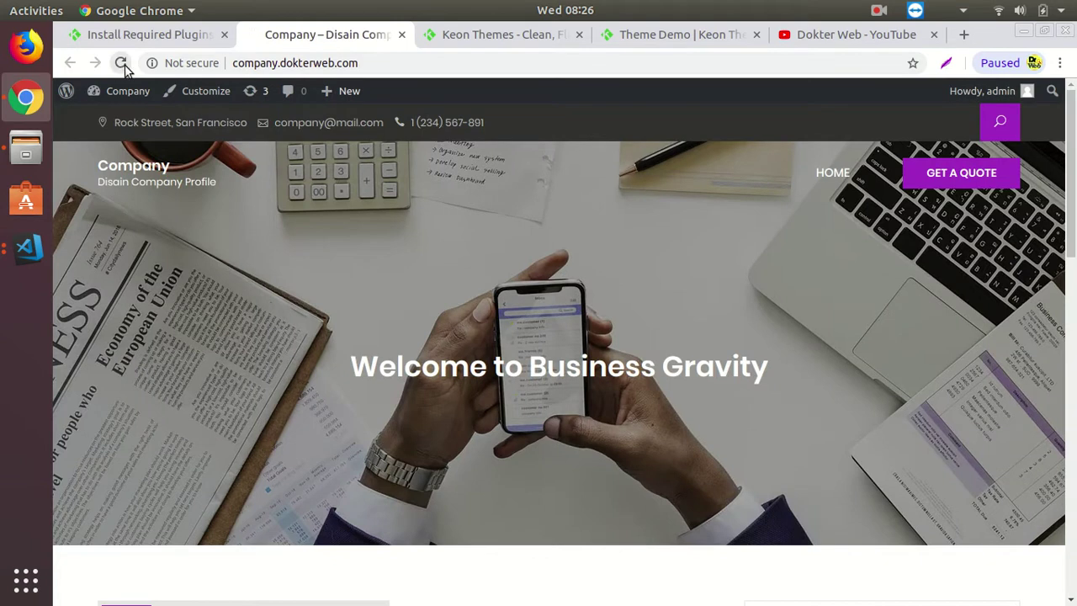
click(122, 63)
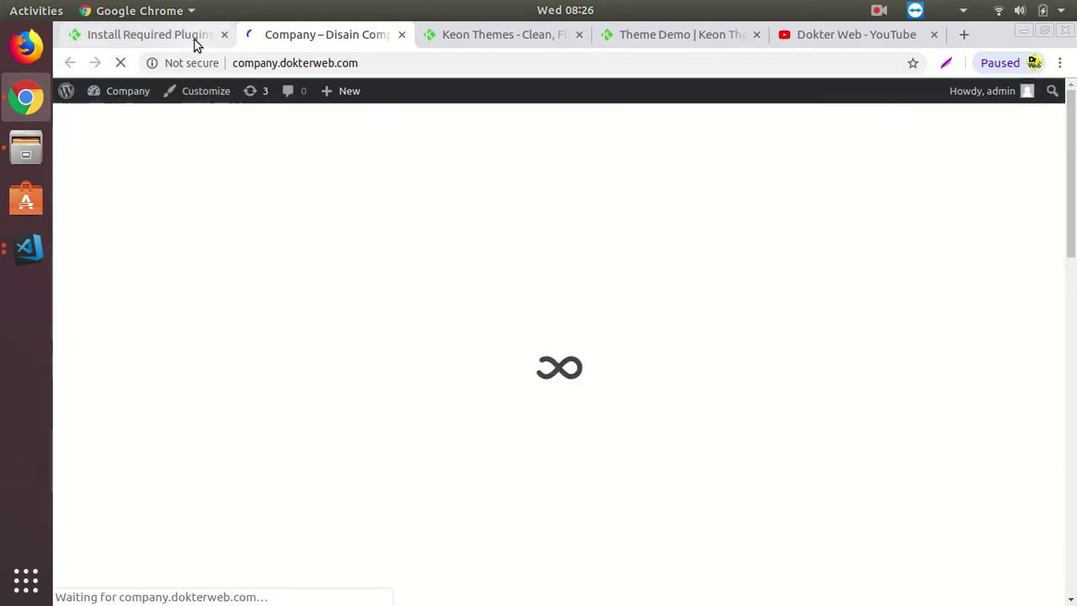
click(195, 40)
click(286, 38)
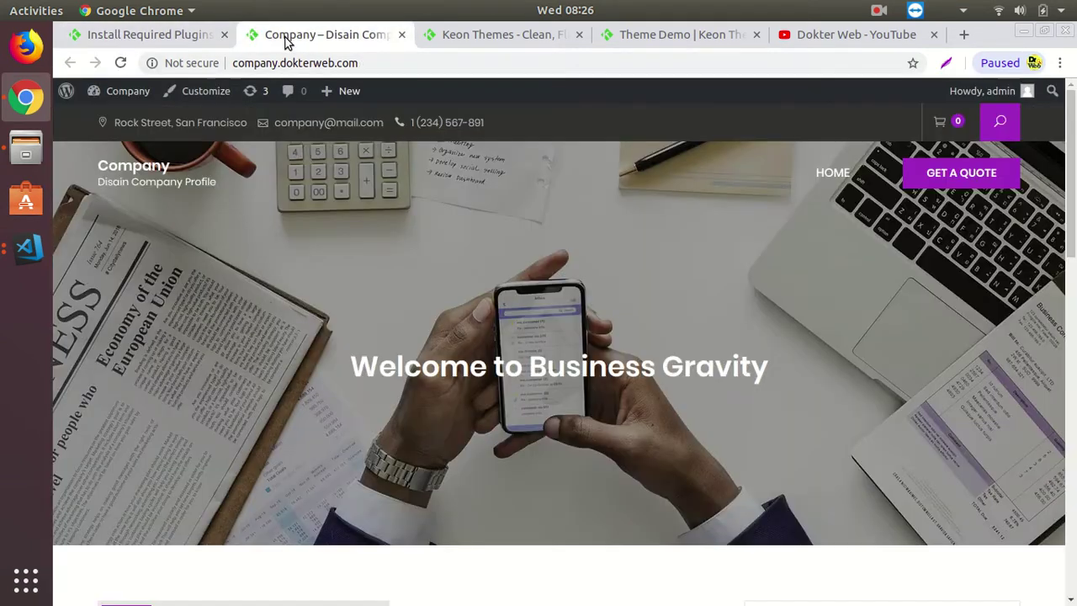
scroll(589, 396, down, 10)
- Open the One Click Demo Import page for importing demo data in the company site's WordPress admin
click(173, 36)
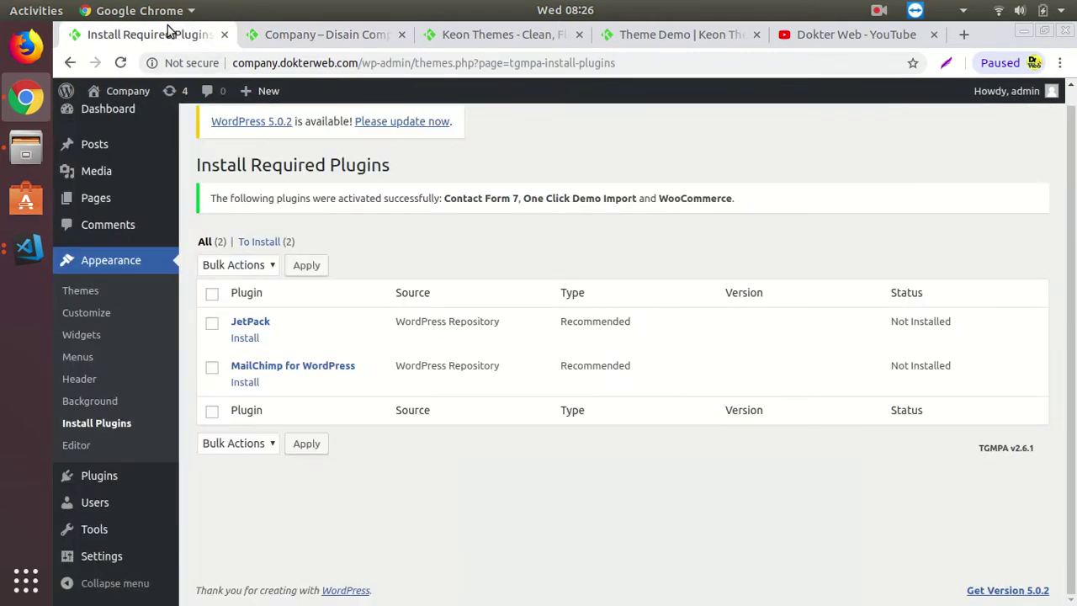
mouse_move(122, 478)
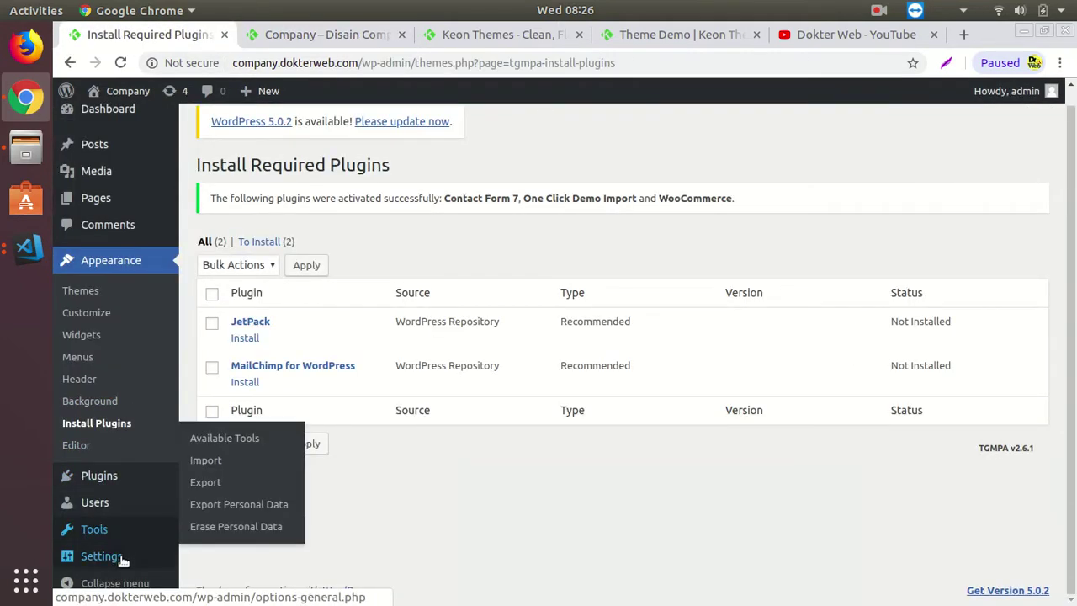
mouse_move(122, 560)
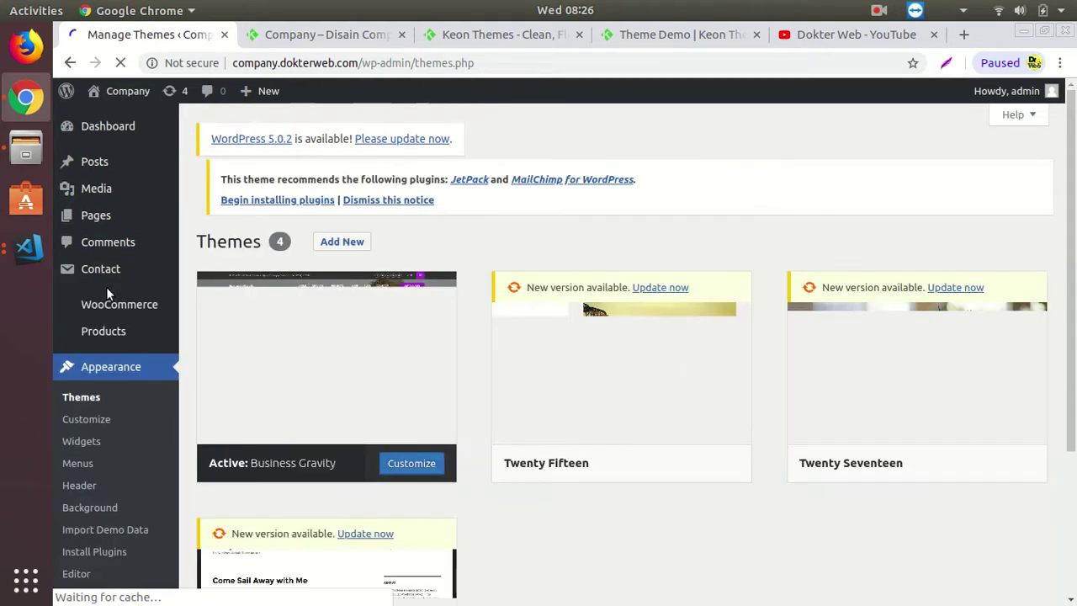
scroll(112, 306, down, 5)
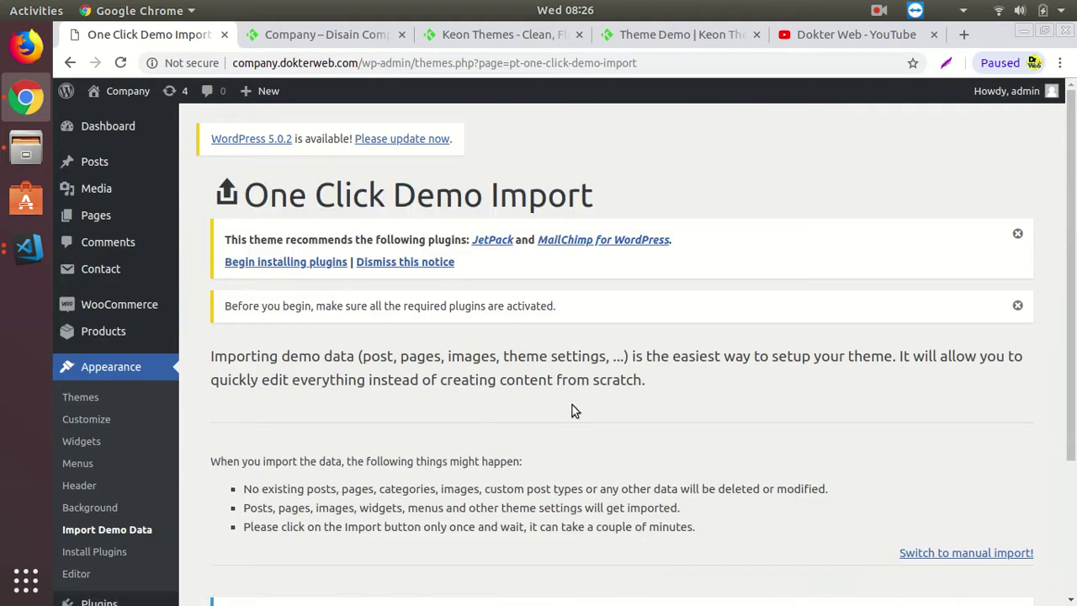
drag(1067, 274, 1067, 413)
- Review the Business Gravity demo's home page as the reference for the demo data import
click(503, 35)
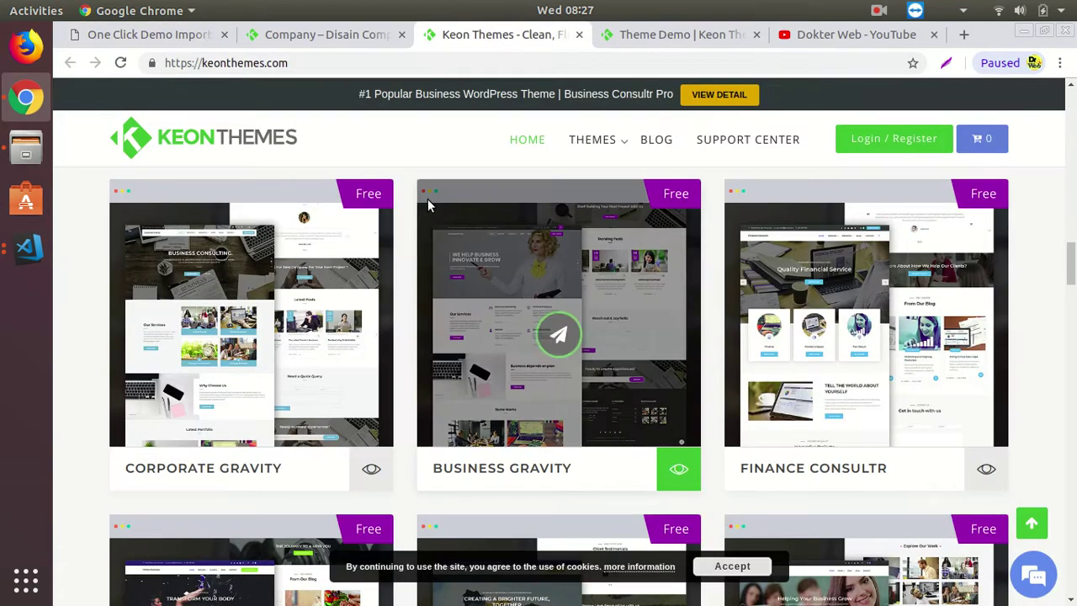
click(632, 34)
scroll(513, 372, up, 3)
drag(1071, 521, 1033, 196)
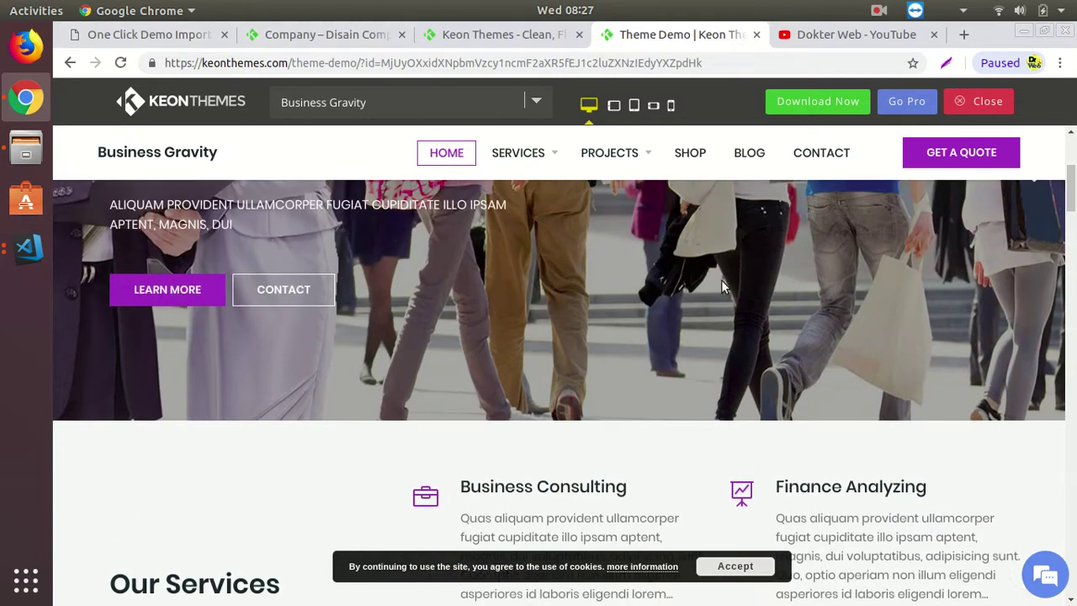
drag(1069, 217, 1067, 134)
- Start the import of the theme's demo data into the company site
click(179, 38)
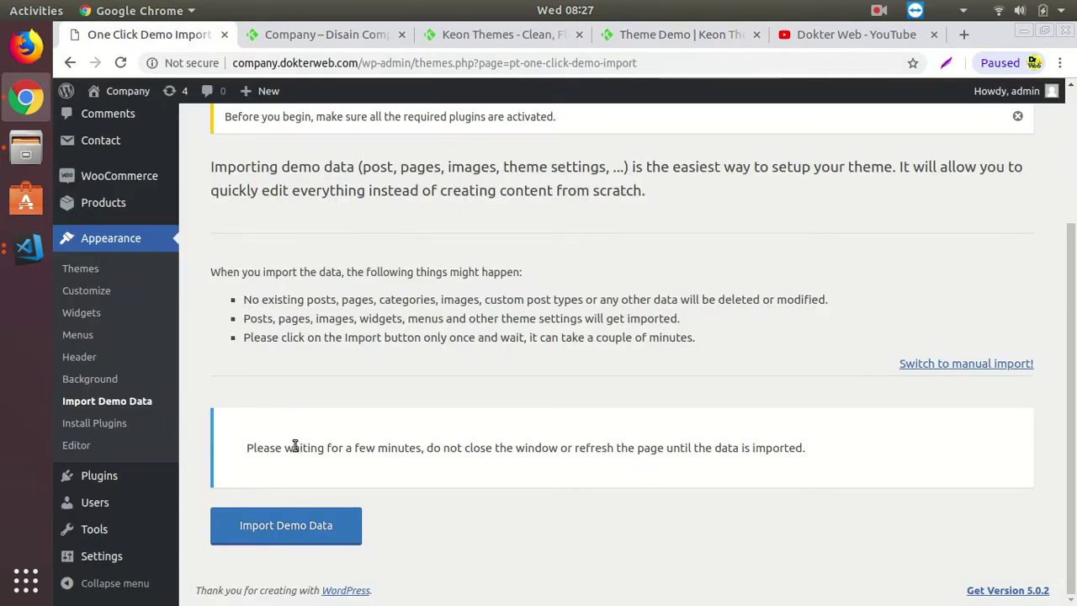
click(309, 537)
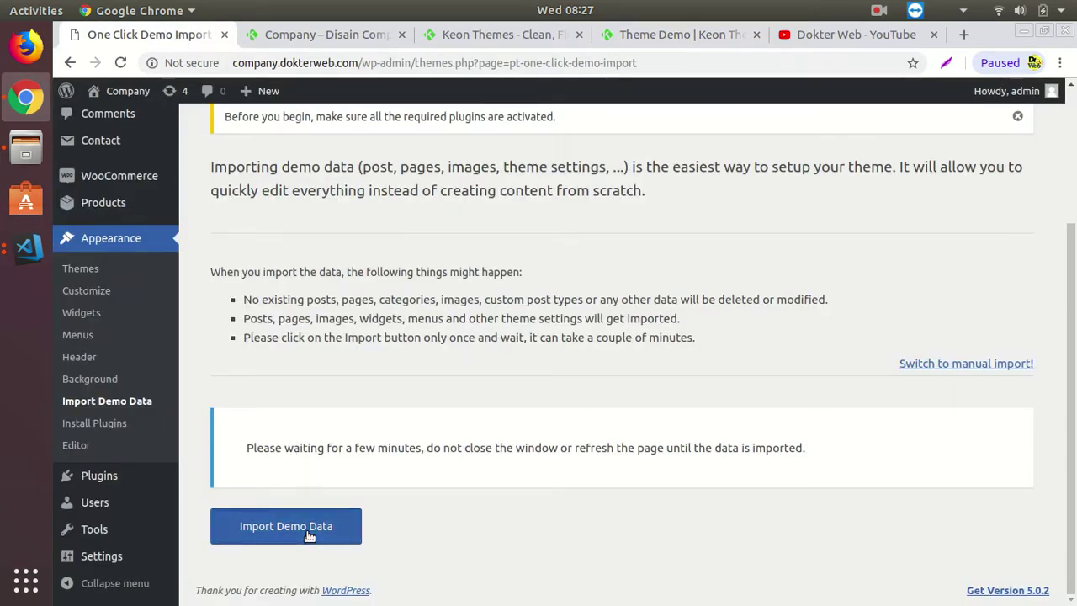
scroll(542, 562, down, 1)
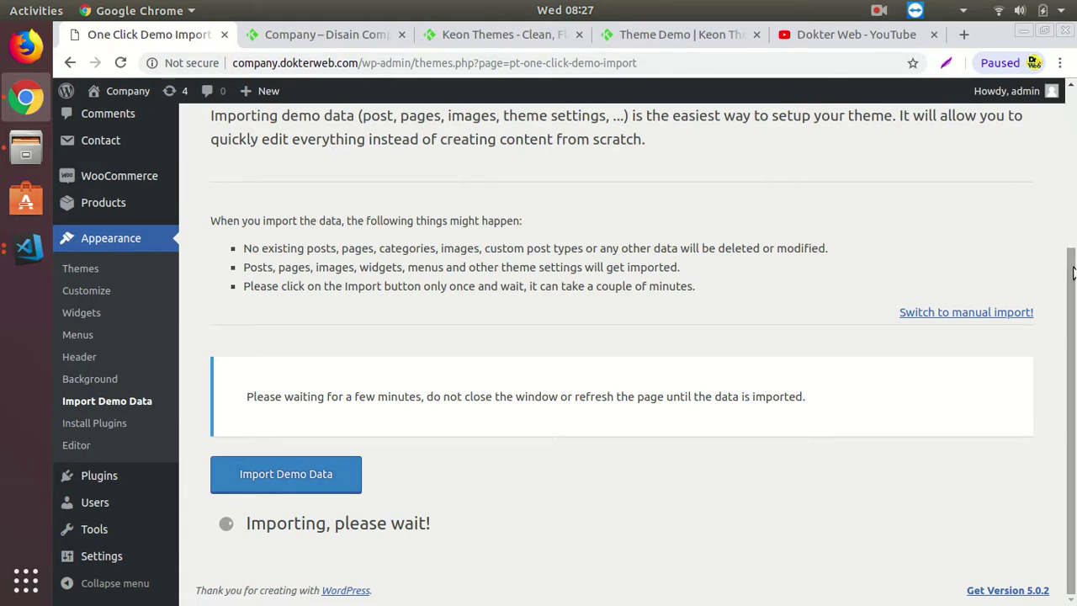
- Examine the navigation, hero slider and Our Services section on the Business Gravity demo's home page
click(679, 35)
mouse_move(564, 193)
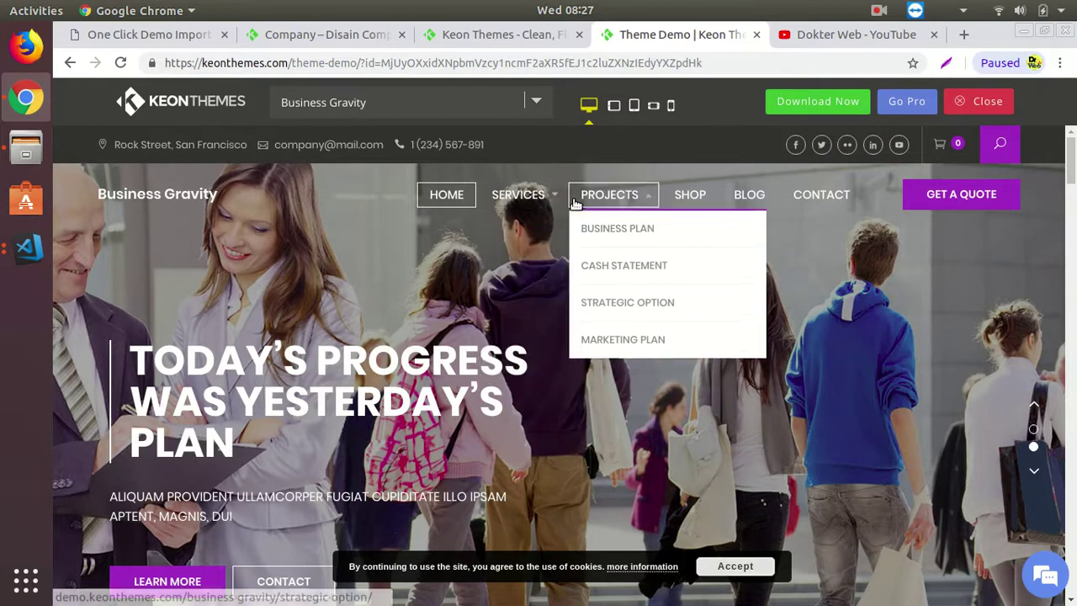
scroll(900, 361, down, 4)
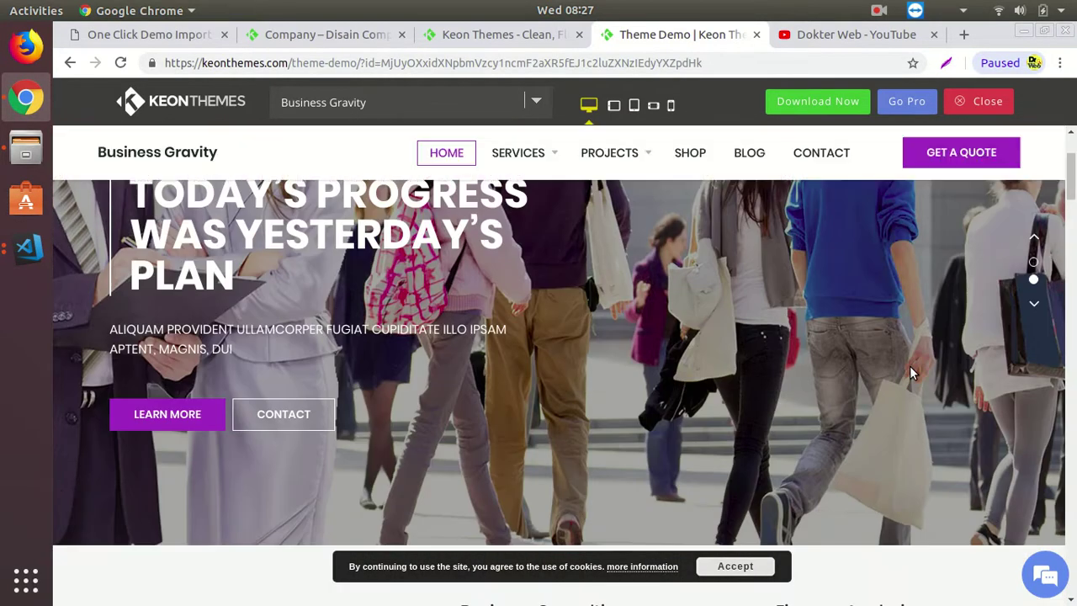
scroll(910, 370, down, 6)
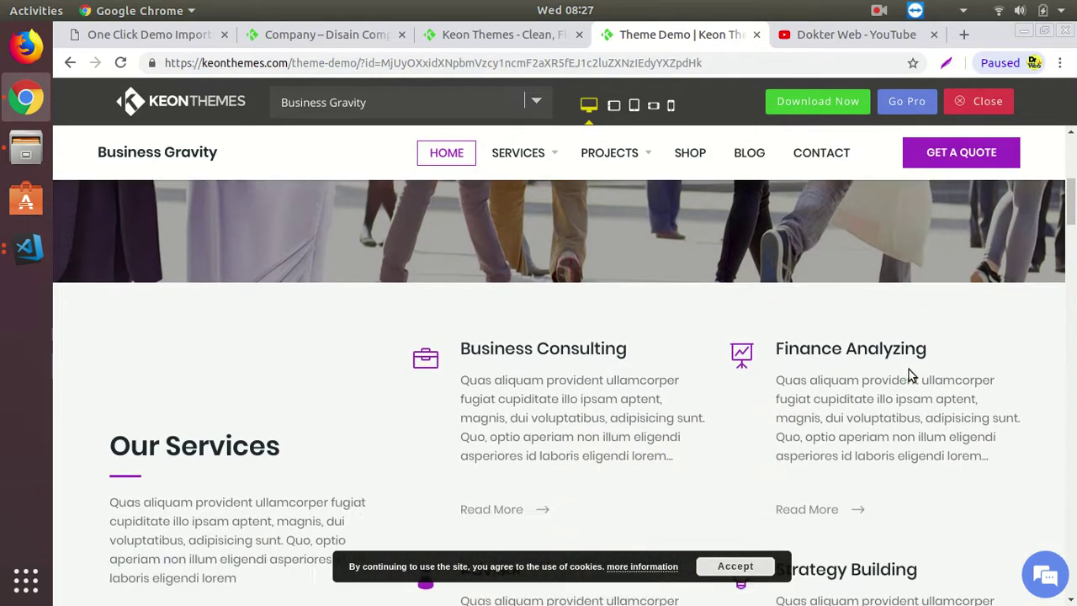
scroll(908, 370, up, 3)
scroll(560, 340, down, 1)
scroll(560, 340, up, 7)
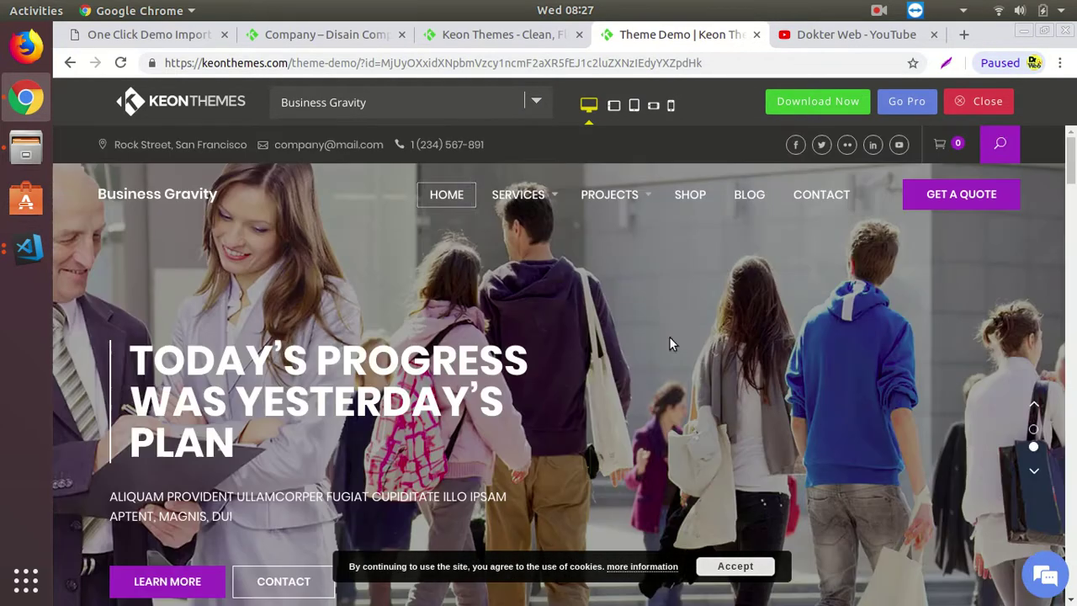
scroll(652, 351, down, 2)
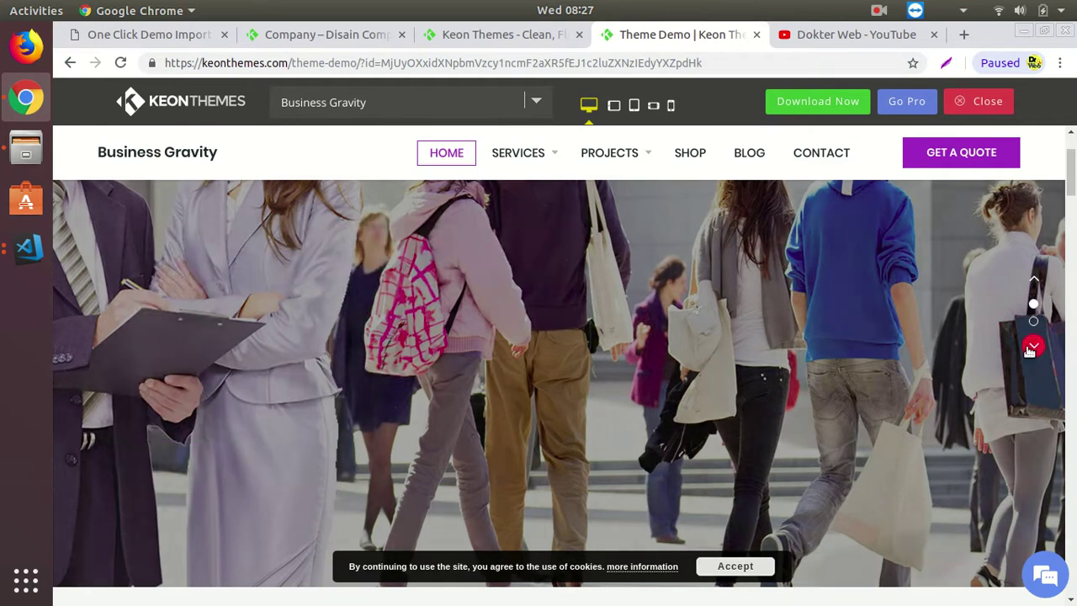
scroll(947, 370, up, 1)
scroll(900, 388, down, 3)
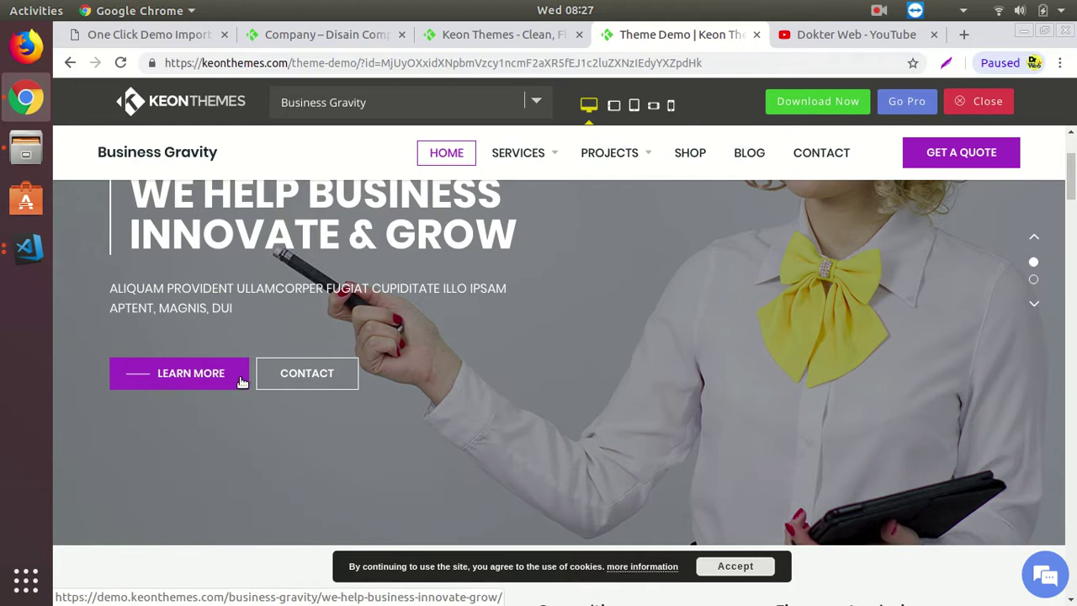
scroll(510, 378, down, 6)
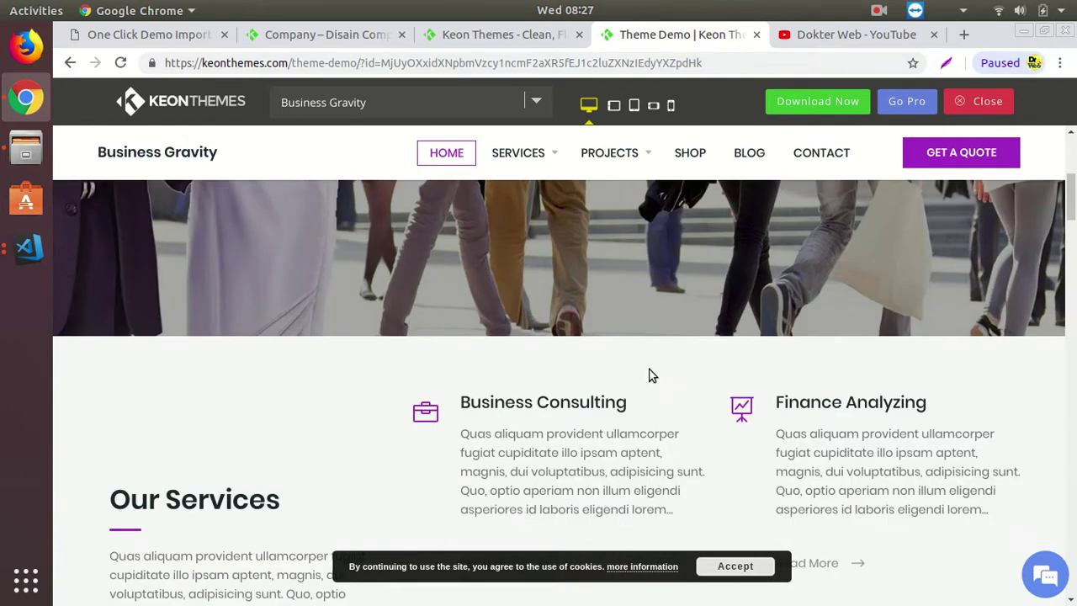
scroll(587, 317, down, 2)
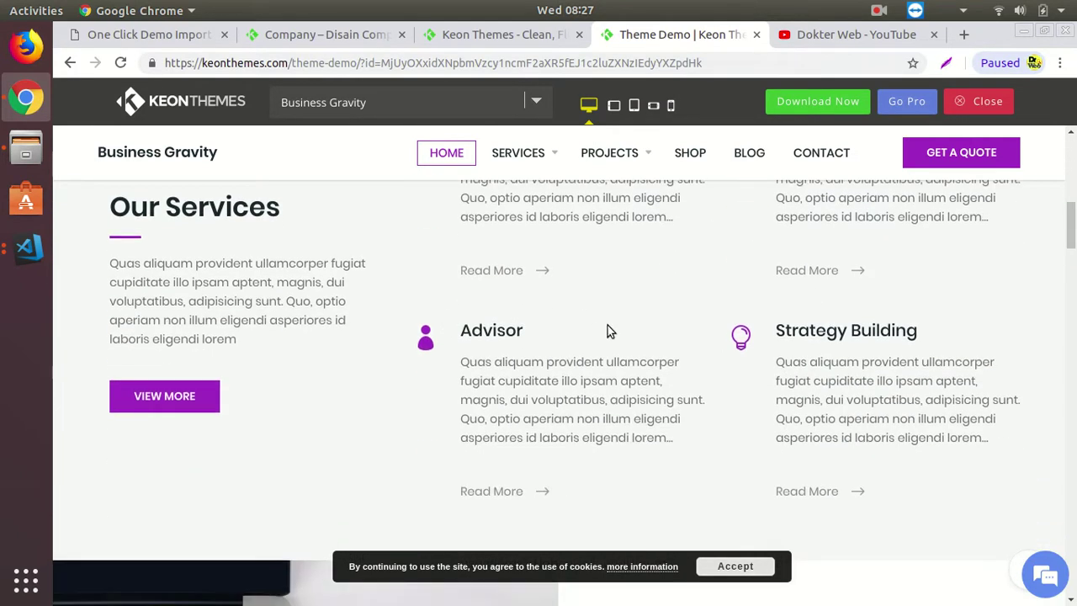
- Check the company site and the import page, and examine the demo's Business depends on plan and Some Works sections
click(329, 35)
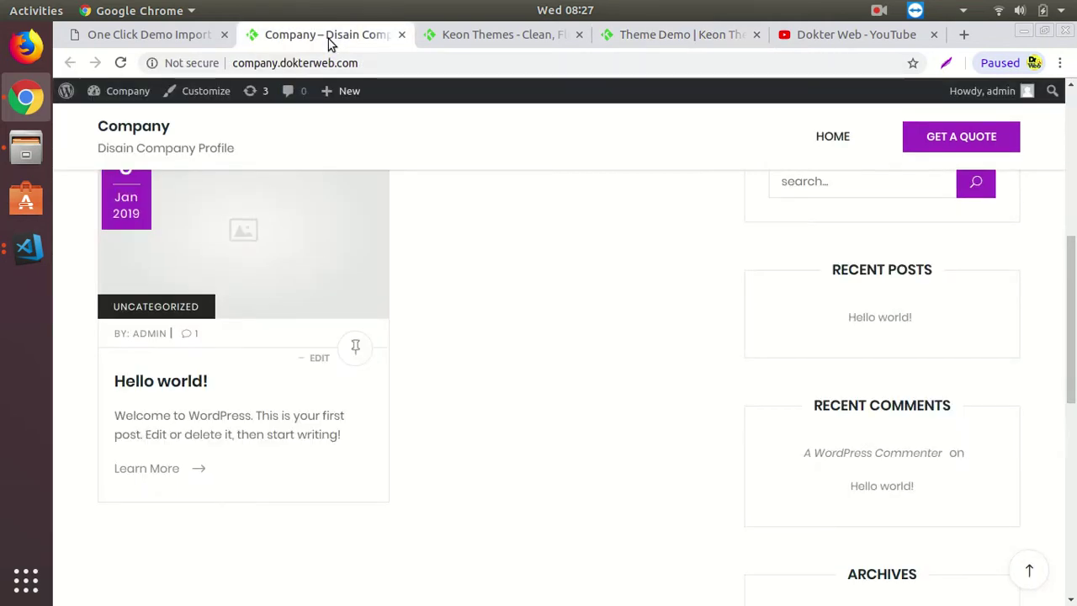
click(182, 33)
click(649, 34)
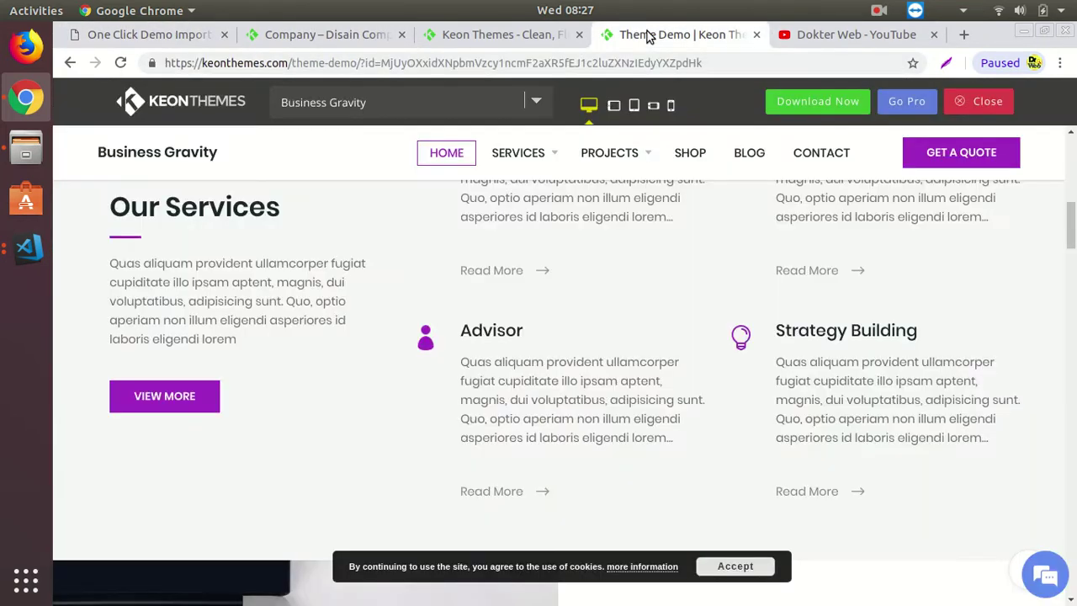
scroll(506, 302, up, 1)
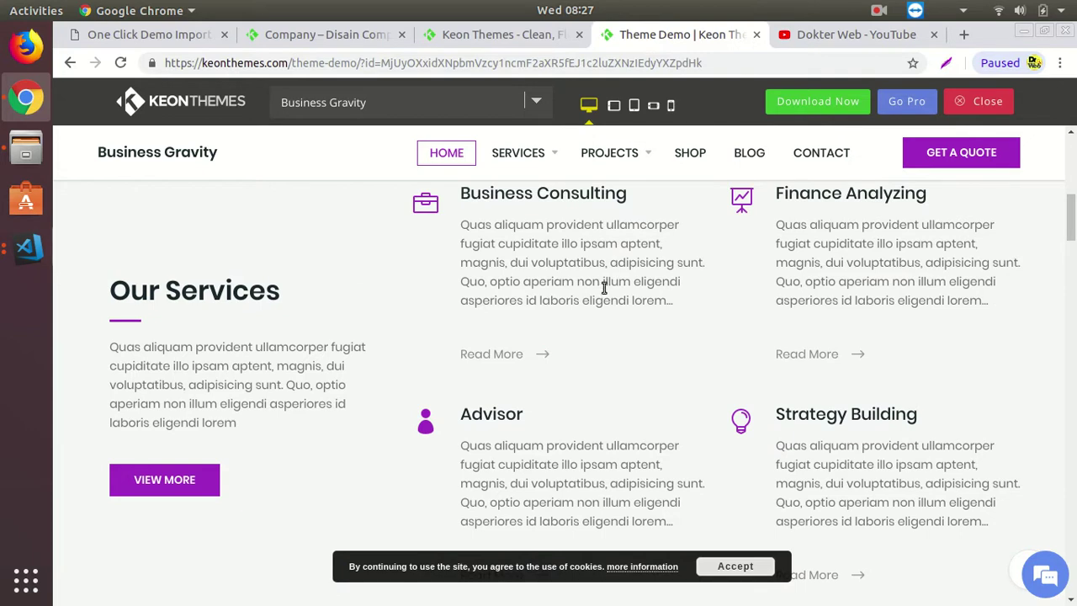
scroll(603, 287, down, 5)
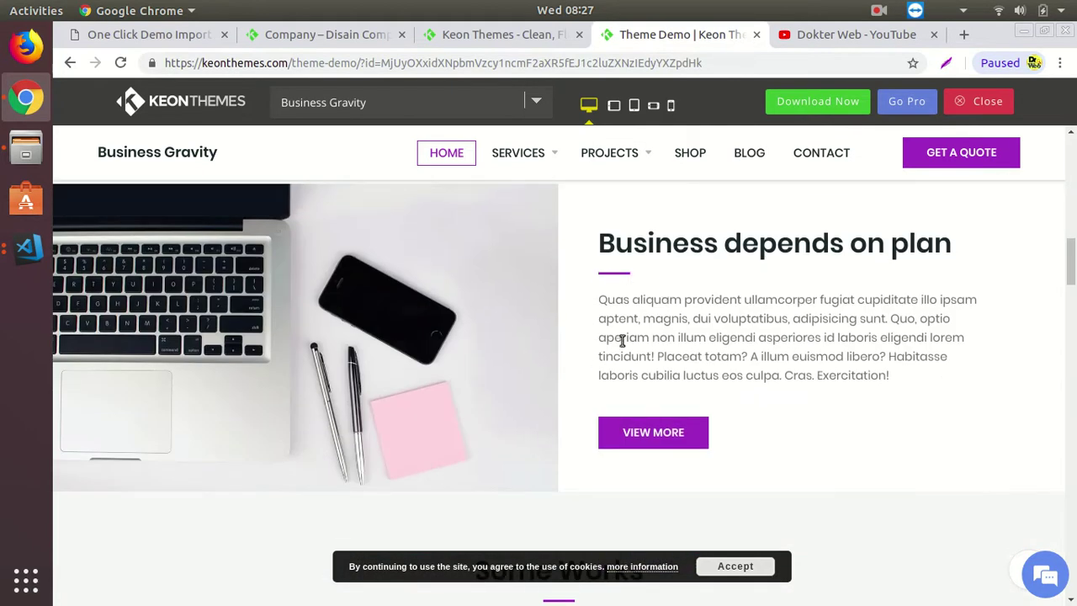
scroll(720, 358, up, 3)
scroll(794, 394, down, 1)
scroll(760, 360, down, 1)
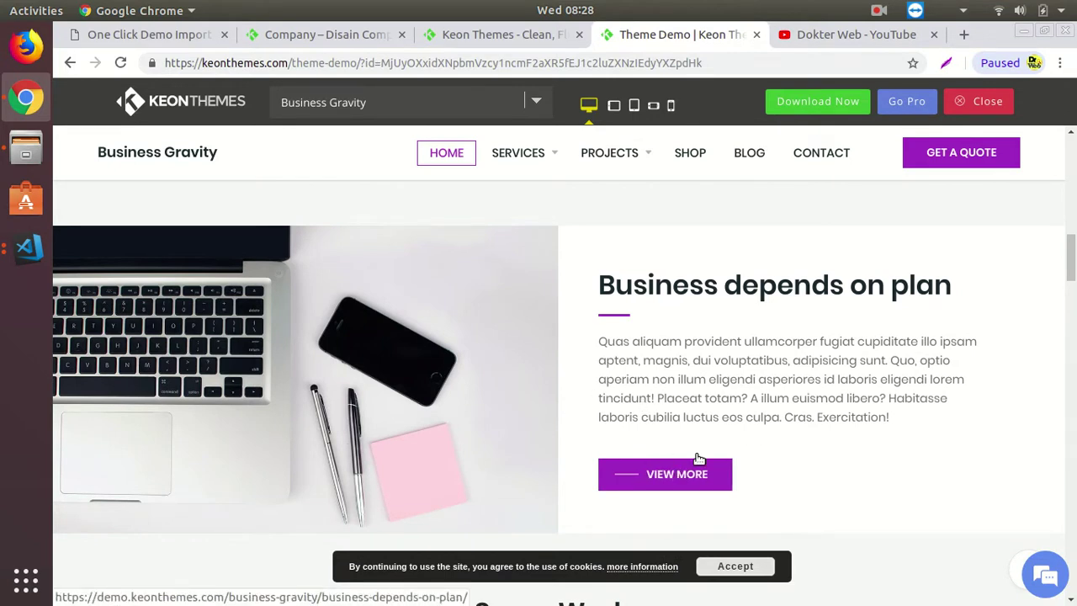
scroll(678, 475, down, 10)
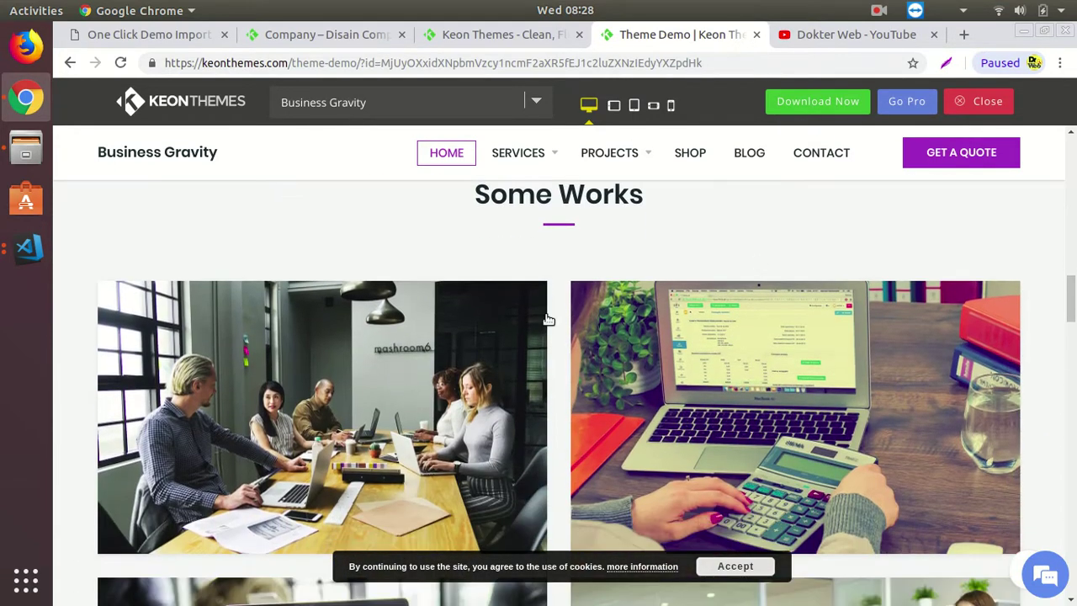
- Examine the Some Works gallery and page through the Client Testimonials slides on the Business Gravity demo's home page
scroll(520, 277, down, 2)
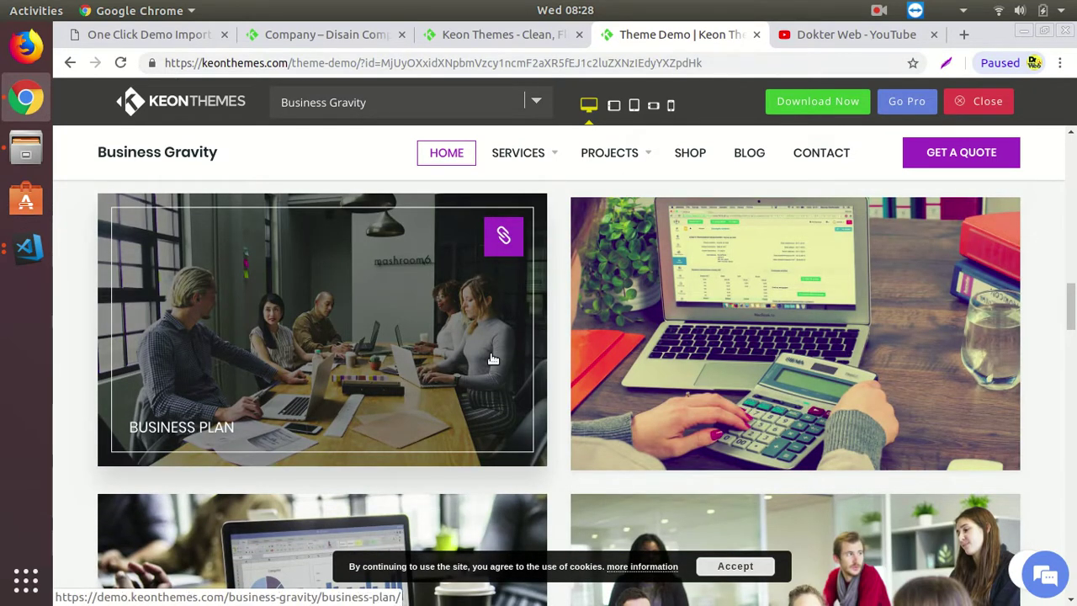
scroll(492, 358, down, 6)
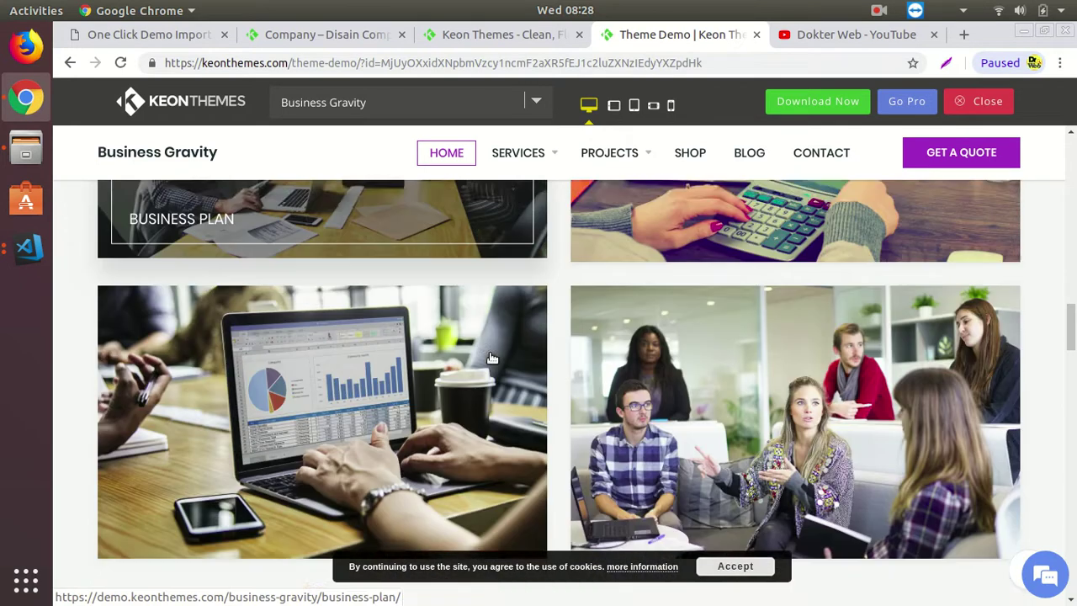
scroll(492, 358, down, 10)
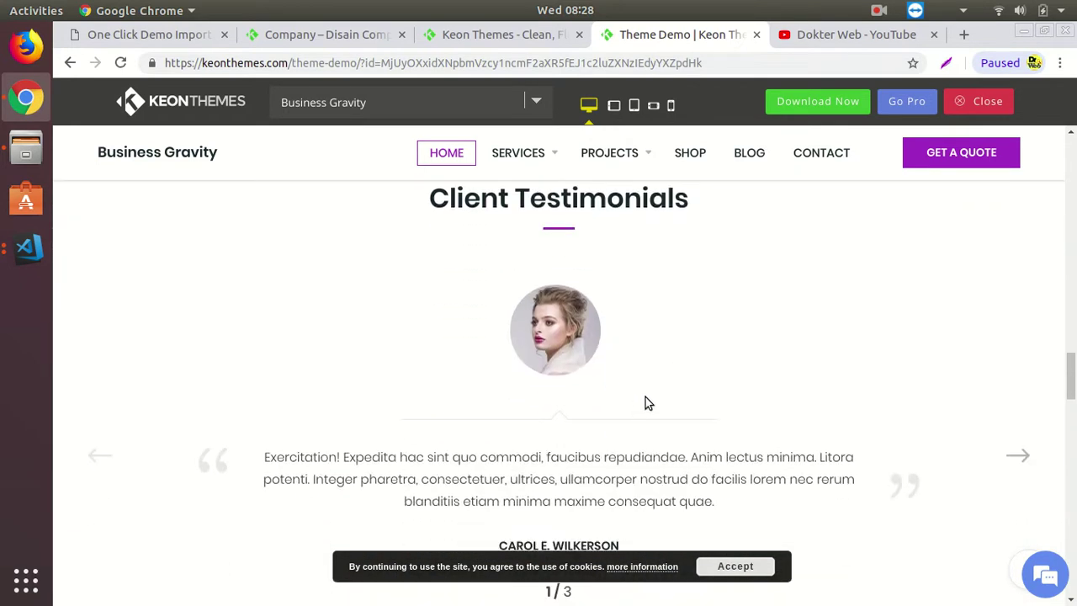
scroll(846, 446, down, 1)
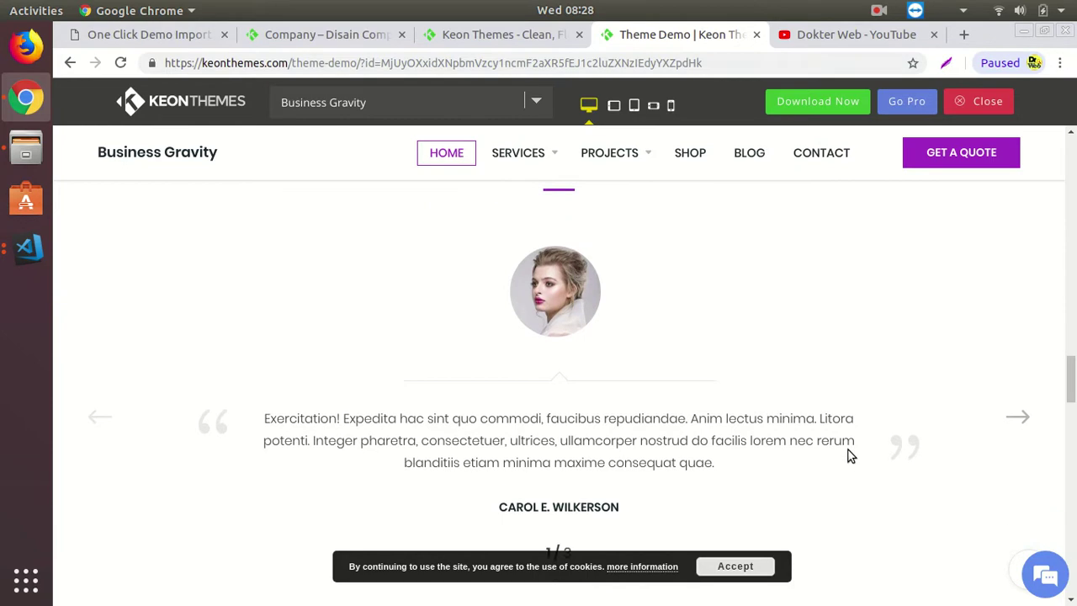
click(1022, 423)
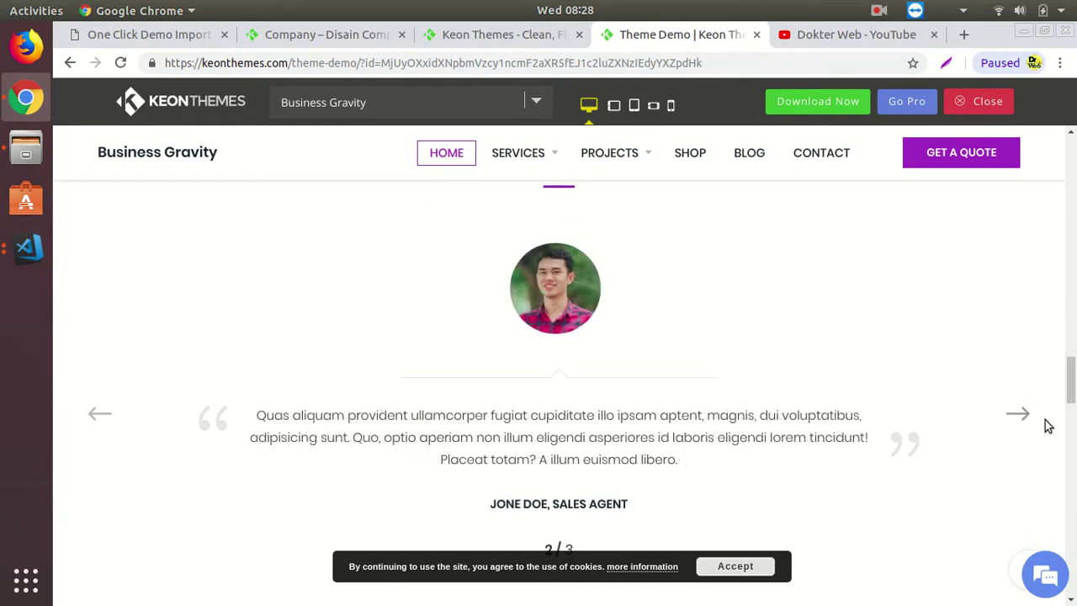
scroll(800, 396, down, 2)
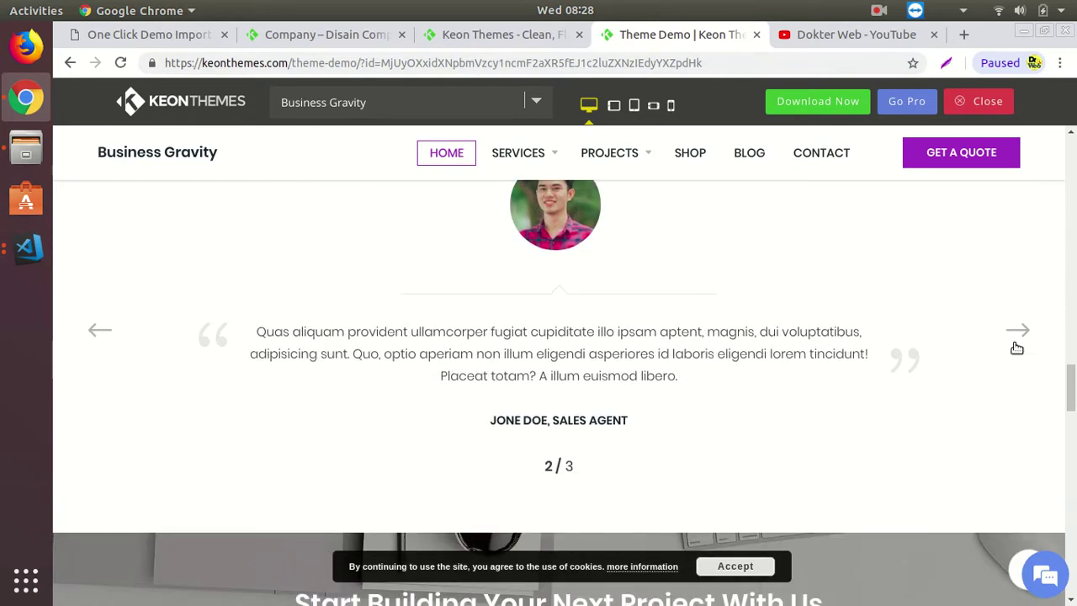
click(1017, 331)
scroll(577, 476, up, 1)
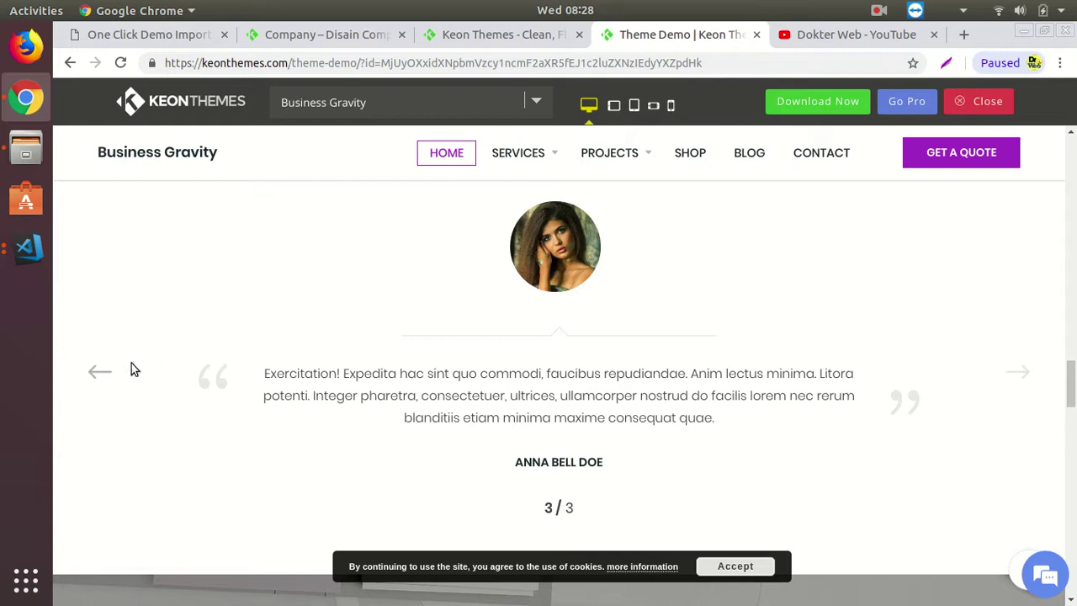
click(101, 373)
click(104, 376)
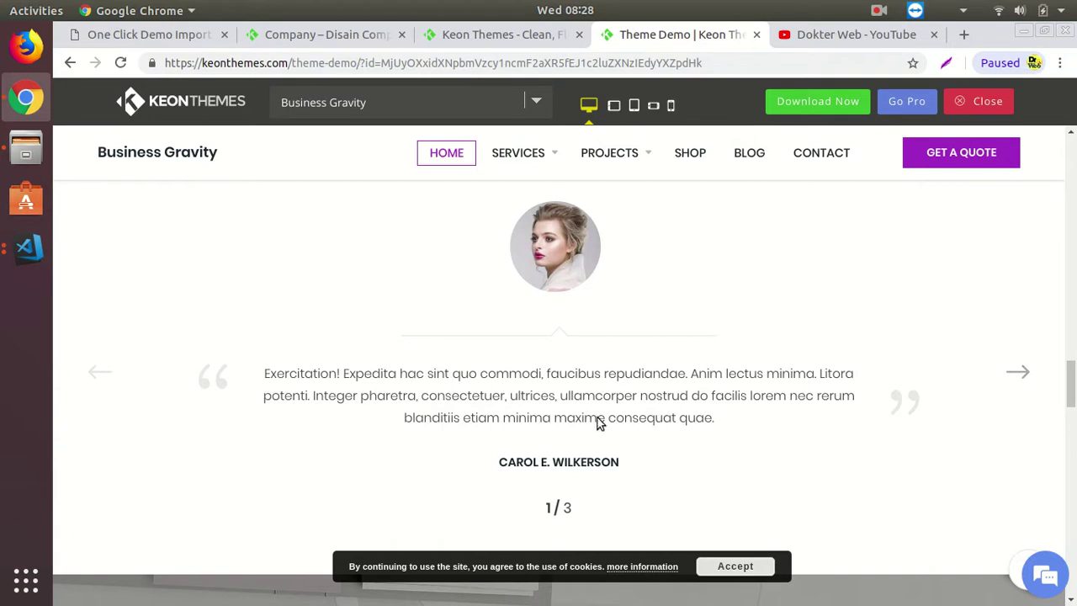
click(1017, 374)
click(1019, 375)
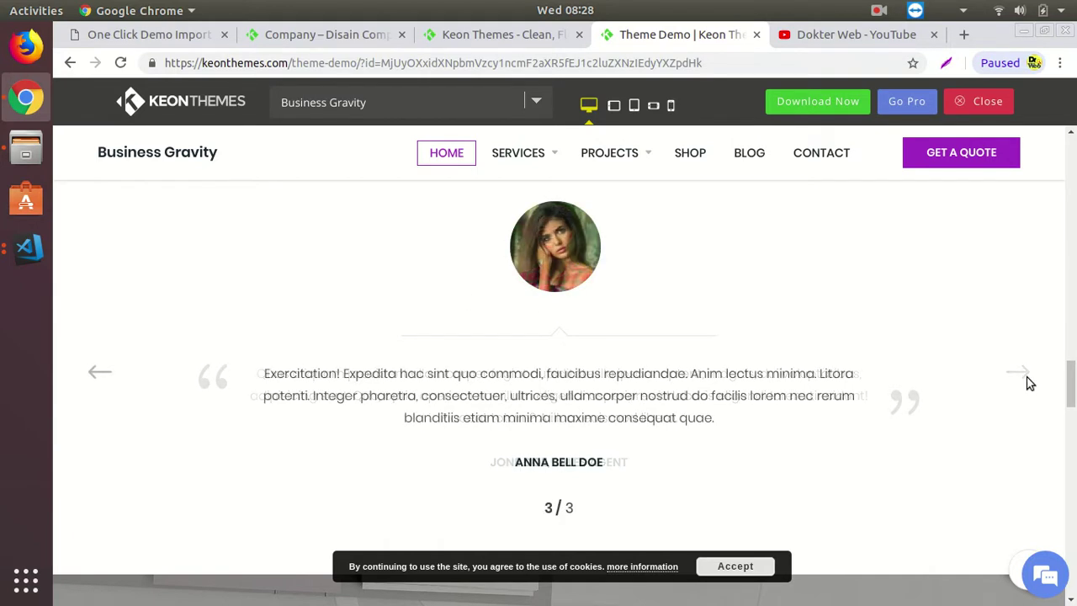
- Review the "Start Building Your Next Project With Us" banner and its Get a Quote link on the demo's home page
scroll(1029, 383, down, 4)
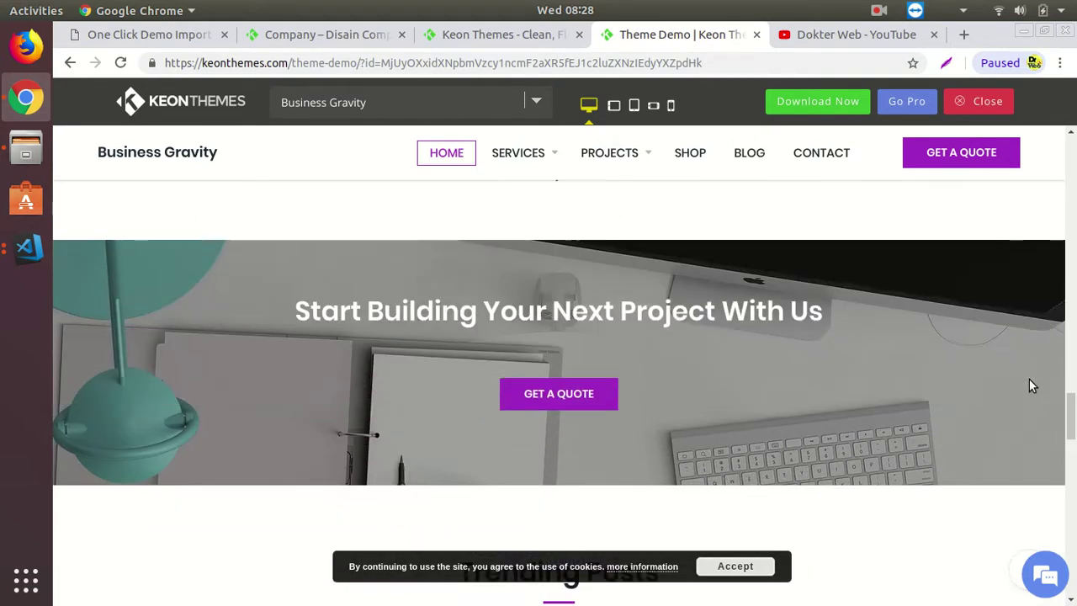
scroll(1028, 385, down, 2)
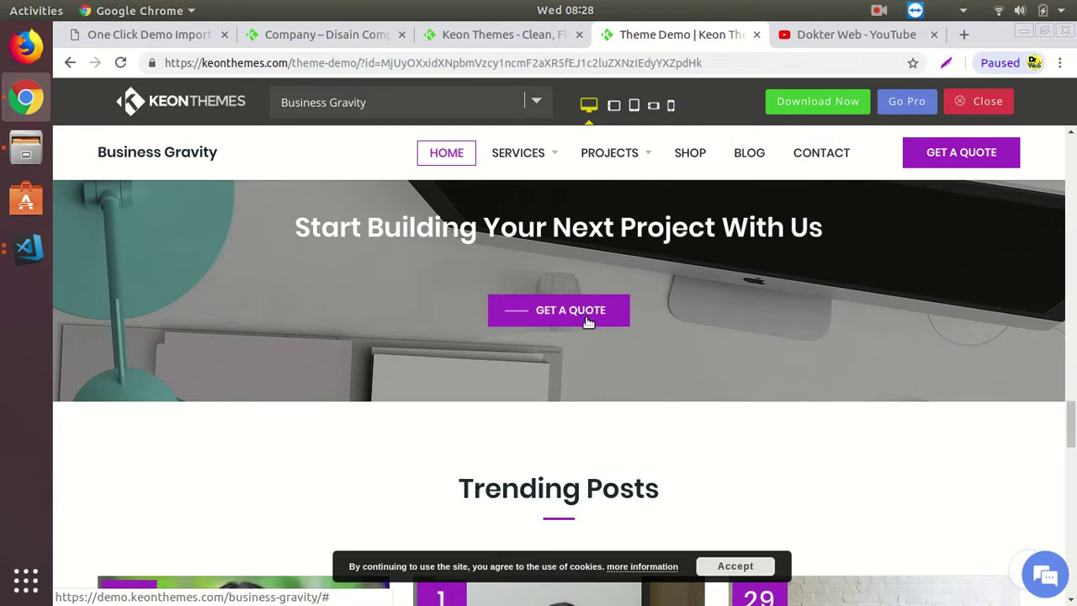
scroll(589, 320, up, 1)
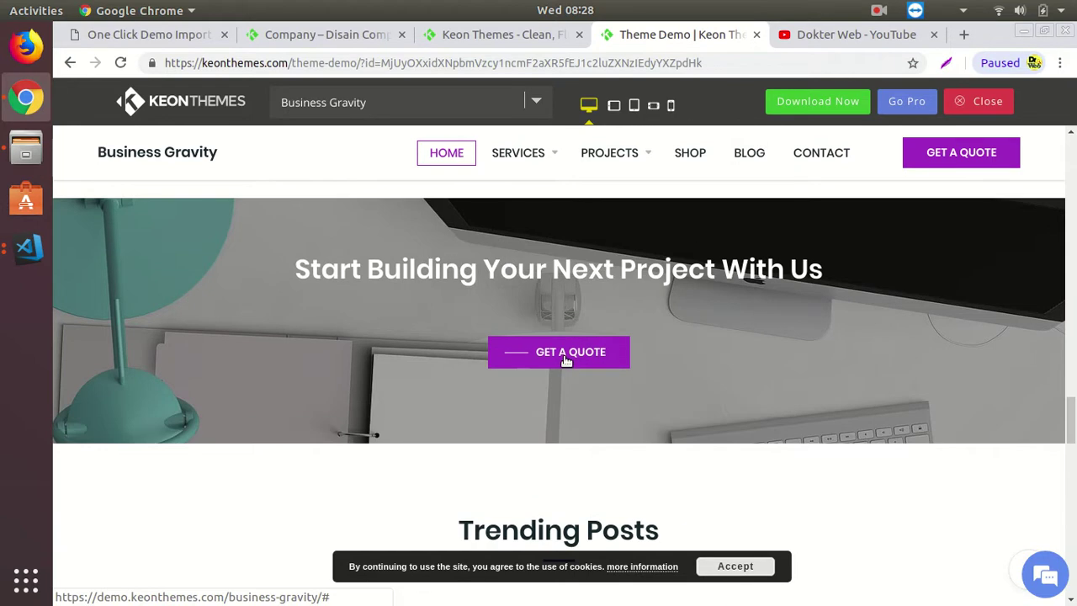
drag(281, 272, 825, 273)
click(692, 357)
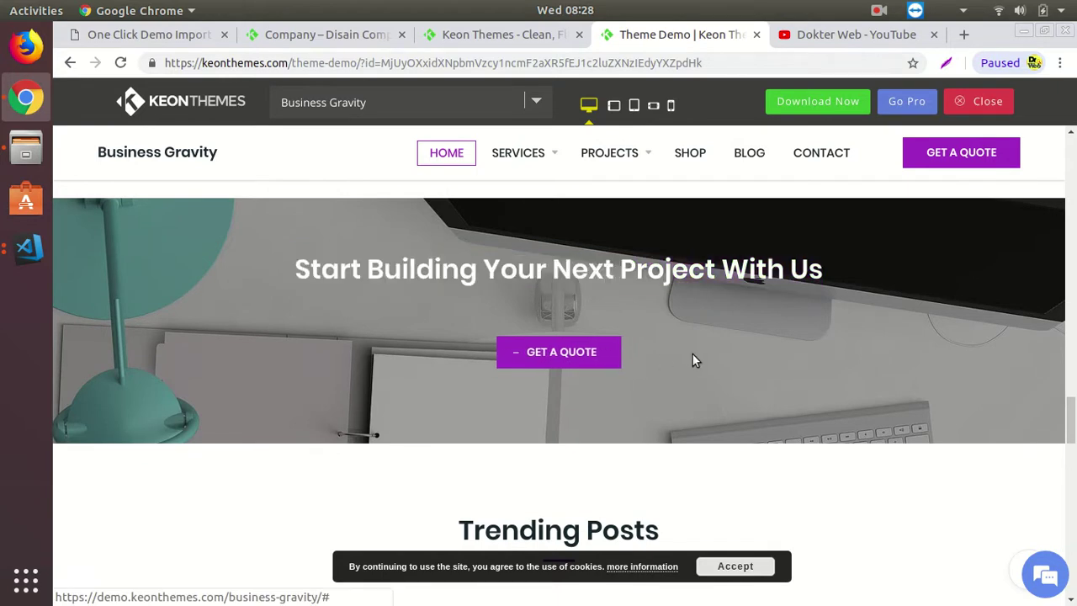
- Browse the posts in the Trending Posts carousel on the demo's home page
scroll(570, 378, down, 4)
scroll(571, 376, down, 4)
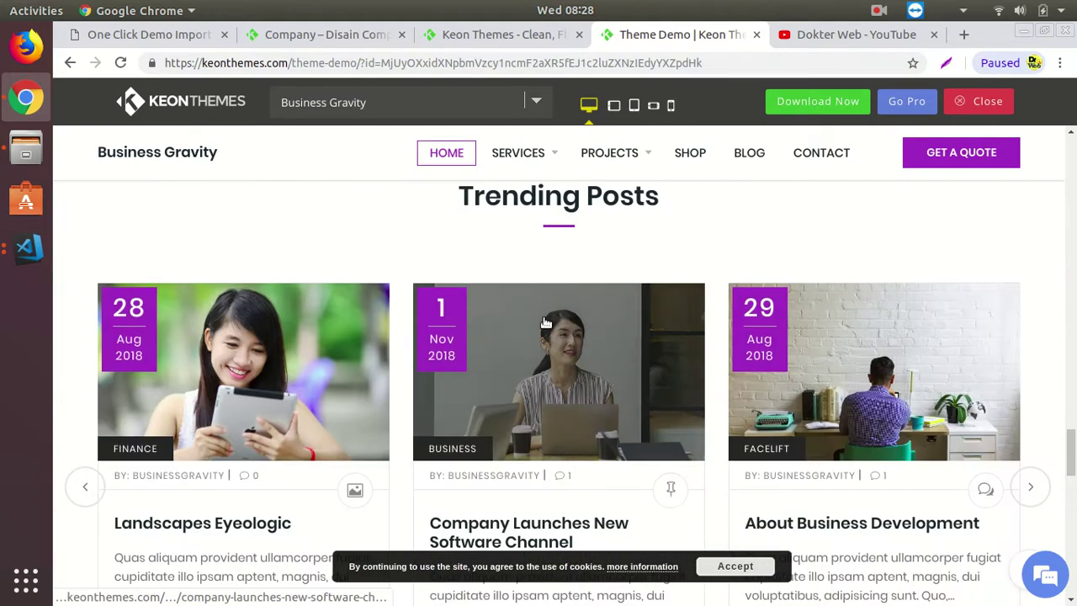
scroll(582, 323, down, 3)
scroll(581, 310, up, 1)
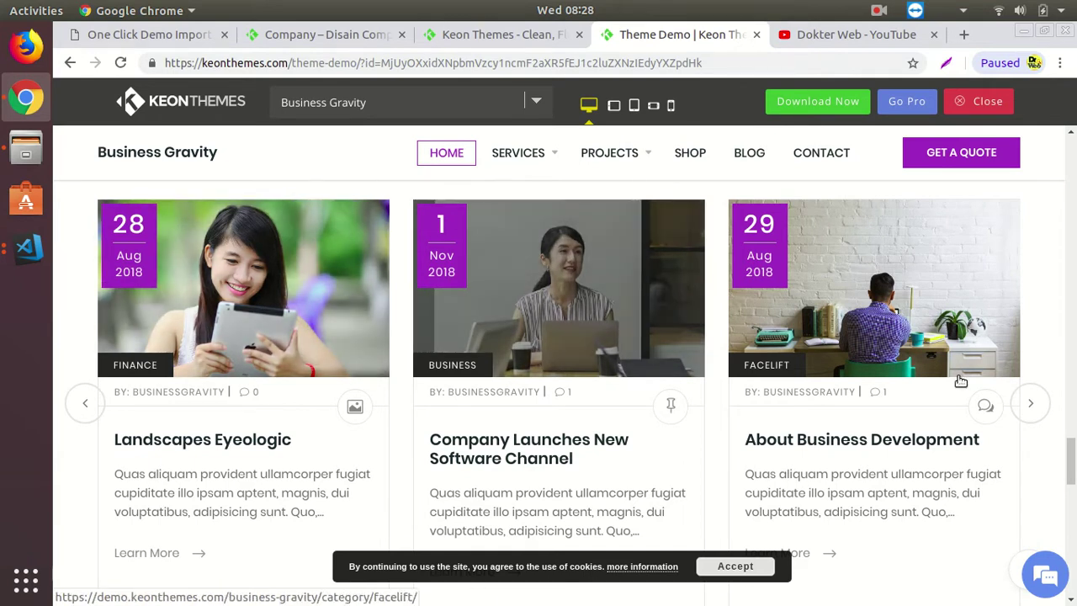
click(1031, 406)
click(1031, 405)
click(1030, 406)
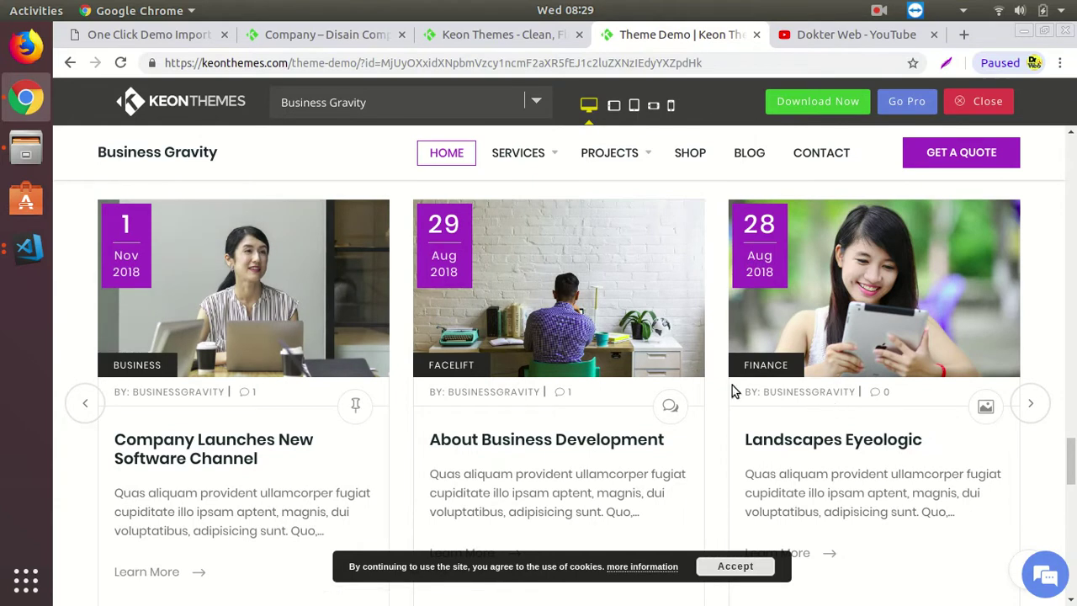
scroll(730, 386, down, 2)
scroll(673, 370, up, 1)
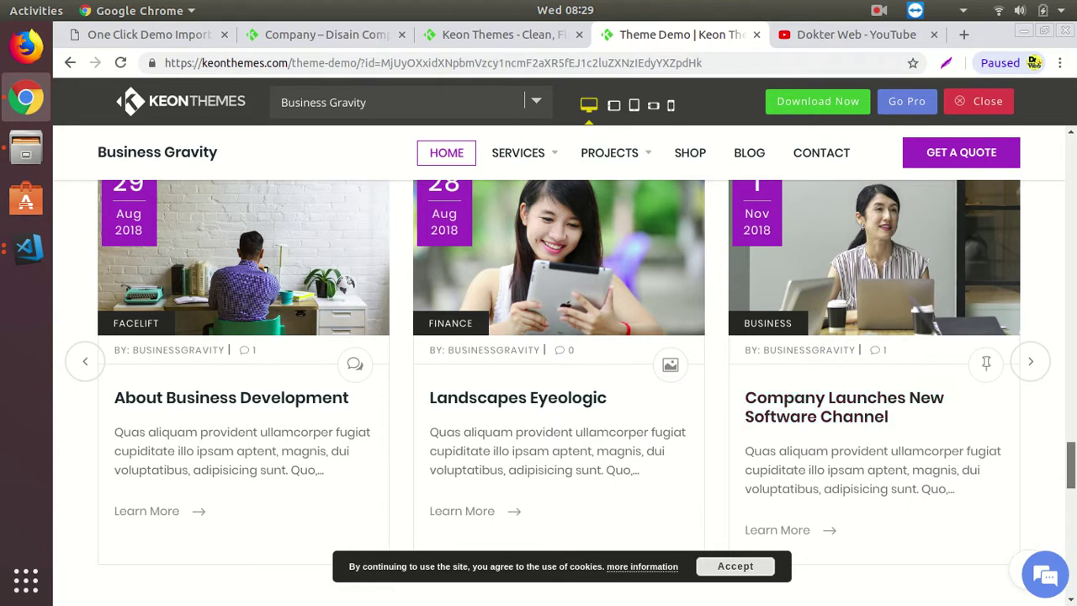
- Inspect the name, email, subject and message fields of the demo's "Reach out & say hello" contact form
scroll(559, 354, down, 5)
click(347, 362)
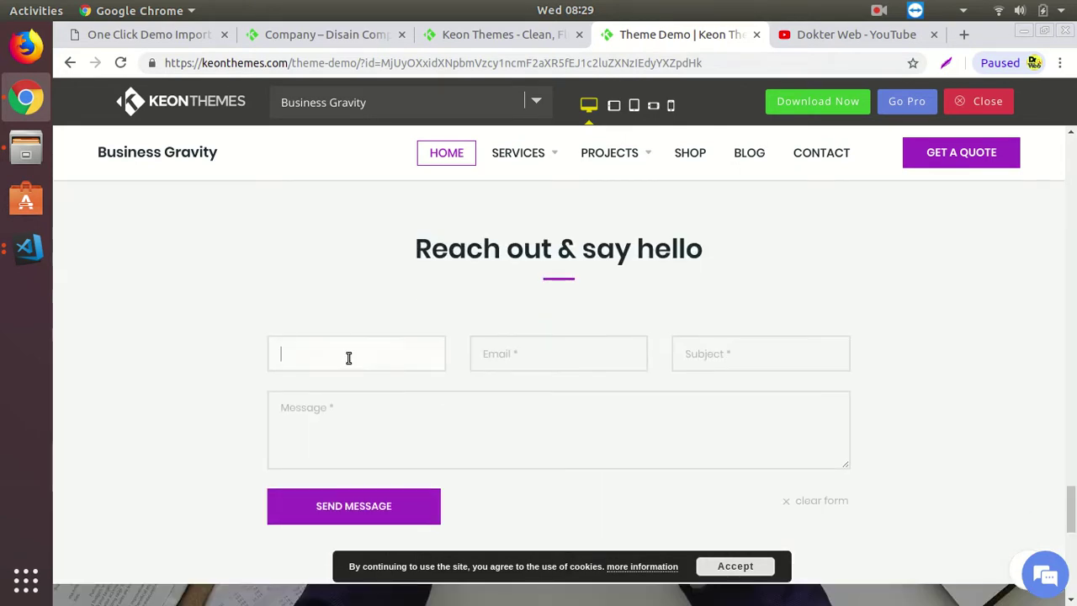
click(572, 360)
click(715, 360)
click(605, 415)
- Check the outcome of the demo data import on the company site's One Click Demo Import page
click(173, 38)
scroll(452, 392, down, 1)
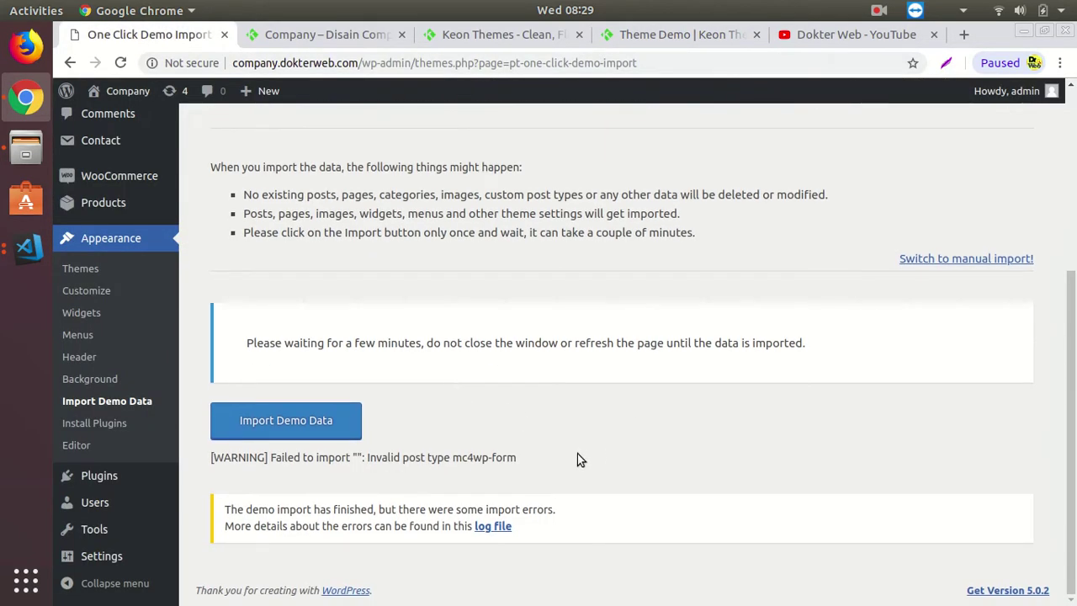
drag(519, 462, 465, 461)
click(438, 462)
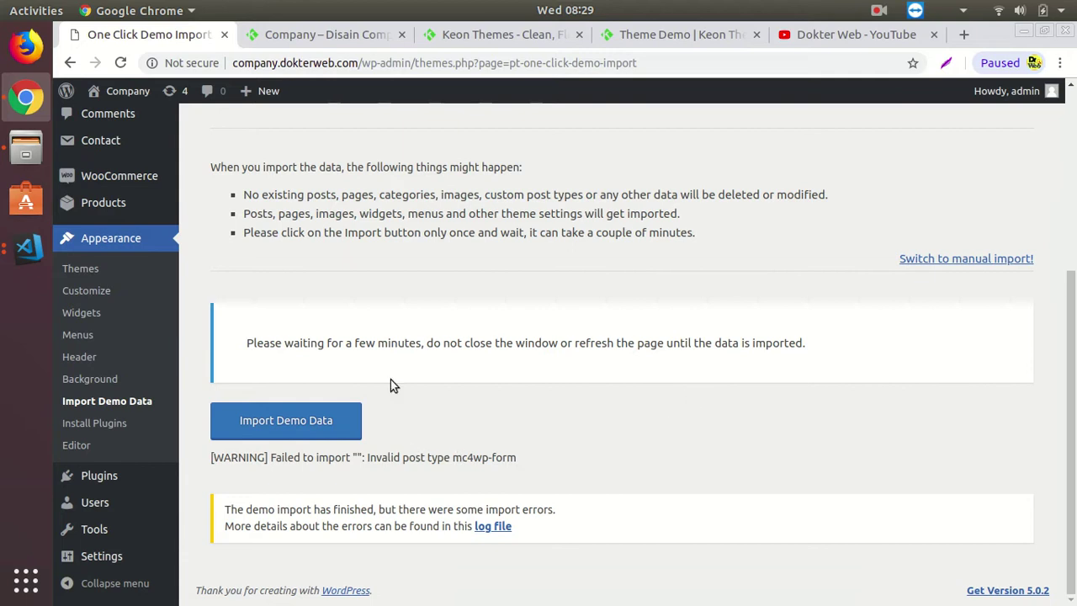
scroll(375, 335, up, 2)
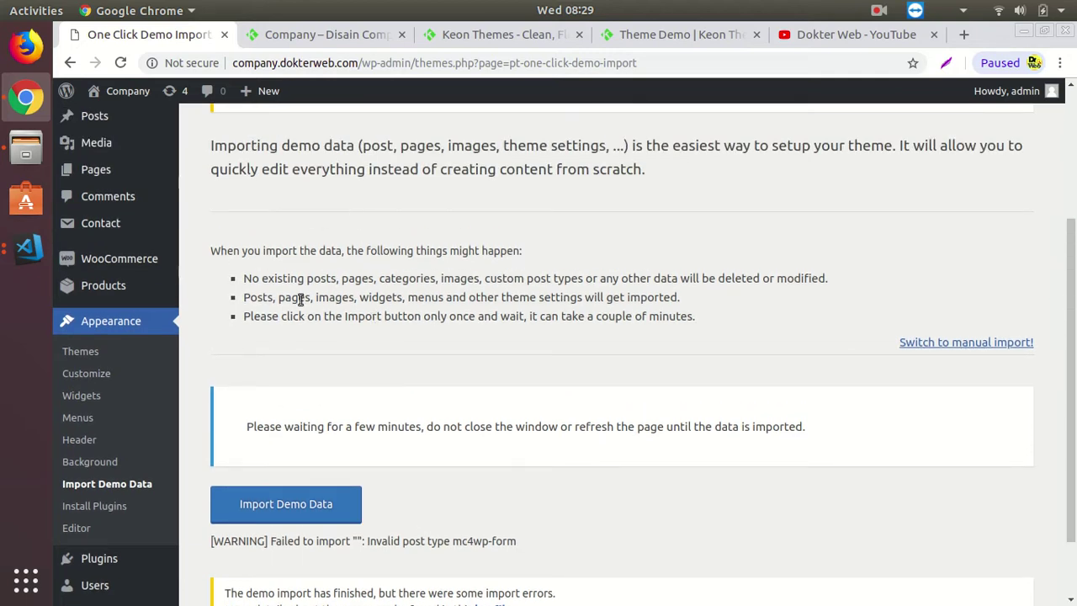
scroll(370, 496, down, 2)
- Reload the company site's home page and review its header, navigation and posts after the demo import
click(326, 33)
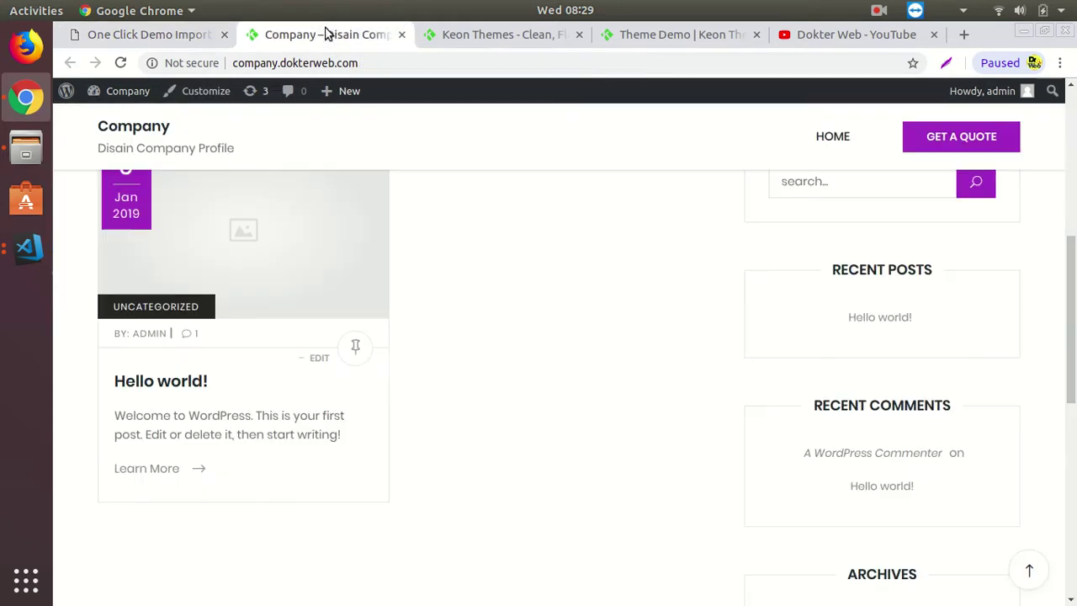
drag(1071, 319, 1072, 80)
click(120, 63)
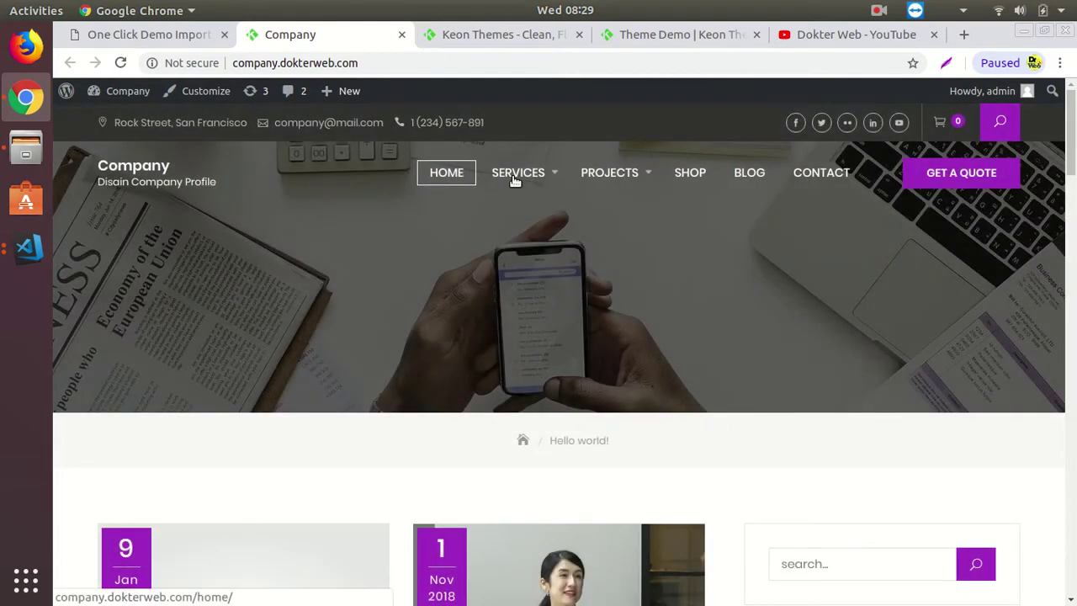
mouse_move(586, 188)
scroll(573, 547, down, 3)
scroll(572, 547, down, 4)
scroll(560, 543, down, 2)
scroll(560, 543, down, 3)
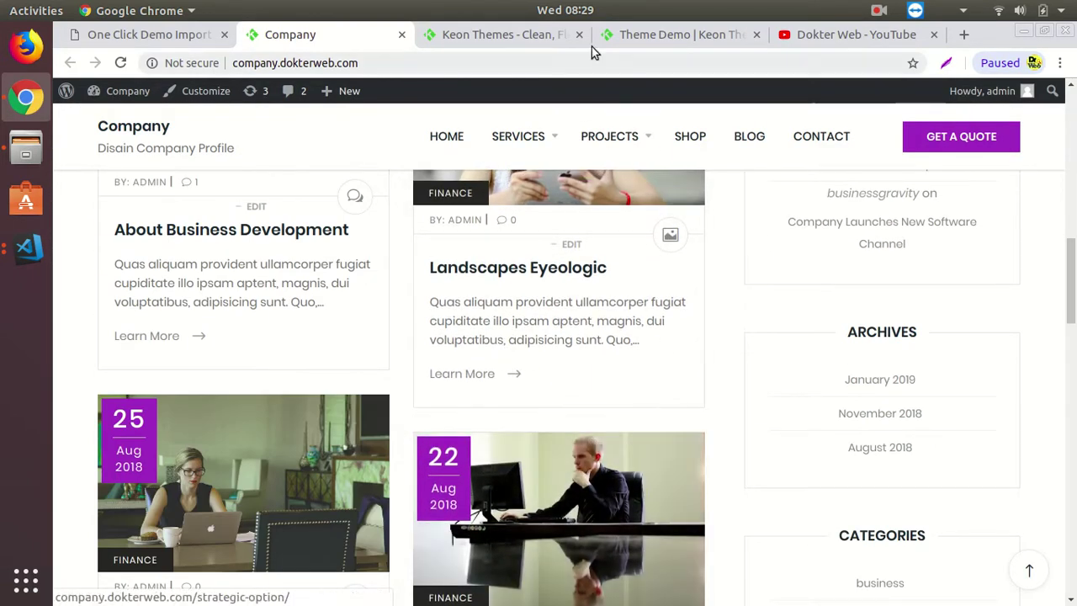
- Compare the demo's home page hero section with the company site's home page
click(648, 37)
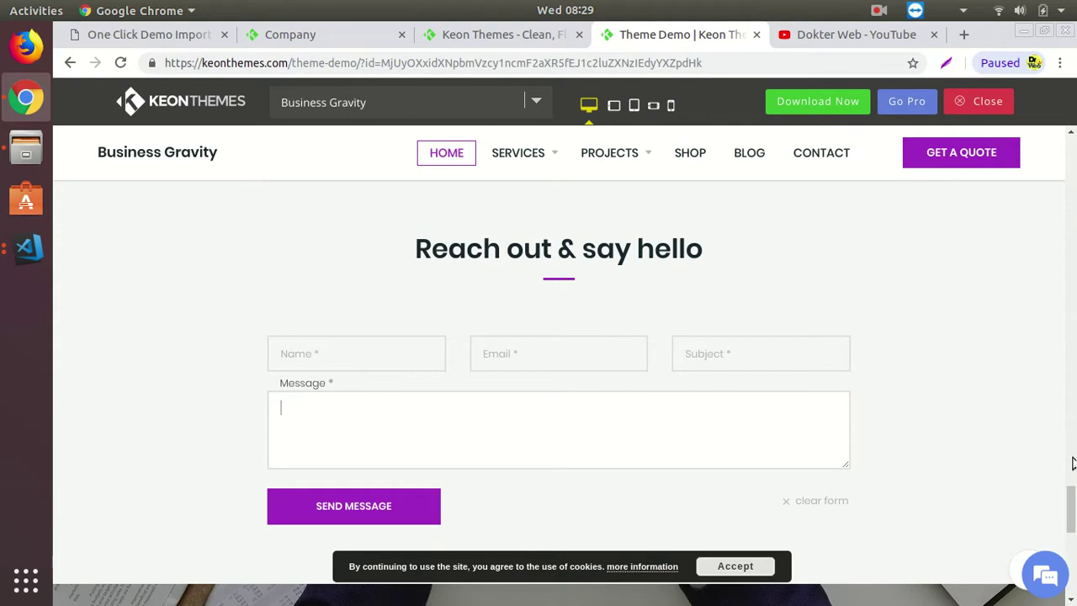
drag(1070, 509, 1069, 152)
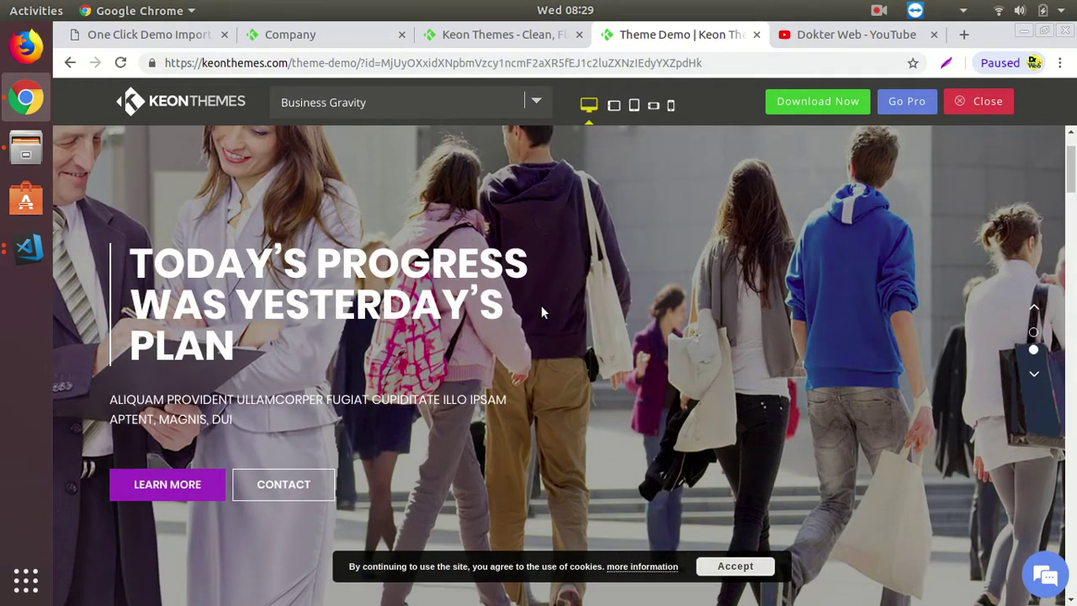
click(345, 30)
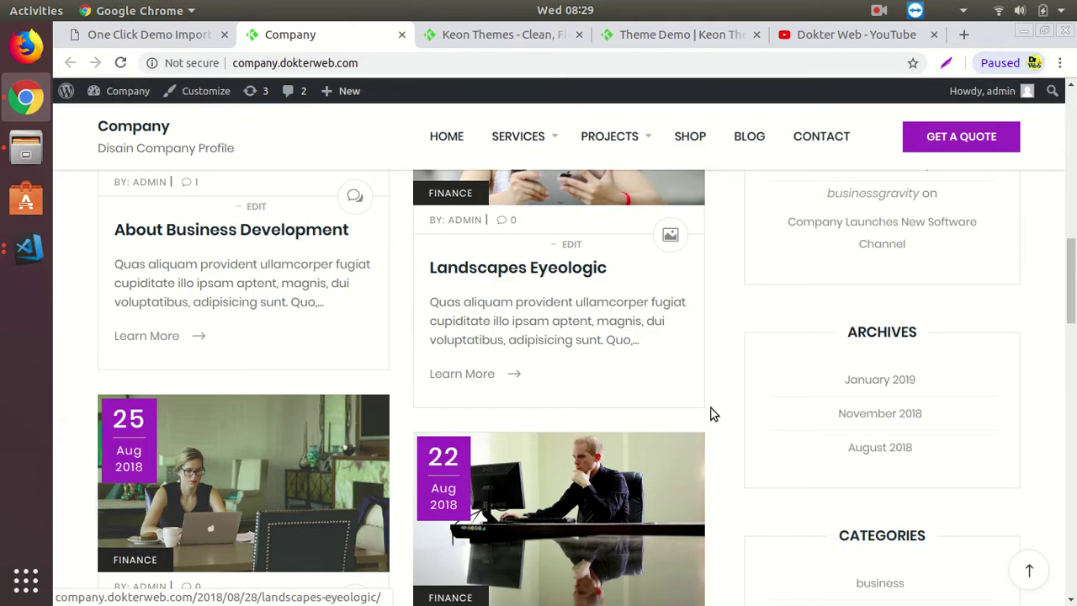
scroll(304, 315, up, 2)
scroll(415, 353, up, 4)
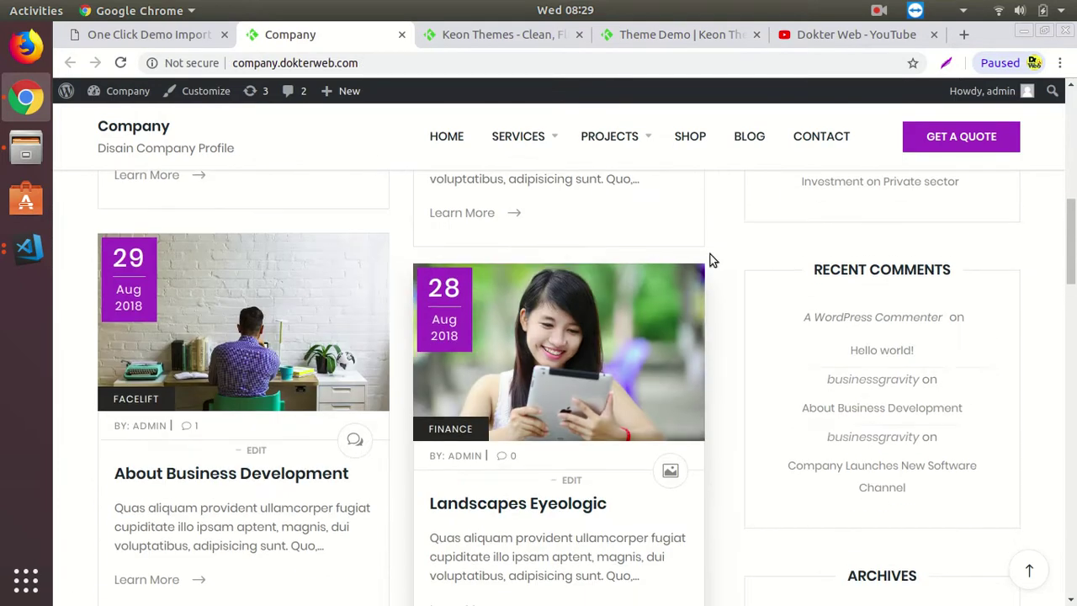
drag(1070, 239, 1070, 92)
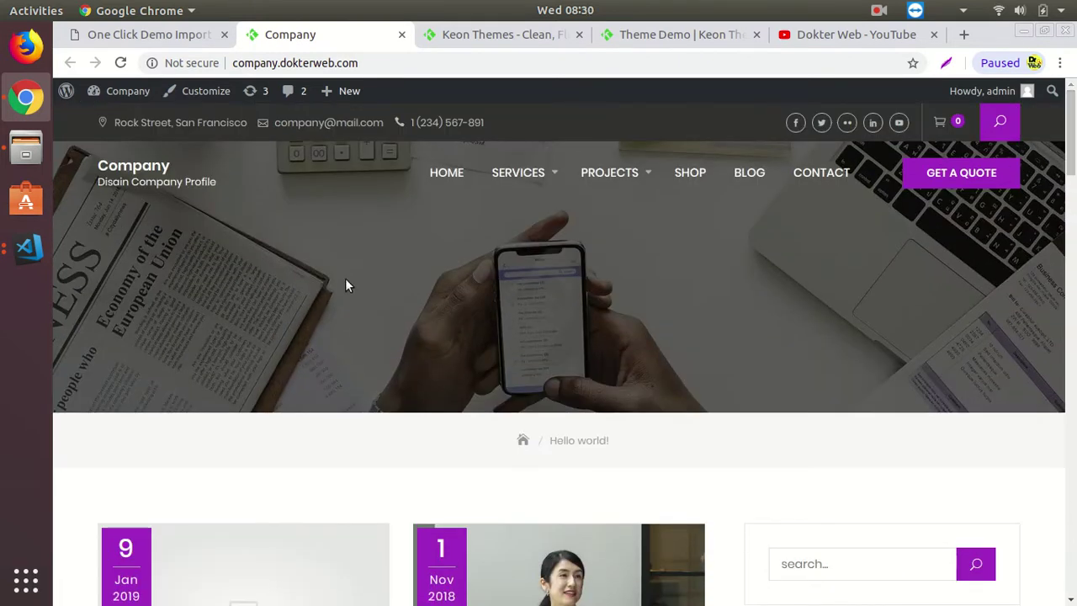
- Open the theme customizer for the company site and look over its Site Identity settings
click(157, 37)
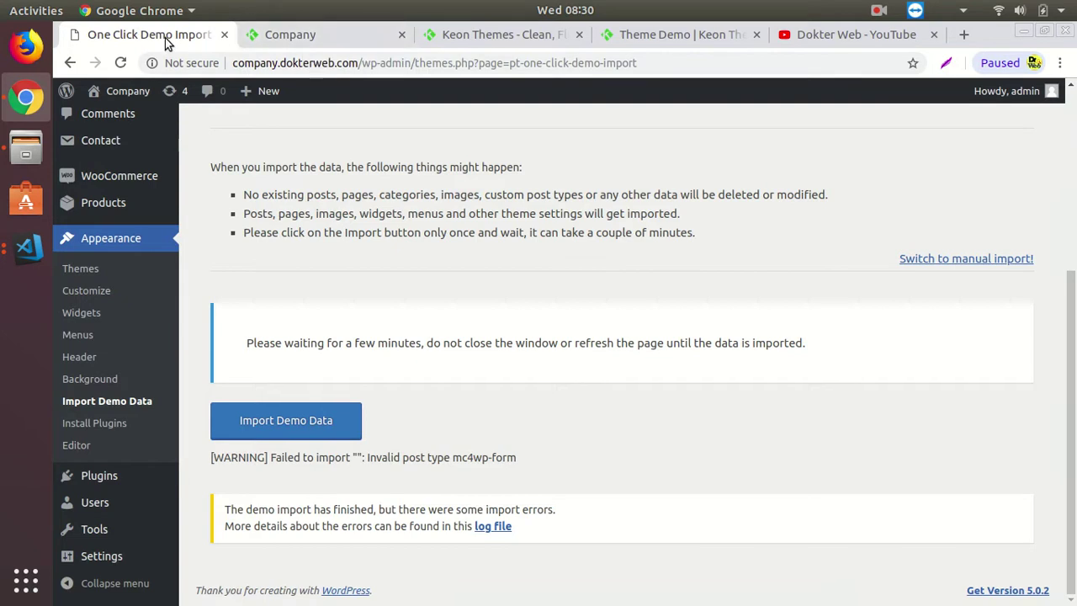
click(308, 35)
click(150, 35)
click(95, 293)
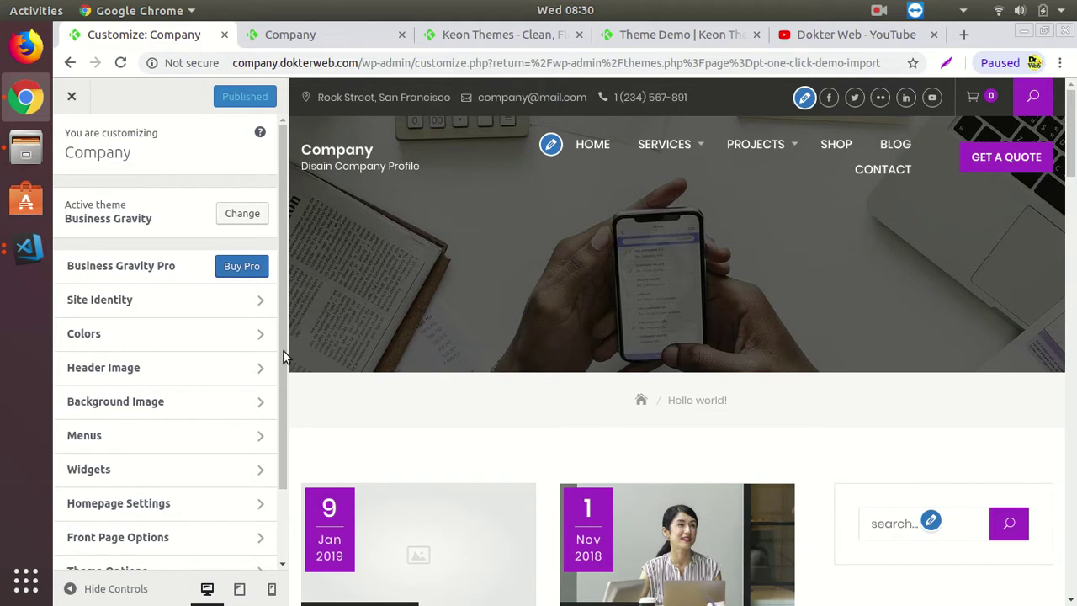
click(255, 301)
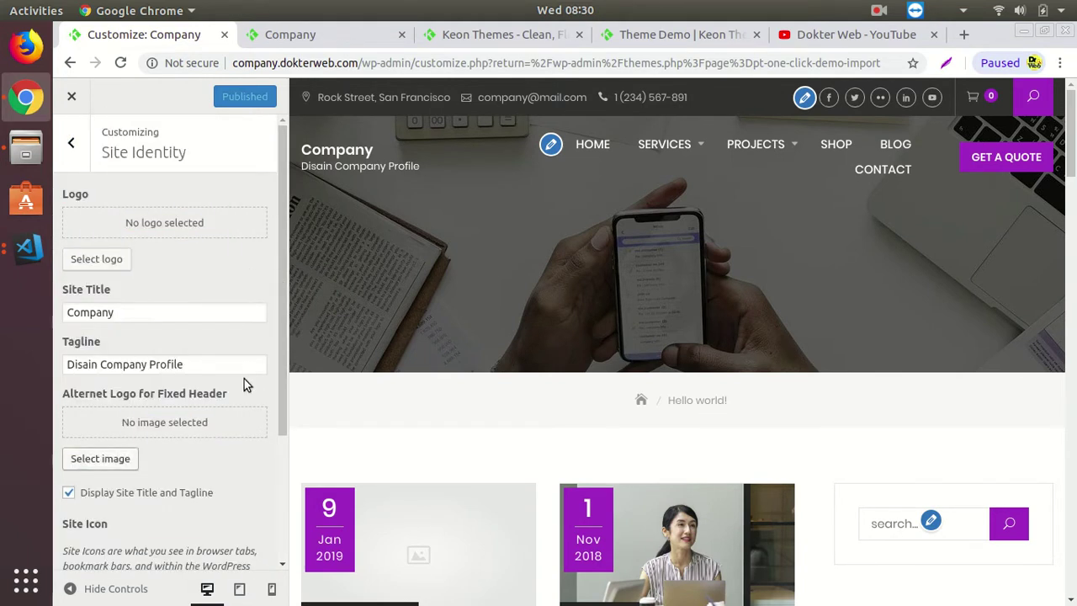
click(72, 146)
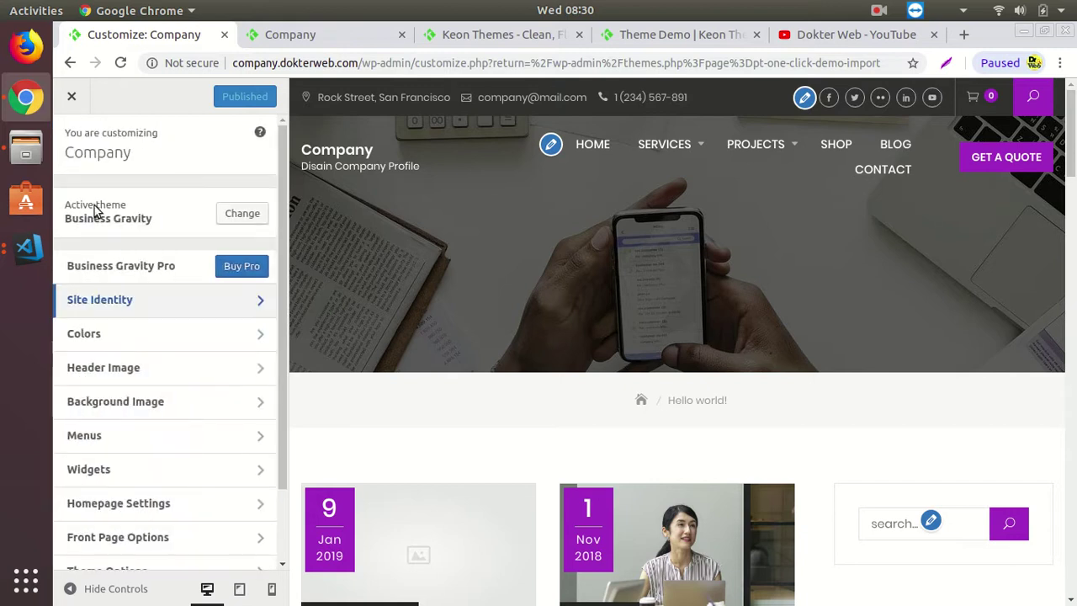
- Set the static homepage to the Home page in the customizer's Homepage Settings
scroll(137, 386, down, 2)
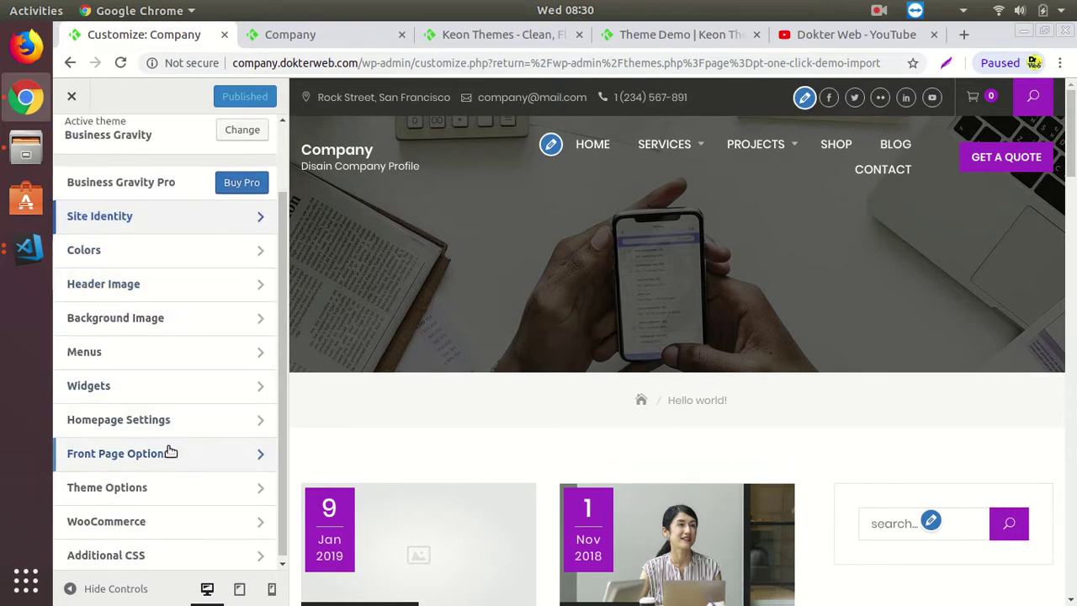
click(183, 419)
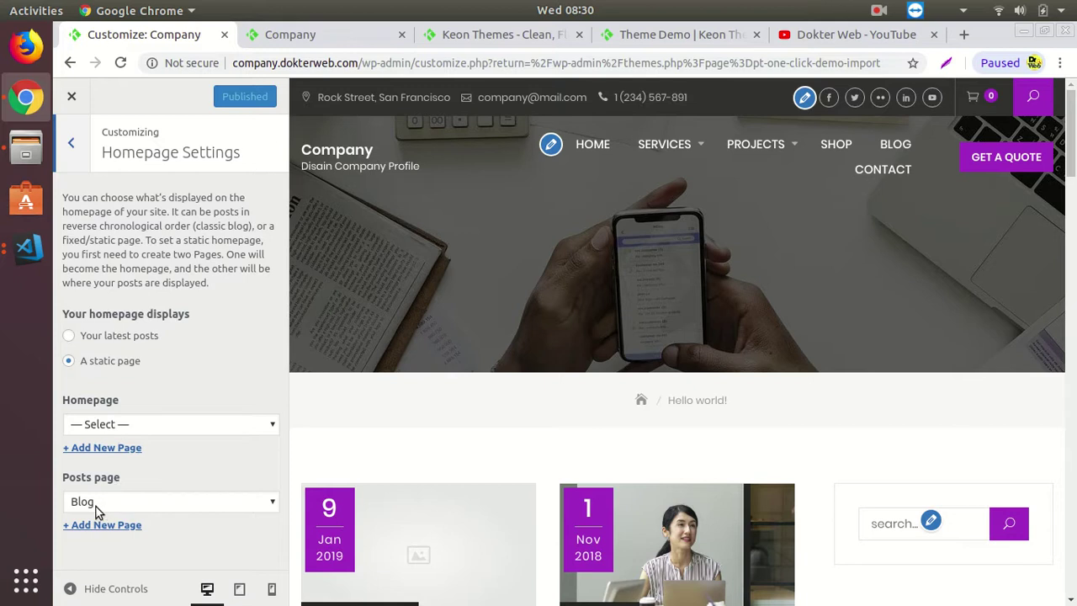
click(164, 427)
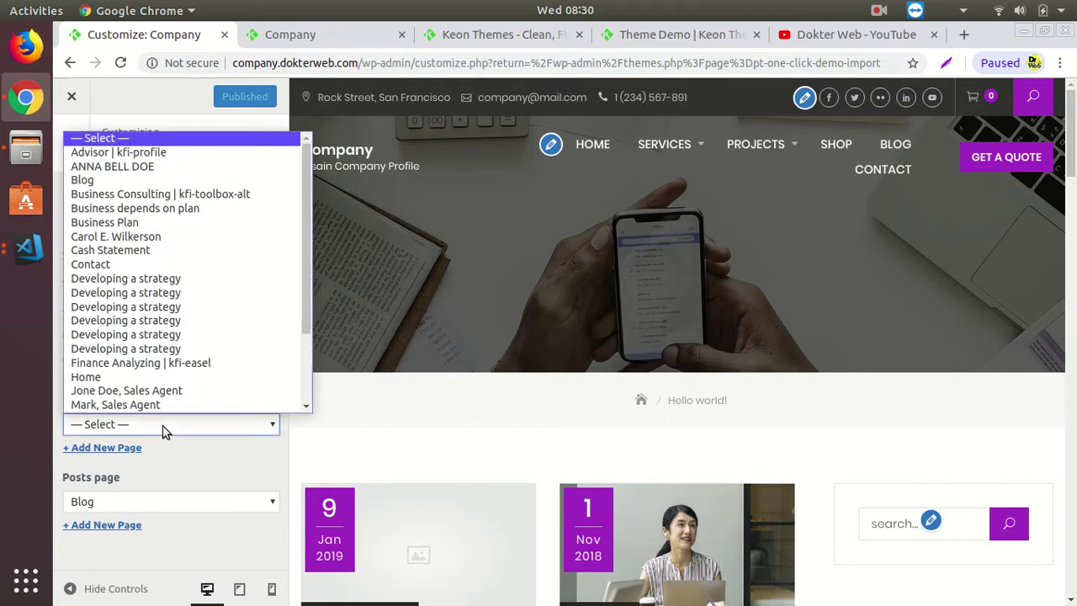
click(150, 384)
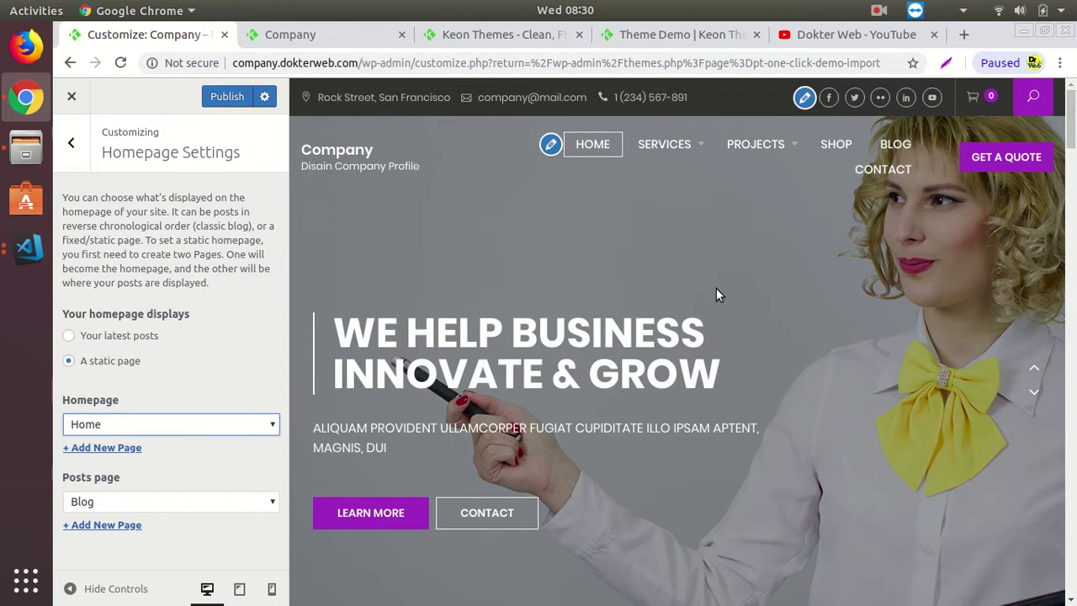
- Review the home page preview through the services, works and testimonials sections, and publish the homepage change
scroll(645, 395, down, 12)
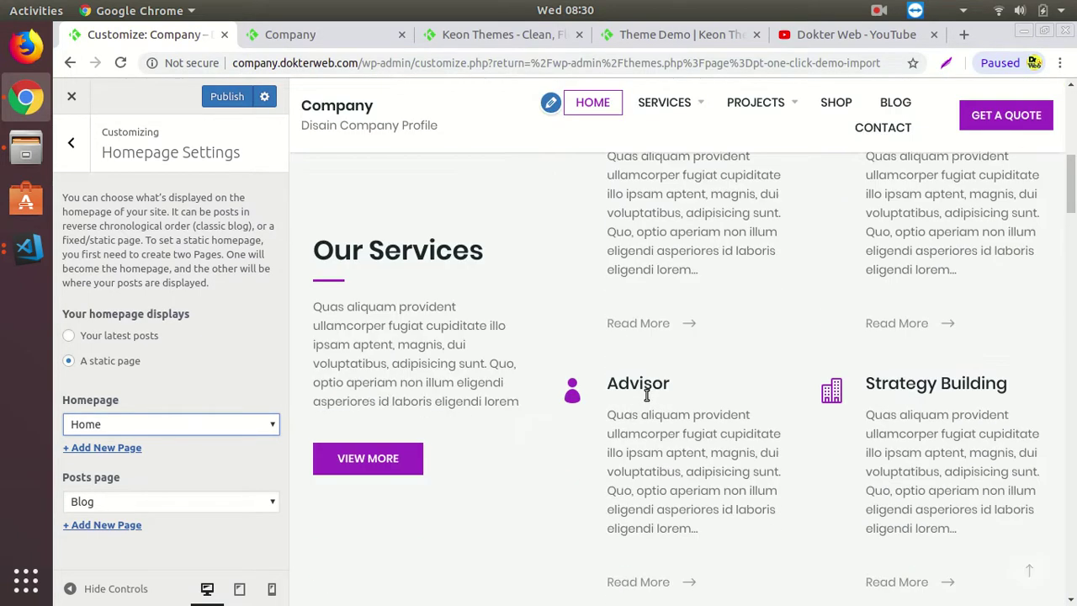
scroll(646, 395, down, 12)
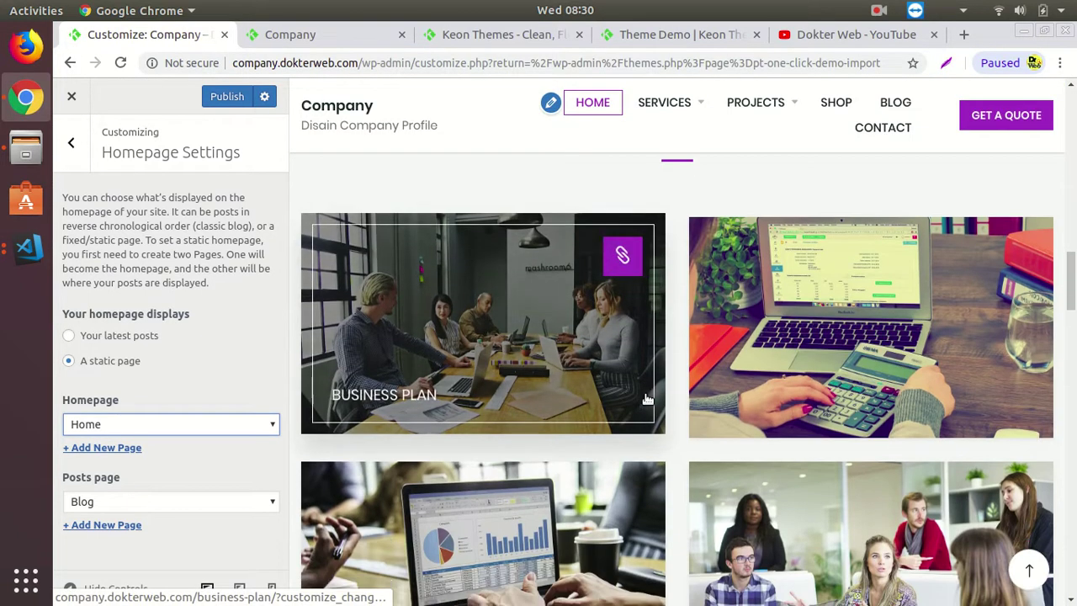
scroll(646, 399, down, 8)
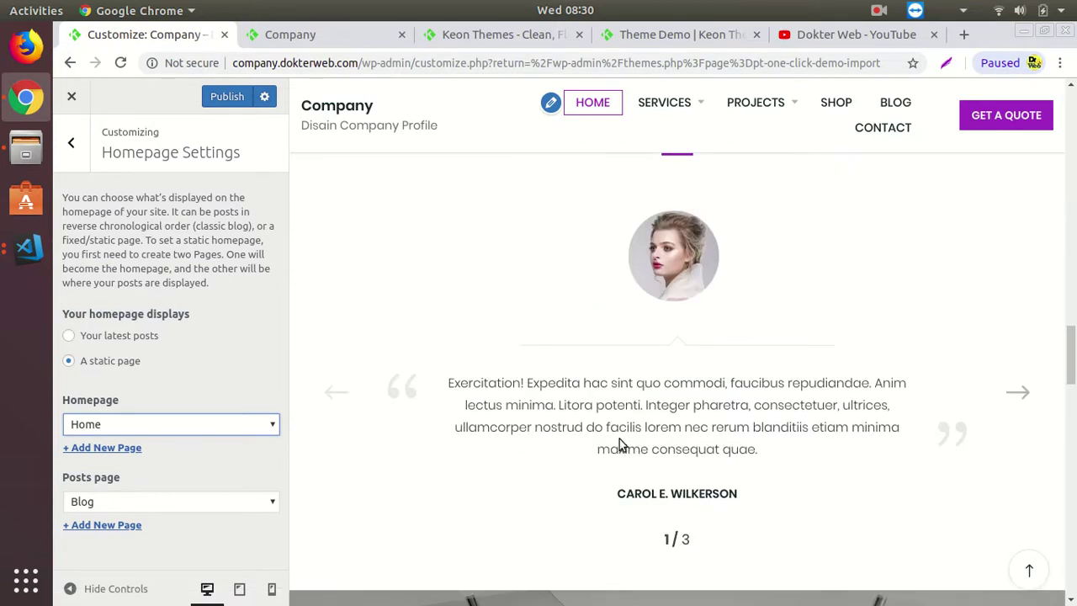
scroll(619, 438, down, 3)
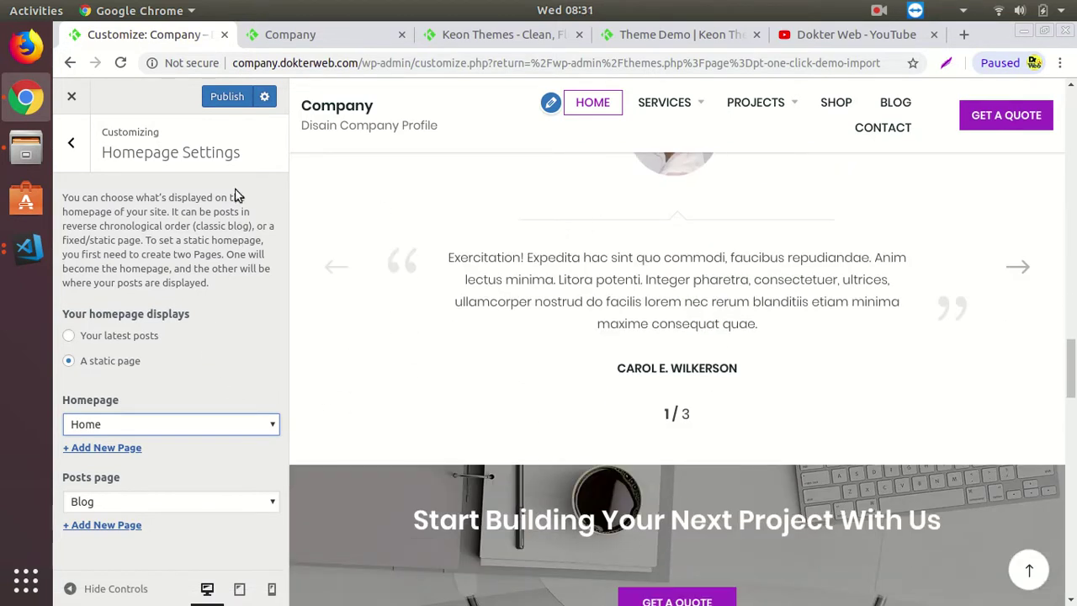
click(220, 97)
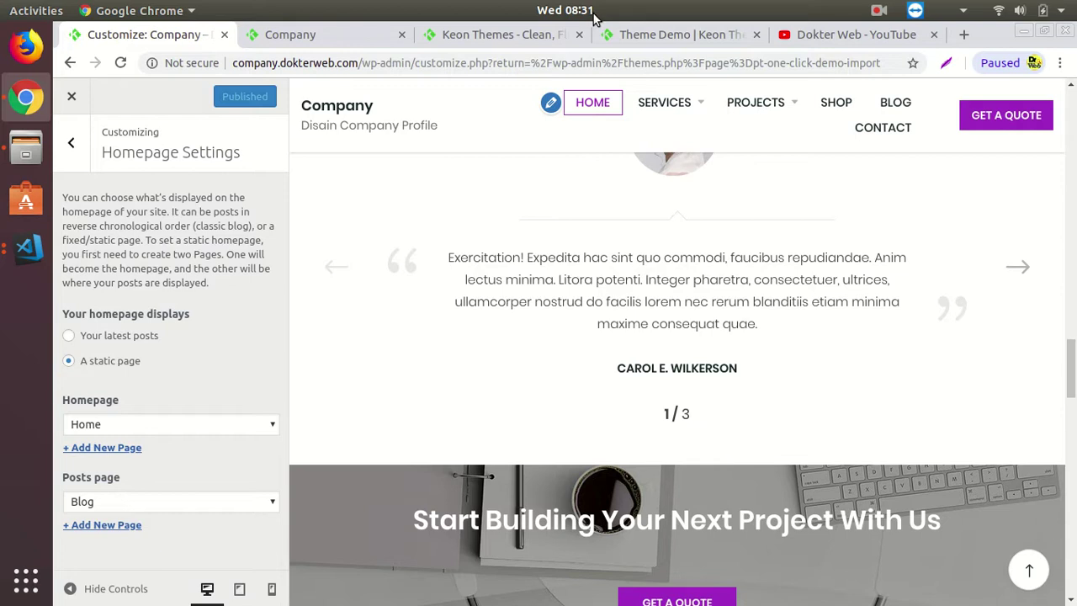
click(74, 147)
scroll(556, 401, up, 4)
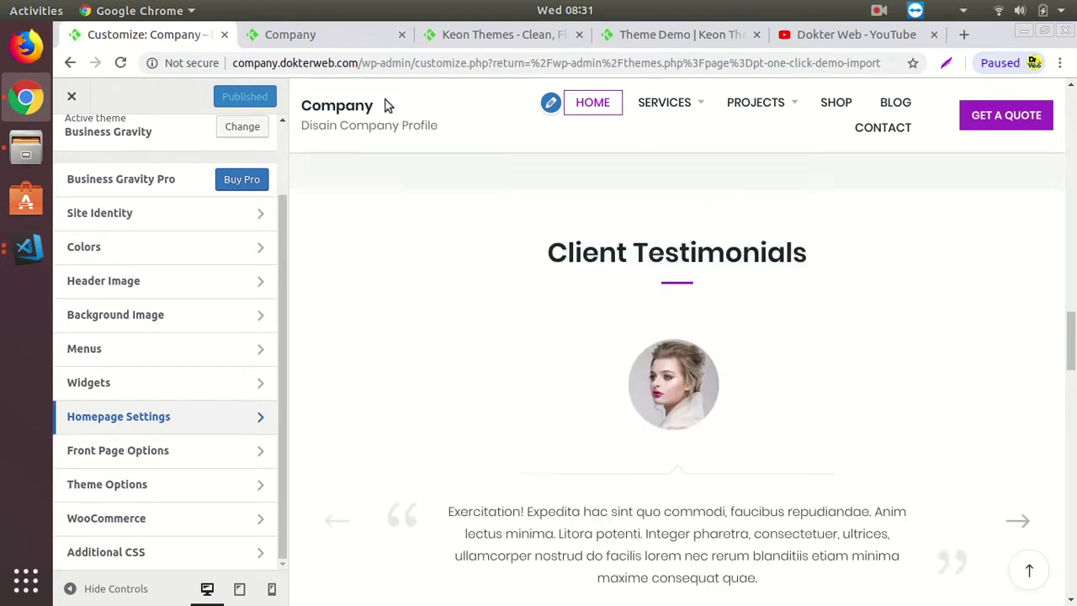
- Reload the company site's home page and review every section from the hero banner to the footer
click(322, 45)
click(118, 64)
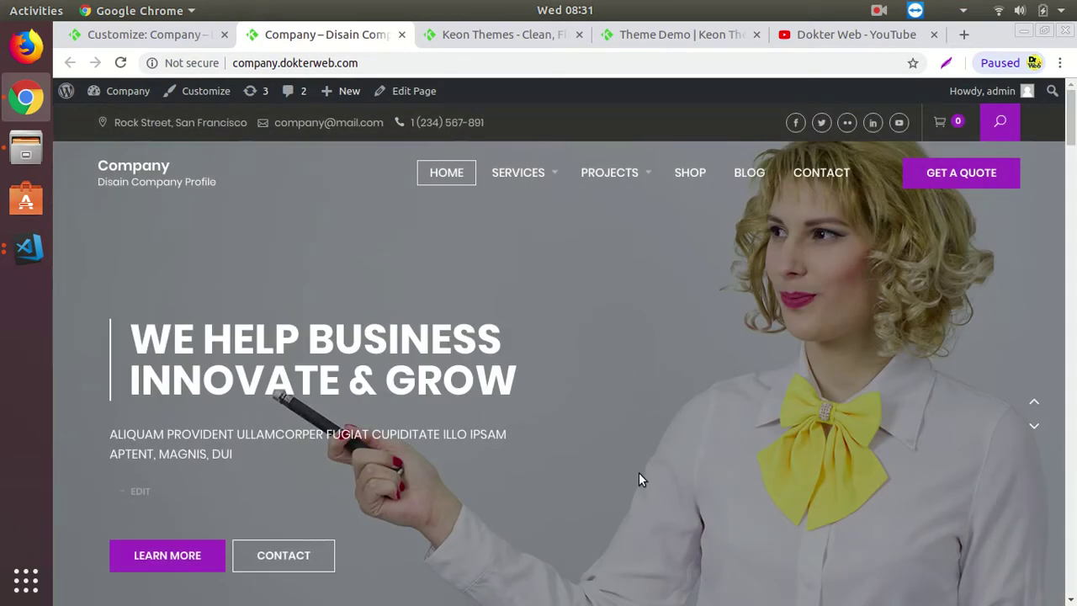
scroll(638, 472, down, 5)
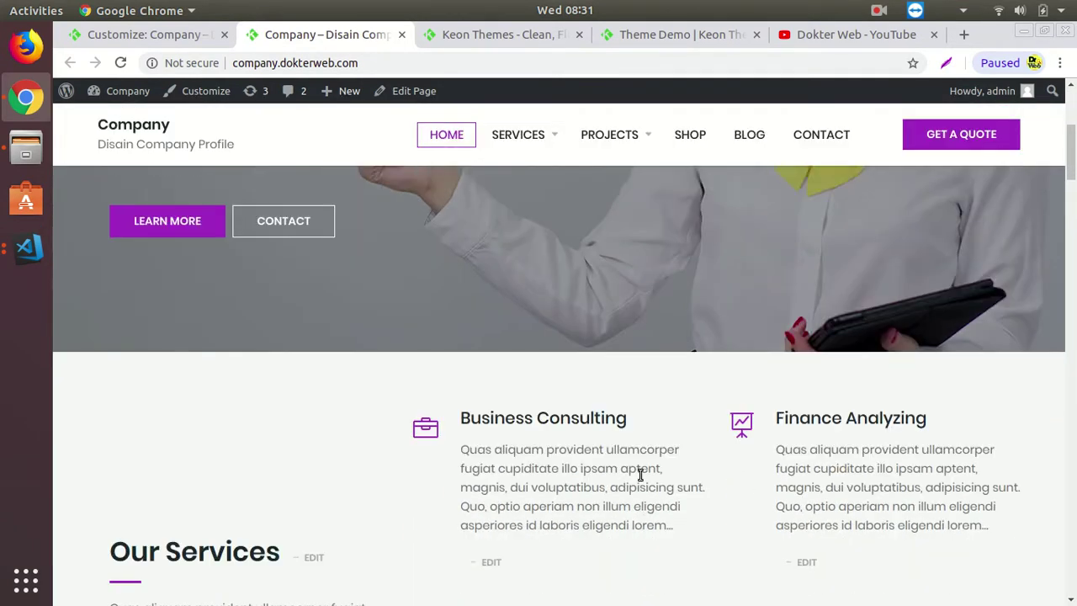
scroll(639, 483, down, 8)
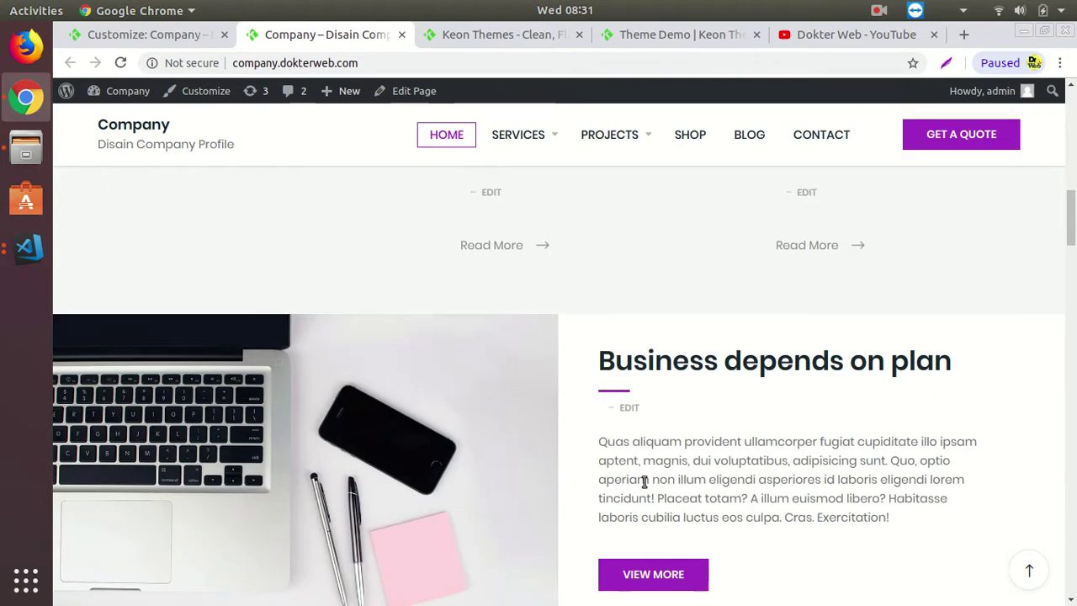
scroll(645, 488, down, 7)
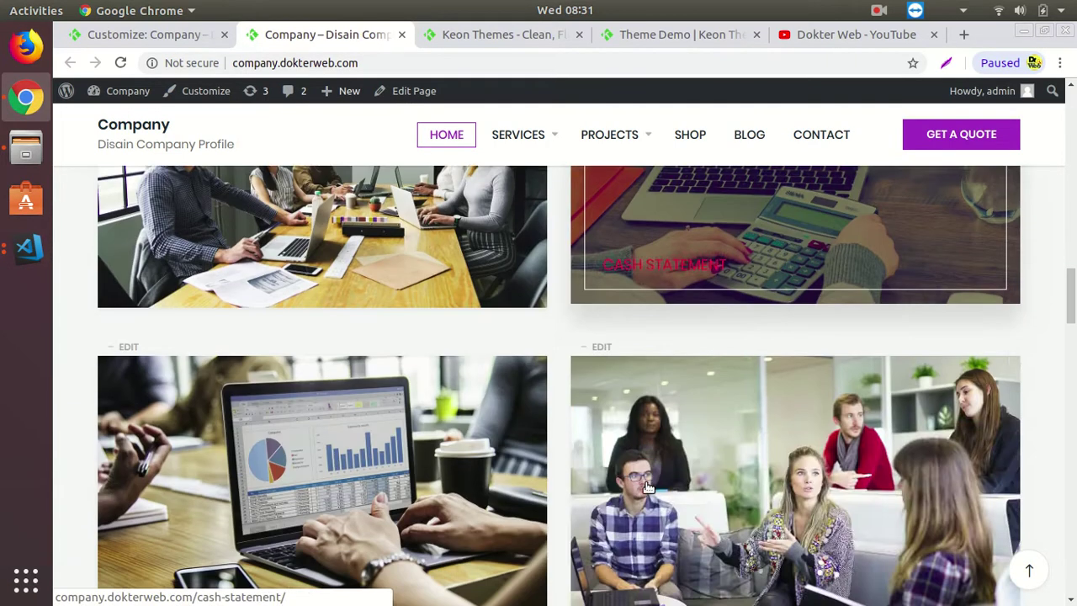
scroll(648, 486, down, 8)
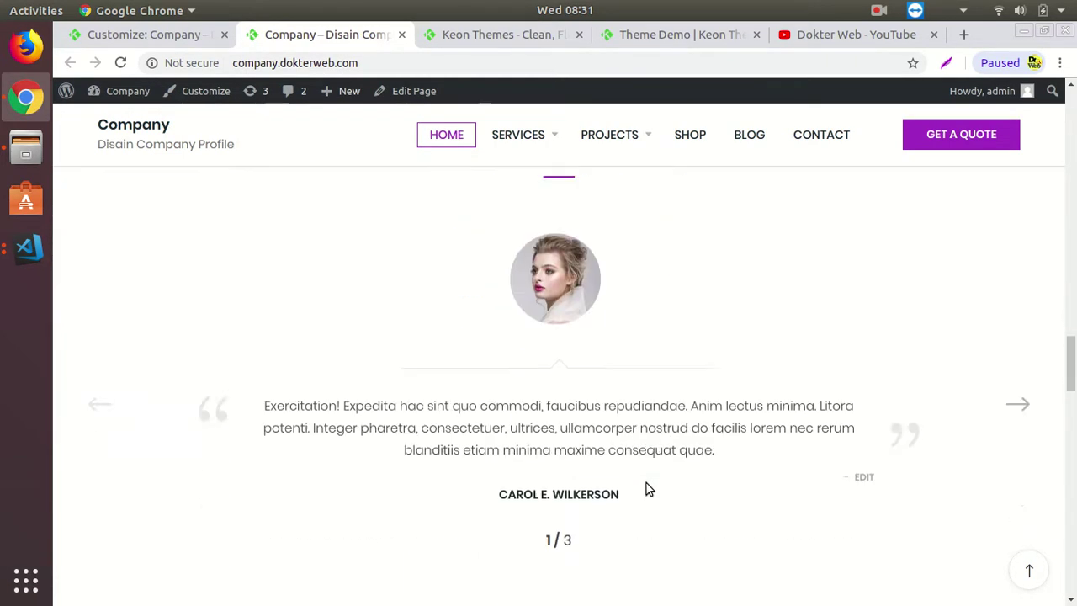
scroll(646, 483, down, 8)
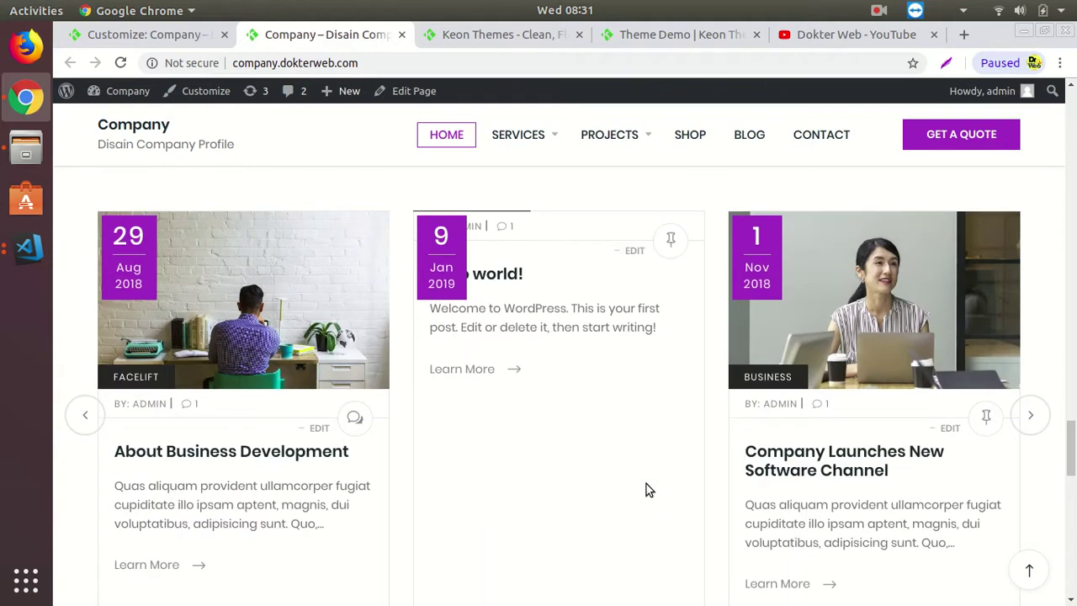
scroll(646, 484, down, 3)
scroll(646, 484, up, 3)
scroll(647, 484, down, 6)
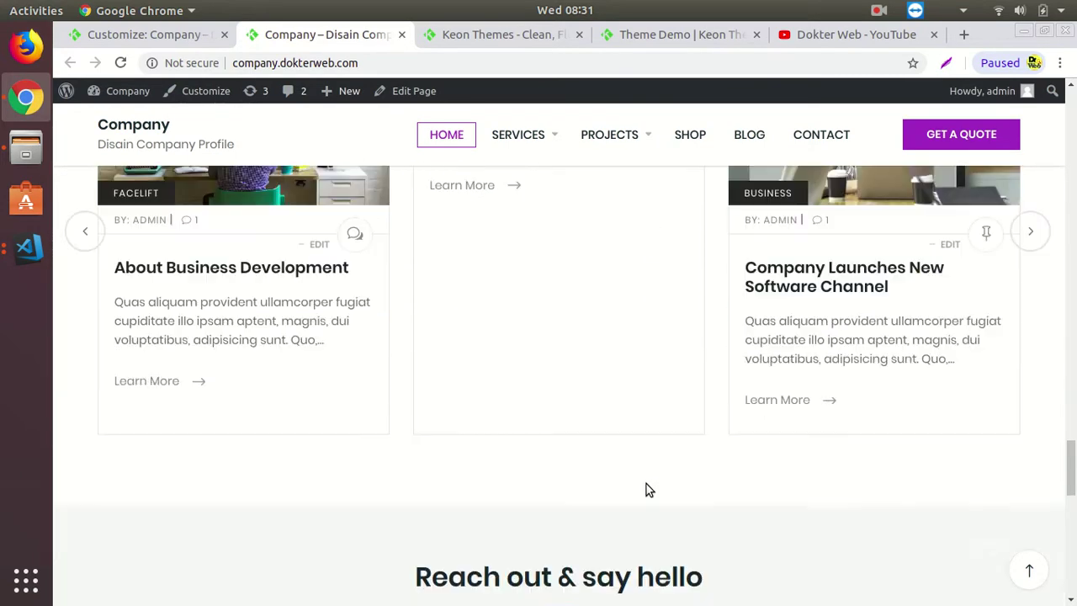
scroll(646, 484, down, 4)
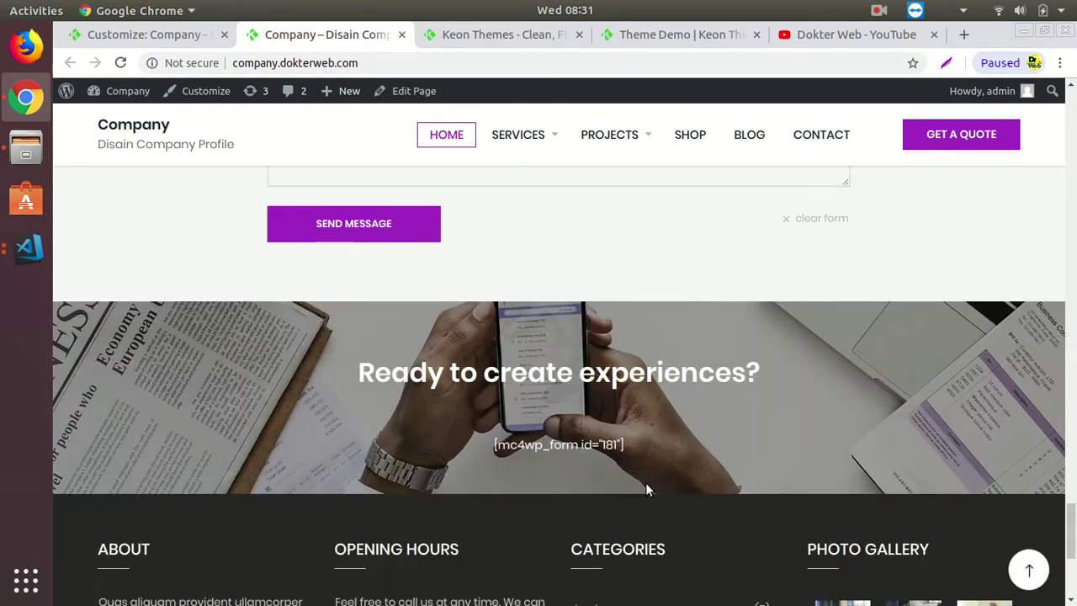
scroll(646, 485, down, 2)
scroll(645, 486, up, 2)
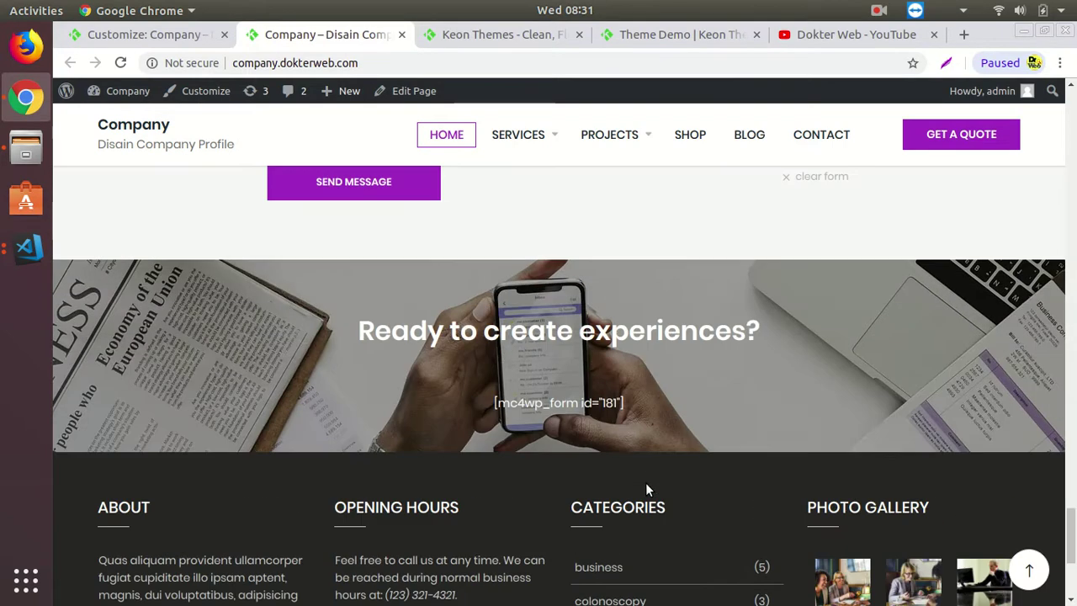
scroll(1068, 530, down, 3)
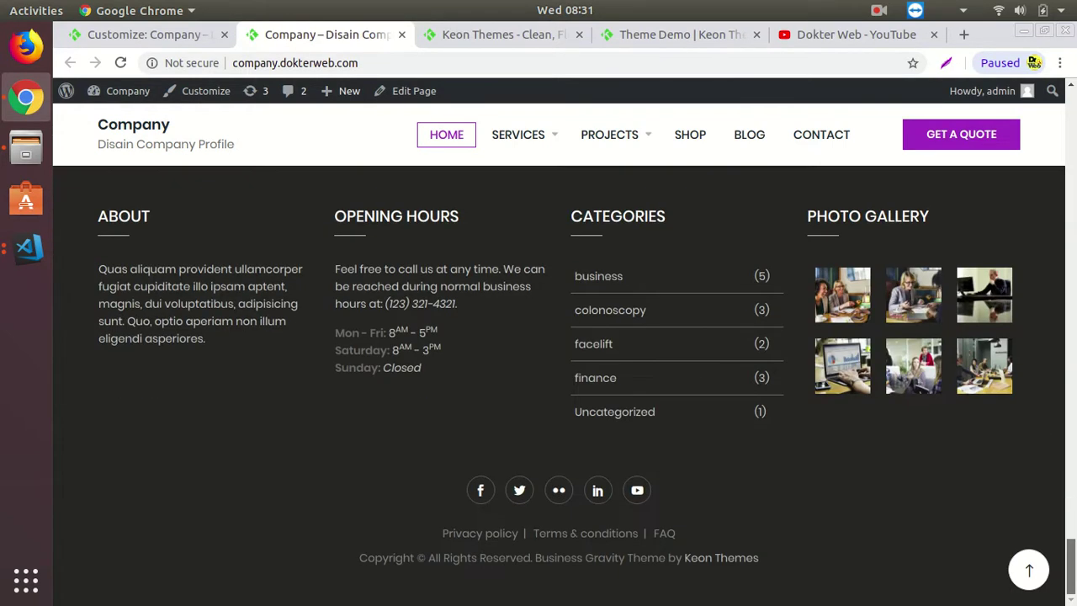
drag(1070, 556, 1070, 118)
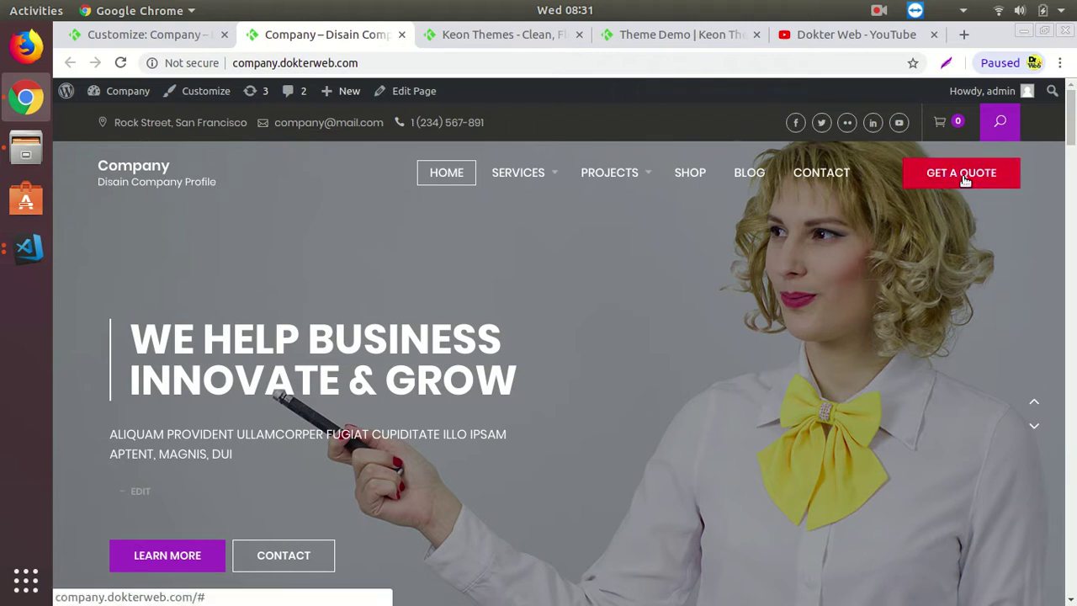
- Open the logo selection for the company site's Site Identity and show the media library
mouse_move(317, 103)
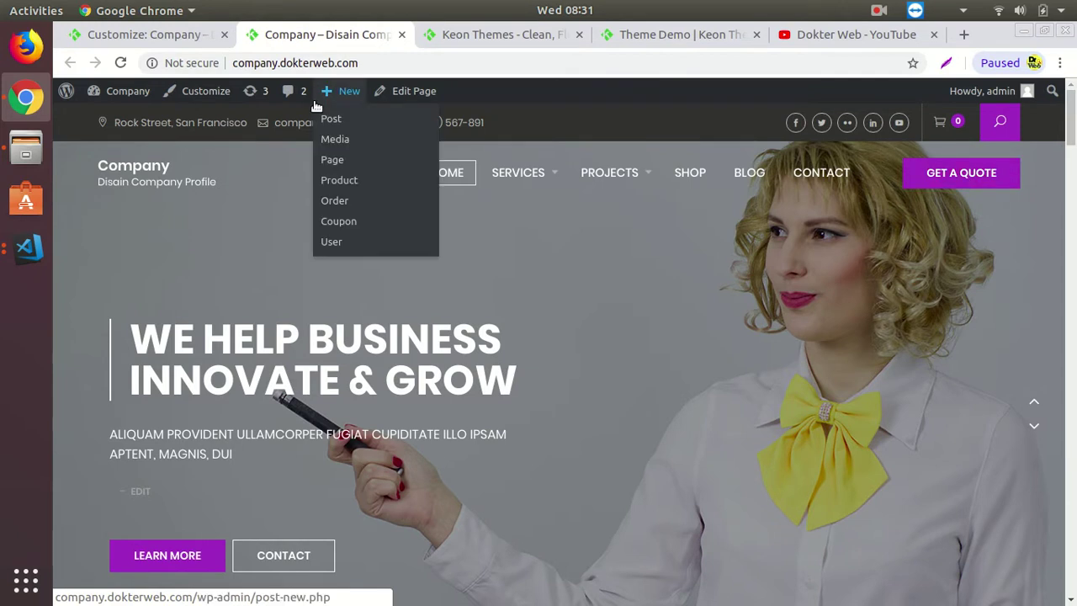
click(155, 38)
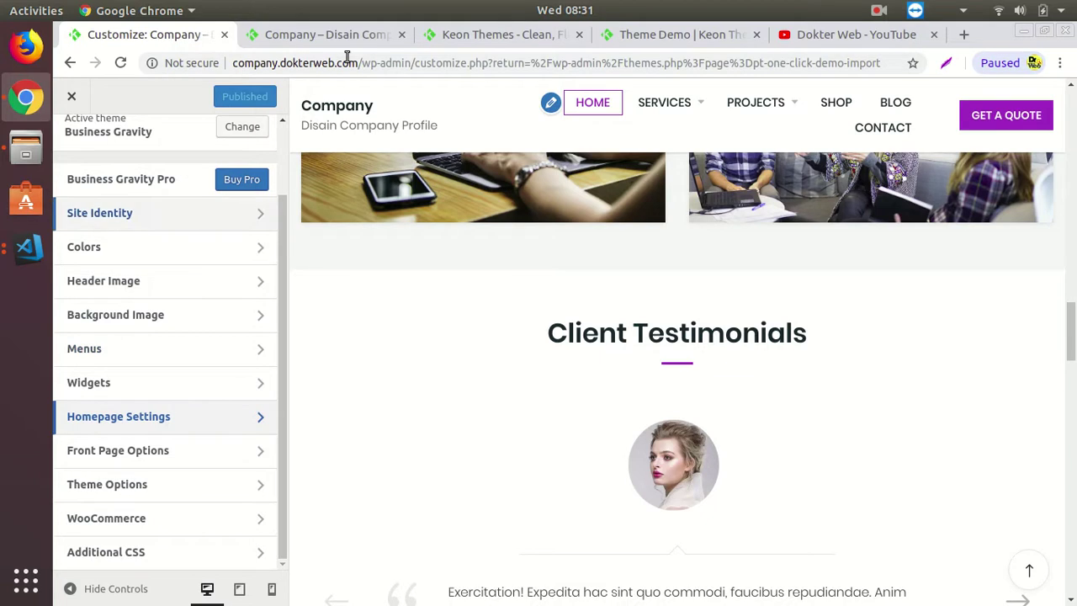
click(340, 38)
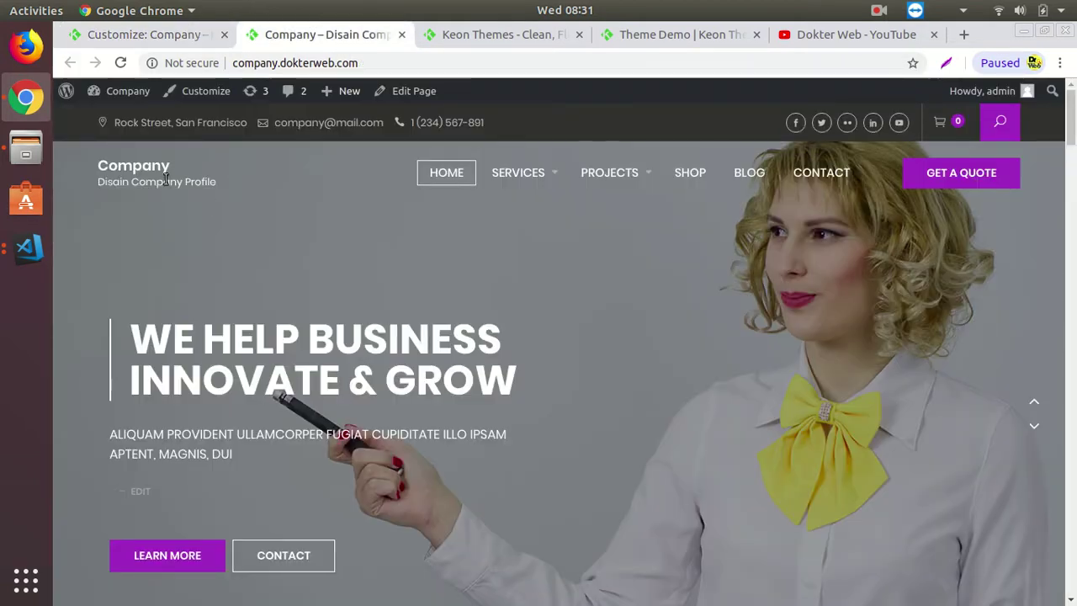
click(162, 34)
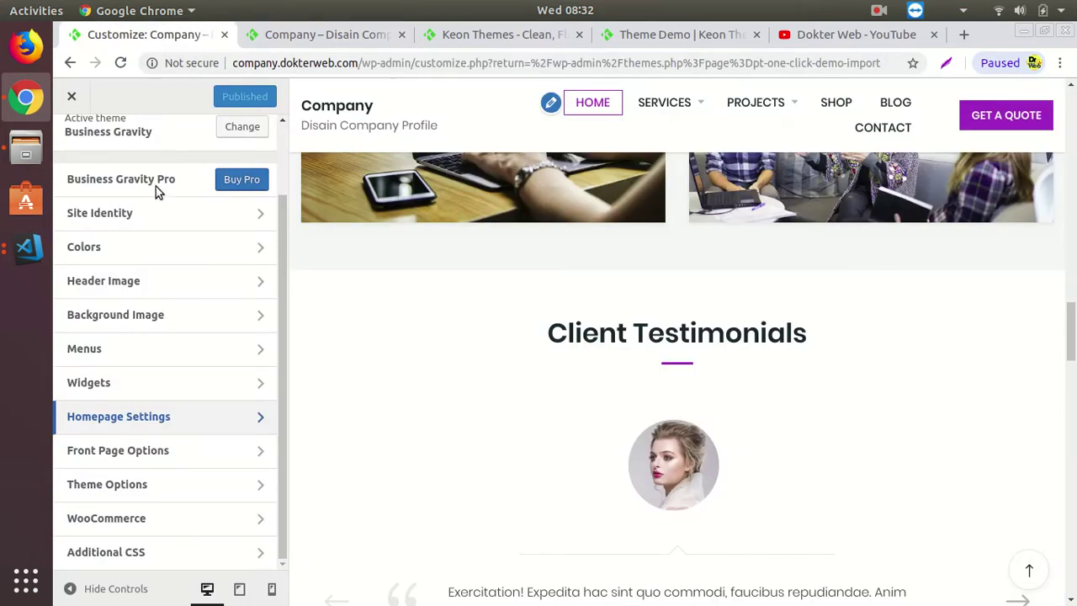
scroll(188, 252, up, 2)
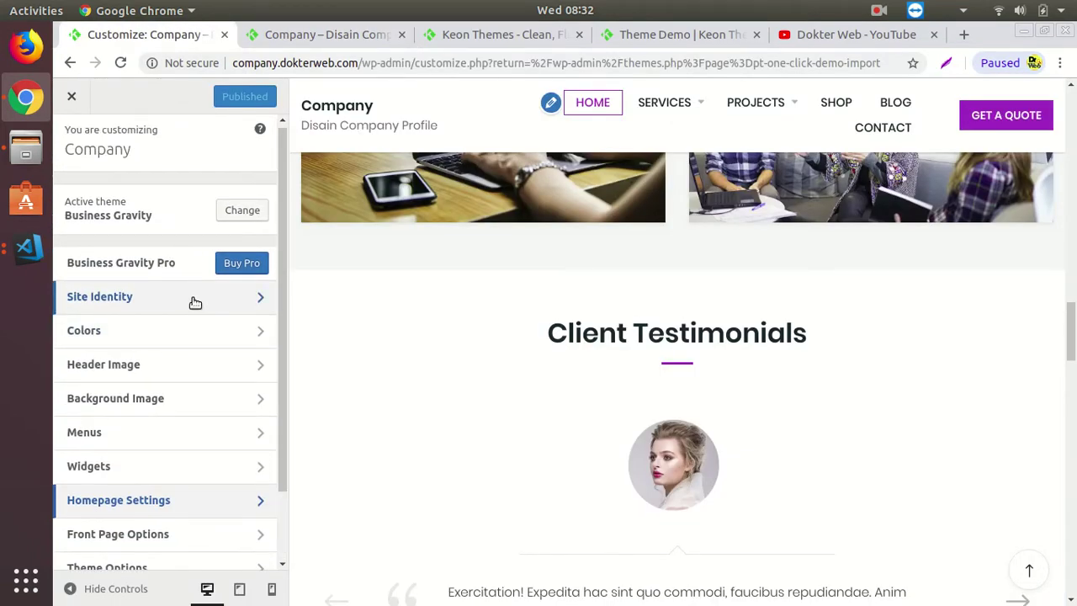
click(195, 298)
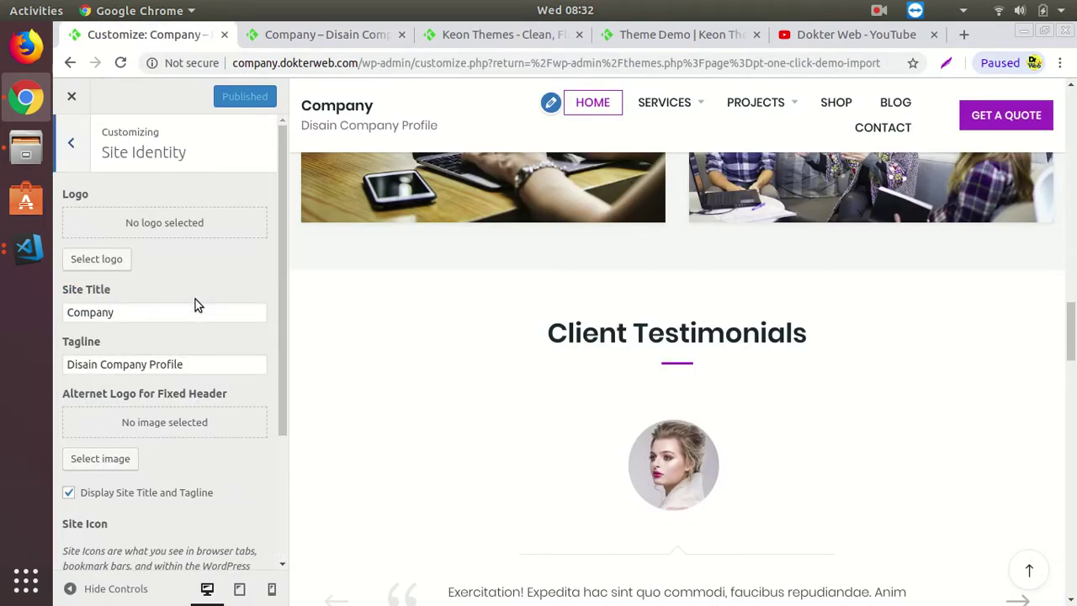
click(117, 268)
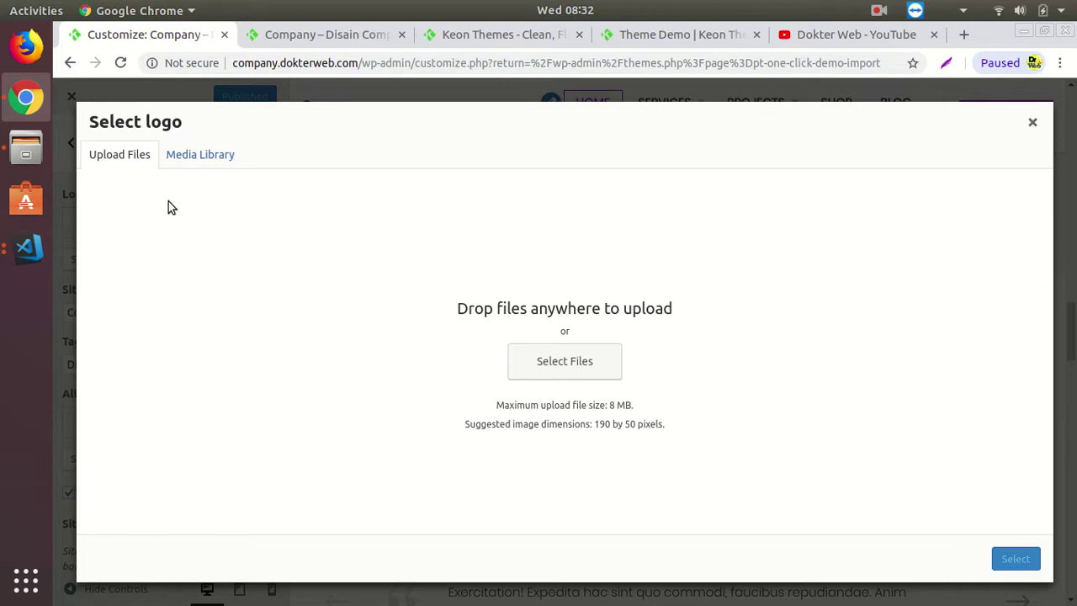
click(217, 160)
- Check the site name and logo area in the header of the Business Gravity theme demo
click(474, 42)
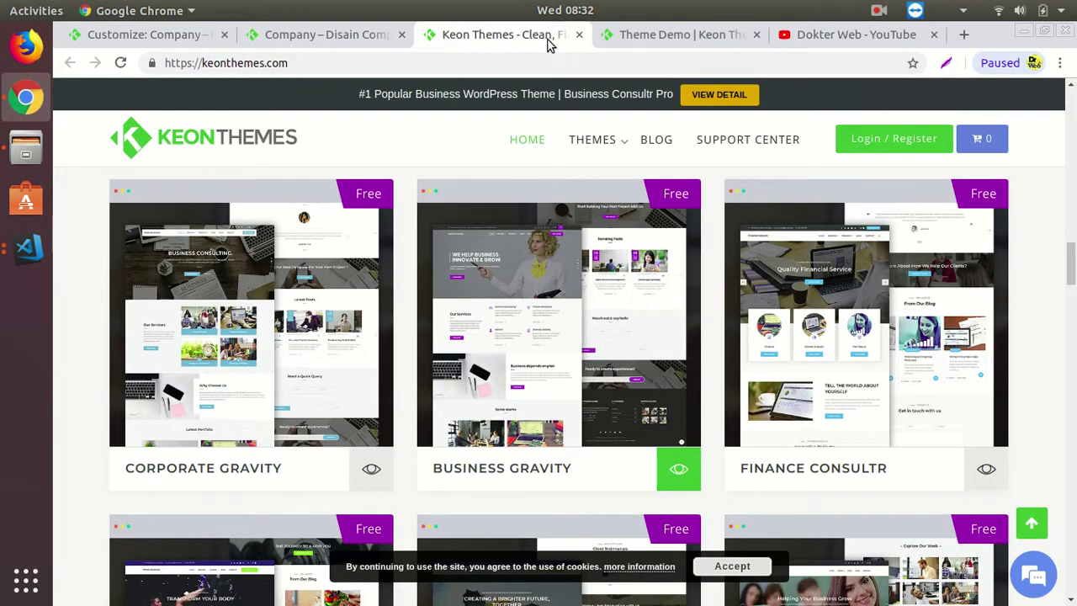
click(649, 40)
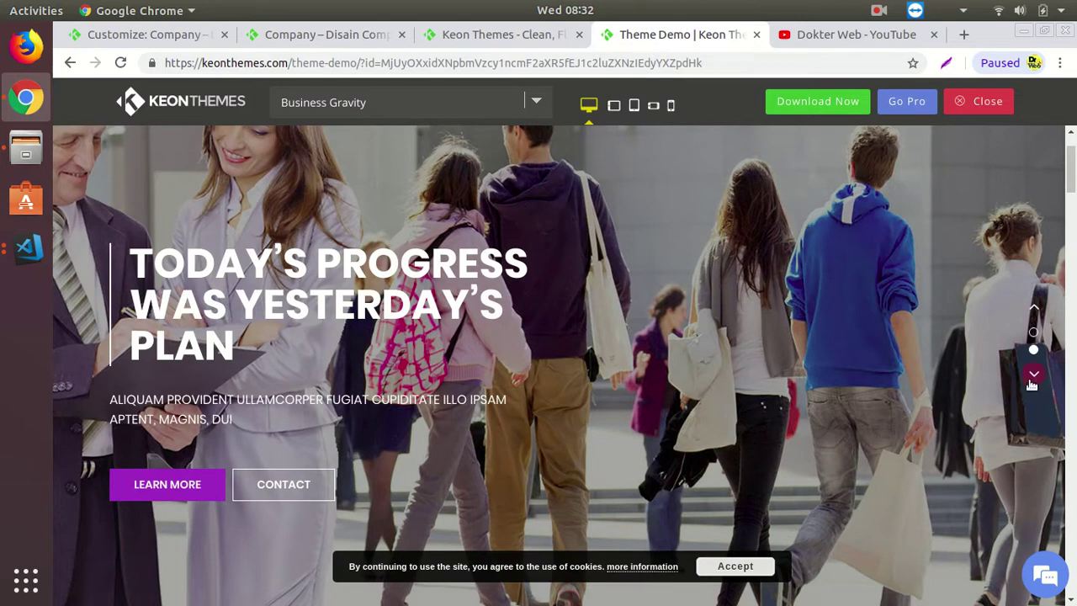
scroll(940, 306, up, 2)
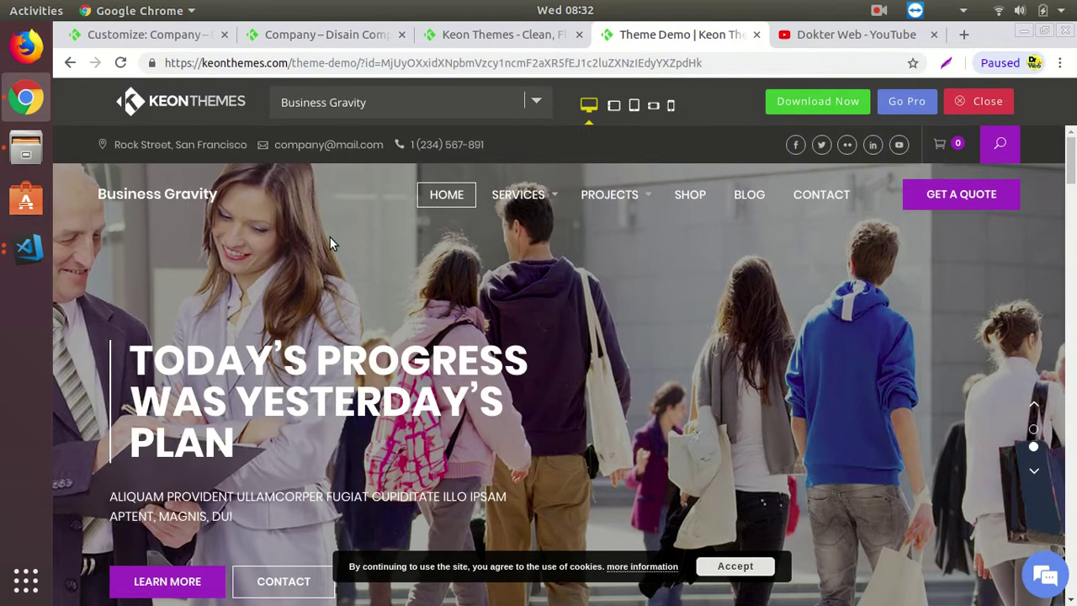
- Set the company site's logo to keonthemes-fav-icon.png from the media library, cropped with the proposed crop area
click(173, 34)
click(280, 400)
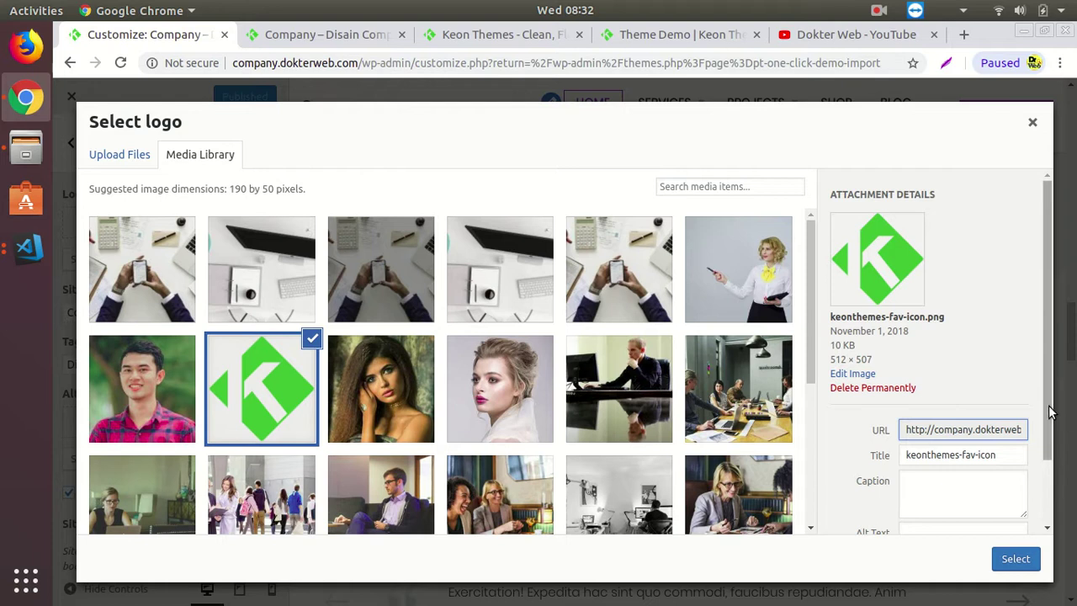
scroll(1051, 421, down, 2)
click(1015, 560)
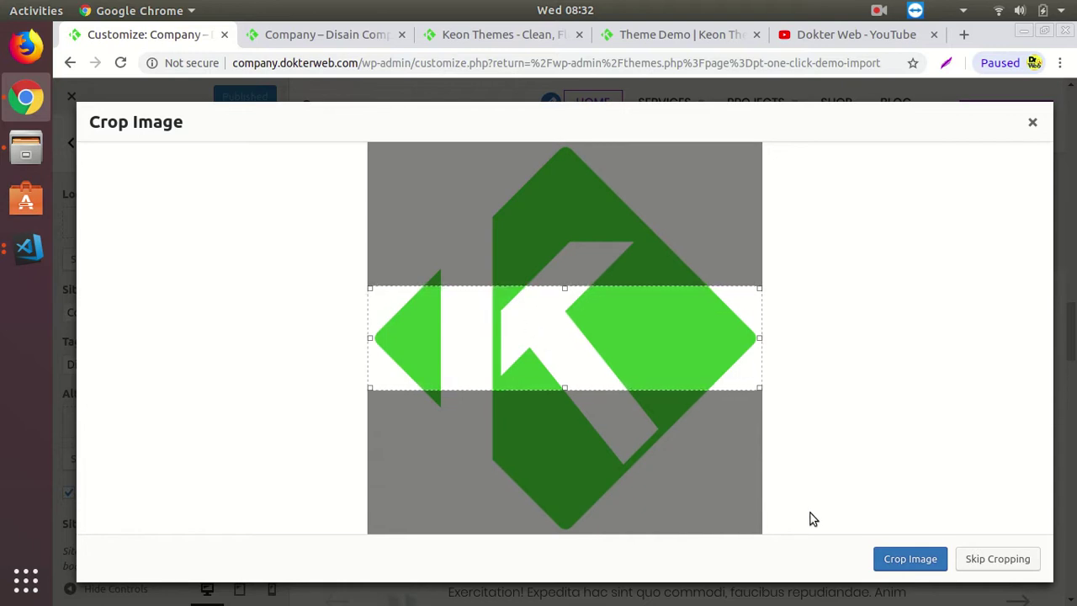
click(902, 560)
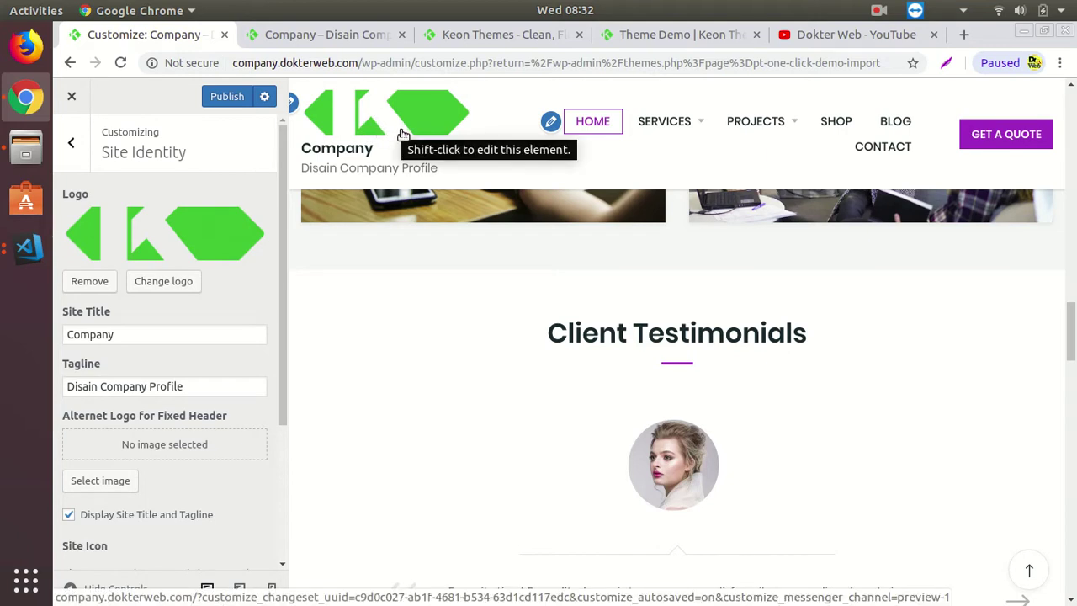
- Turn off the display of the site title and tagline in the header, and check the site icon setting
drag(1069, 324, 1072, 84)
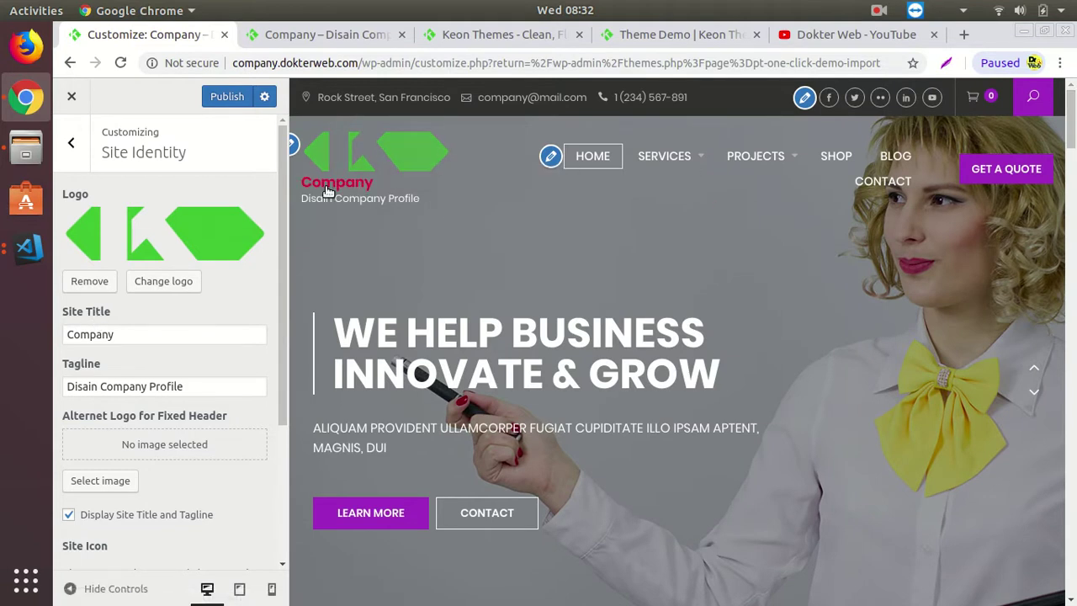
click(69, 515)
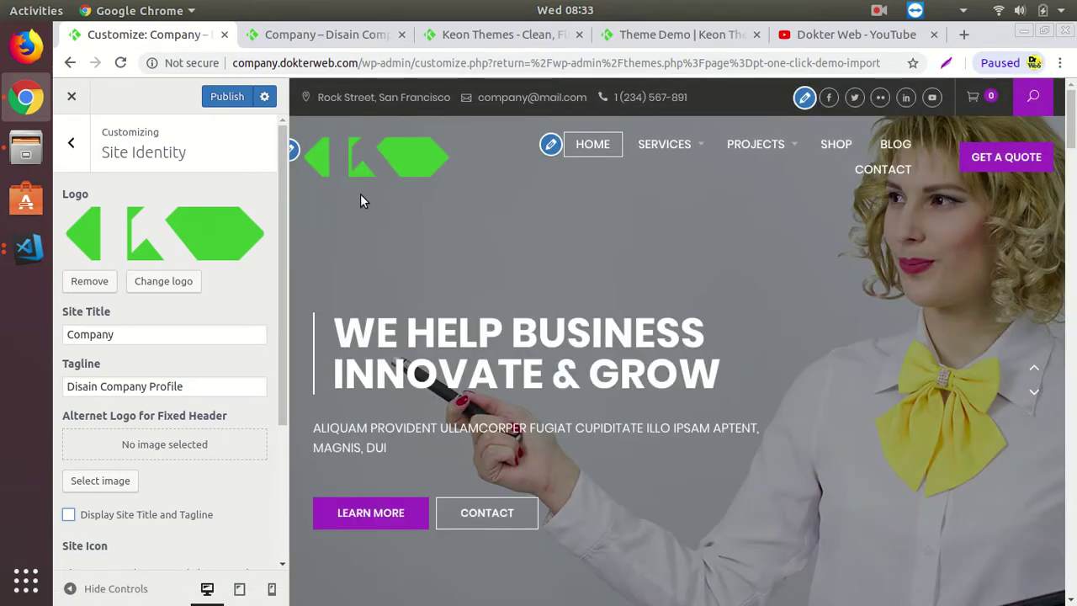
scroll(169, 488, down, 1)
scroll(169, 485, down, 4)
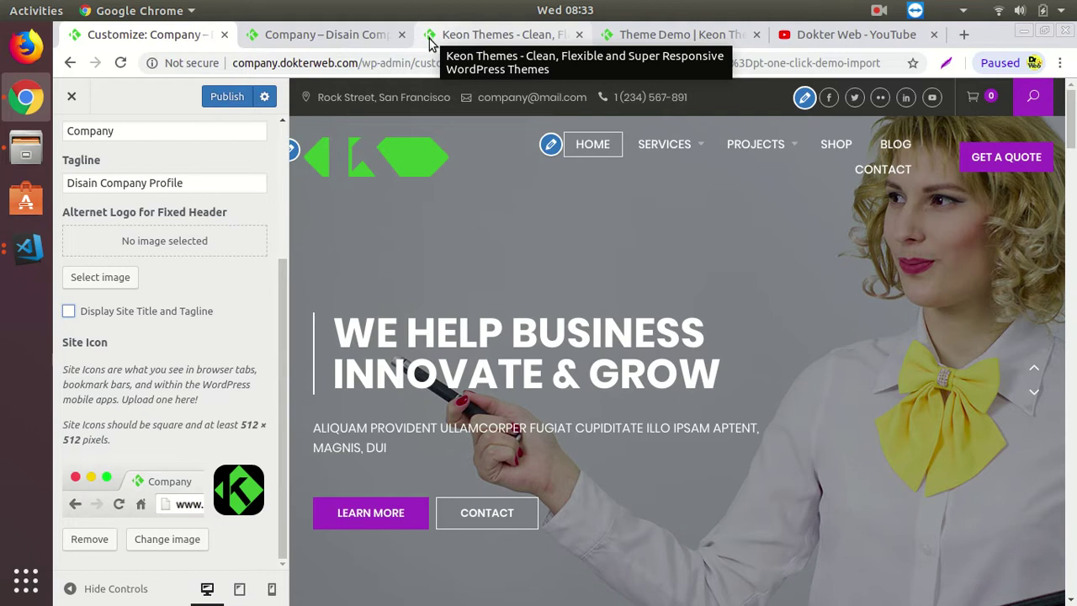
scroll(194, 342, up, 3)
click(71, 143)
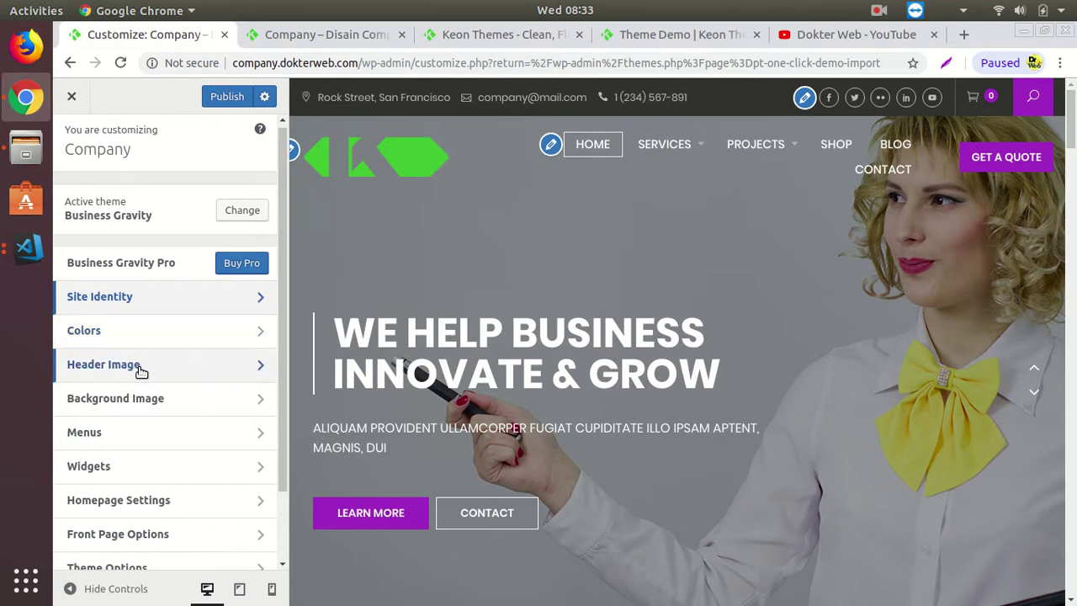
- Examine the address, email, phone and top header settings in the theme's Header Options against the top bar of the preview
scroll(160, 385, down, 2)
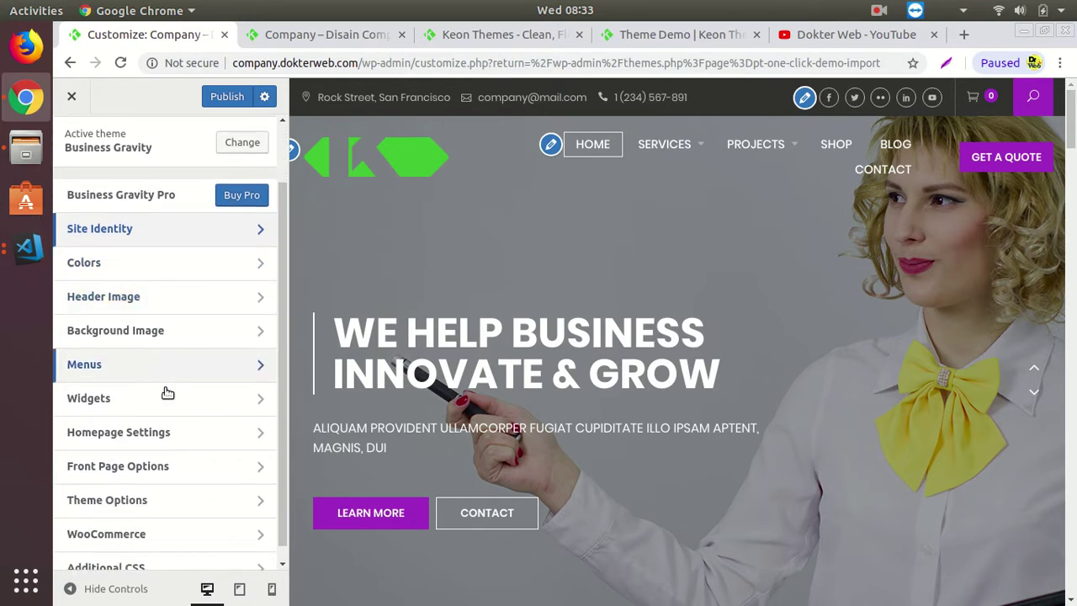
click(193, 485)
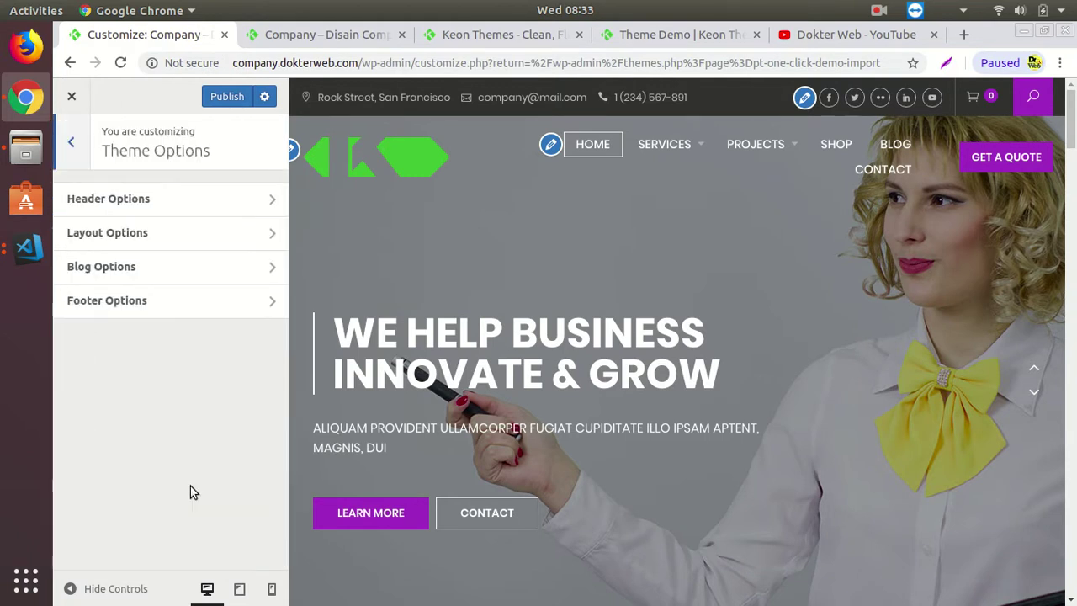
click(202, 203)
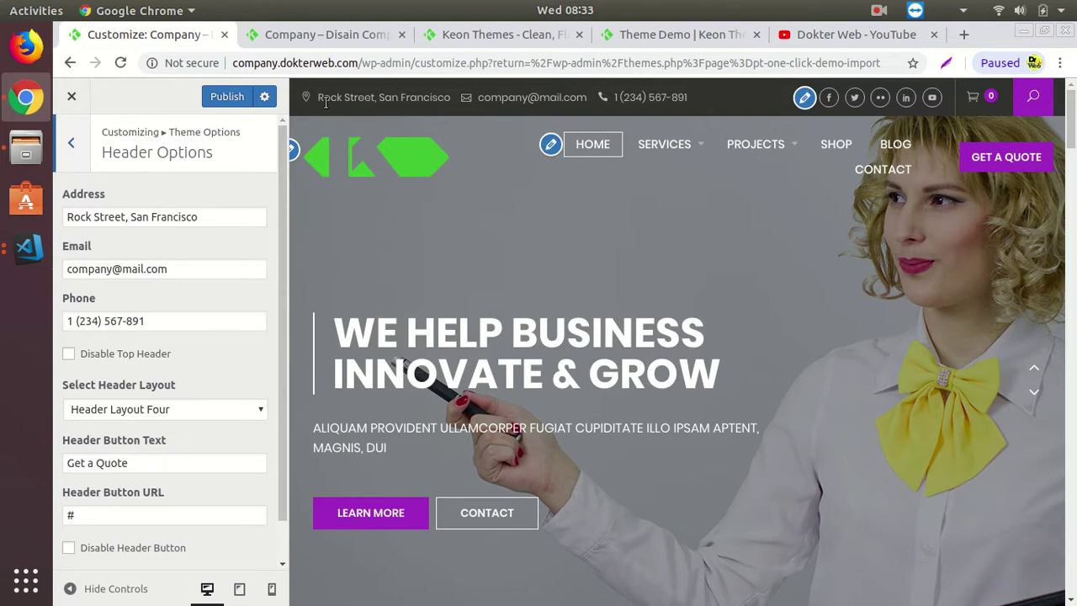
drag(320, 100, 350, 99)
drag(217, 219, 28, 221)
drag(183, 268, 55, 266)
drag(176, 321, 106, 331)
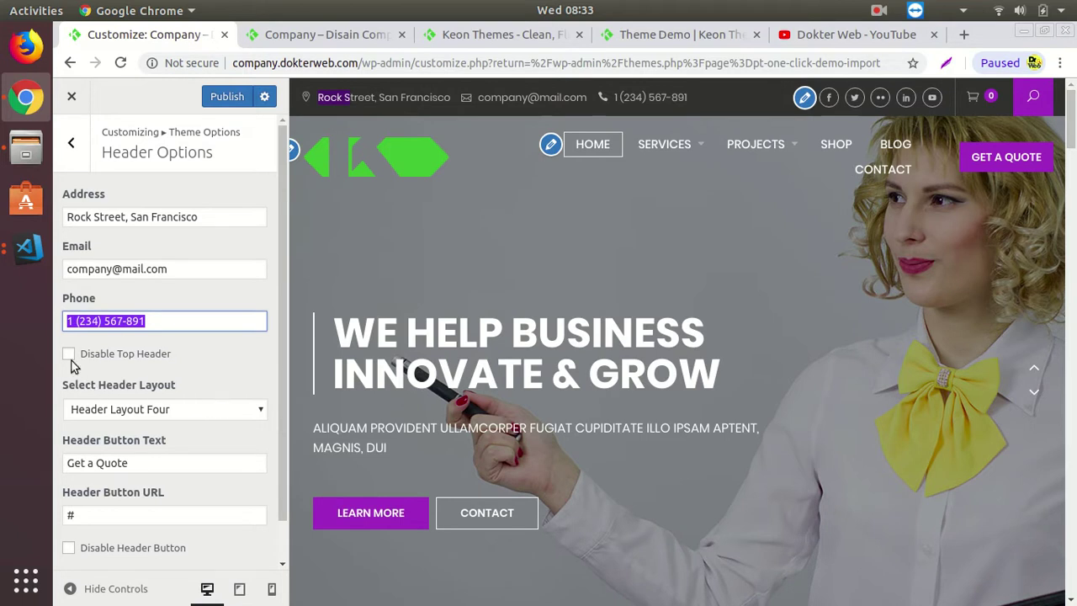
click(71, 355)
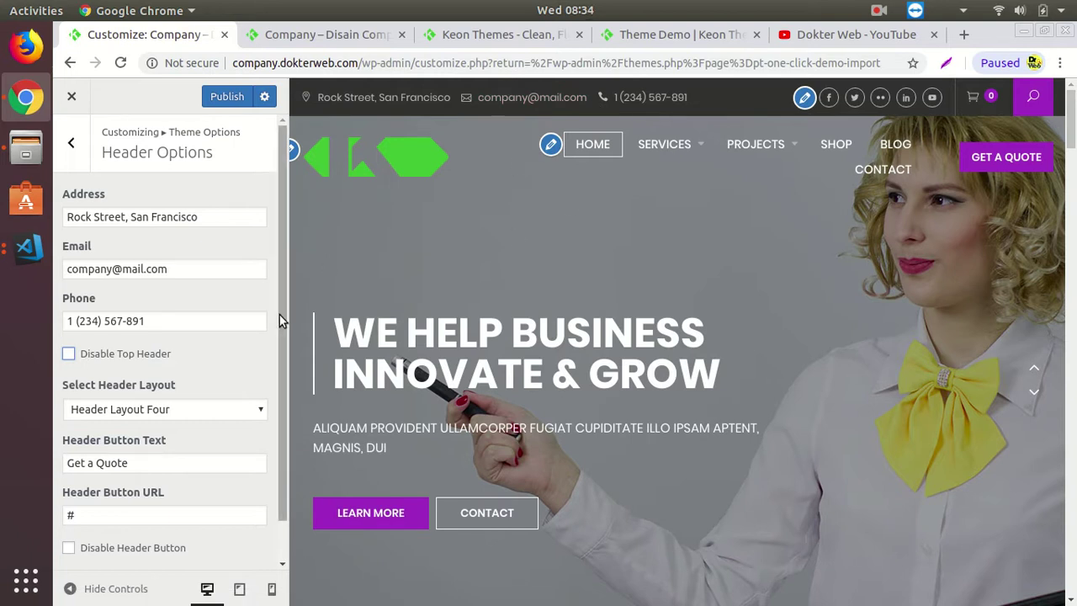
- Disable the header button in the theme's Header Options, and view the Layout Options
drag(283, 313, 281, 367)
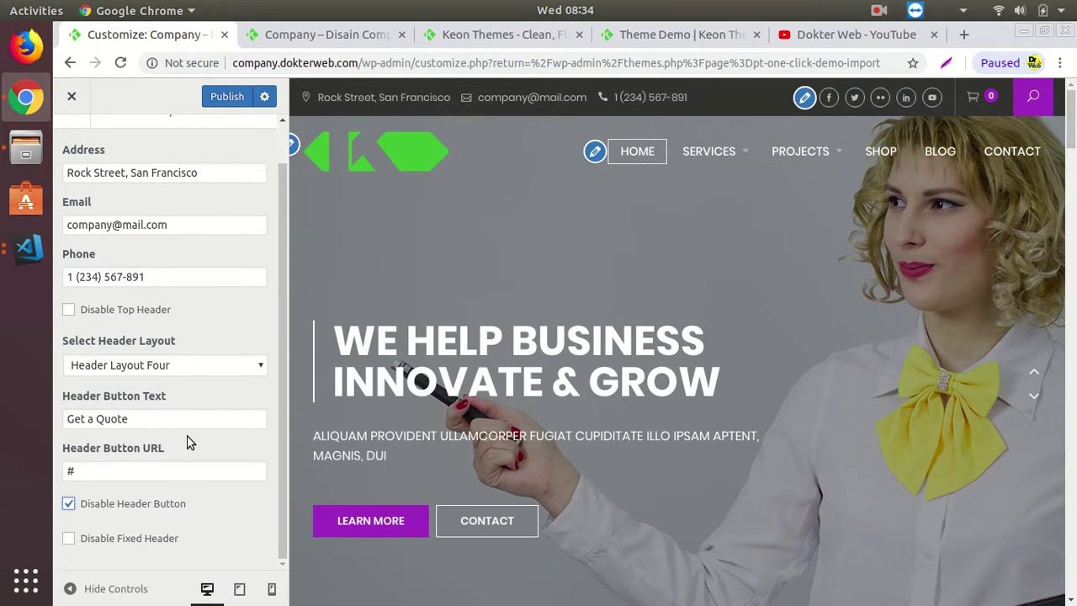
scroll(195, 455, up, 1)
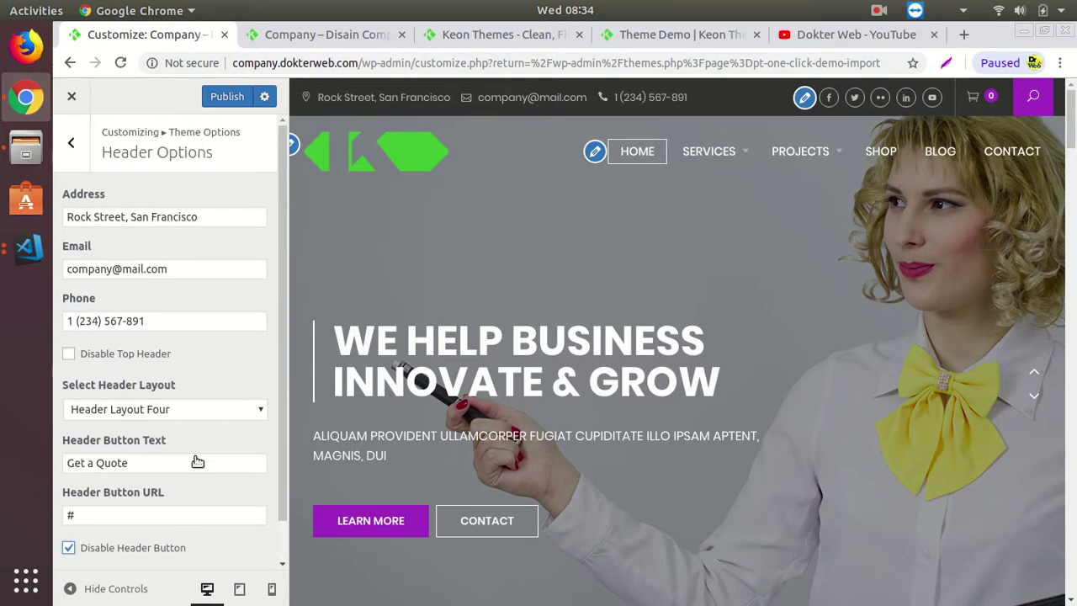
click(74, 158)
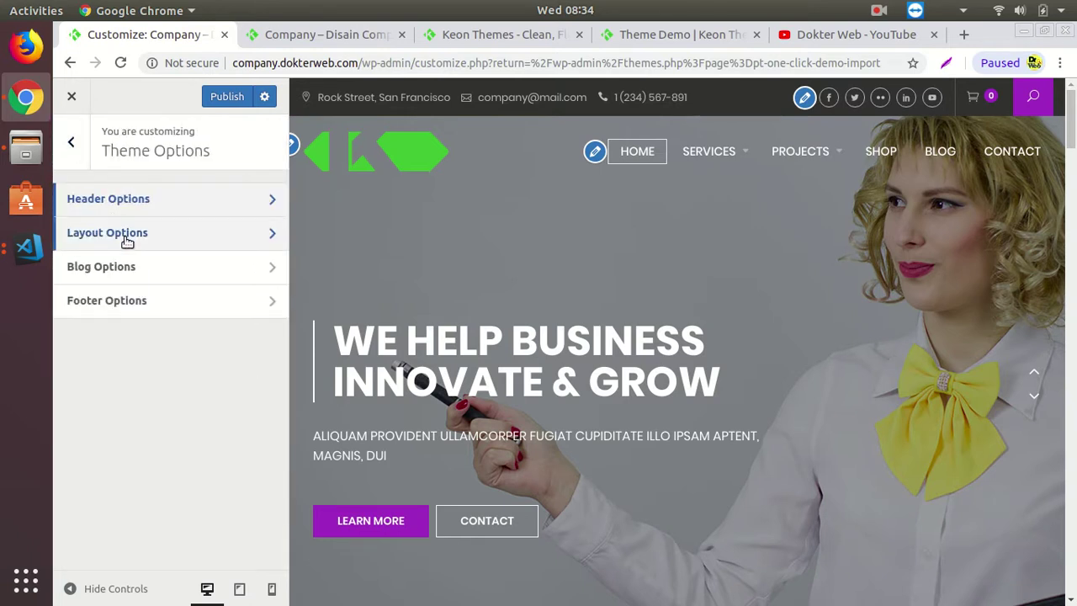
click(171, 240)
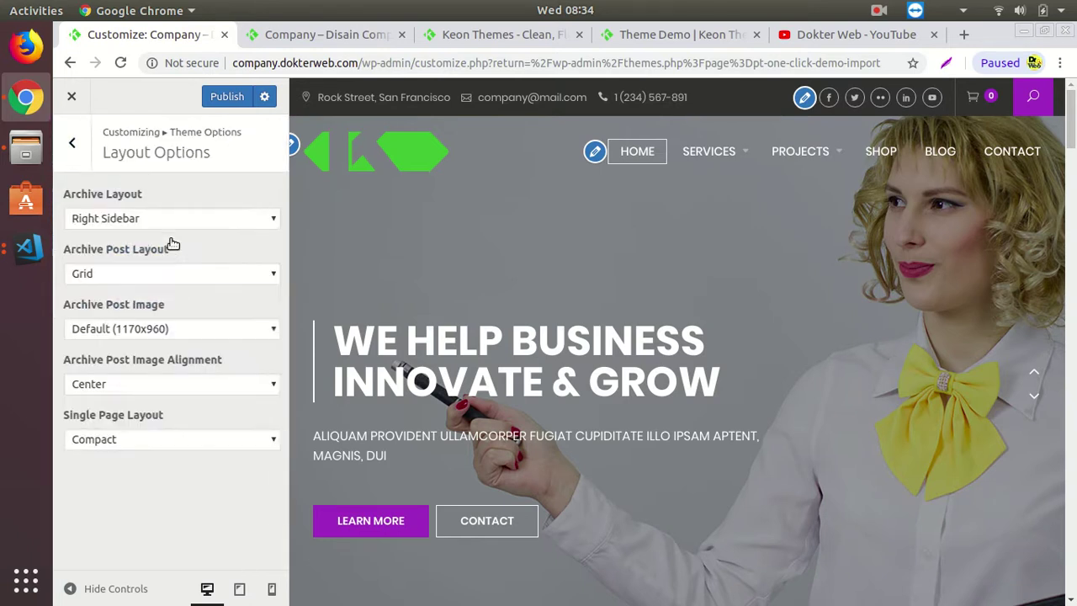
click(72, 145)
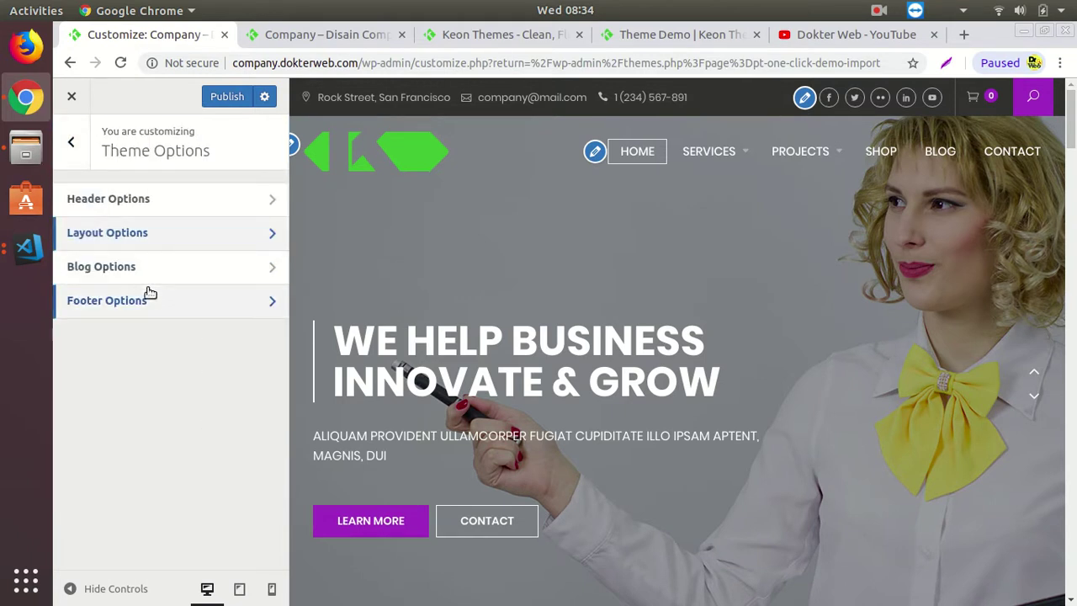
- Try disabling the footer widgets in the theme's Footer Options while viewing the page footer, and turn them back on
scroll(996, 378, down, 10)
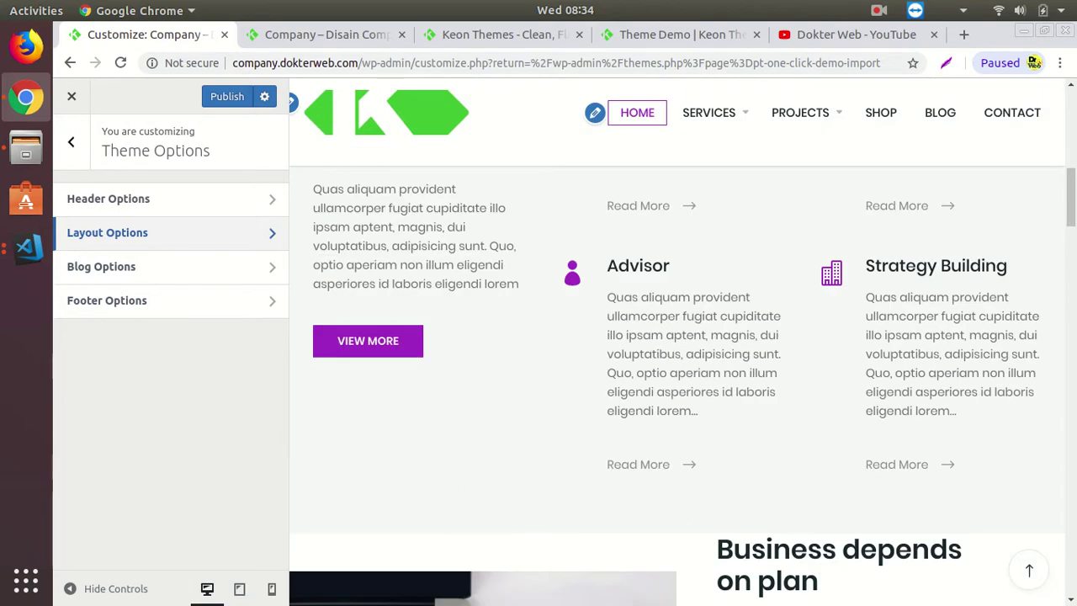
scroll(678, 383, down, 15)
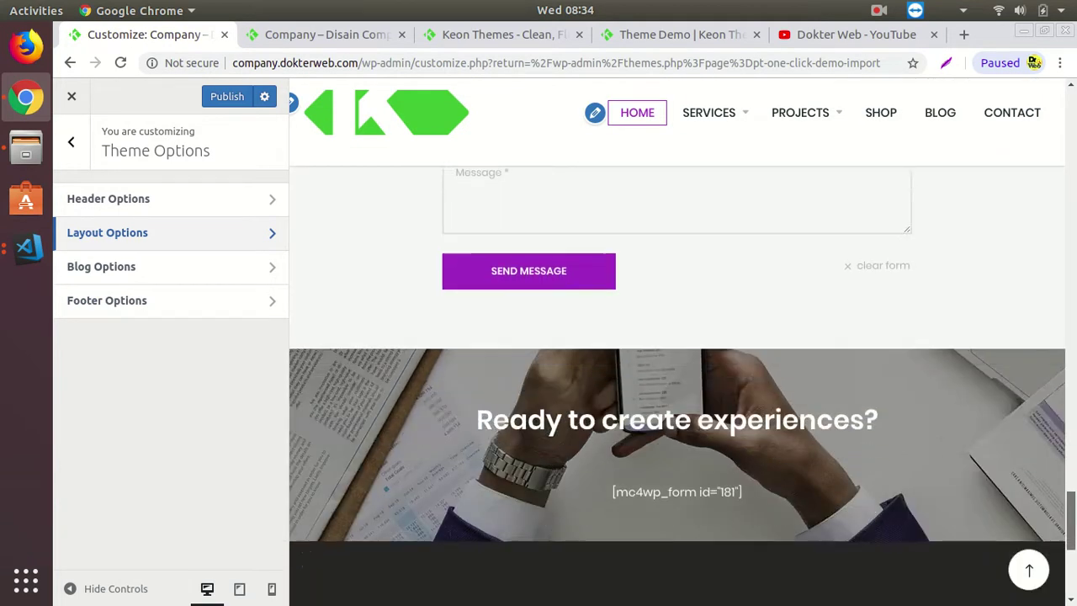
scroll(964, 523, down, 2)
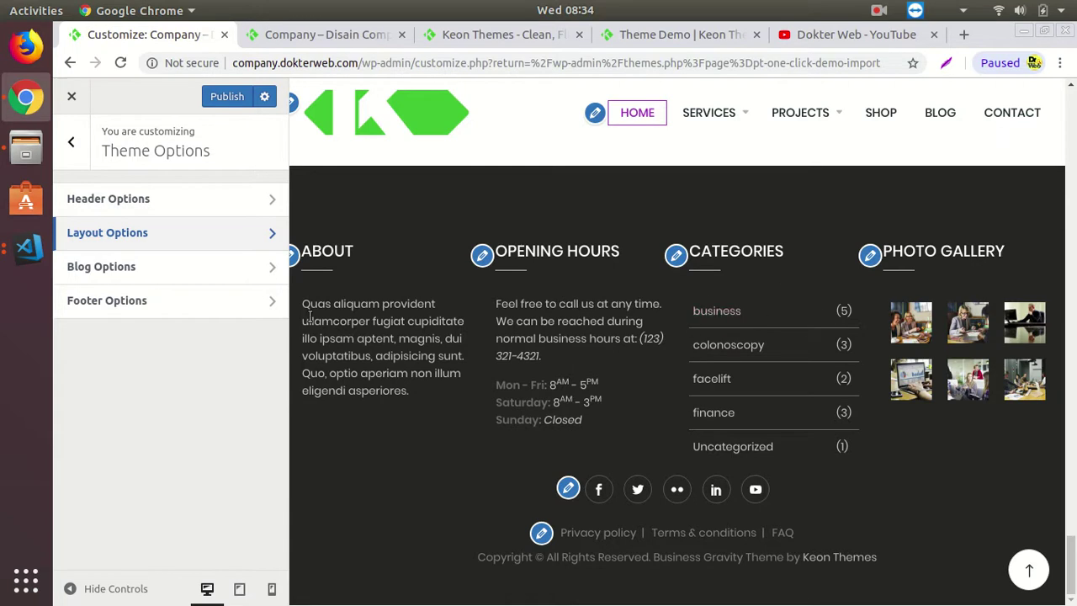
click(236, 303)
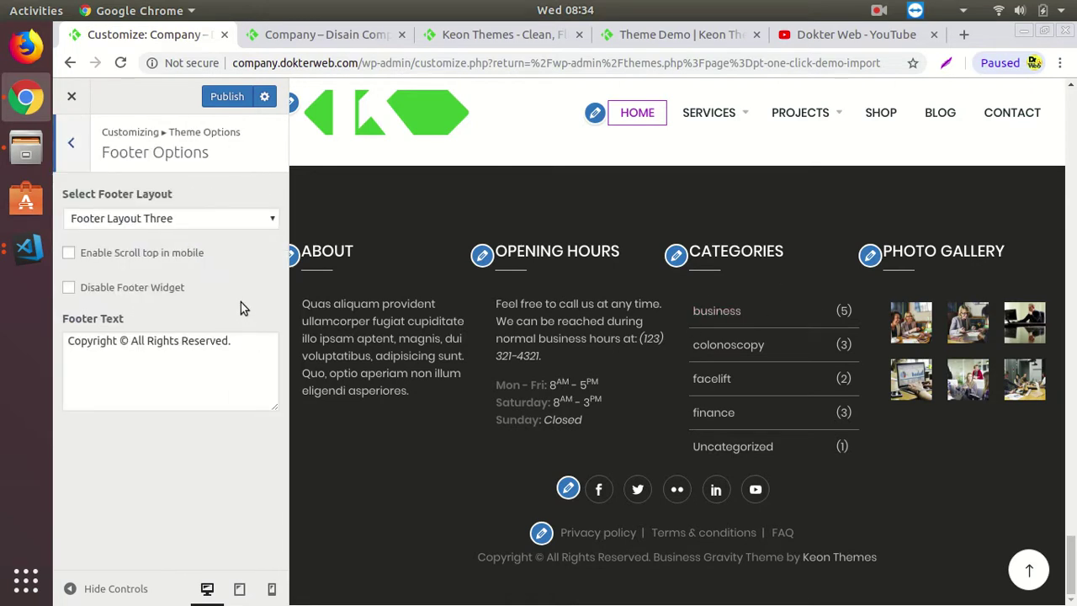
click(68, 289)
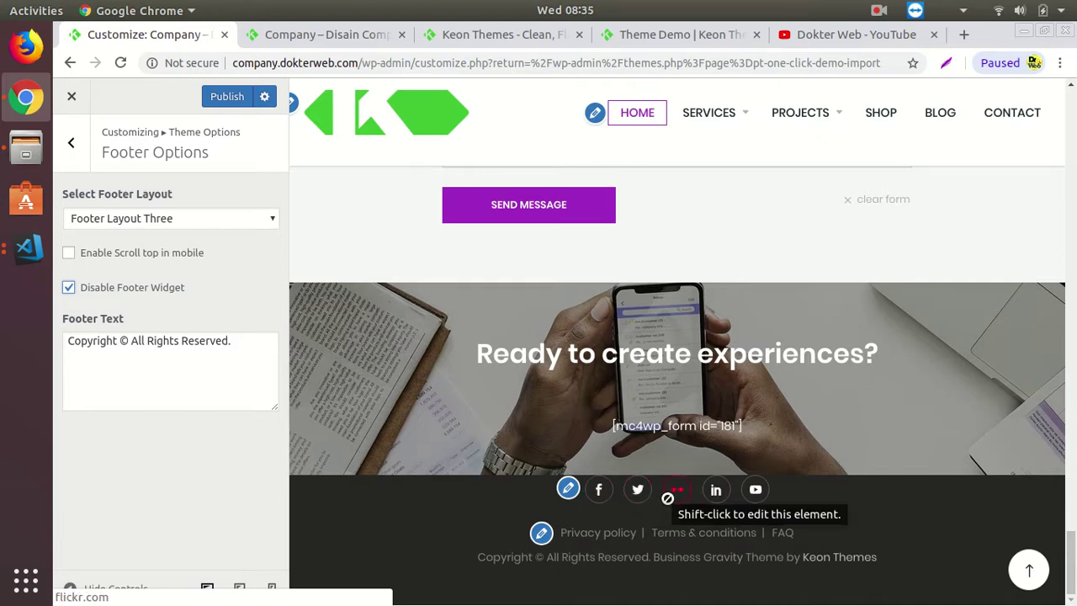
click(69, 288)
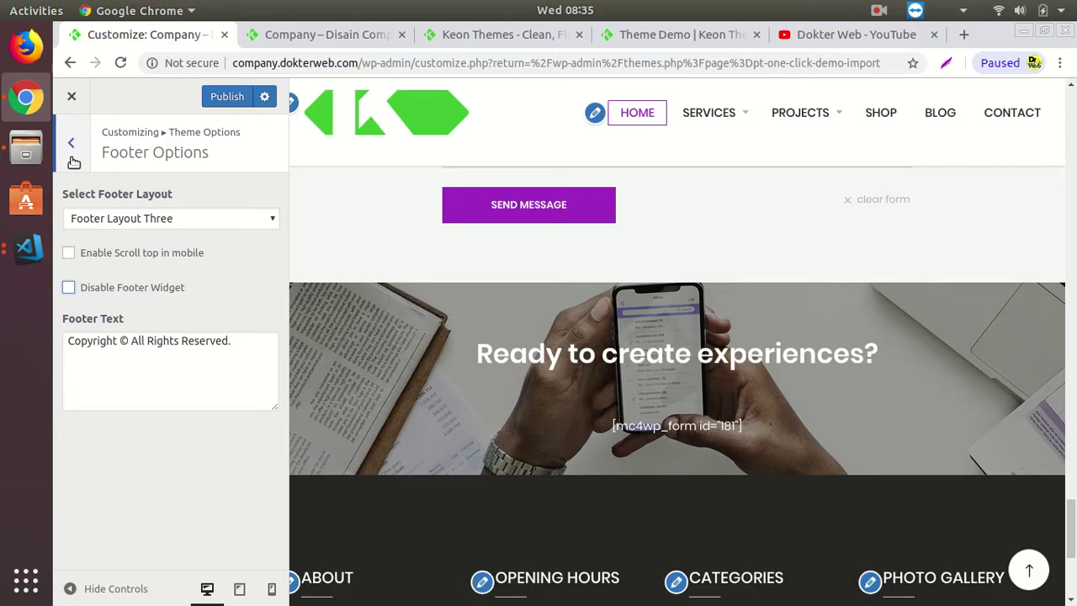
click(71, 145)
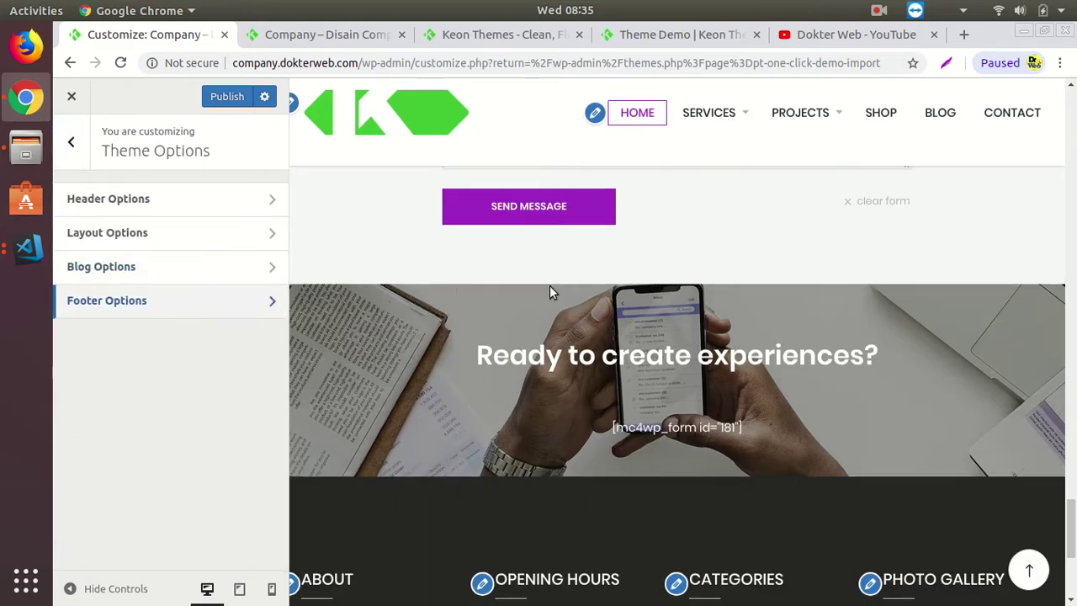
- Return to the top of the home page preview and review the theme's Header Options and Layout Options again
scroll(547, 287, up, 10)
scroll(551, 287, up, 5)
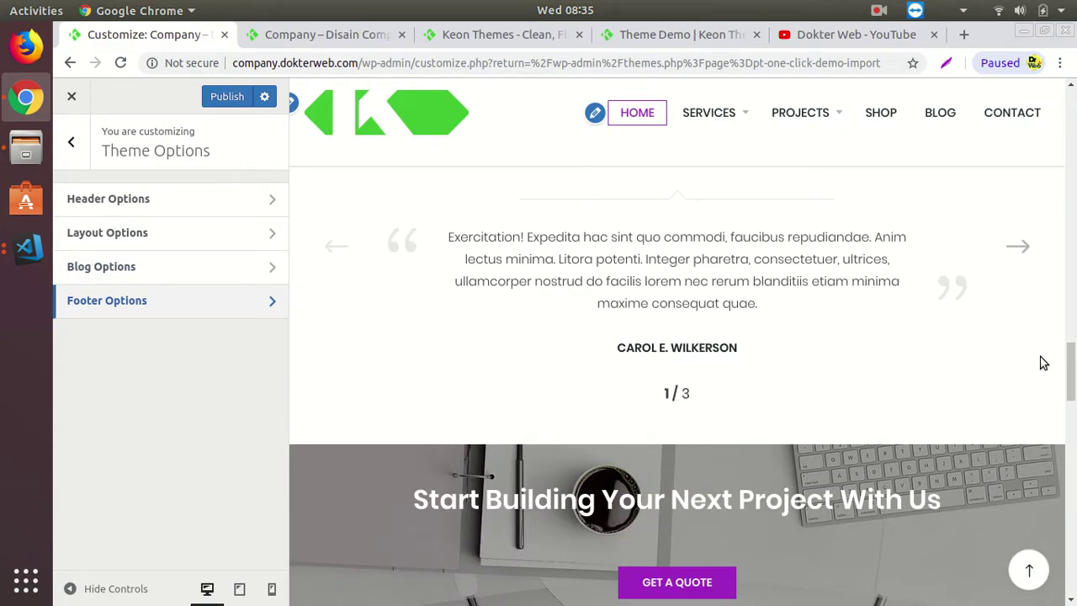
drag(1072, 365, 1071, 109)
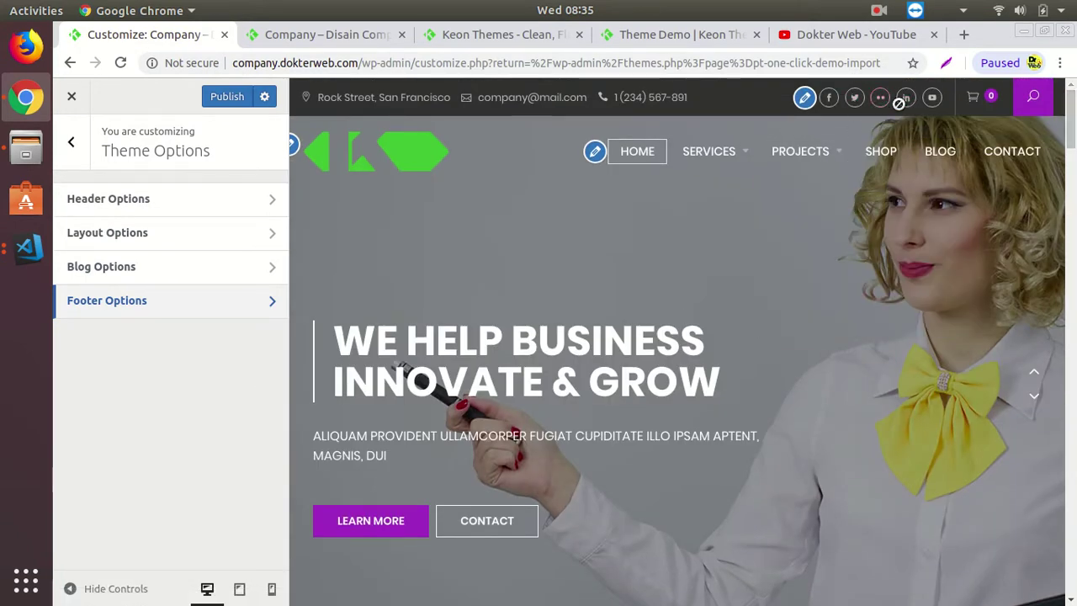
click(255, 202)
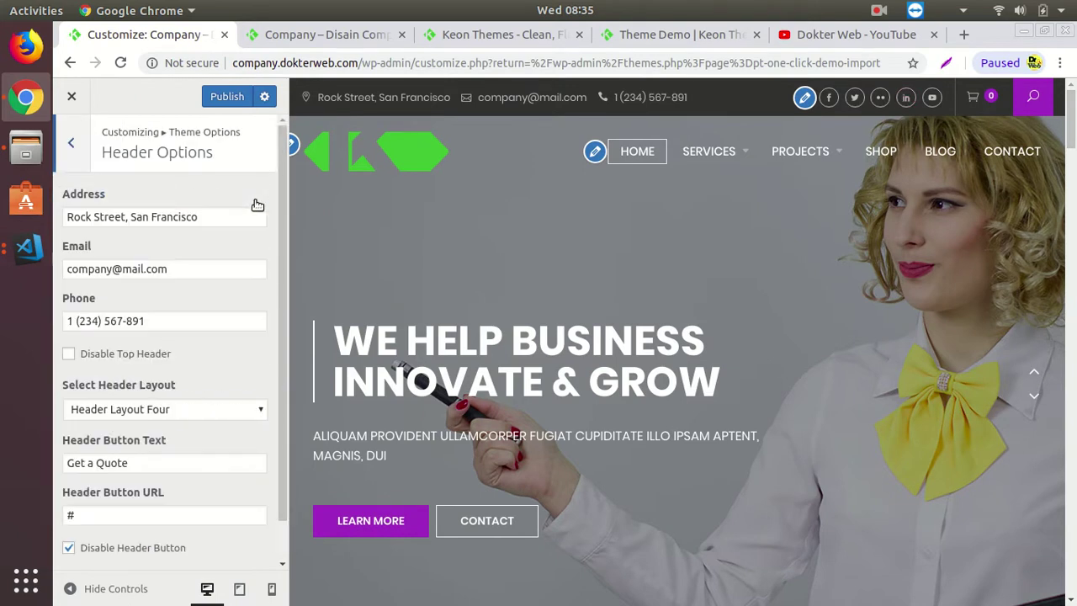
scroll(219, 358, down, 2)
scroll(192, 323, up, 3)
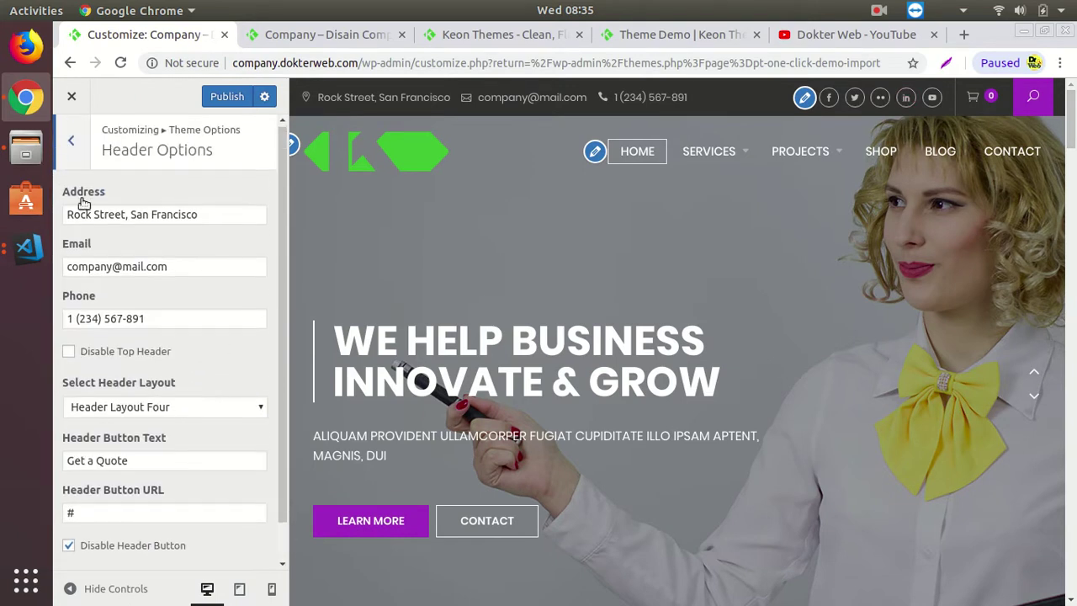
click(65, 144)
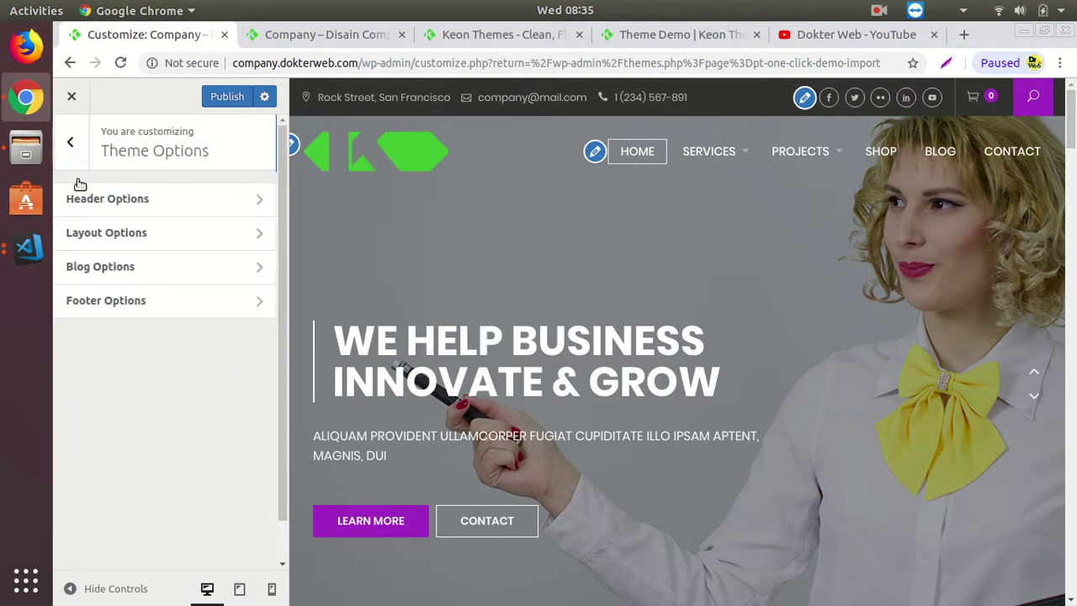
click(143, 239)
click(74, 153)
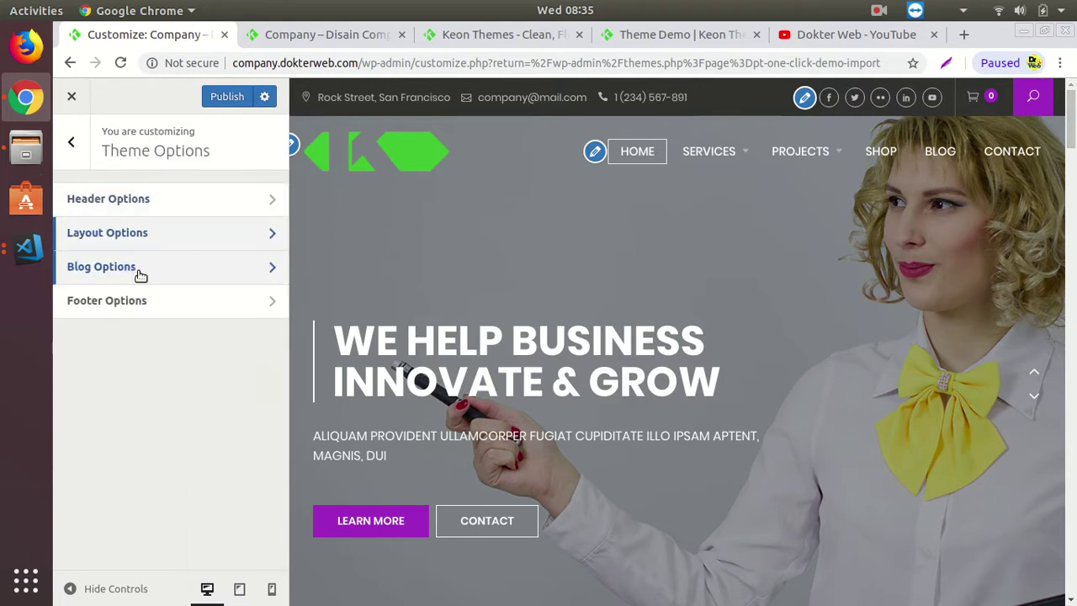
click(72, 143)
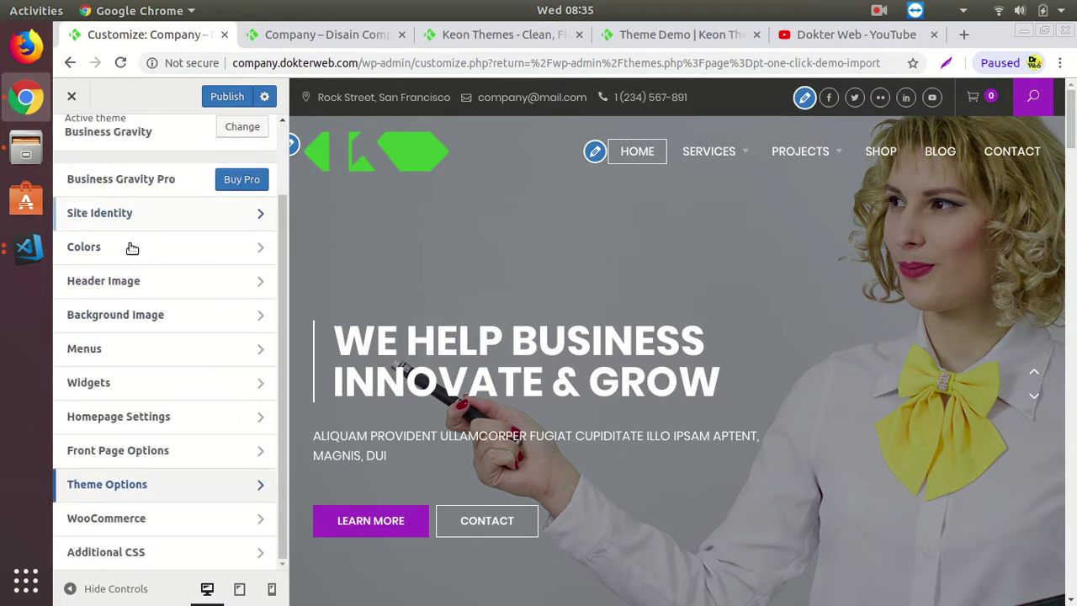
- Examine the uploaded and suggested pictures under Header Image and the list of sections under Front Page Options
click(184, 288)
scroll(183, 317, down, 3)
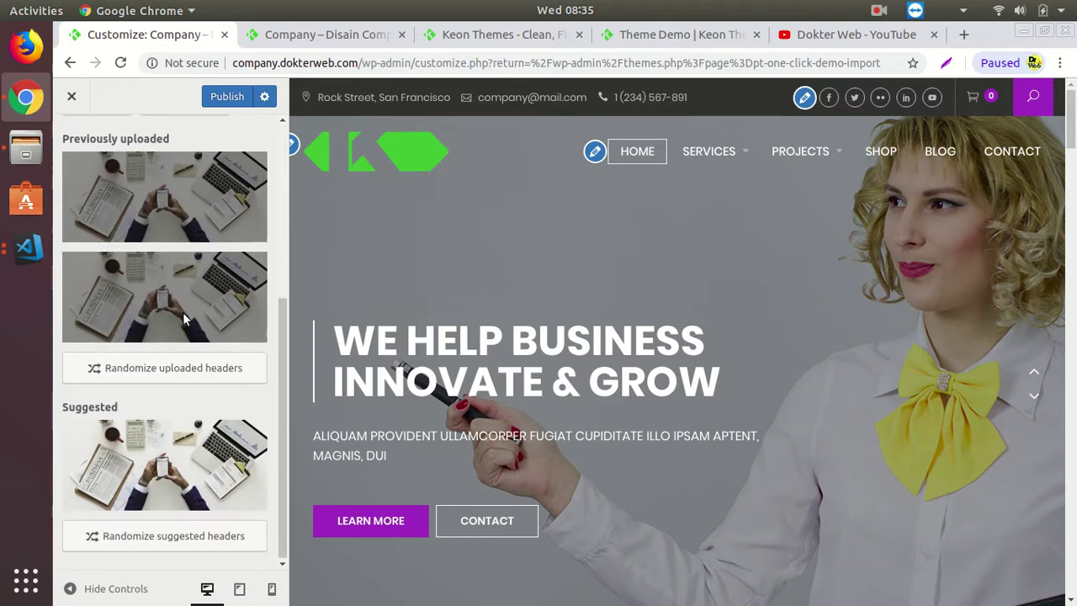
scroll(181, 318, up, 5)
click(73, 135)
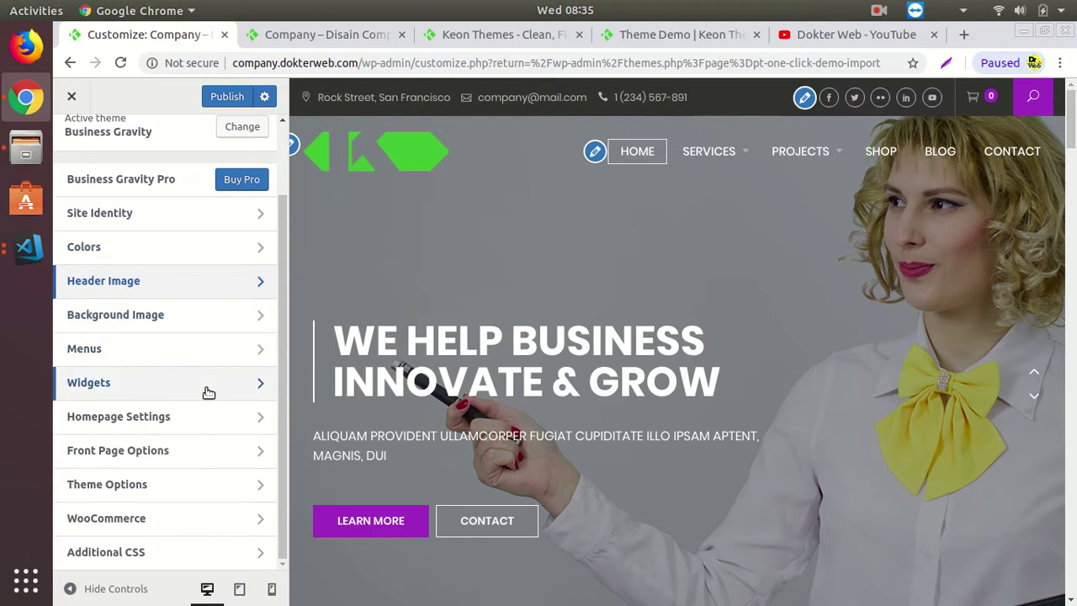
click(224, 449)
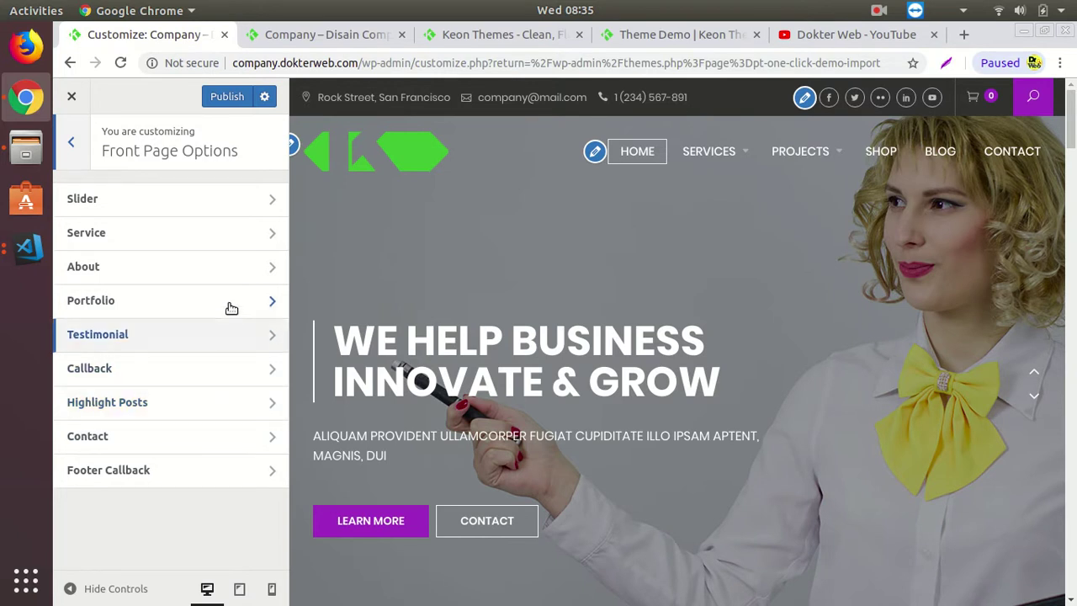
click(73, 146)
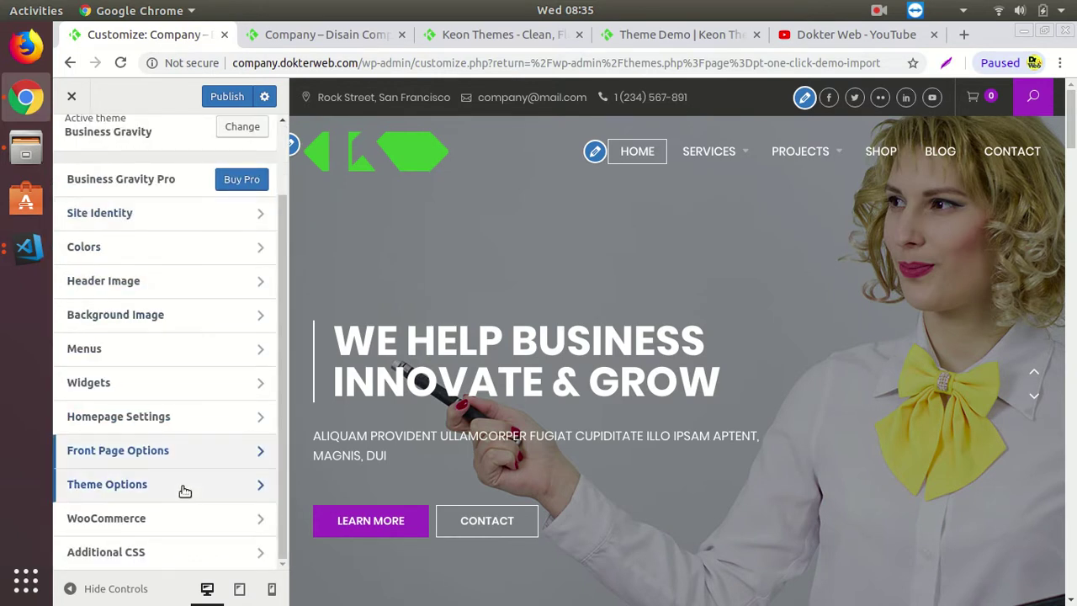
- Review the footer areas under Widgets, the list under Menus and the color settings under Colors
click(207, 380)
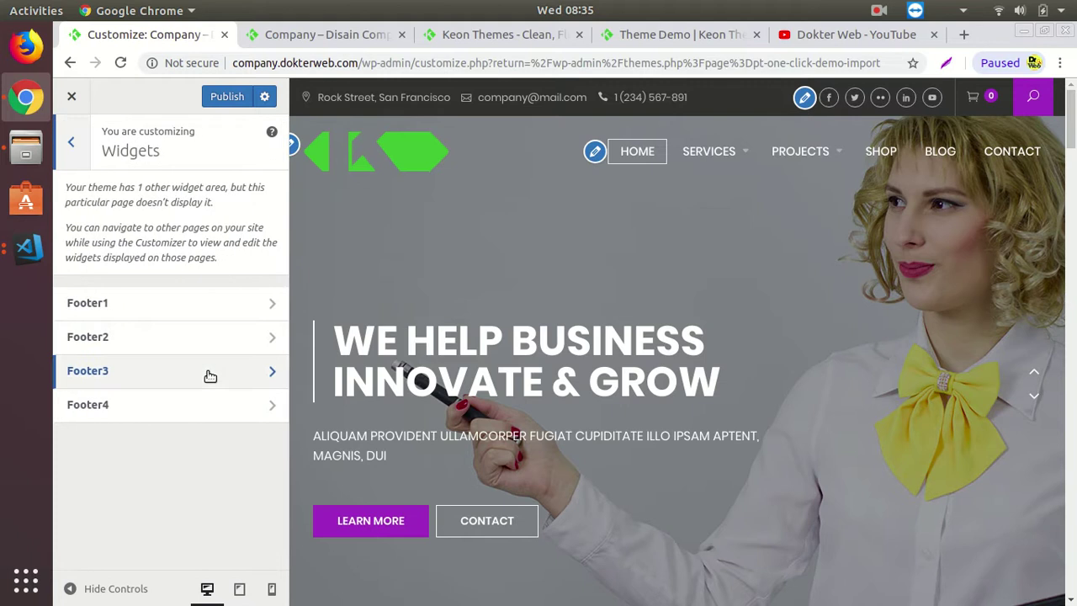
click(72, 143)
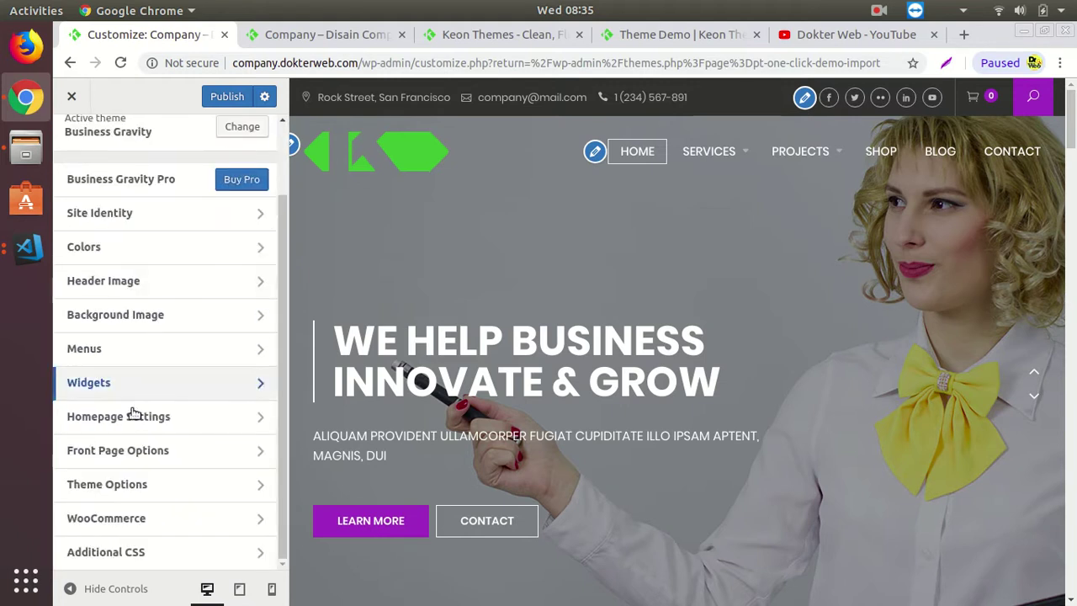
click(138, 352)
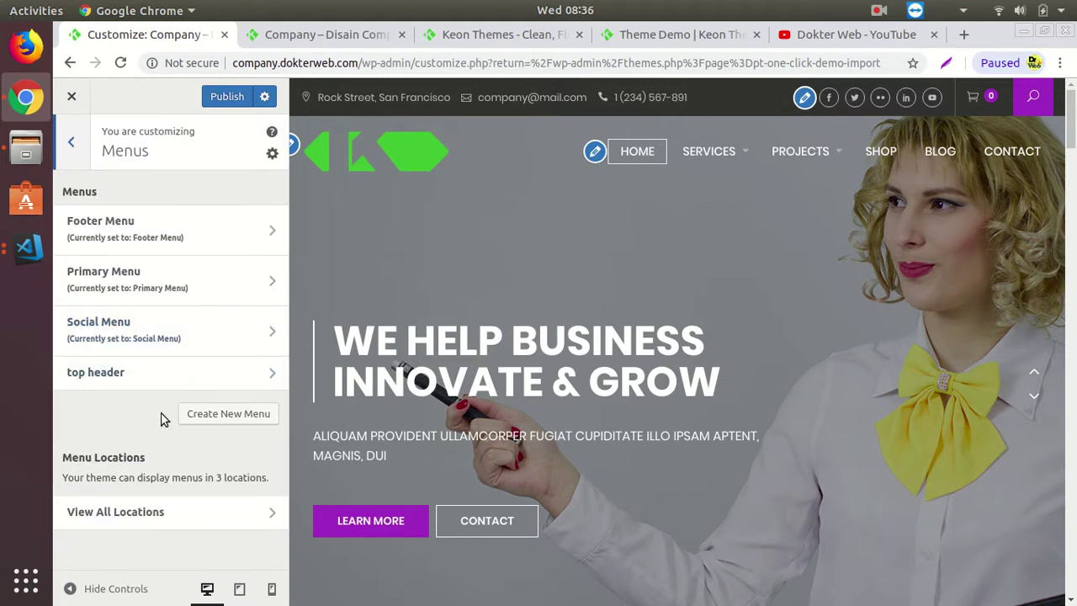
click(72, 142)
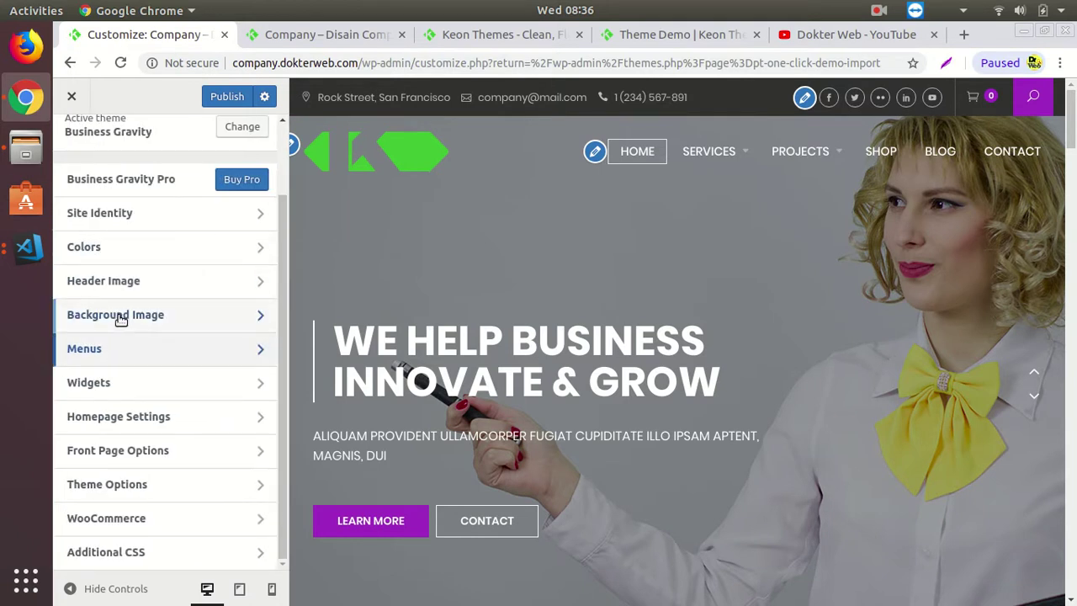
scroll(143, 261, up, 3)
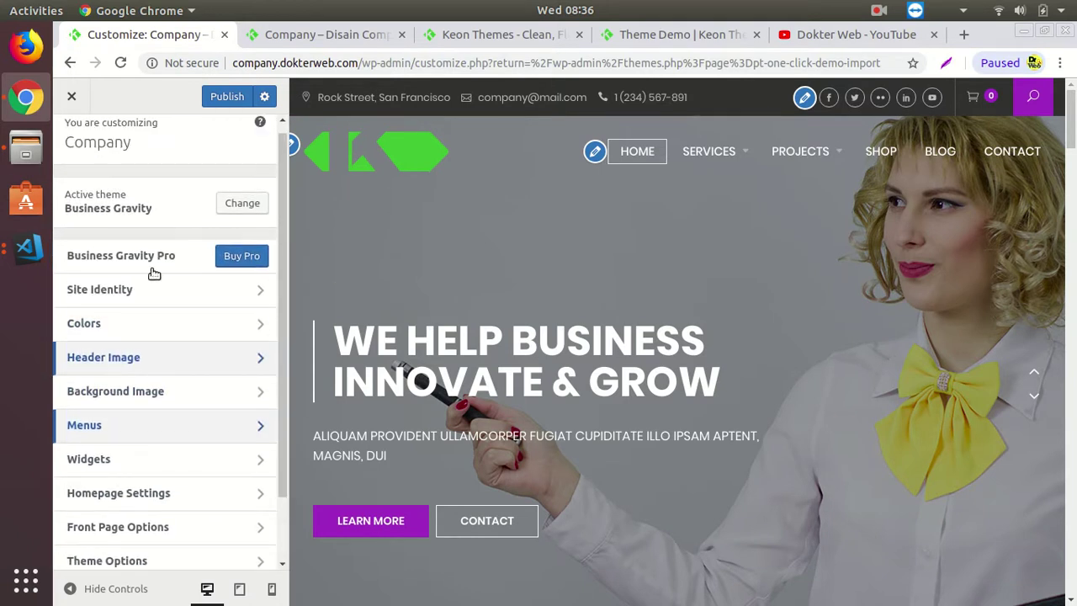
click(188, 334)
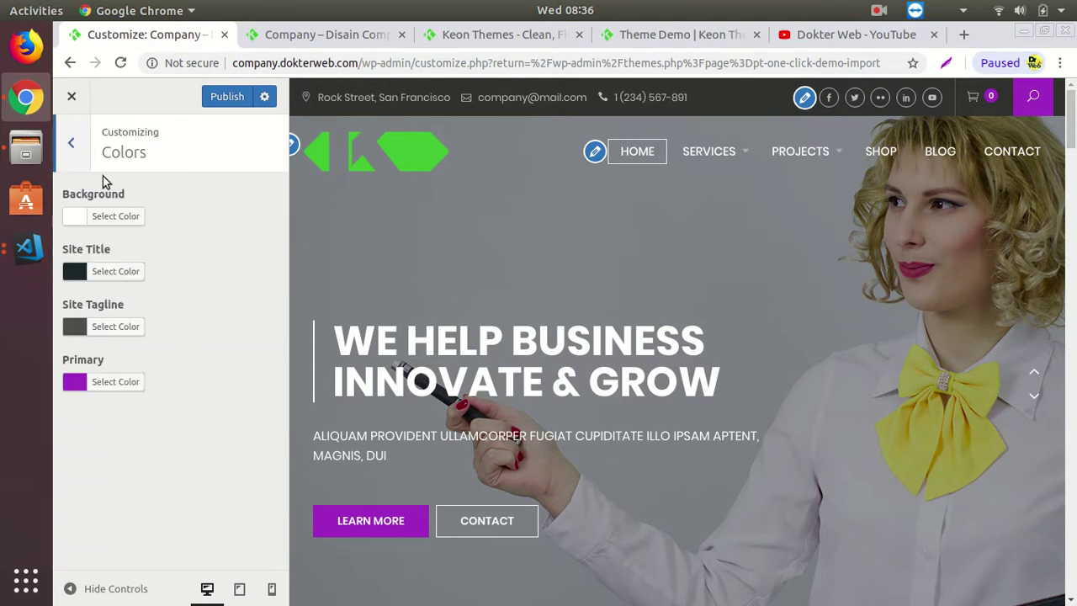
click(84, 160)
- Look again through the current, previously uploaded and suggested pictures in the Header Image settings
click(164, 372)
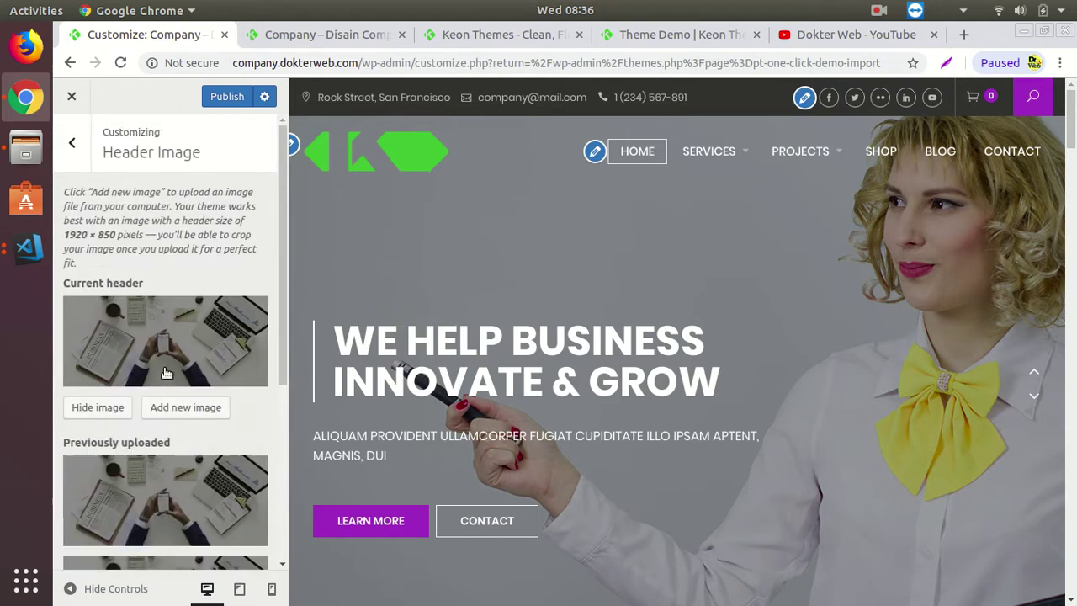
scroll(164, 373, down, 4)
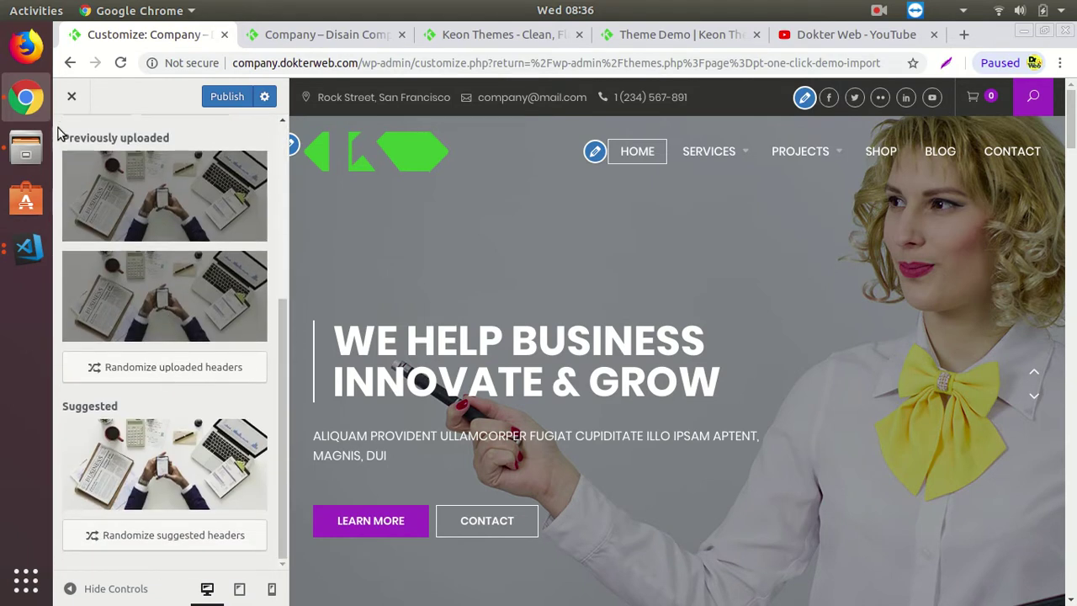
scroll(141, 337, up, 4)
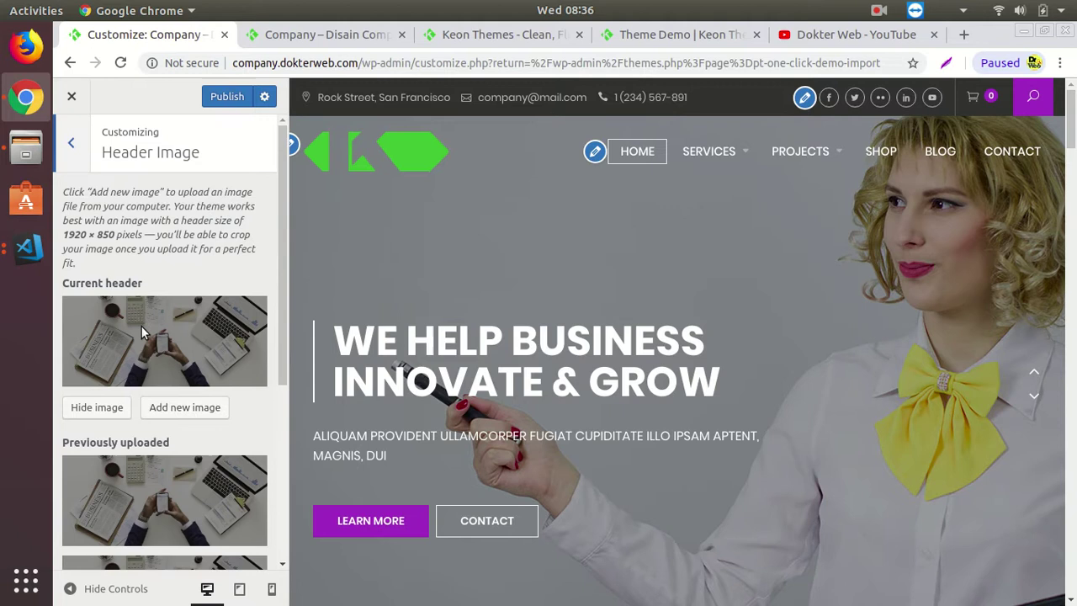
click(77, 157)
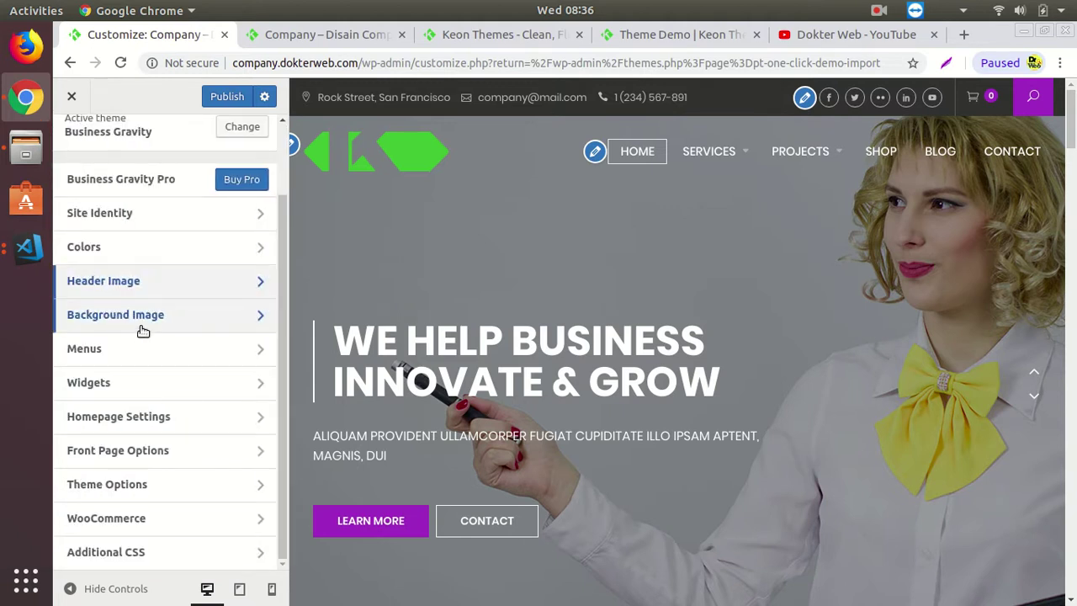
- Review the Header Options, Layout Options and Blog Options within the Theme Options
click(185, 486)
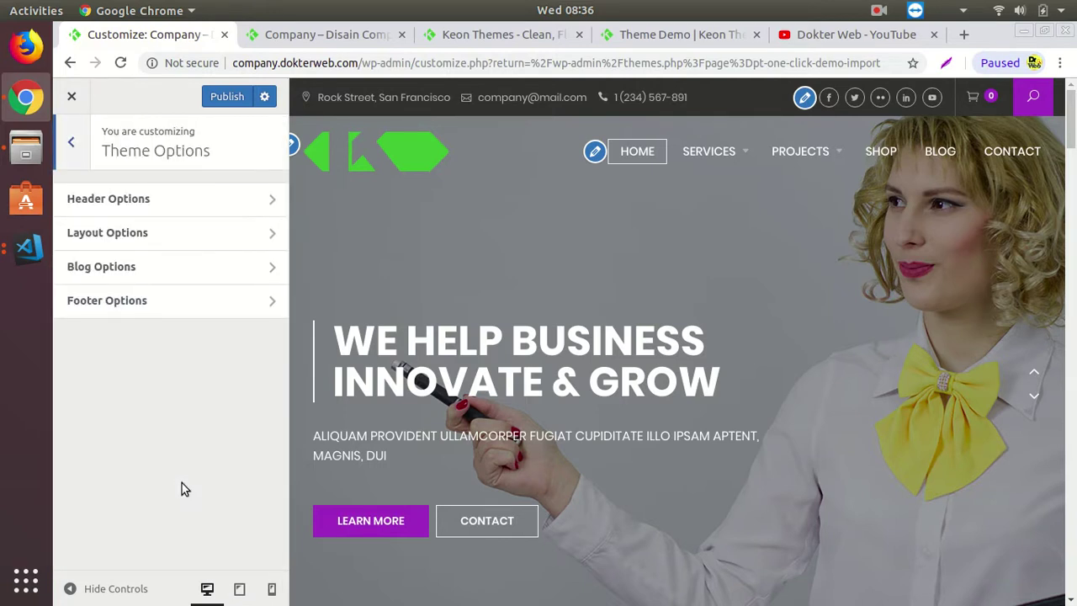
click(200, 208)
scroll(207, 354, down, 1)
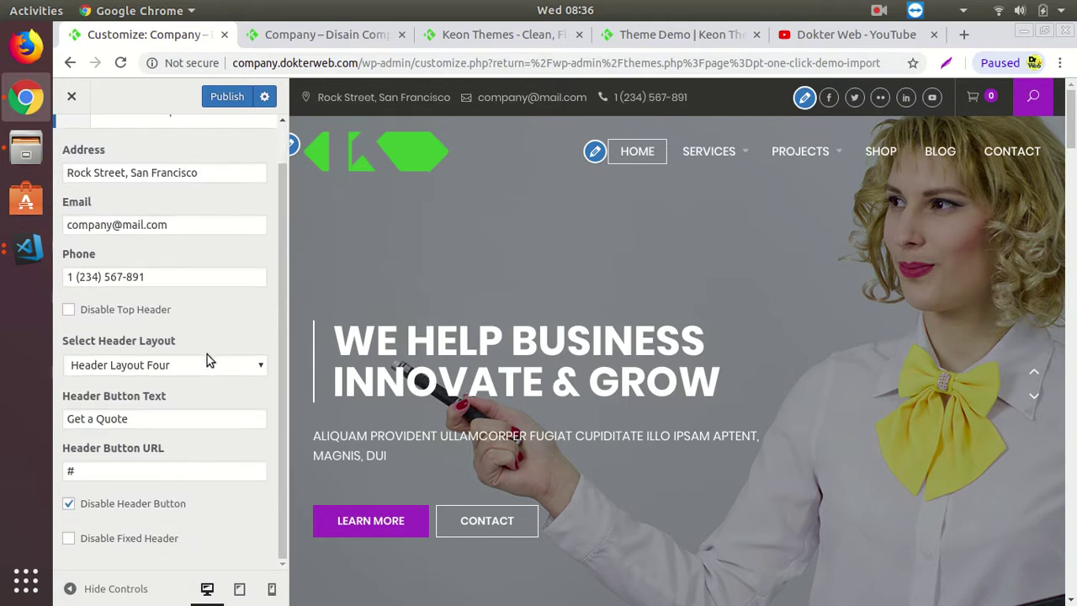
scroll(207, 360, up, 1)
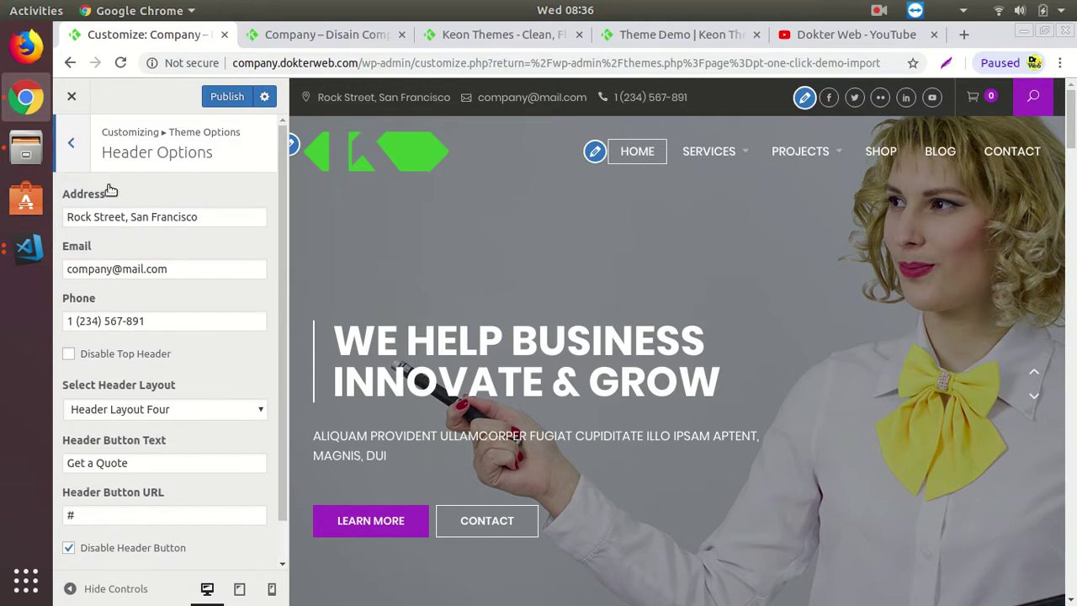
click(72, 145)
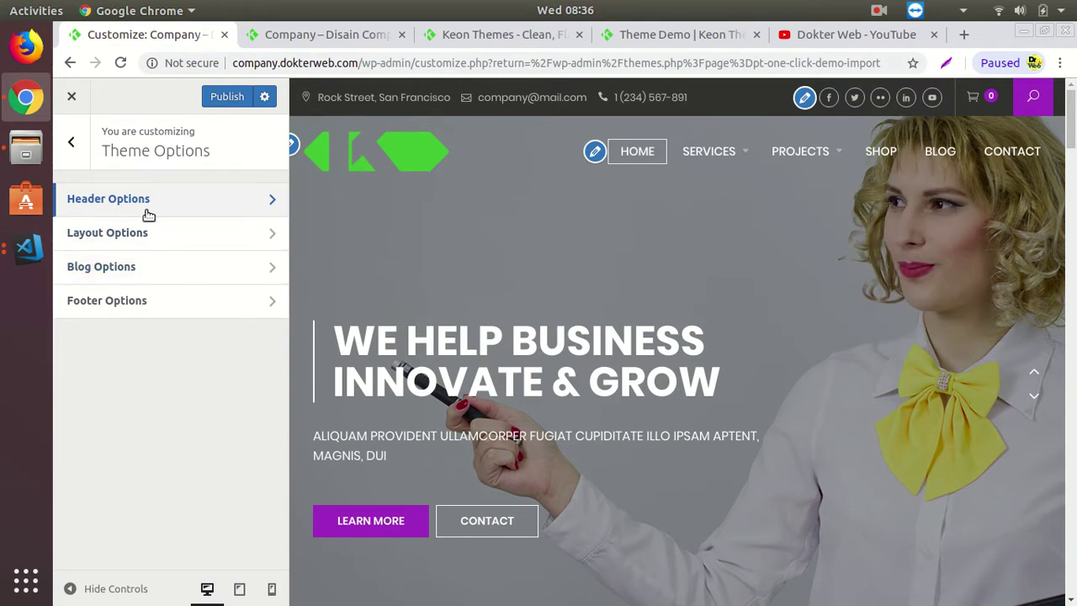
click(161, 234)
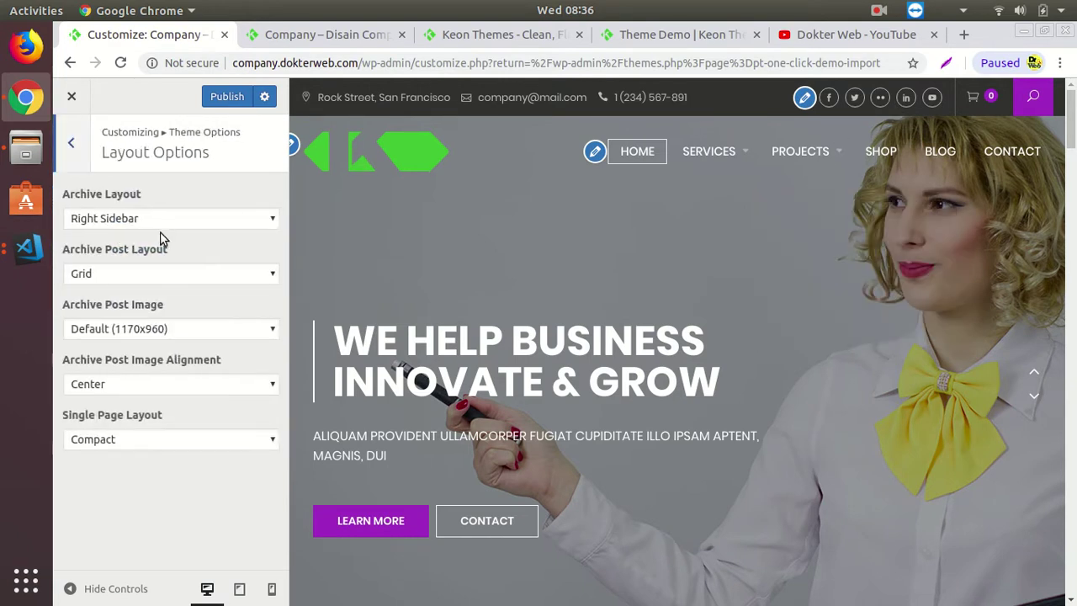
click(74, 147)
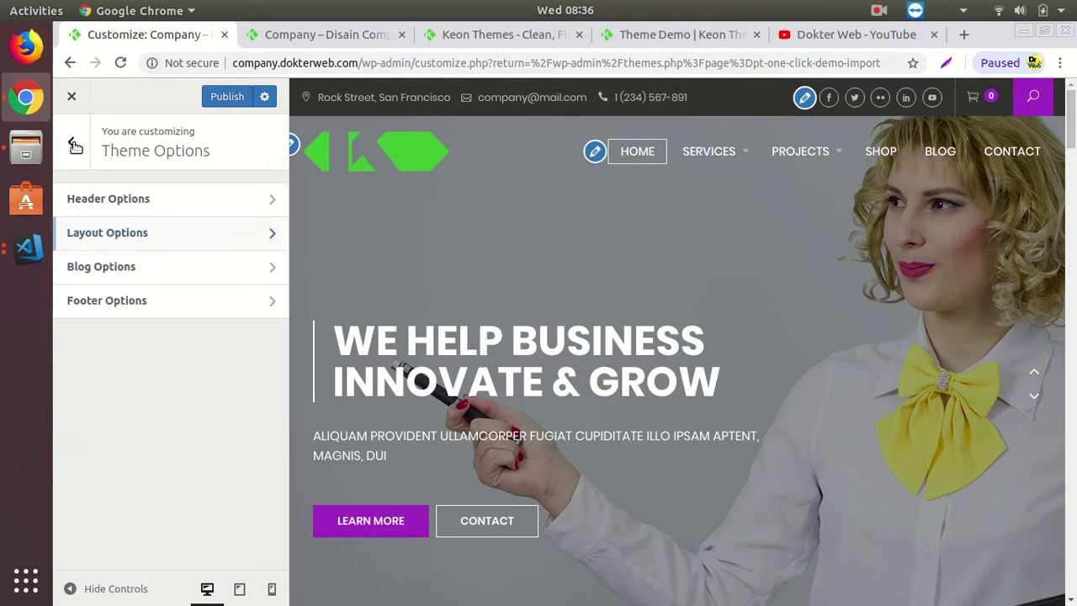
click(149, 274)
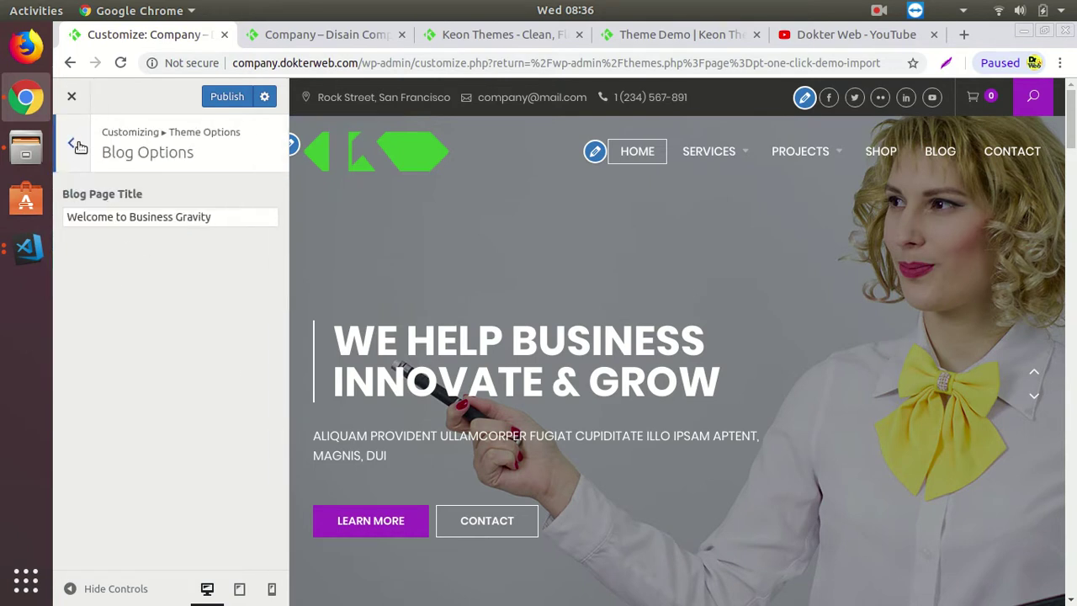
click(76, 144)
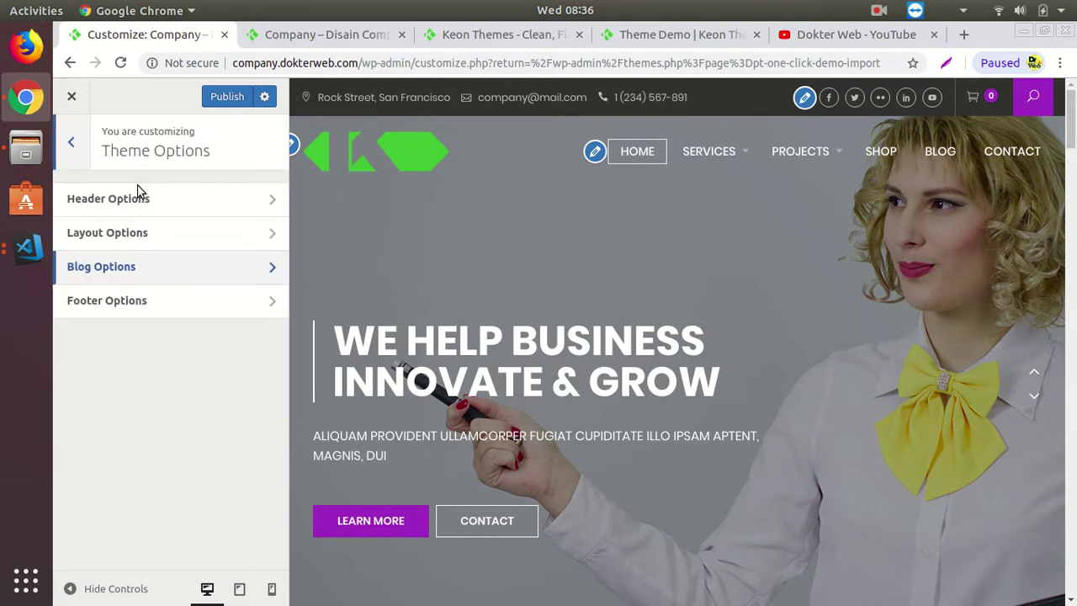
click(72, 140)
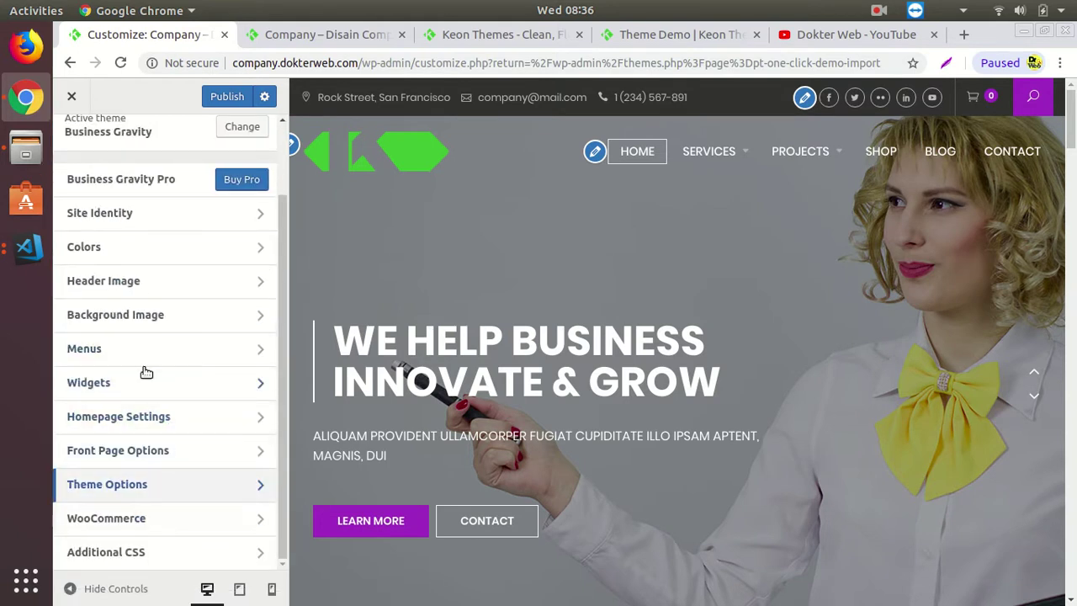
- View the Additional CSS editor and the list of sections under Theme Options
scroll(173, 383, up, 1)
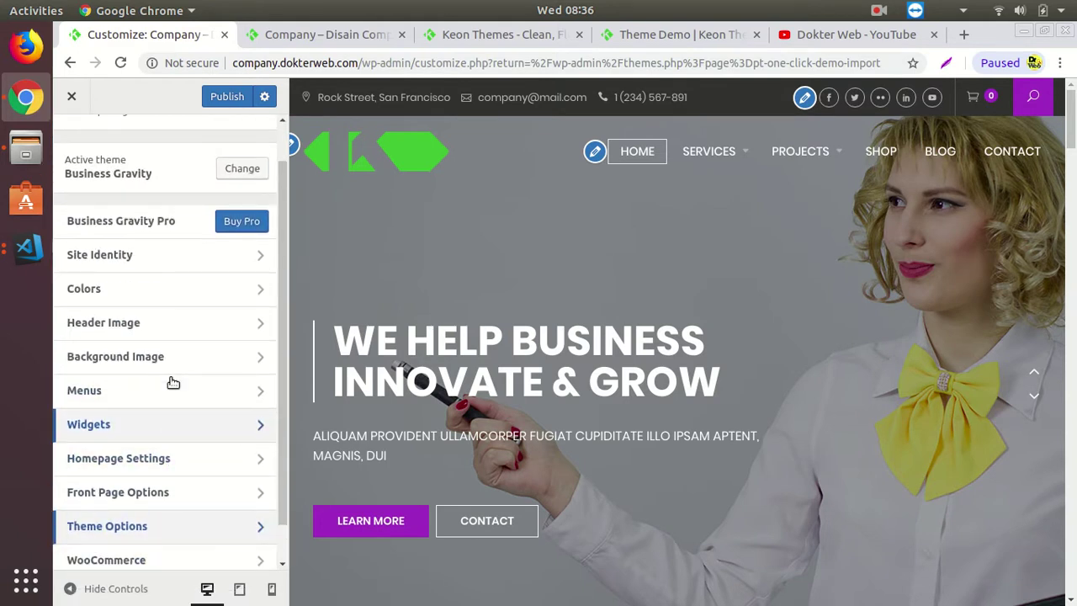
scroll(173, 383, down, 1)
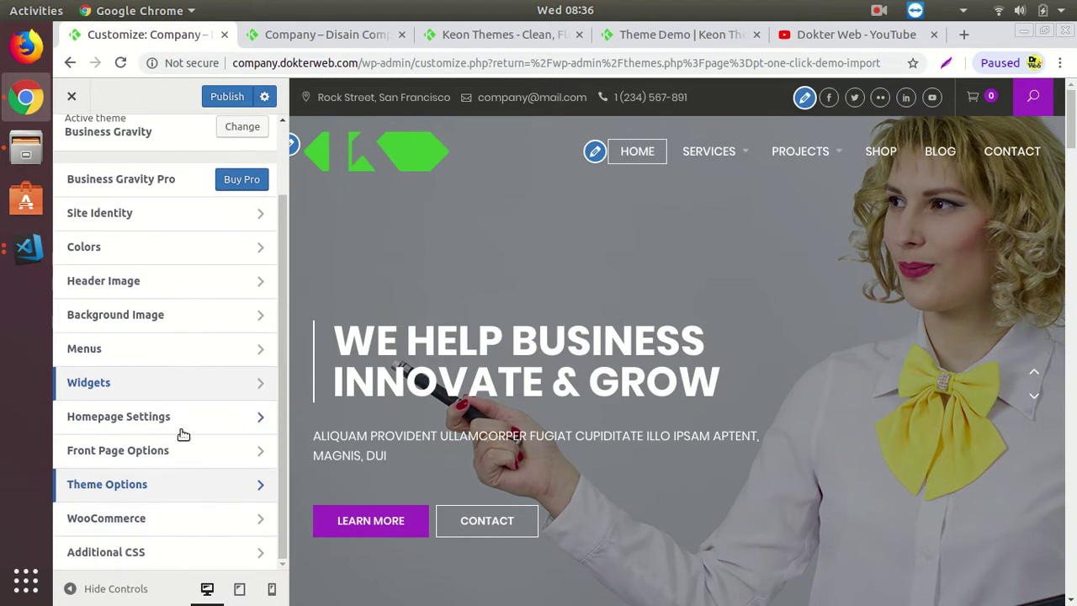
click(191, 558)
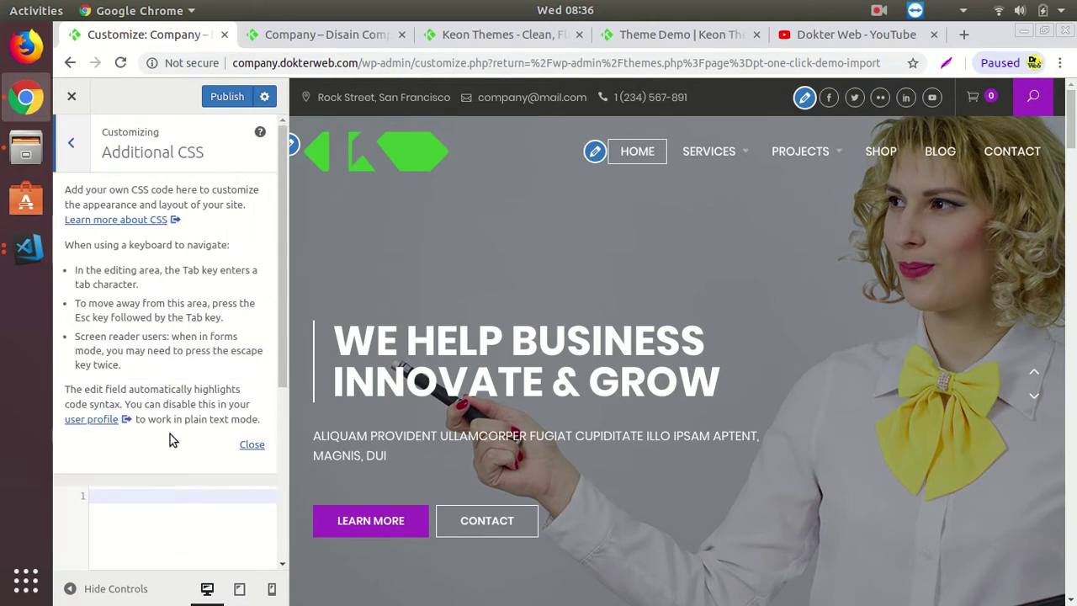
click(83, 157)
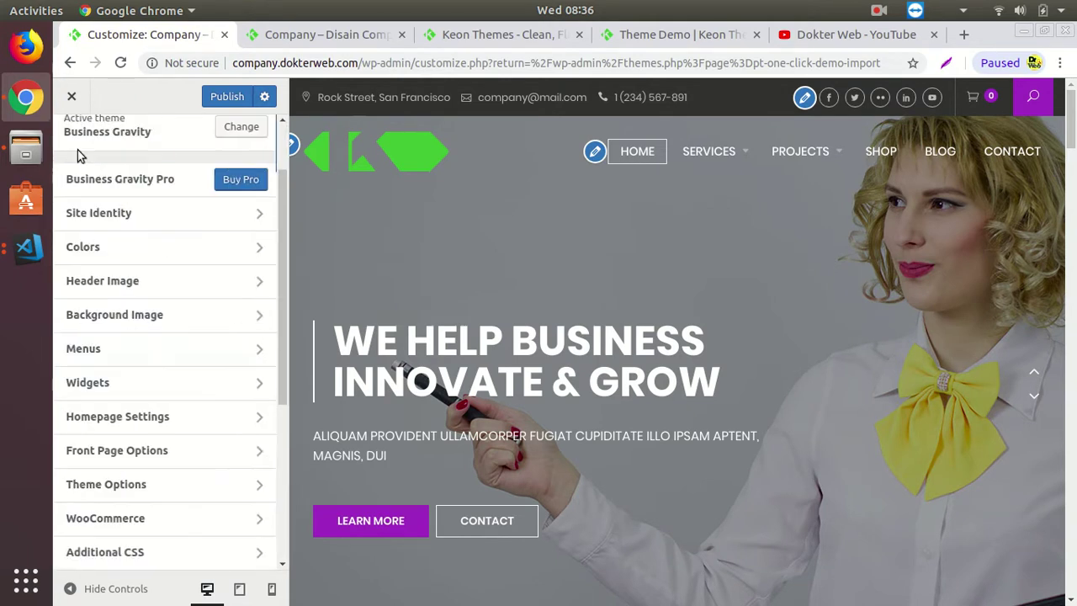
click(157, 487)
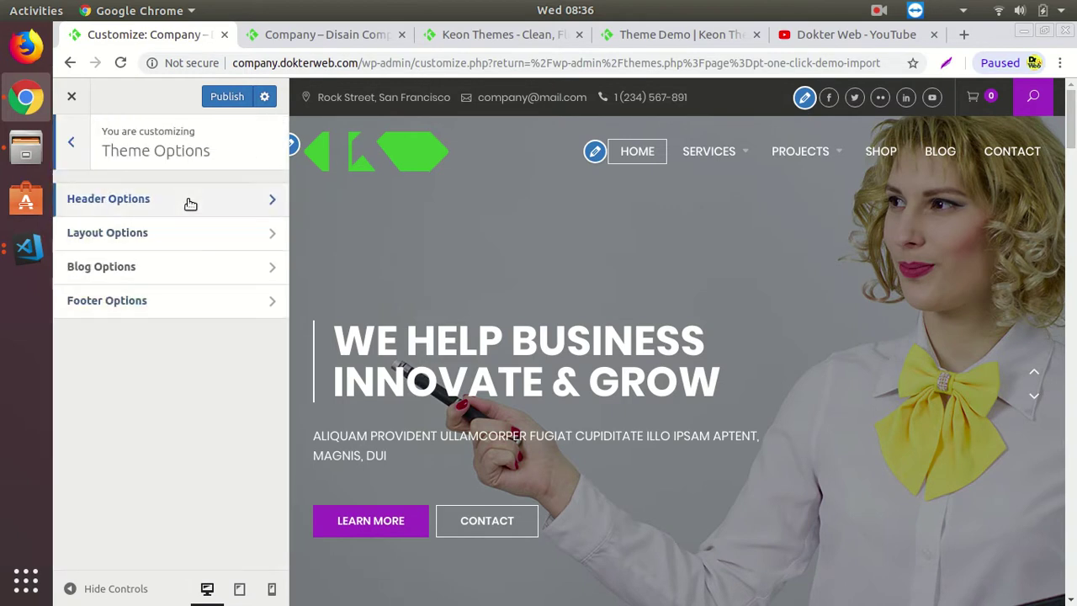
click(70, 142)
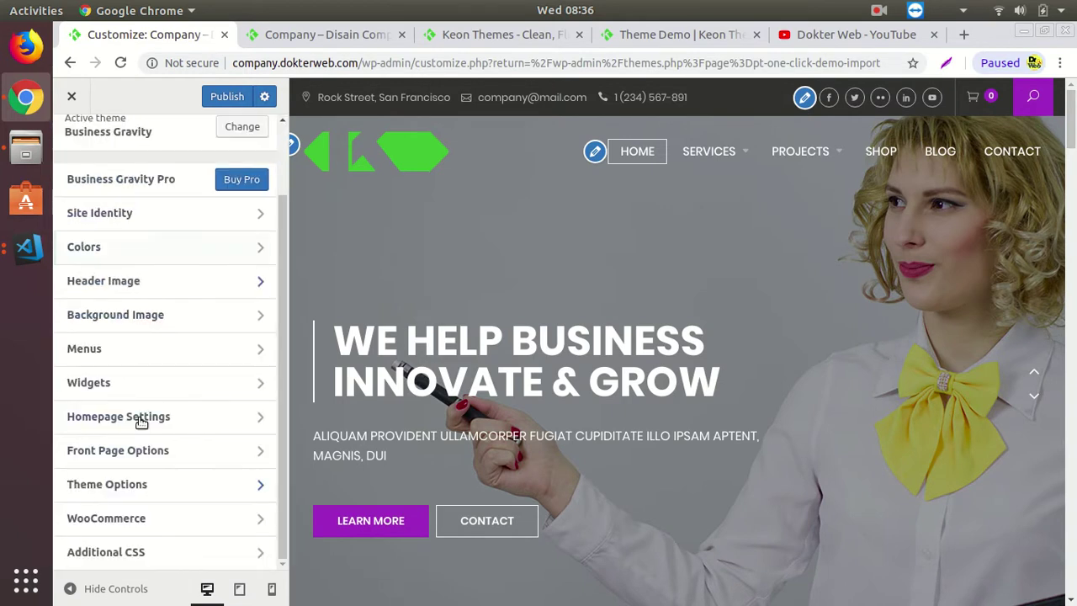
- View the front page Slider settings and try the slider's previous and next controls in the home page preview
click(151, 461)
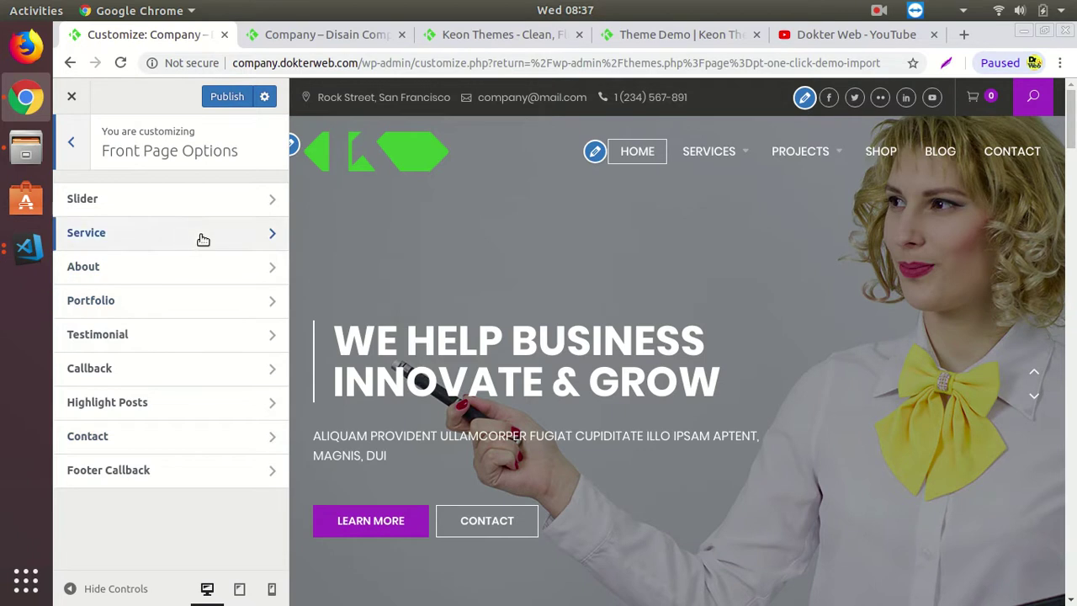
click(212, 208)
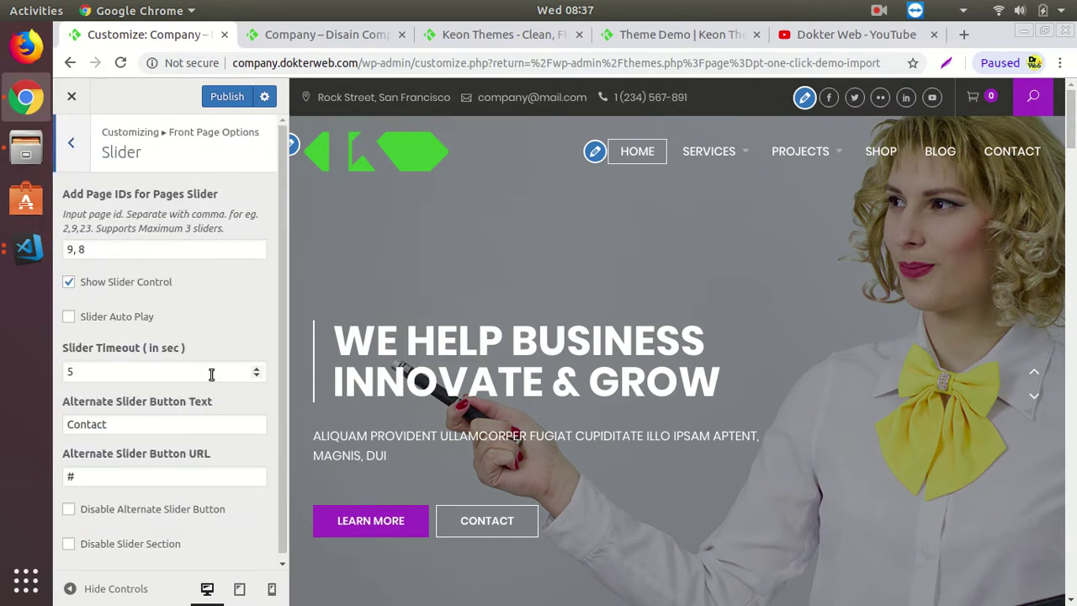
scroll(920, 424, down, 1)
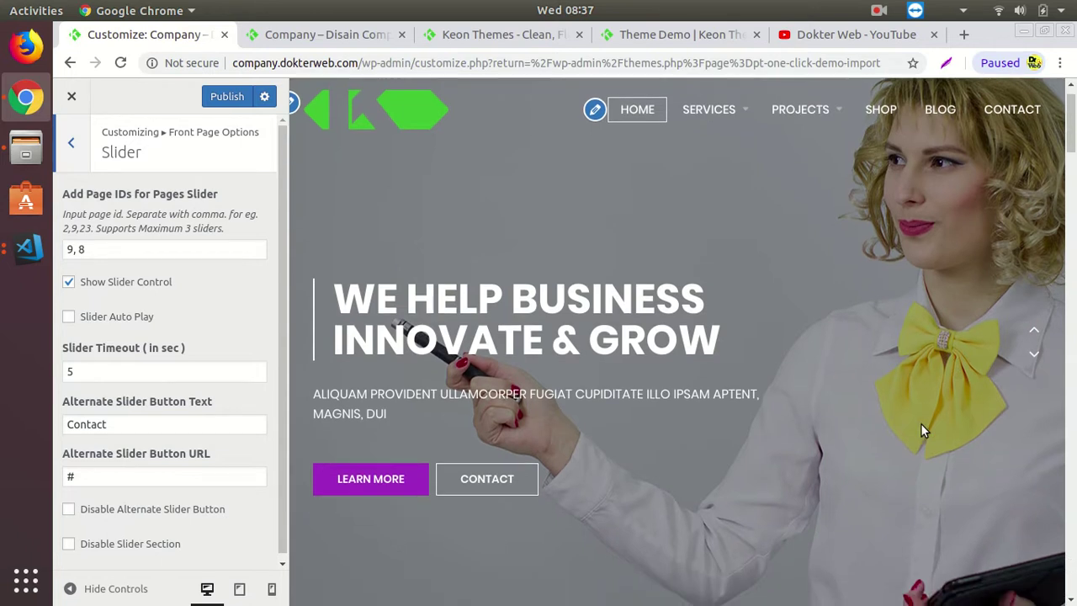
click(1034, 354)
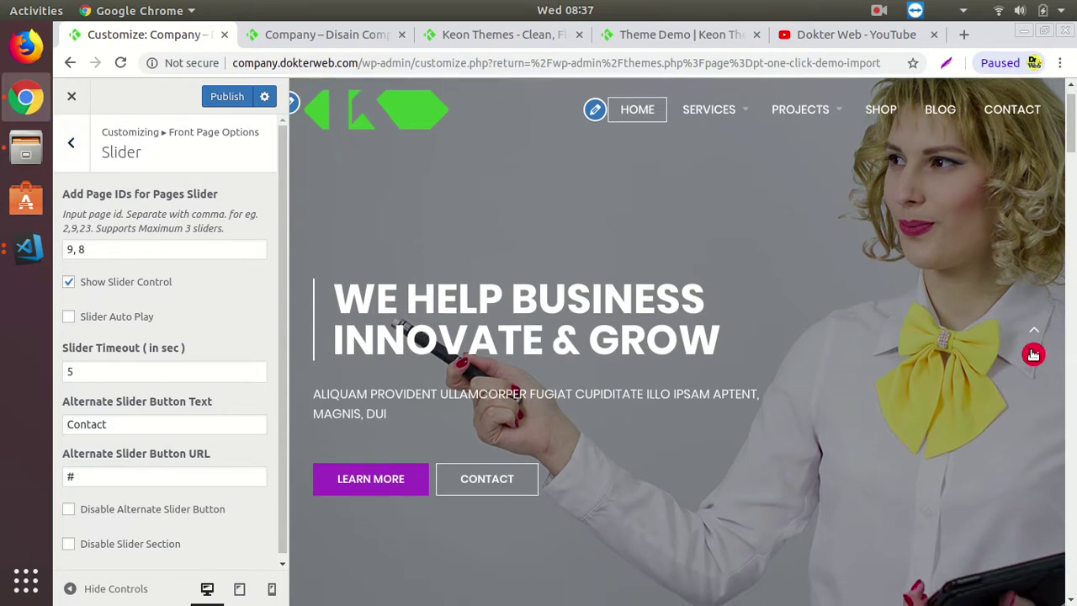
click(1035, 356)
click(1035, 331)
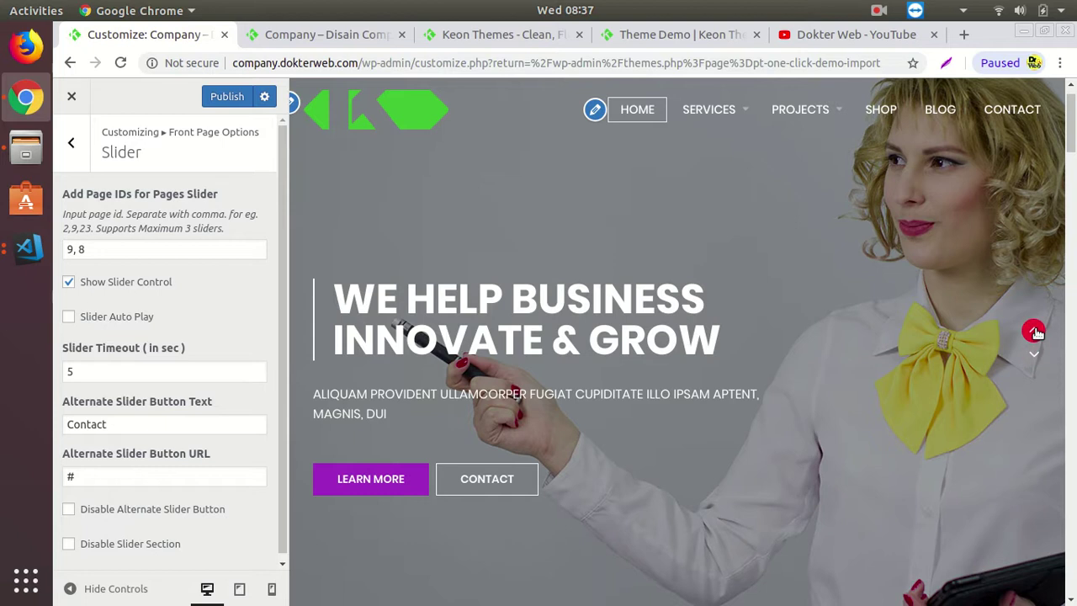
- Enable Slider Auto Play in the front page Slider settings and publish the changes
click(1034, 355)
click(1035, 331)
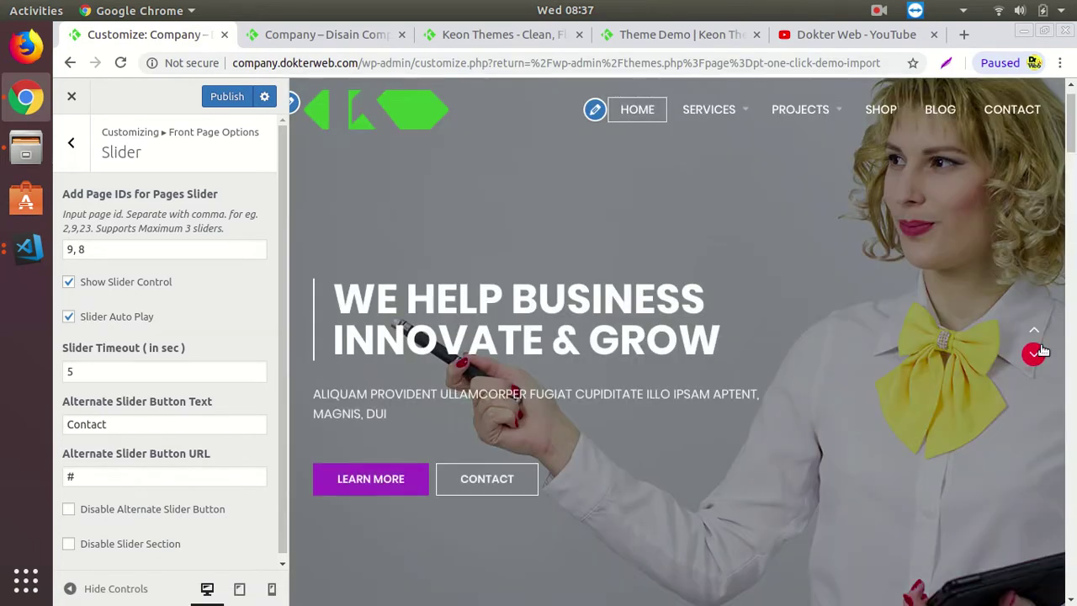
click(82, 250)
key(ctrl+a)
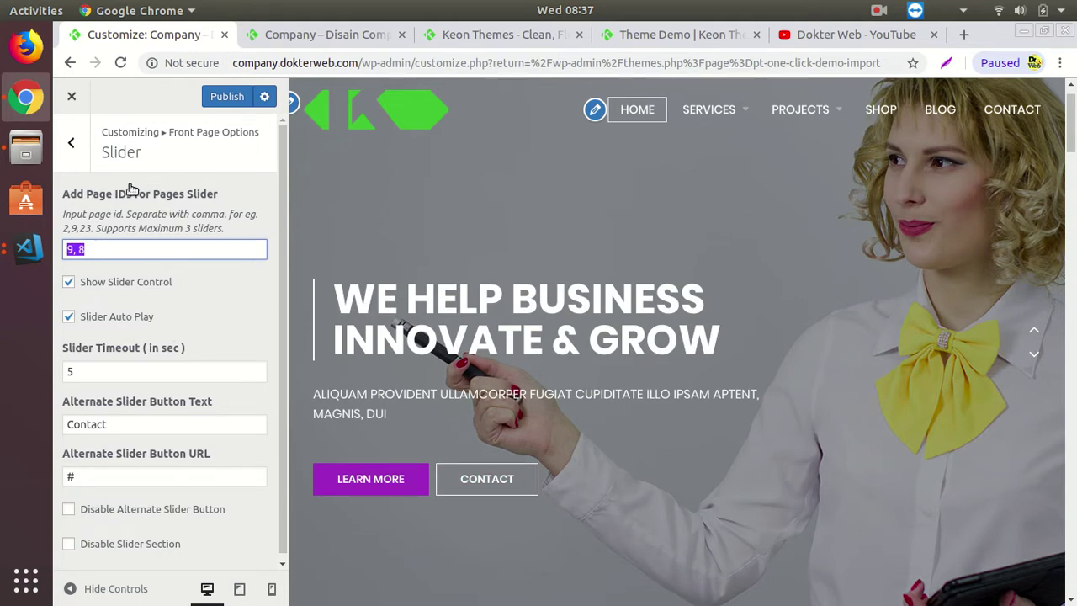
click(217, 99)
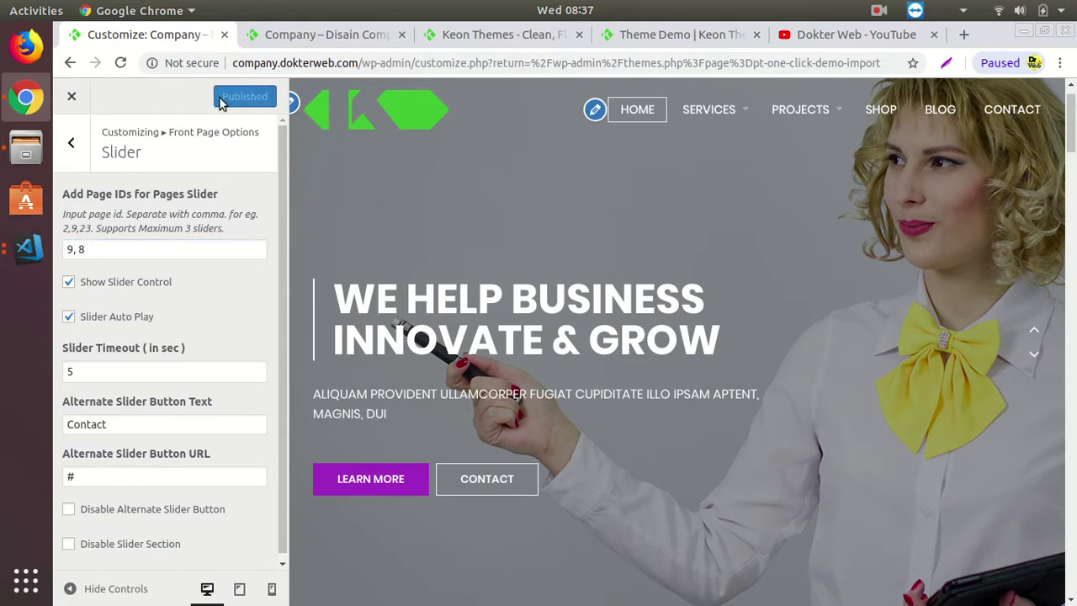
- Compare with the Business Gravity theme demo, and reload the live company site to view the published slider
click(610, 35)
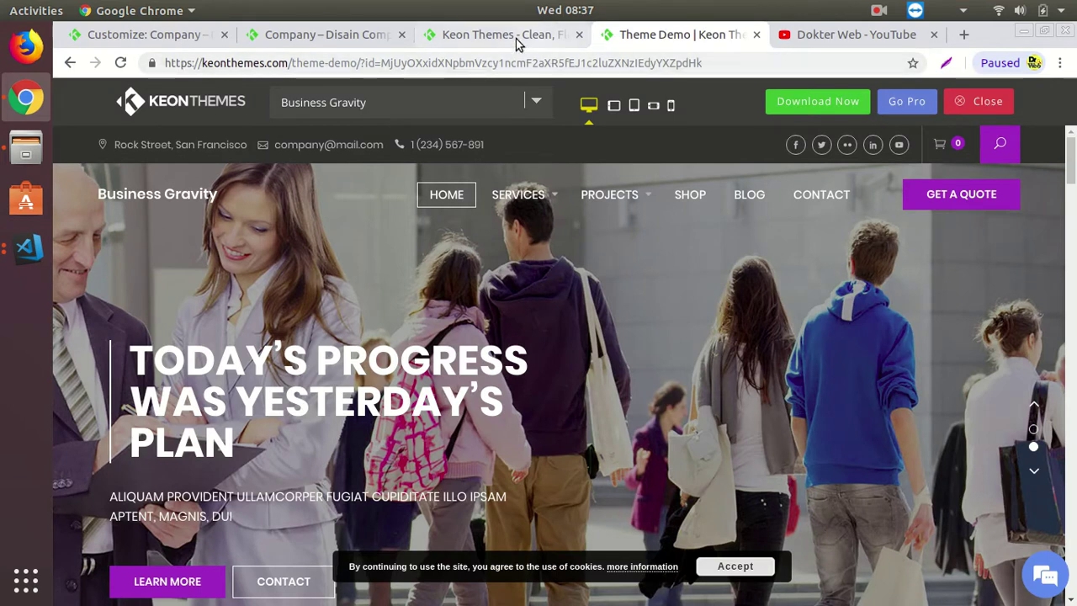
click(547, 38)
click(310, 38)
click(120, 63)
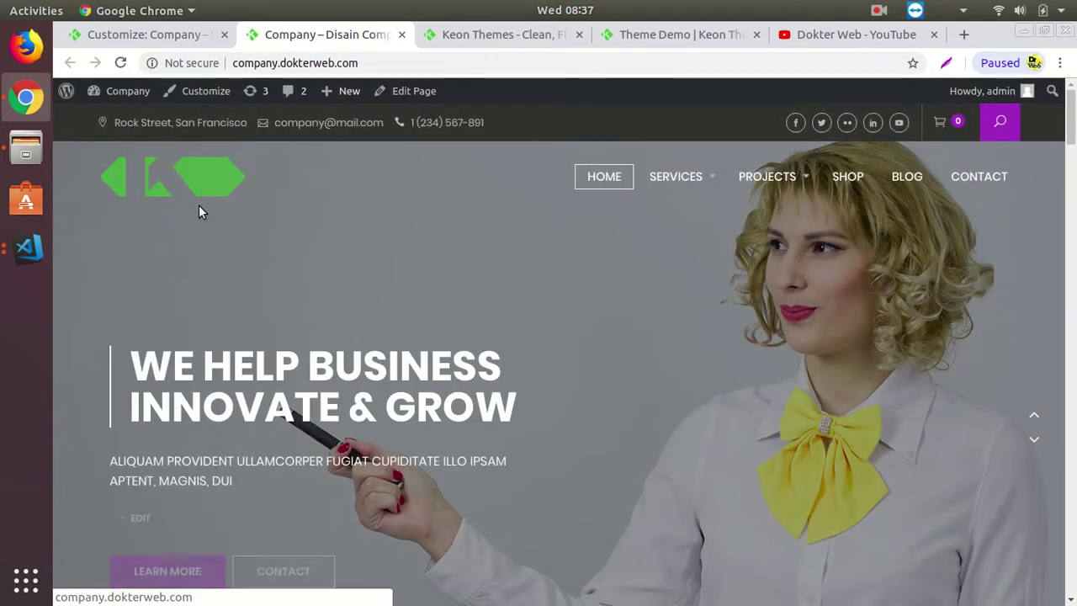
- Compare the live home page slider with the Business Gravity demo slider, trying the demo's previous and next controls
scroll(521, 505, down, 2)
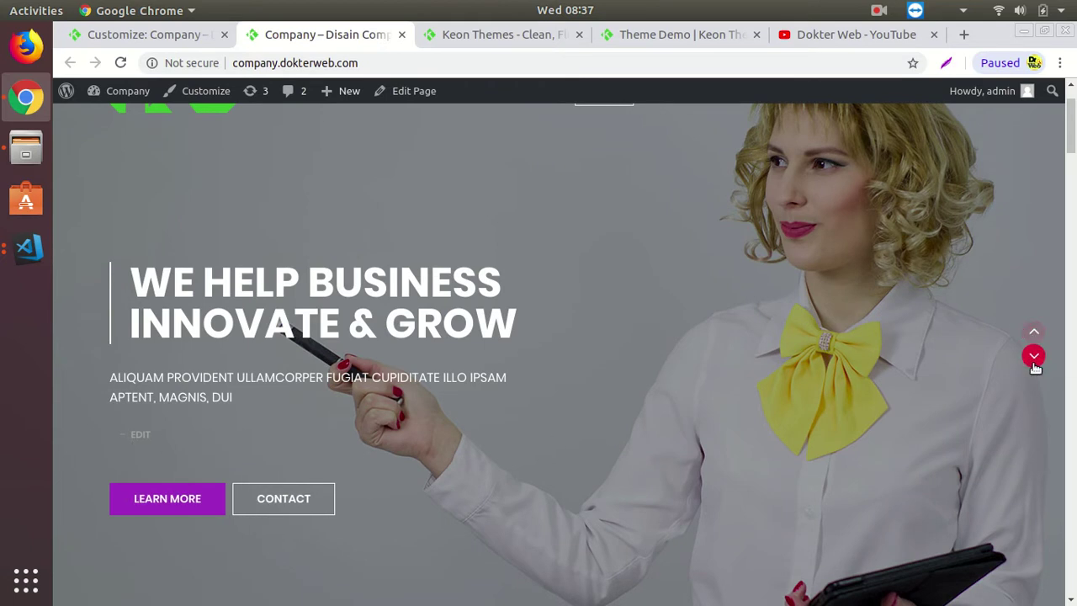
click(639, 35)
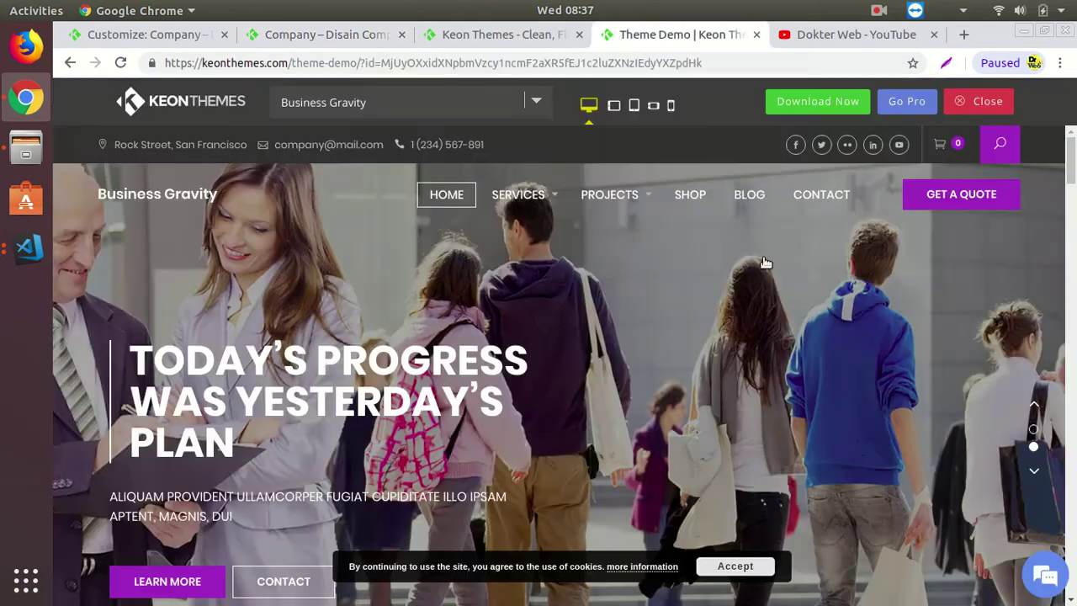
click(1032, 471)
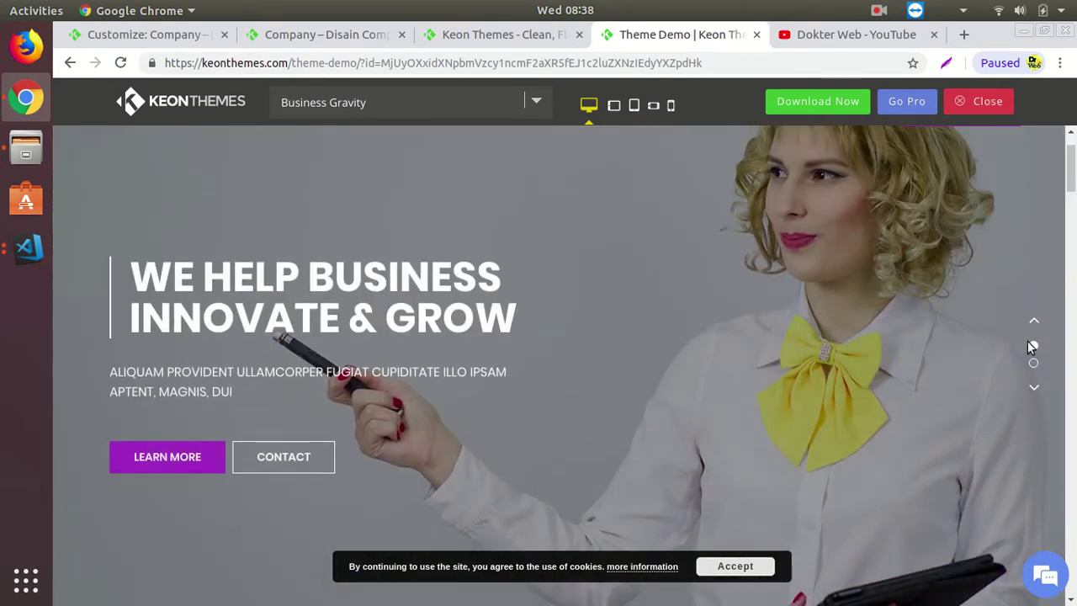
click(1035, 321)
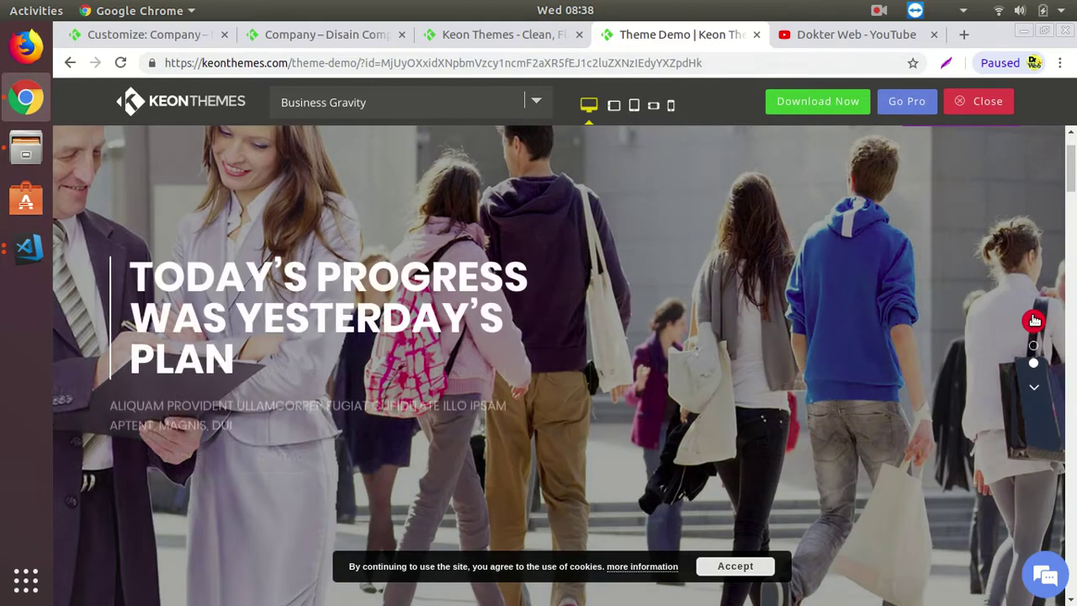
click(1034, 390)
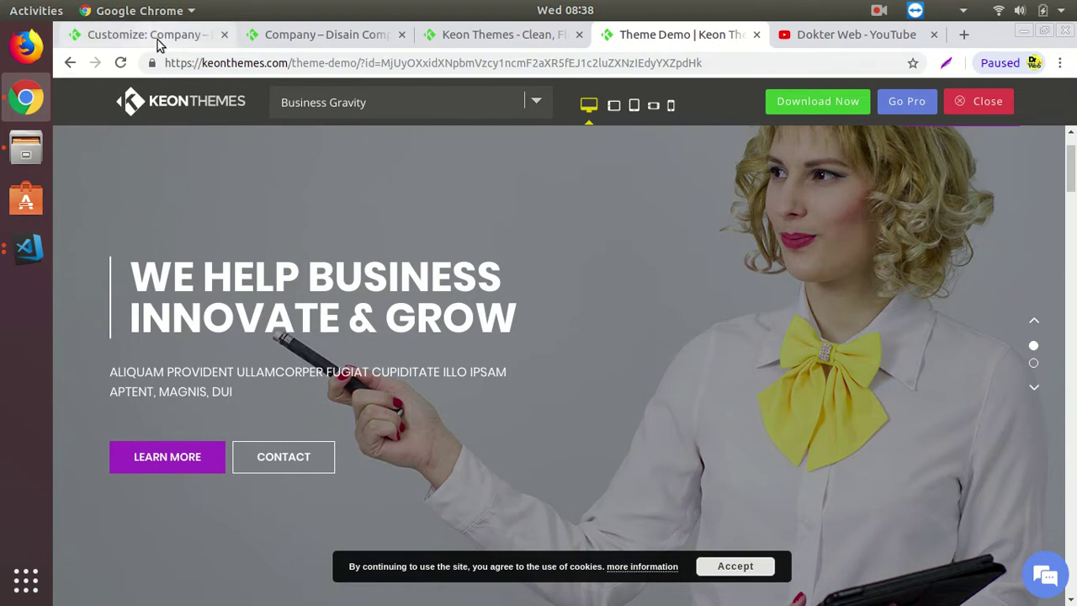
- Examine the Our Services section below the slider on the live company home page
click(307, 36)
scroll(343, 425, down, 3)
scroll(343, 425, down, 3)
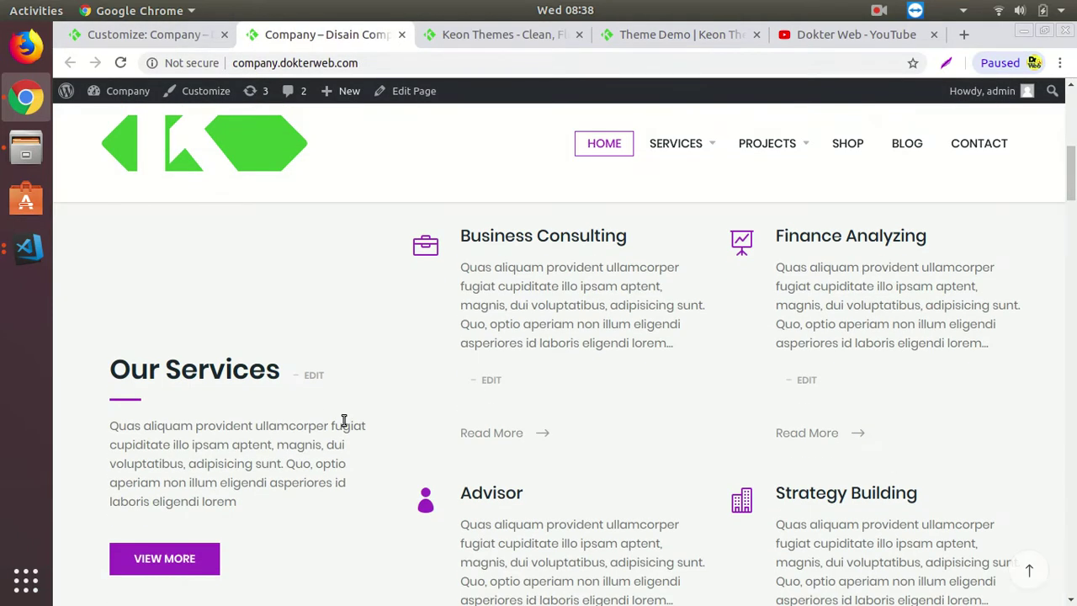
scroll(425, 446, down, 1)
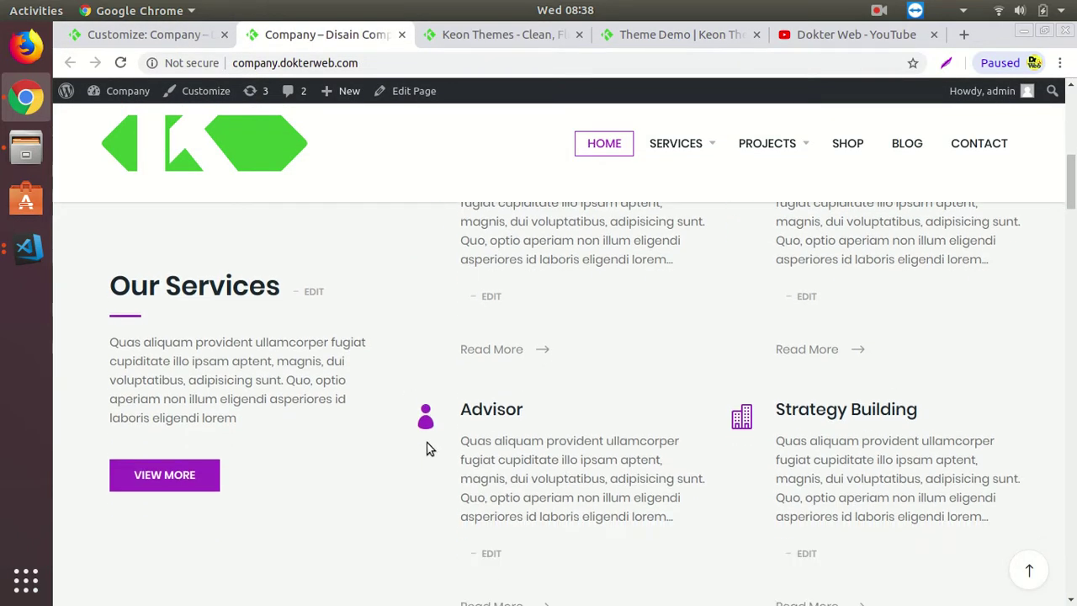
scroll(729, 344, up, 1)
scroll(656, 359, up, 2)
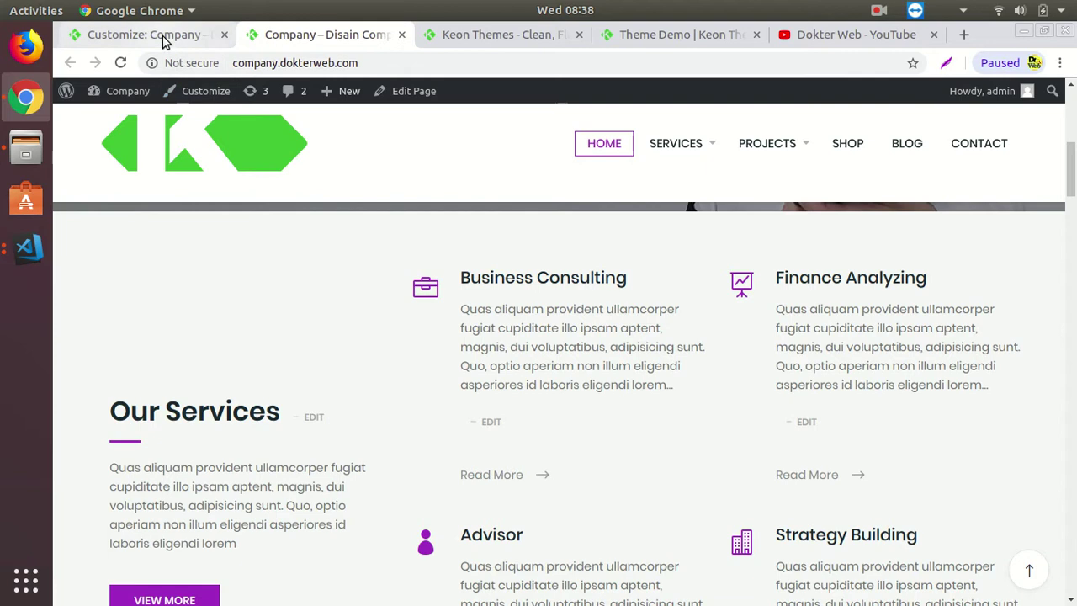
scroll(584, 328, up, 7)
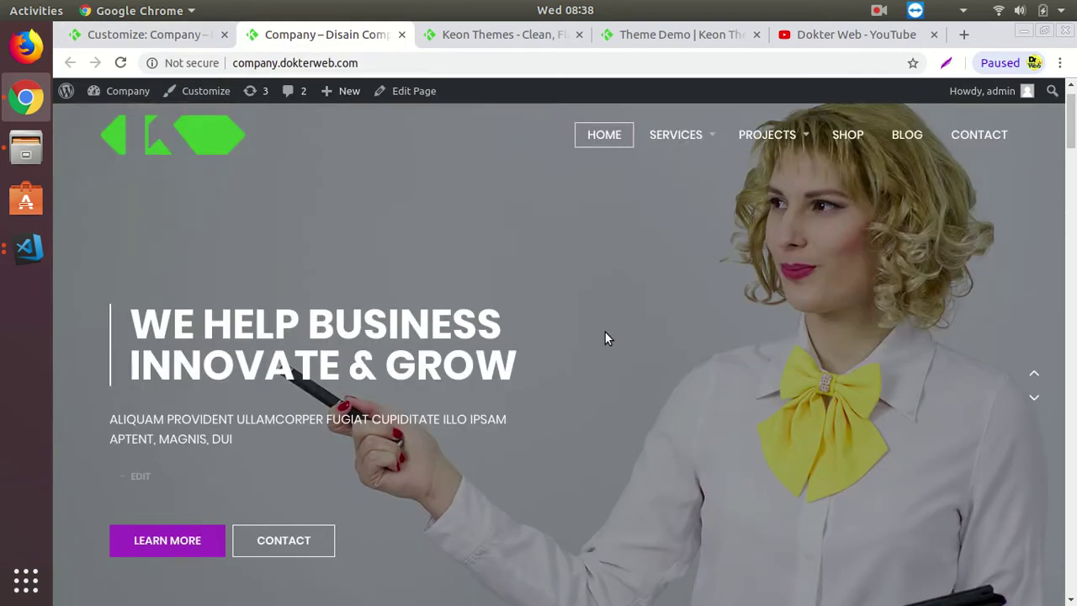
scroll(592, 343, down, 5)
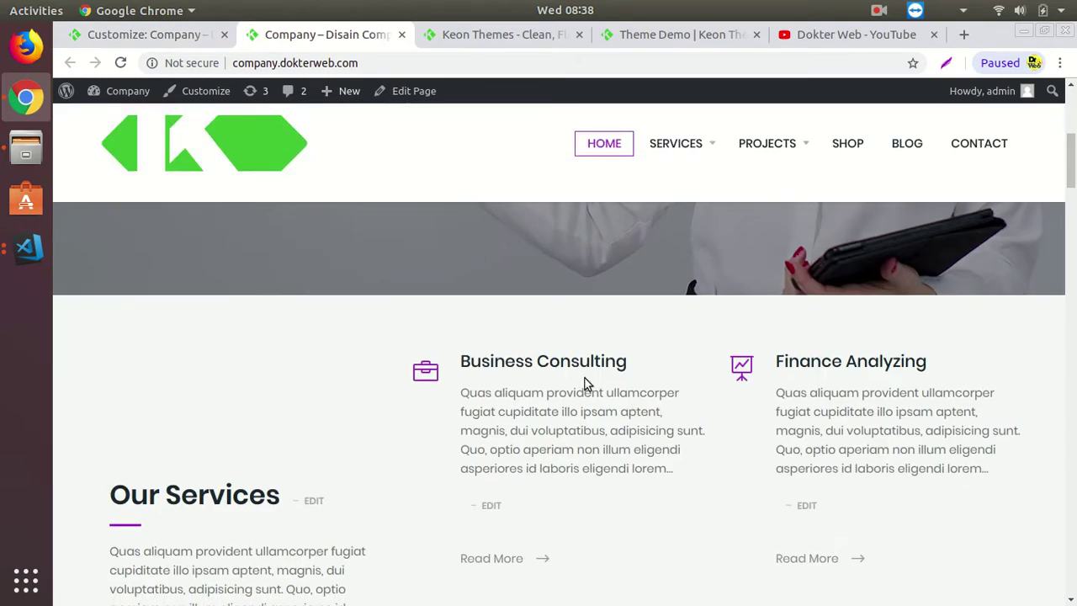
scroll(584, 365, up, 3)
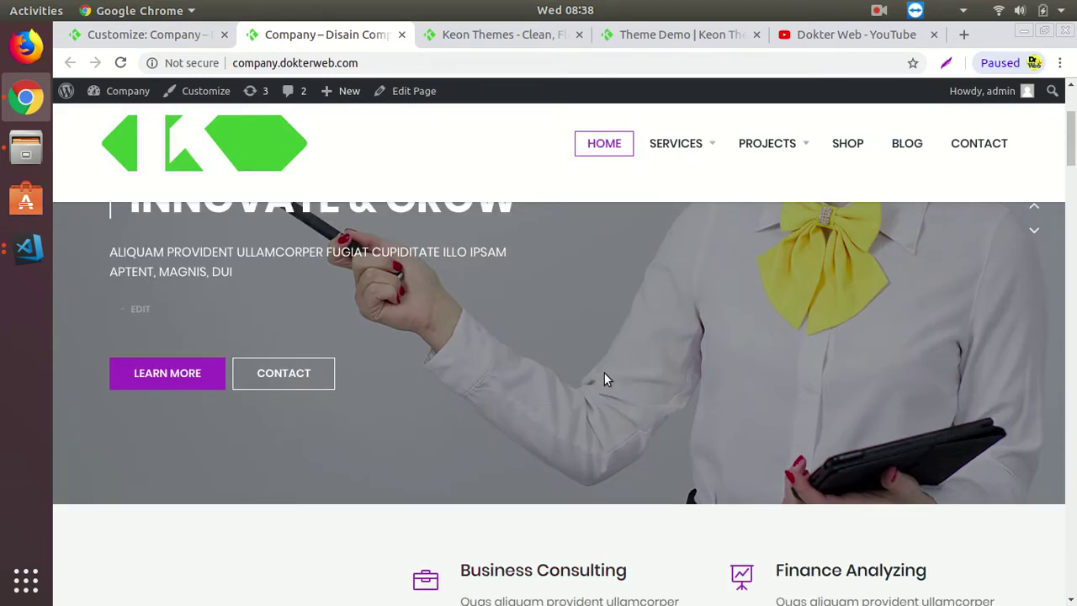
scroll(609, 337, down, 3)
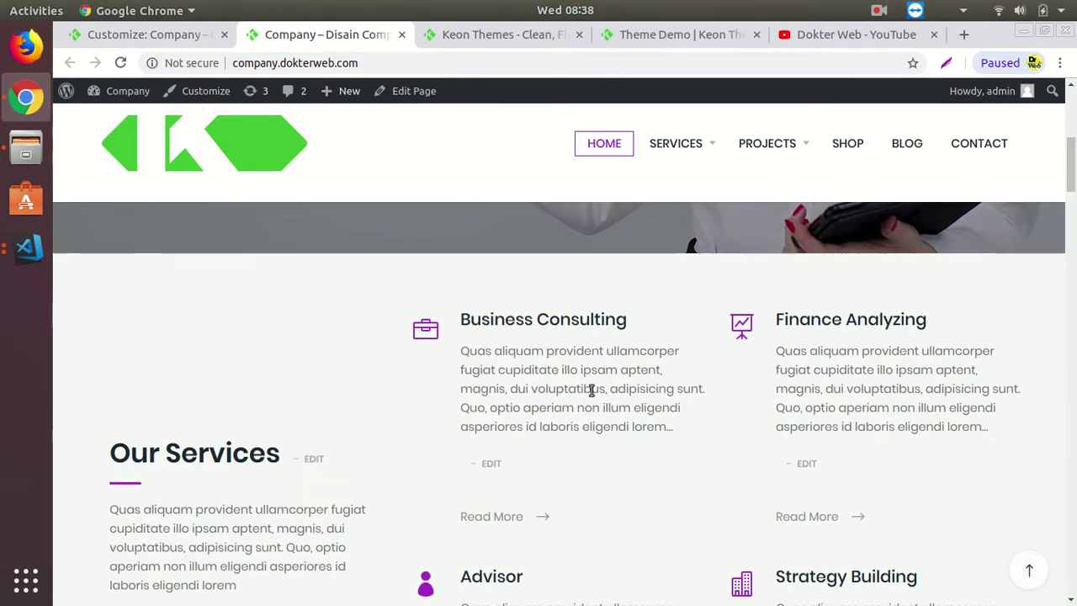
- View the Service settings under Front Page Options, highlight the Service Page IDs, and close the Customizer
click(169, 32)
click(71, 142)
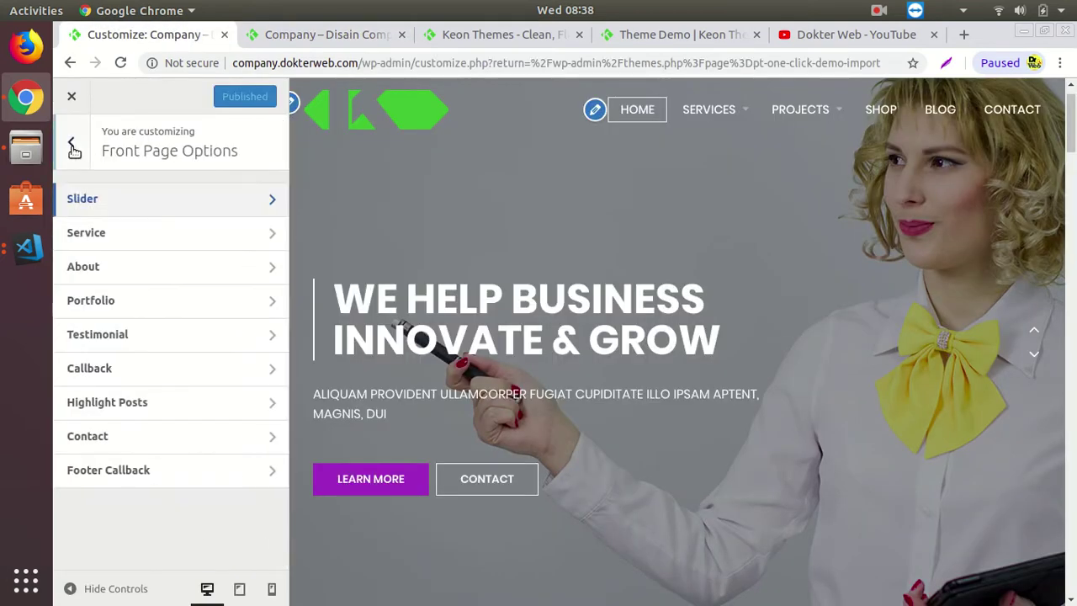
click(105, 232)
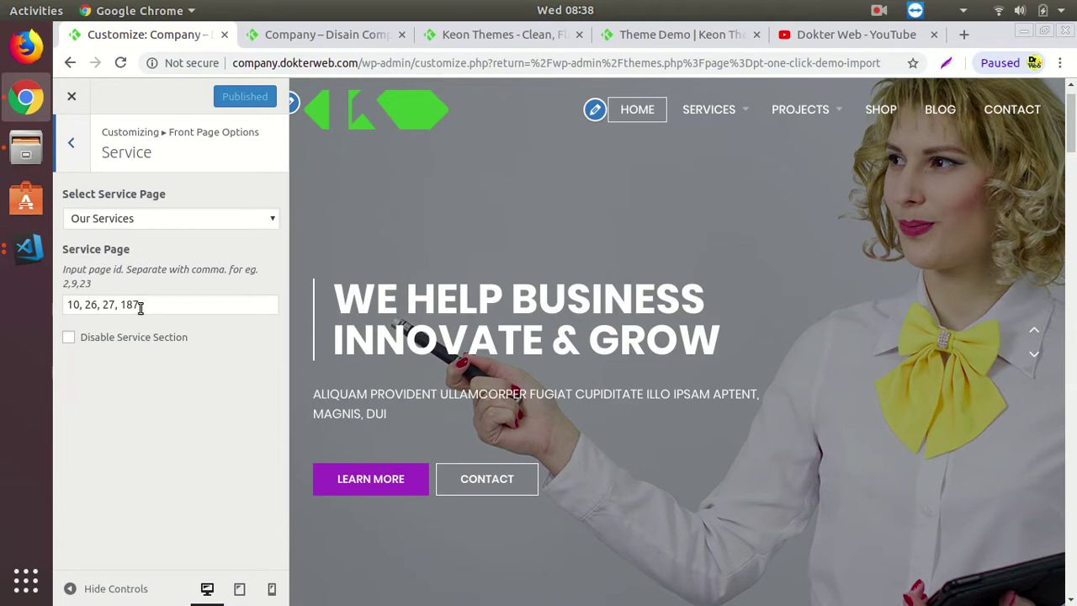
drag(137, 308, 32, 306)
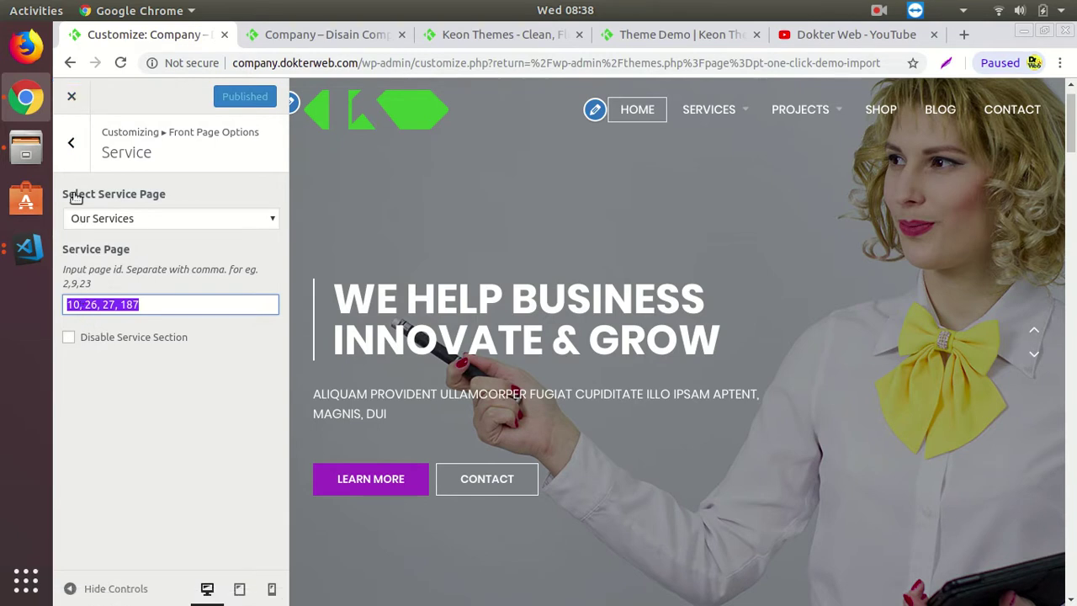
click(74, 99)
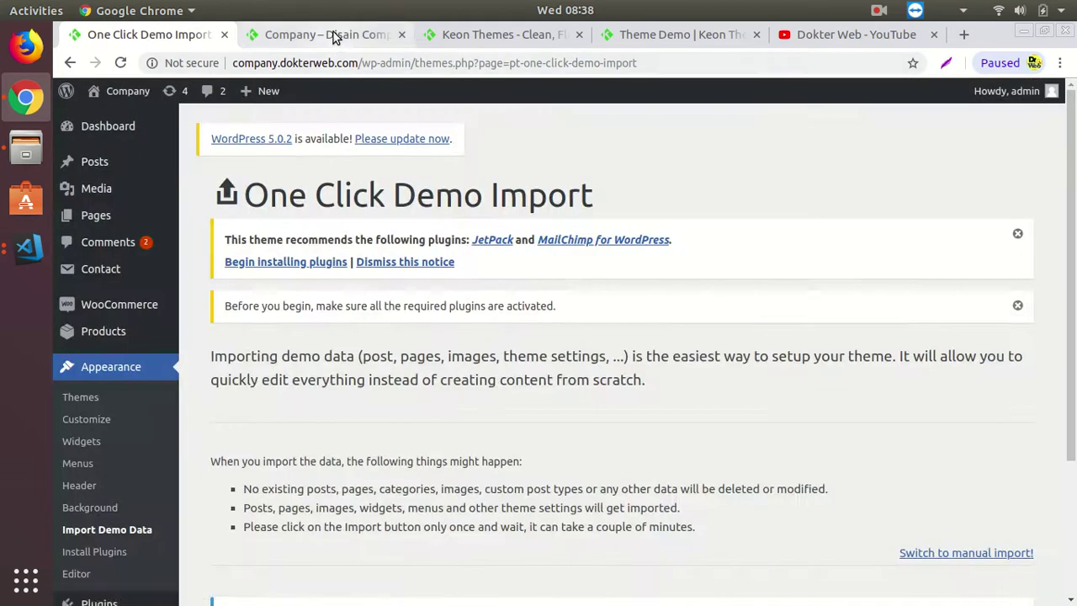
- View the Business depends on plan section on the live home page, and open the admin list of all pages
click(334, 35)
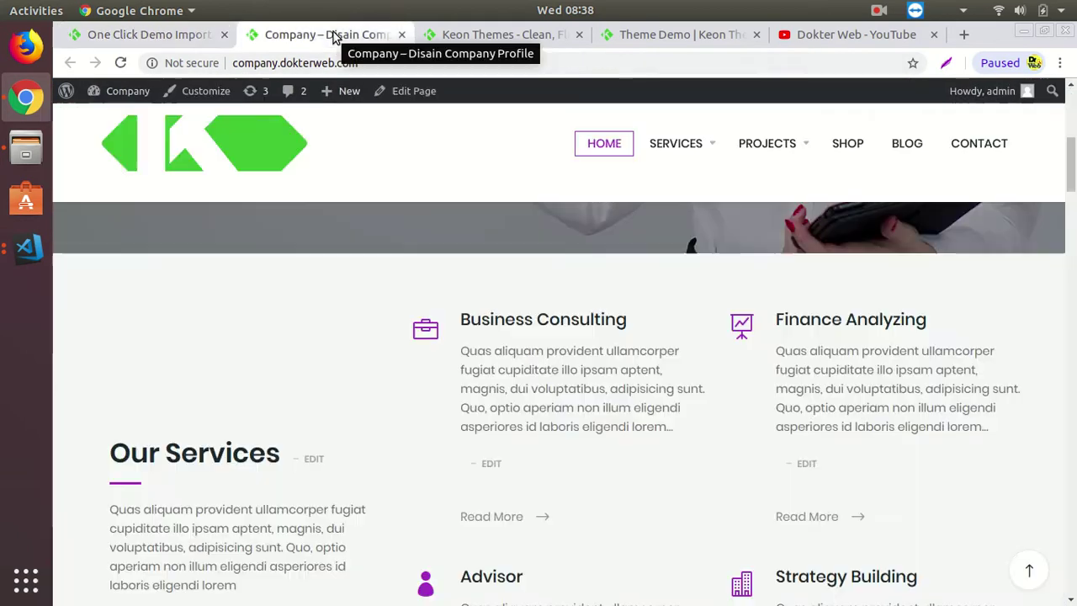
scroll(649, 497, down, 10)
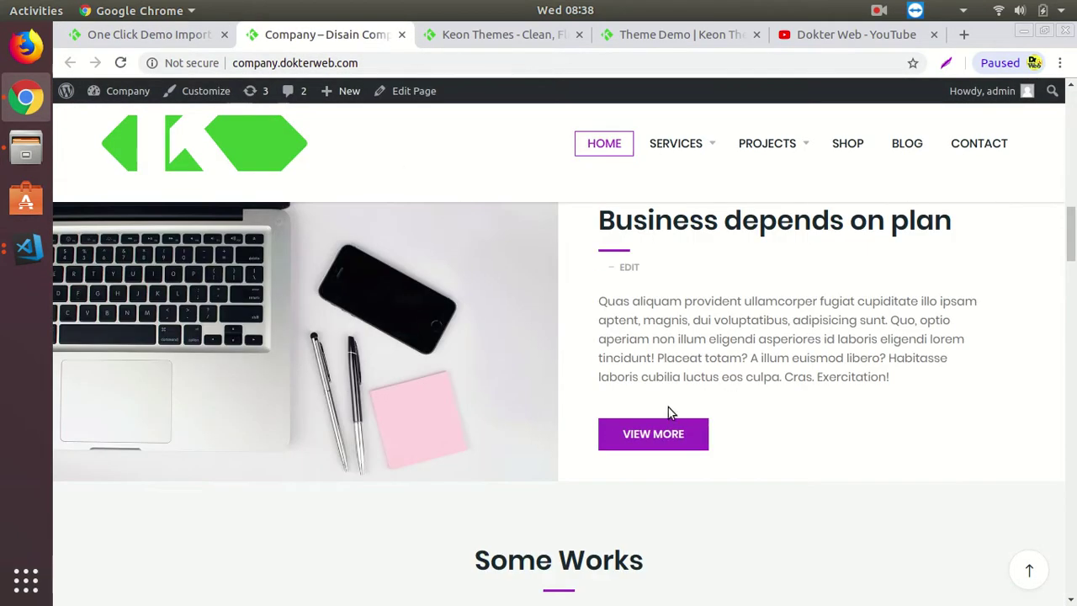
scroll(536, 347, up, 1)
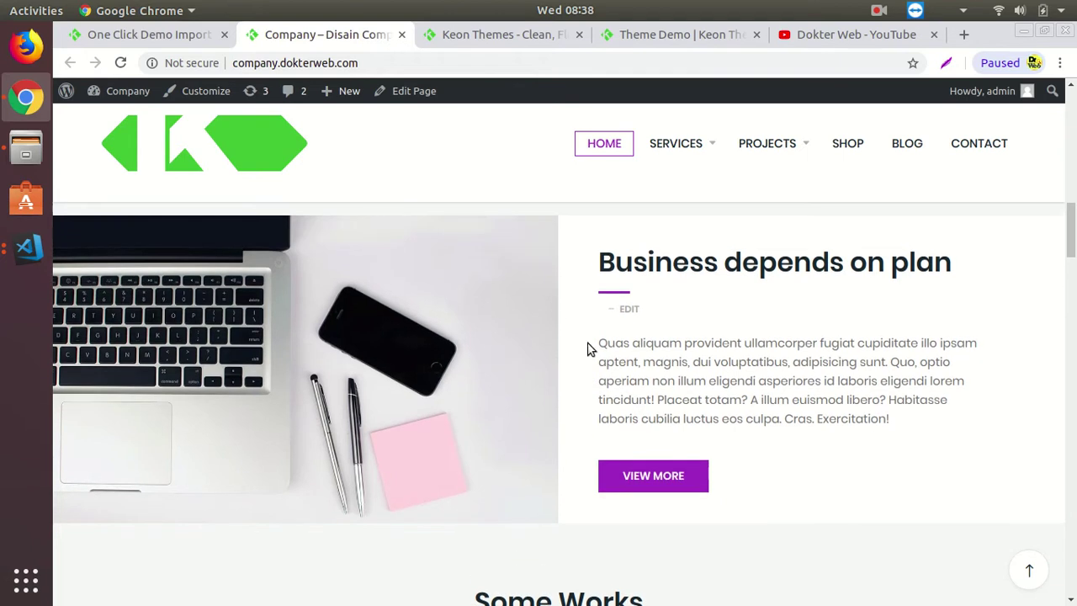
click(181, 35)
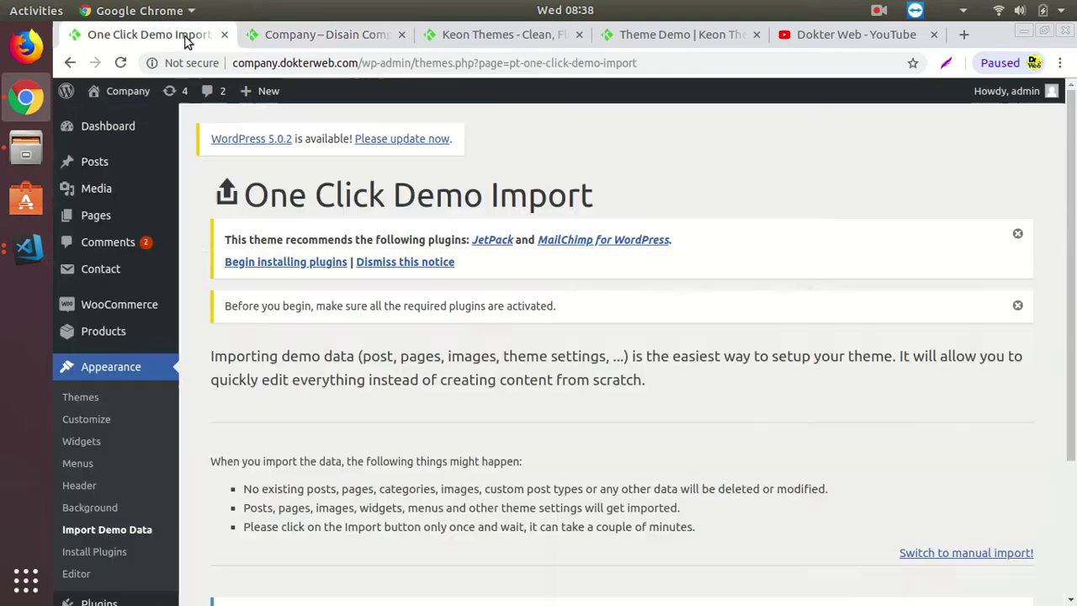
click(117, 214)
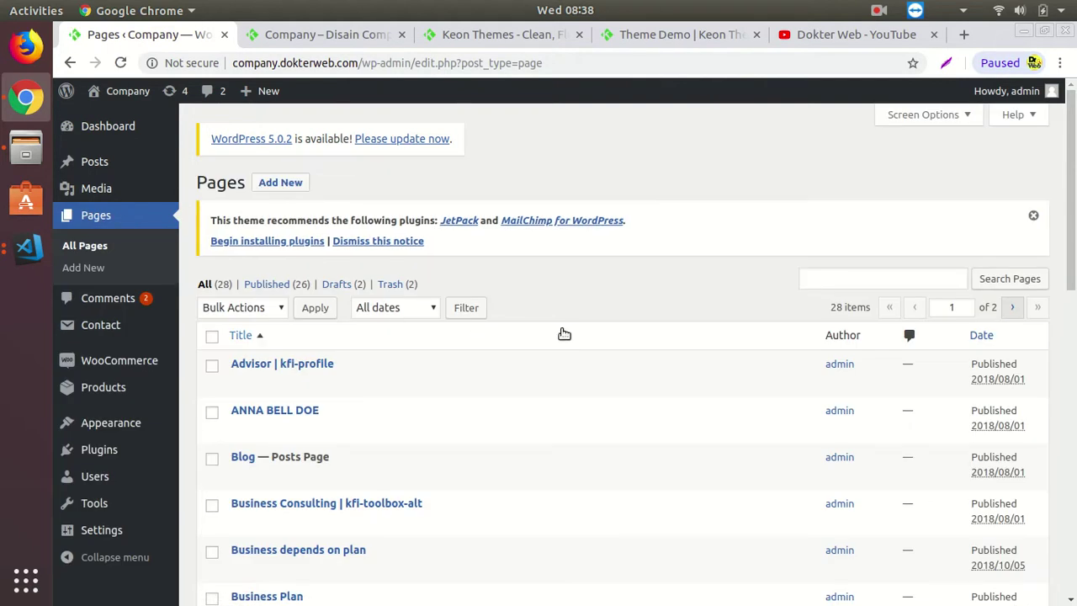
scroll(609, 405, down, 3)
- Compare the service items on the live home page with the entries in the admin Pages list
click(334, 36)
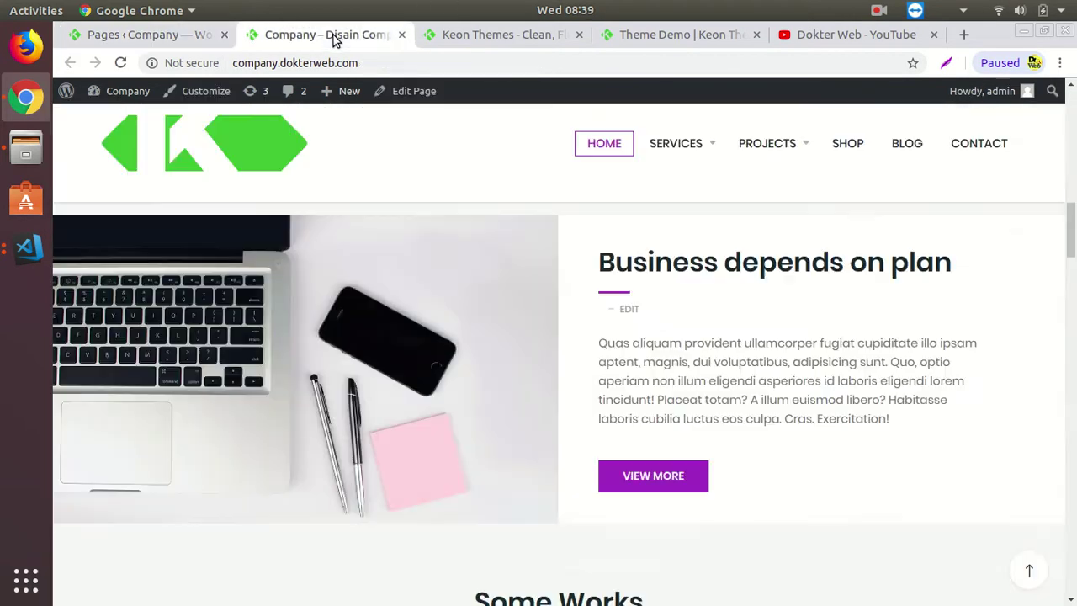
scroll(752, 331, up, 8)
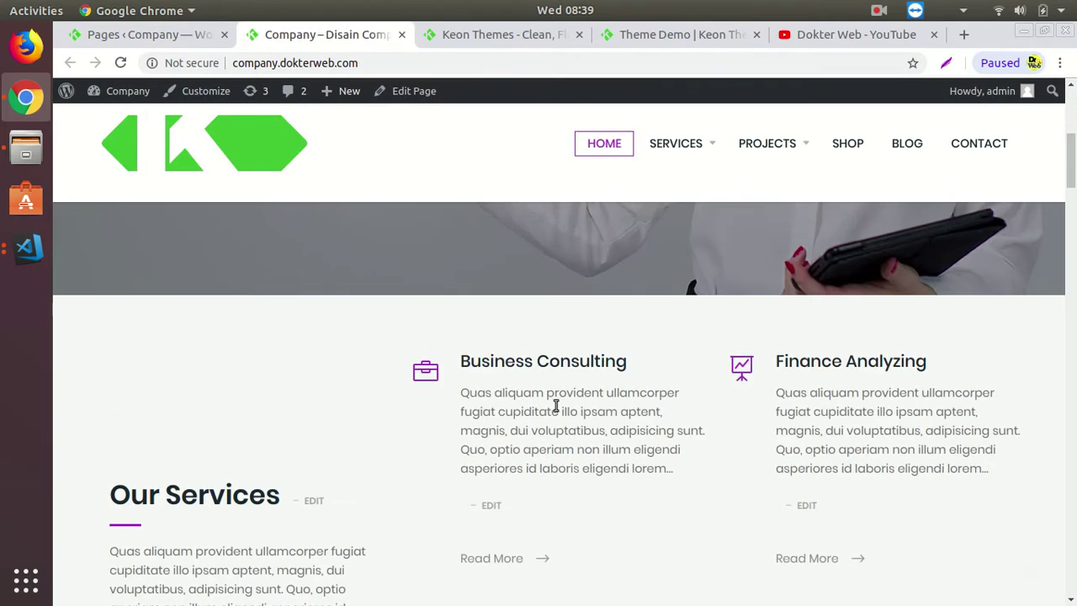
click(147, 35)
scroll(683, 305, up, 3)
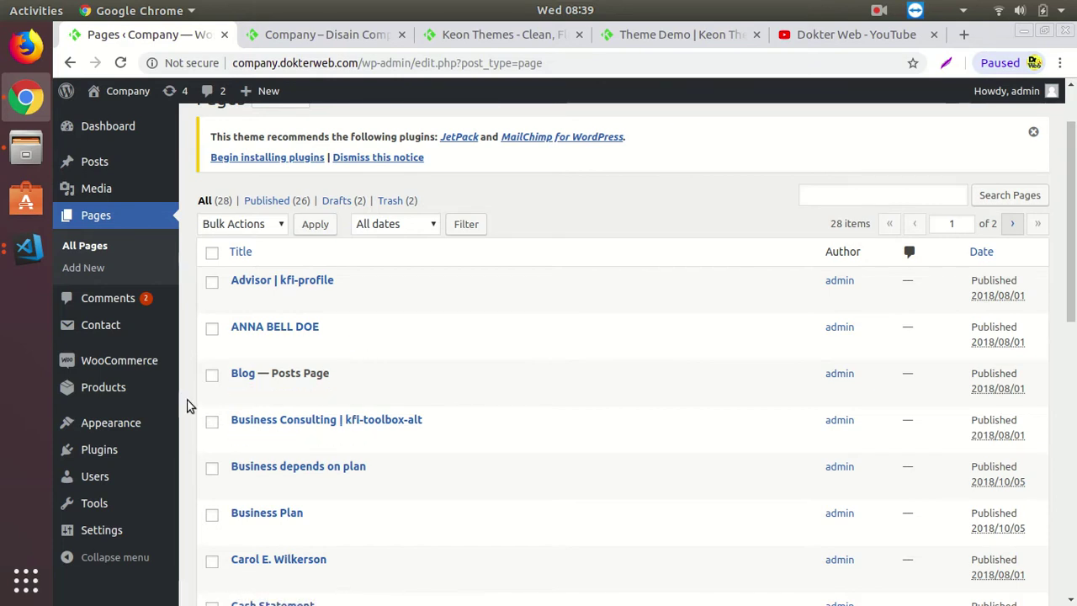
scroll(203, 408, down, 3)
scroll(206, 400, down, 1)
scroll(143, 429, down, 5)
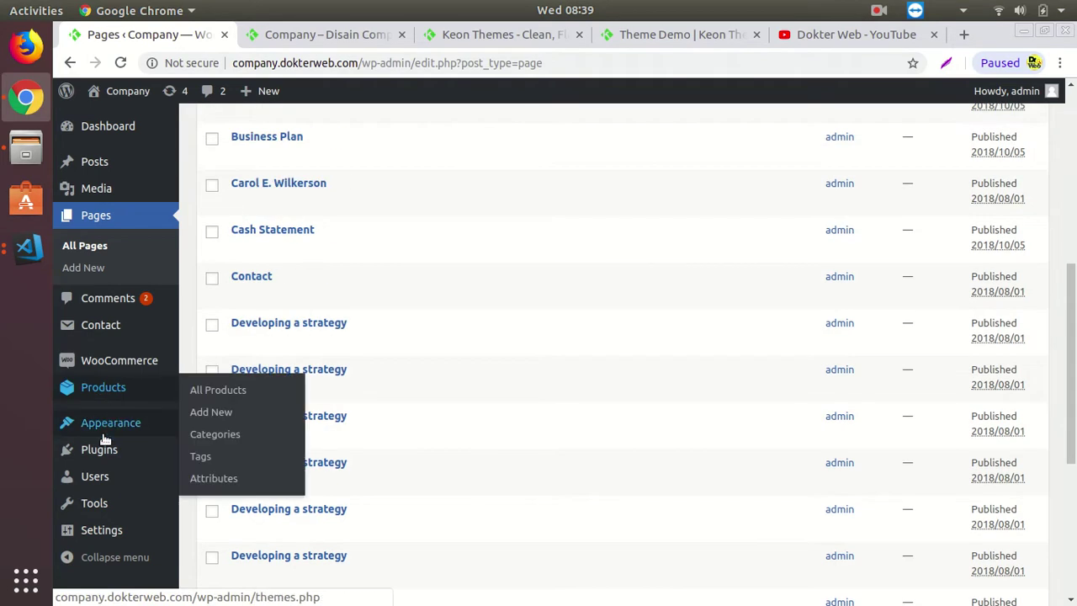
- Set the site's permalink structure to Plain in Permalink Settings and save the changes
mouse_move(115, 532)
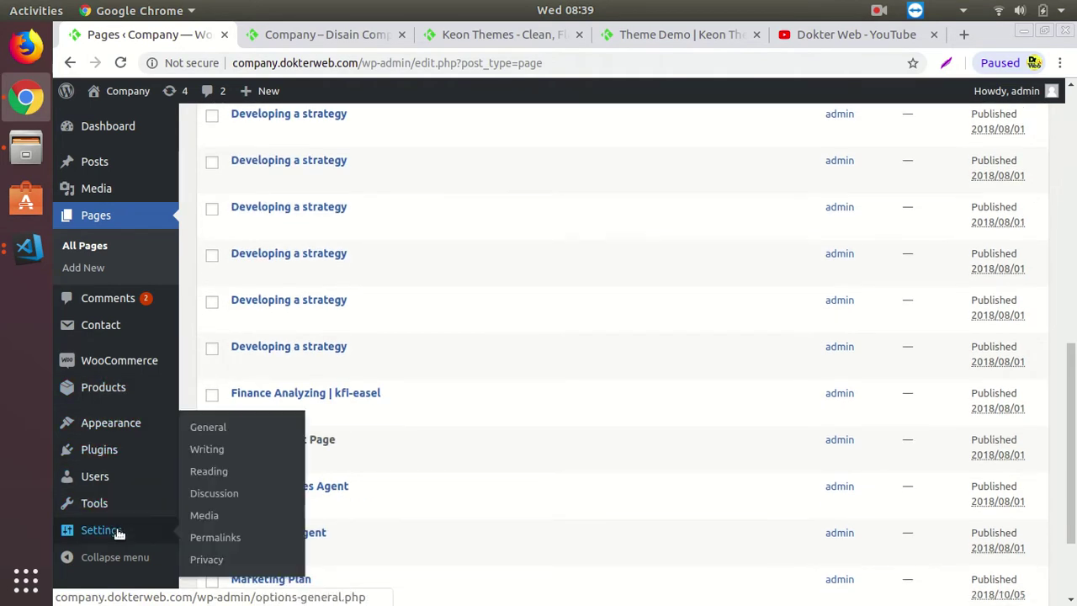
click(209, 539)
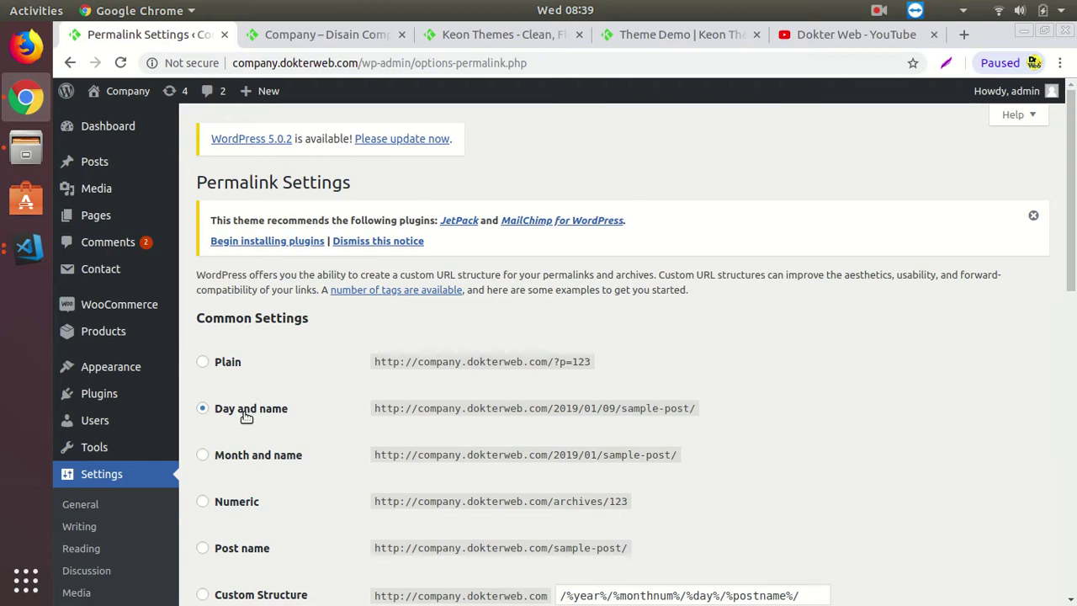
click(202, 363)
scroll(836, 341, down, 12)
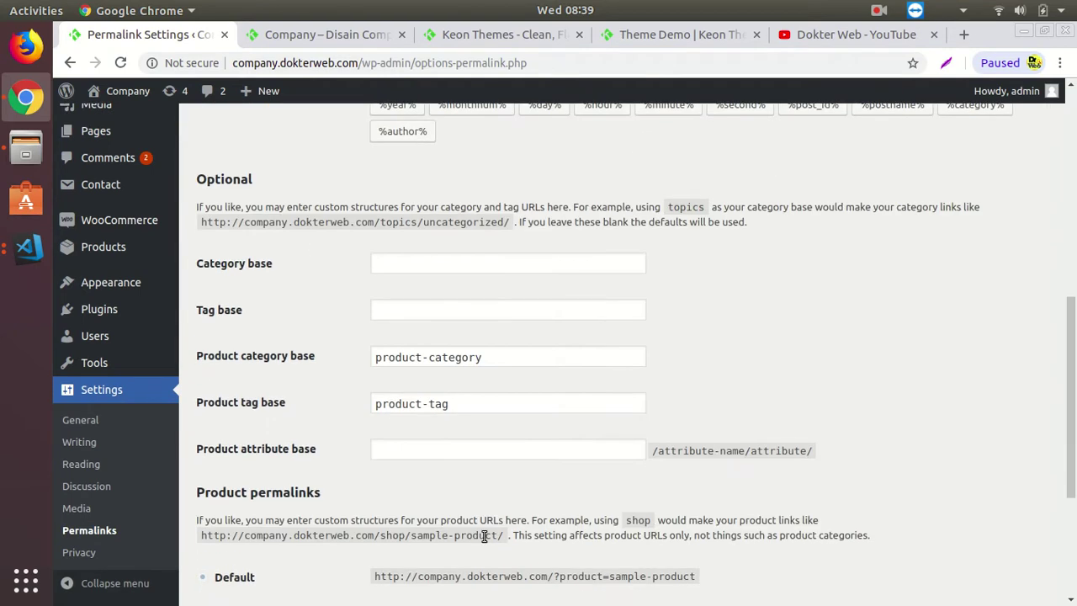
scroll(484, 536, down, 5)
click(238, 524)
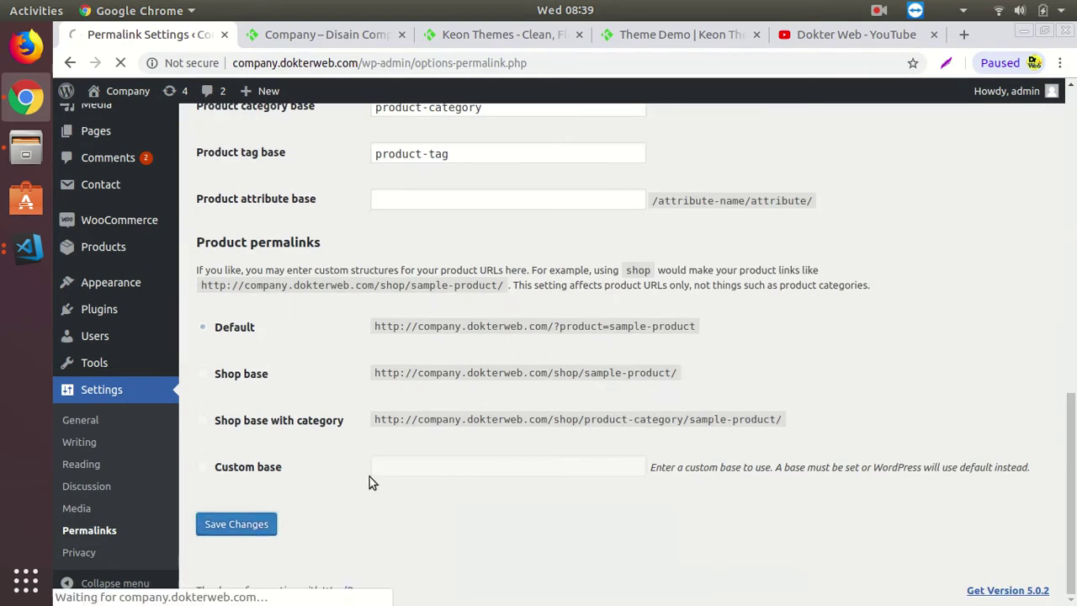
- Return to the Pages list, view the Quick Edit fields of the Business Consulting page, and cancel without changes
mouse_move(114, 361)
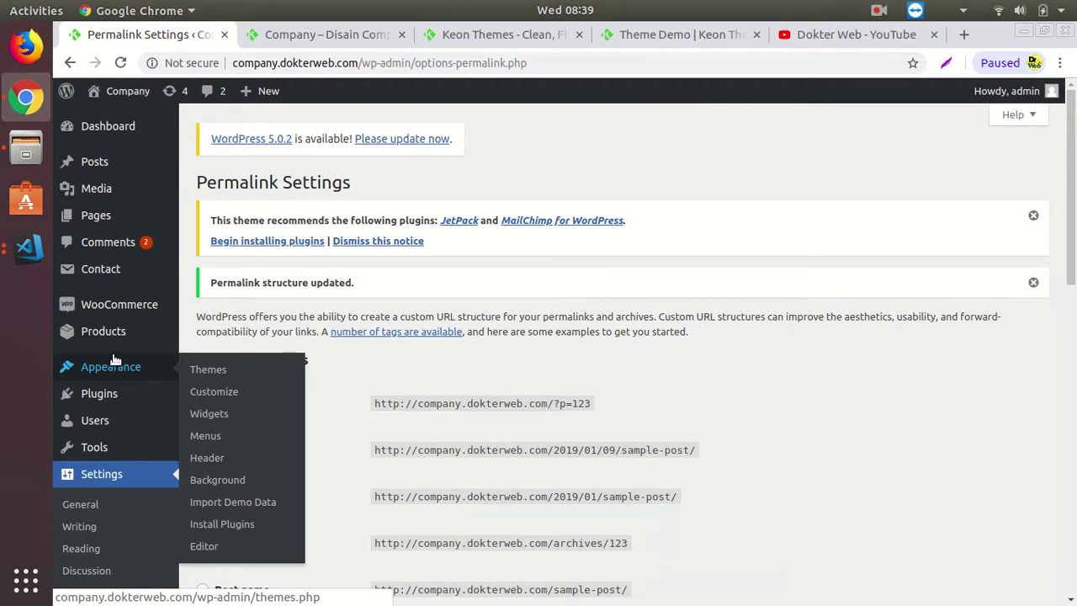
mouse_move(114, 218)
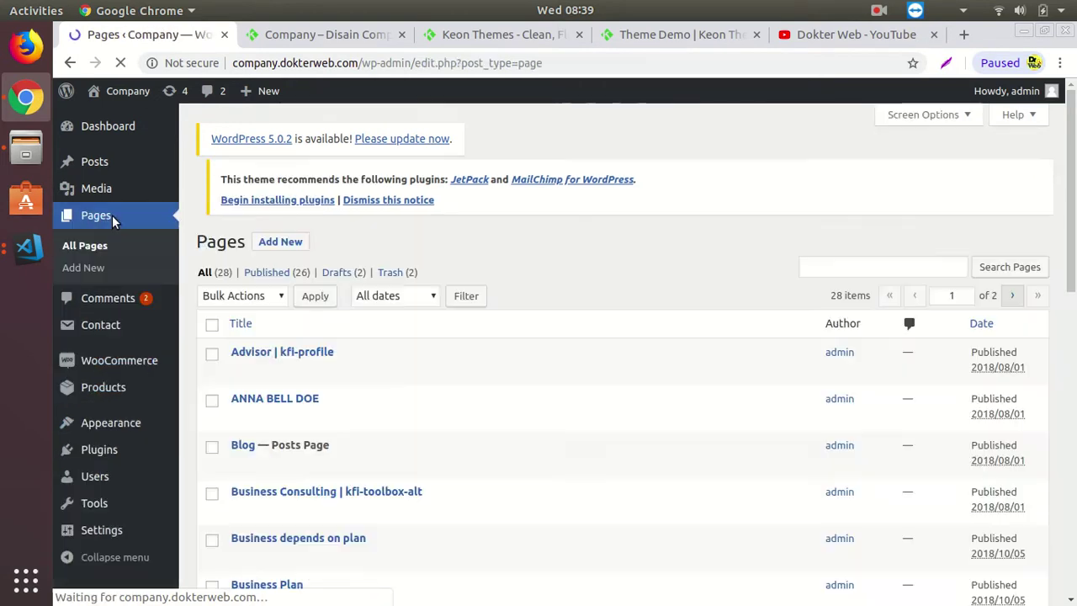
scroll(374, 428, down, 3)
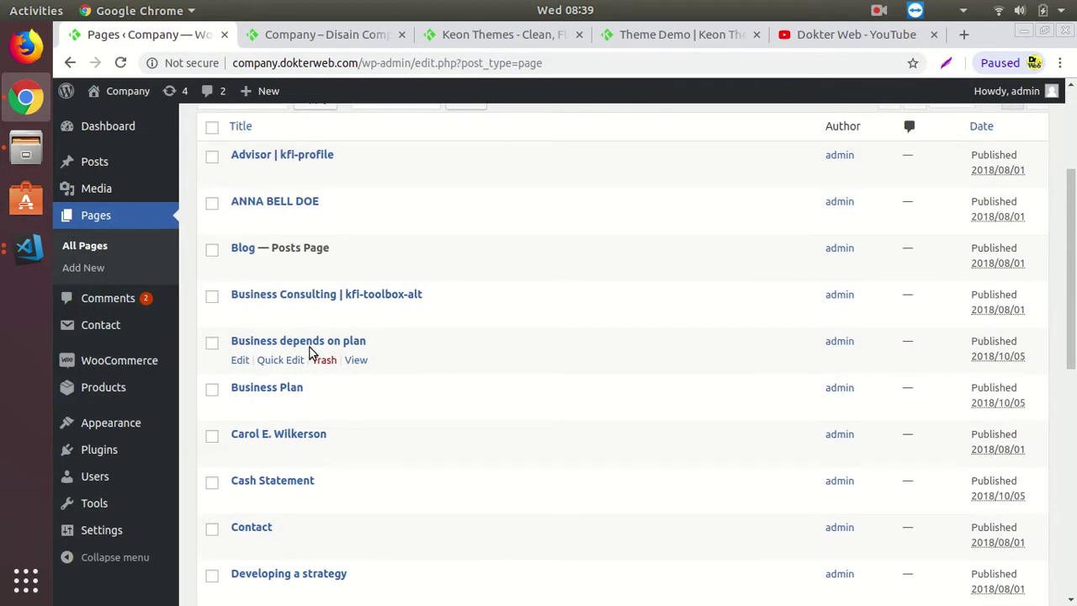
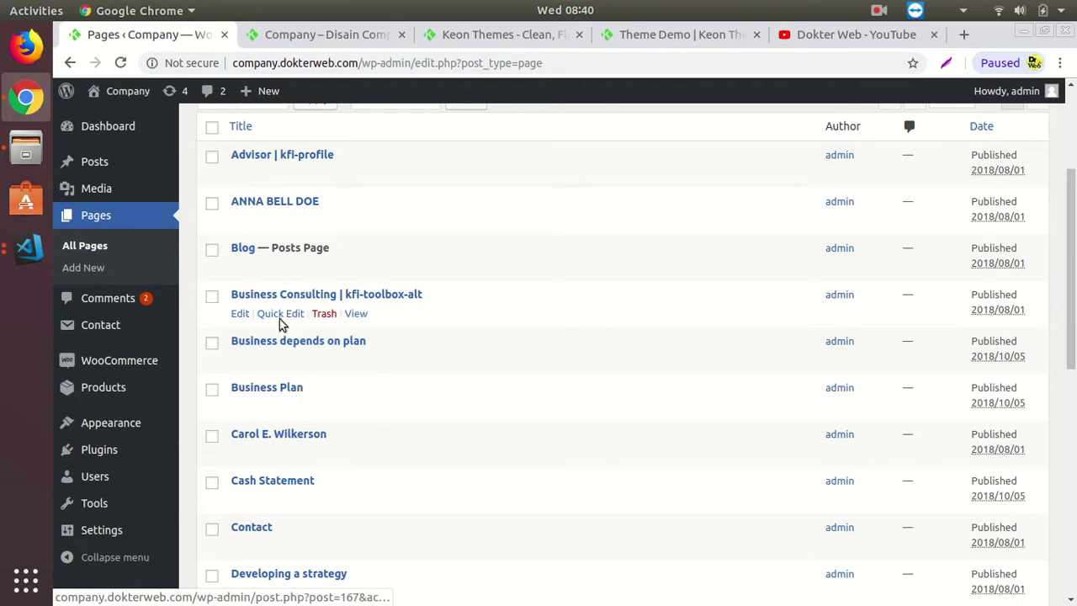
click(273, 314)
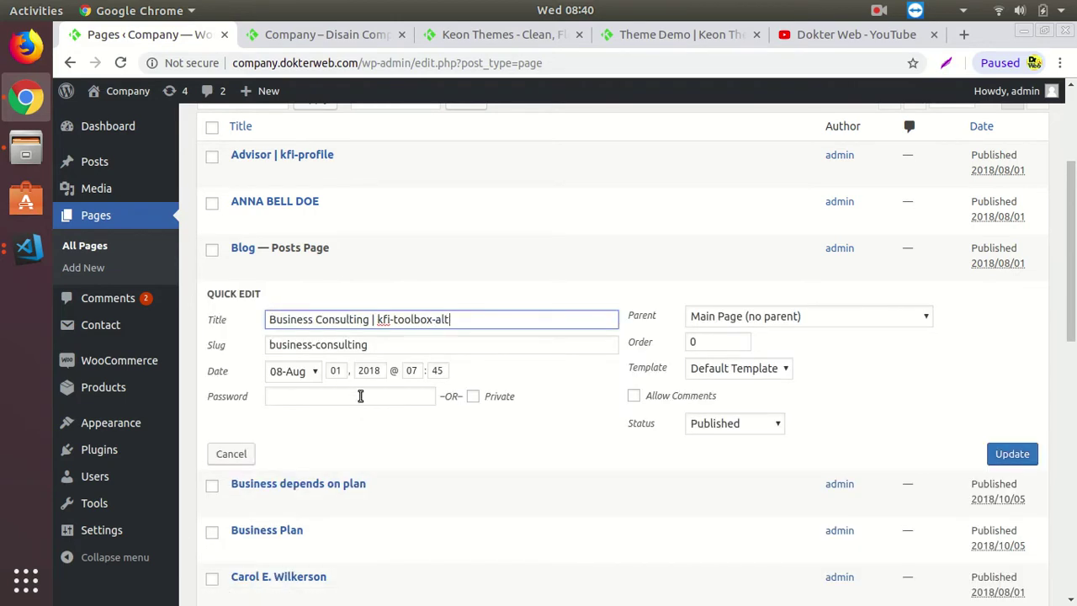
click(232, 454)
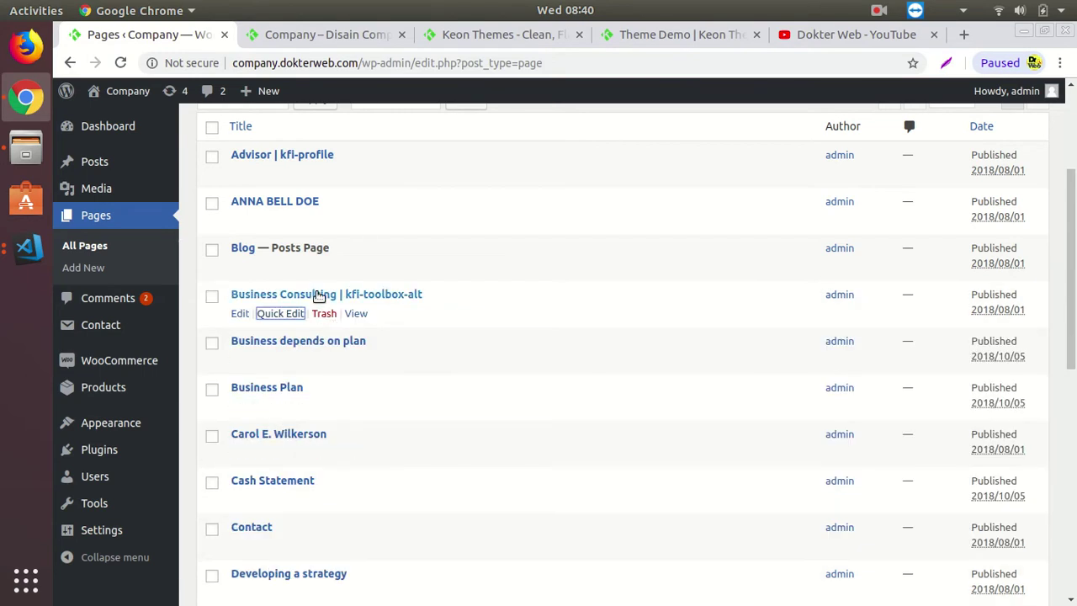
- Open the Business Consulting | kfi-toolbox-alt page for editing and examine its permalink ID, content and page attributes
click(325, 36)
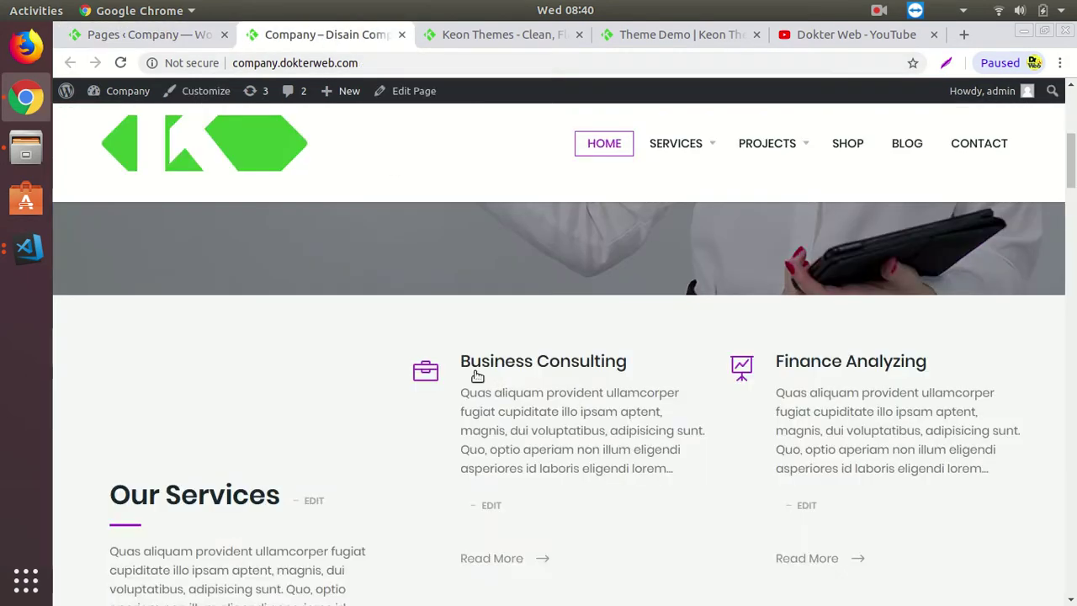
click(144, 34)
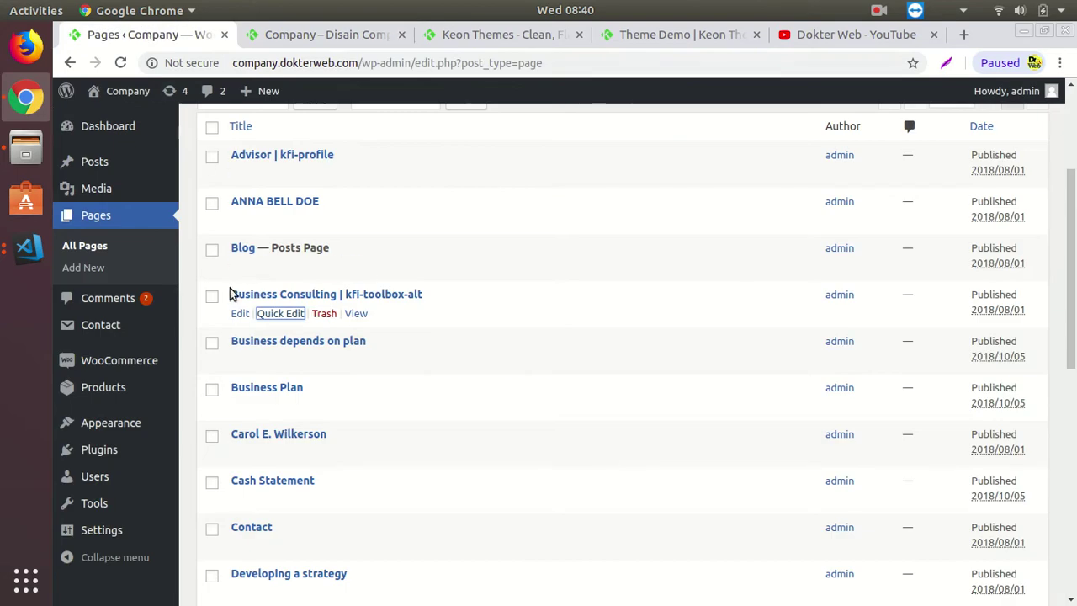
click(251, 295)
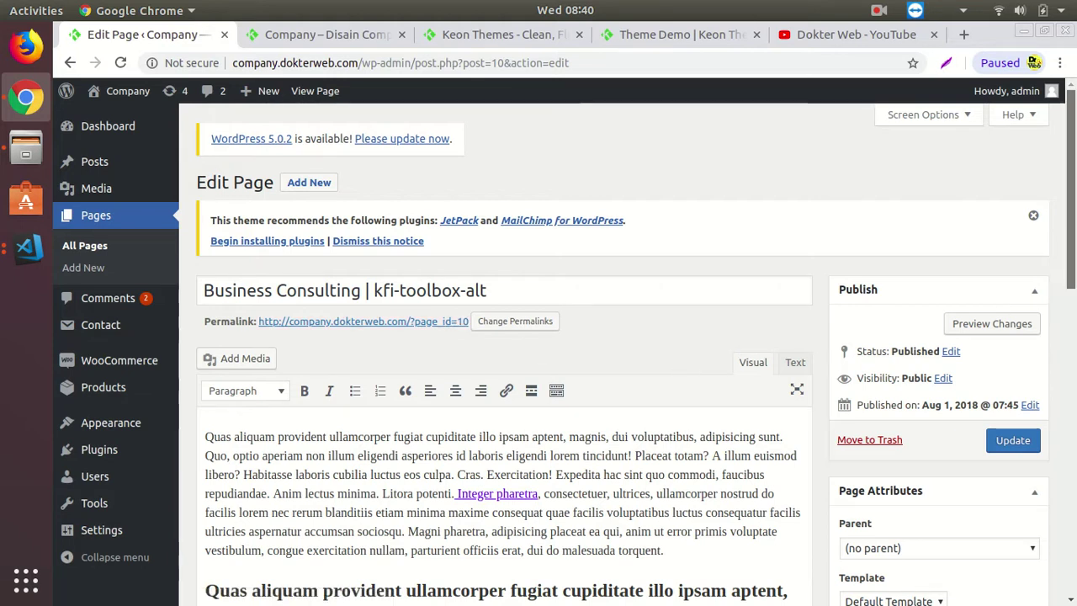
scroll(724, 315, down, 1)
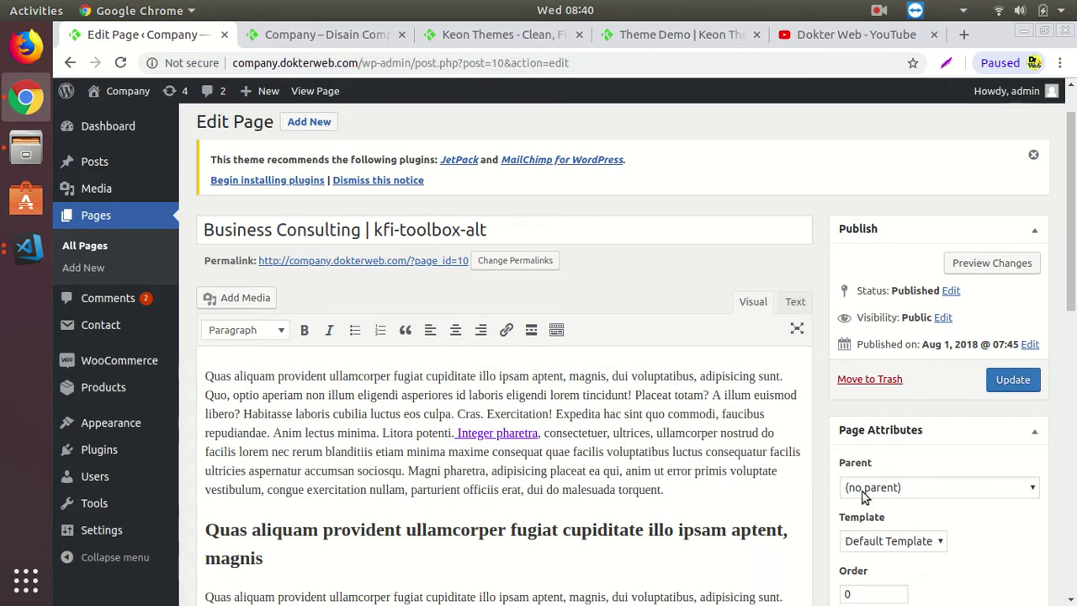
scroll(740, 429, down, 3)
scroll(543, 373, down, 10)
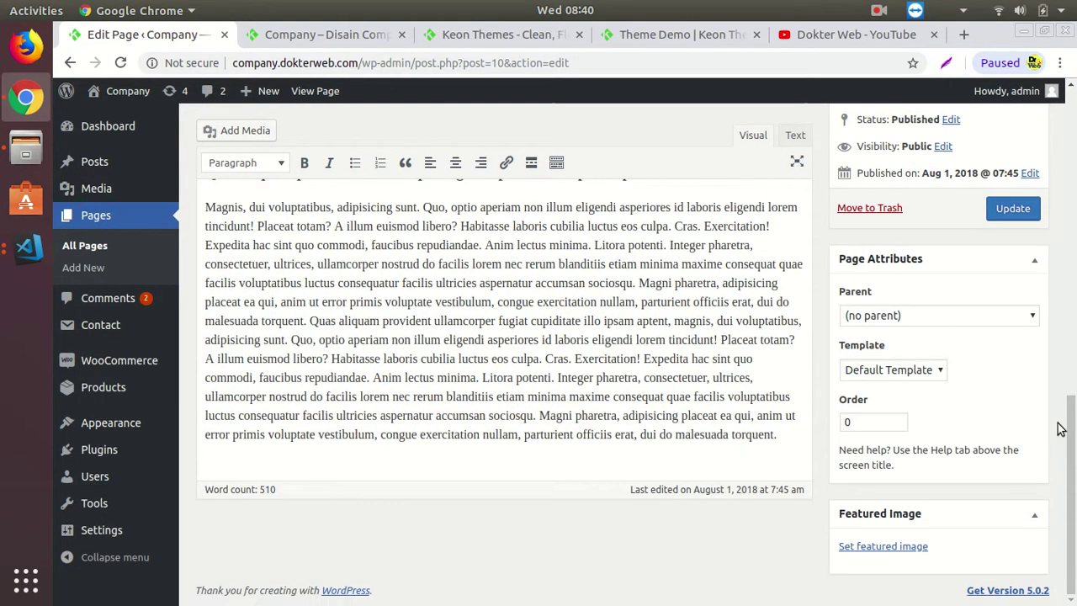
scroll(533, 382, up, 15)
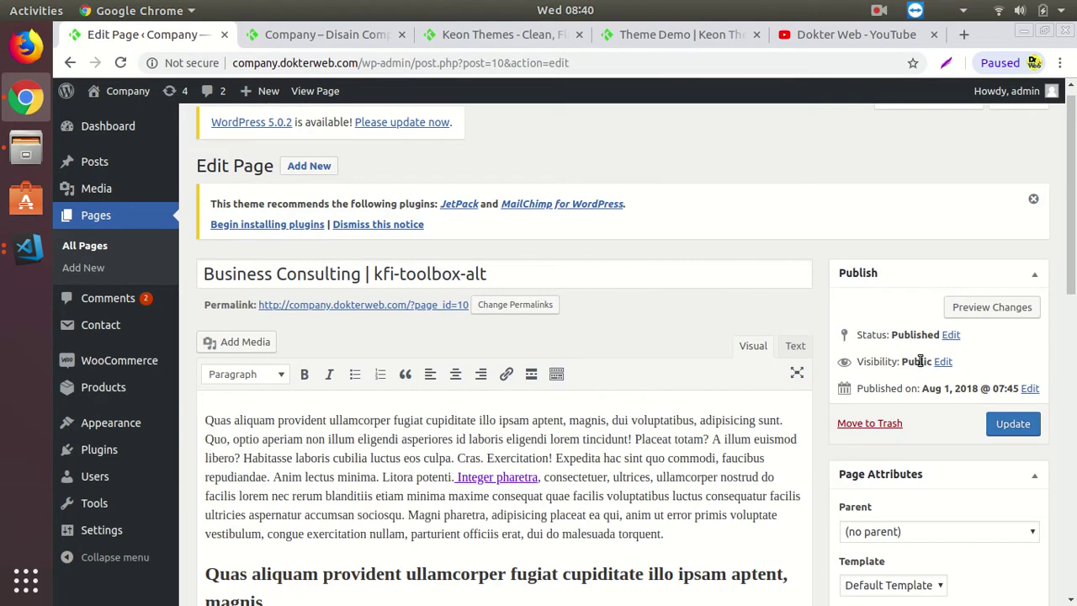
drag(1073, 237, 1071, 352)
scroll(391, 111, up, 5)
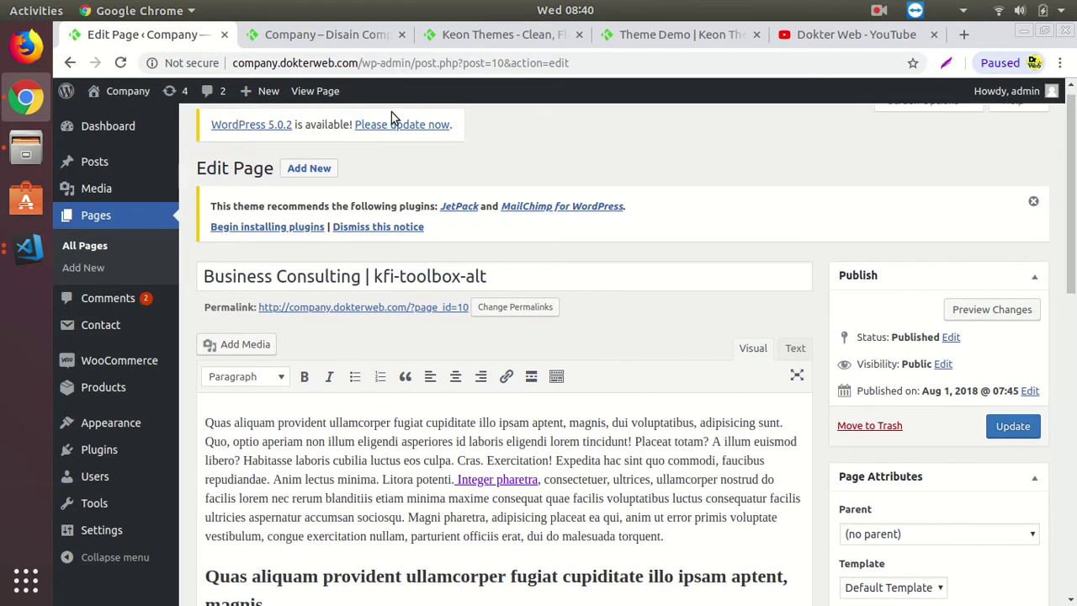
click(336, 38)
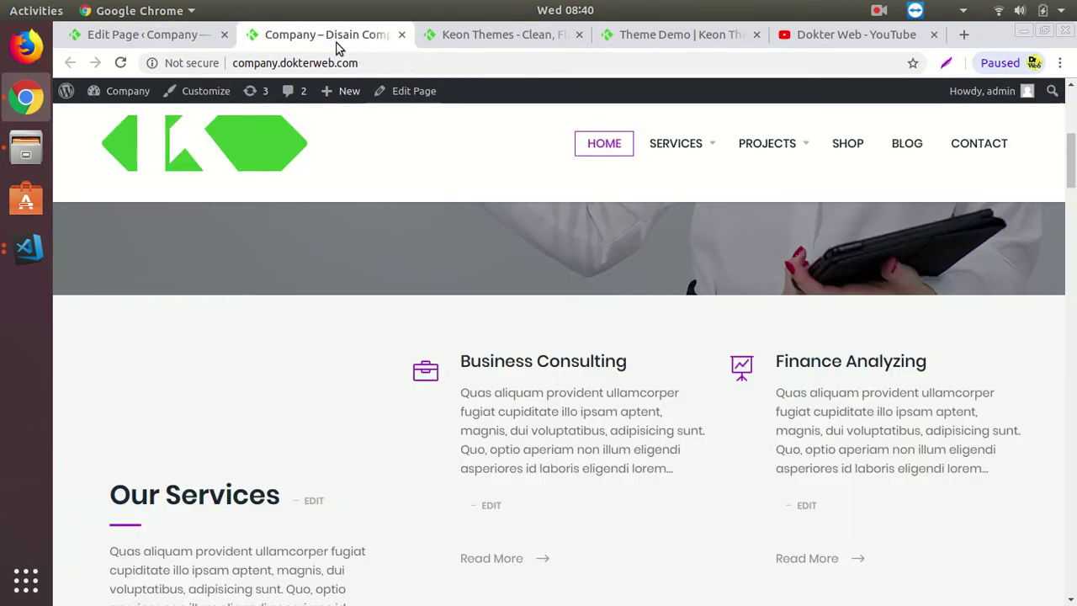
click(172, 33)
- Open the theme Customizer and check the service page IDs in the Service section of Front Page Options
mouse_move(105, 431)
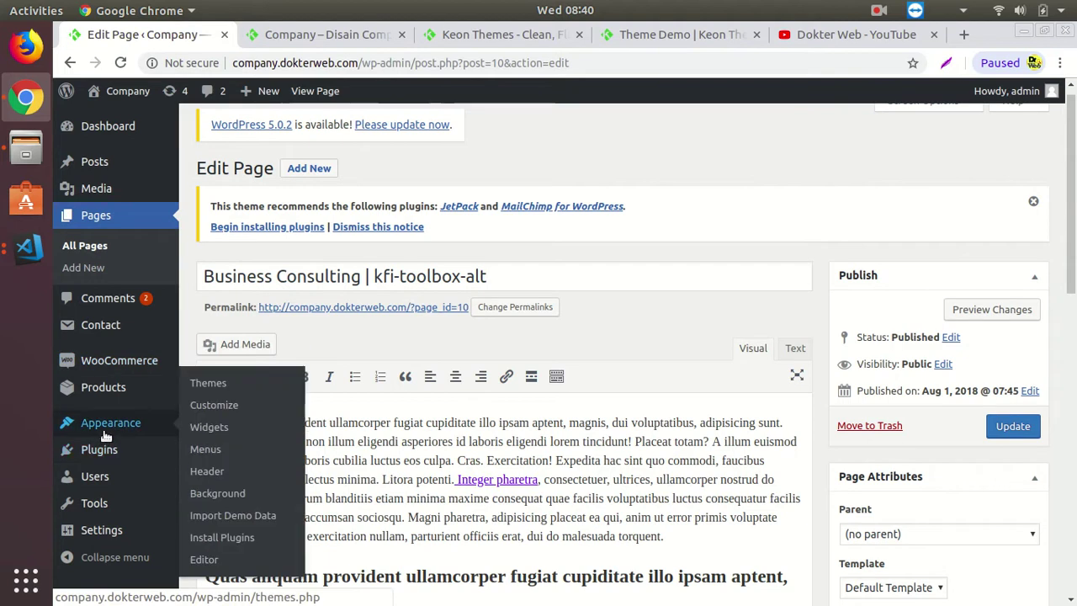
click(224, 407)
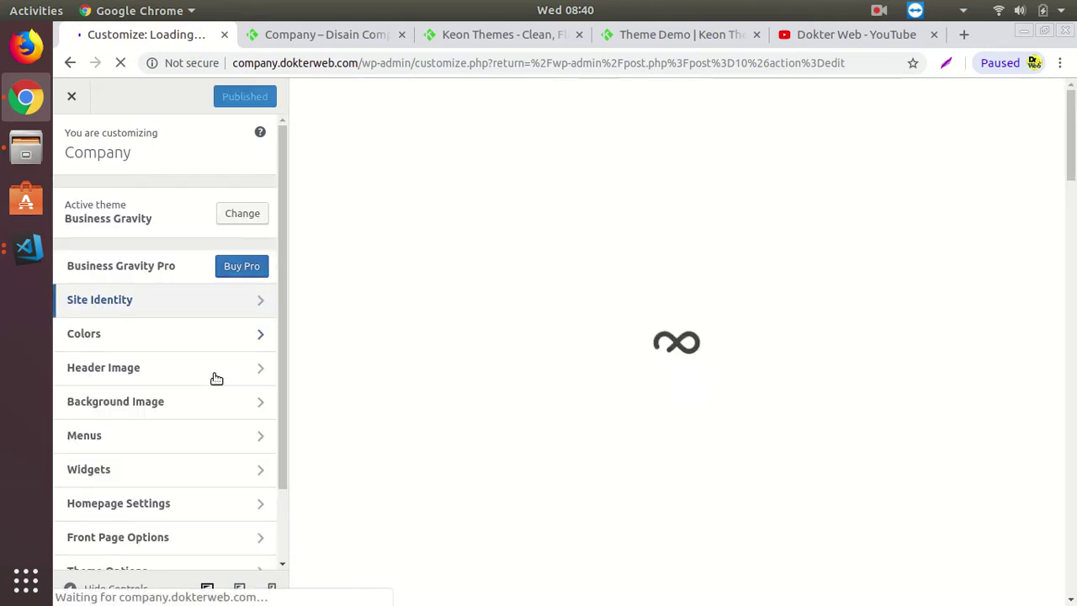
scroll(215, 378, down, 1)
scroll(217, 378, down, 2)
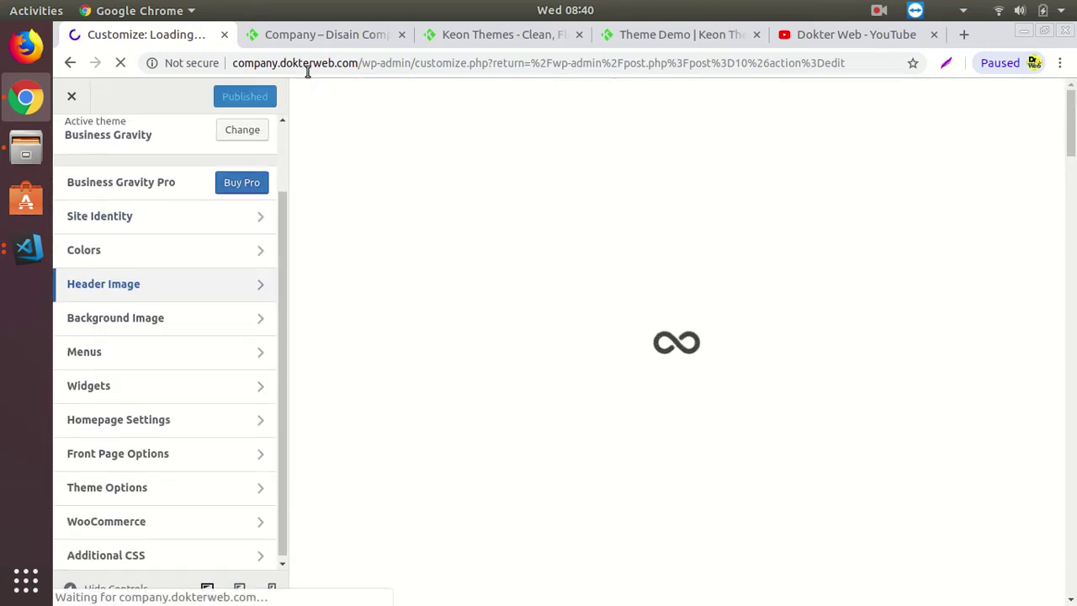
scroll(733, 315, down, 6)
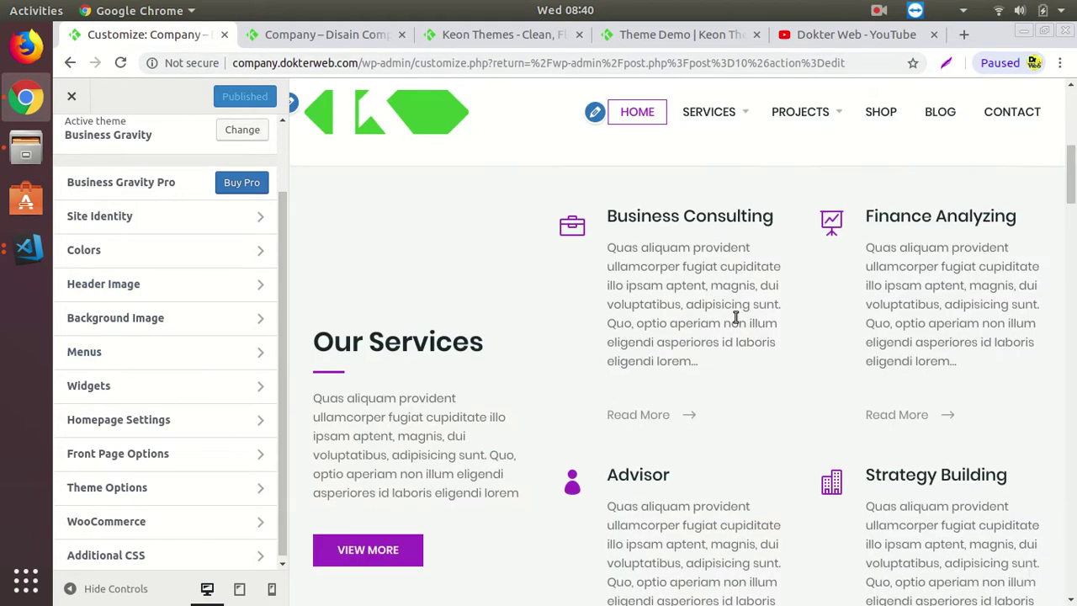
click(186, 456)
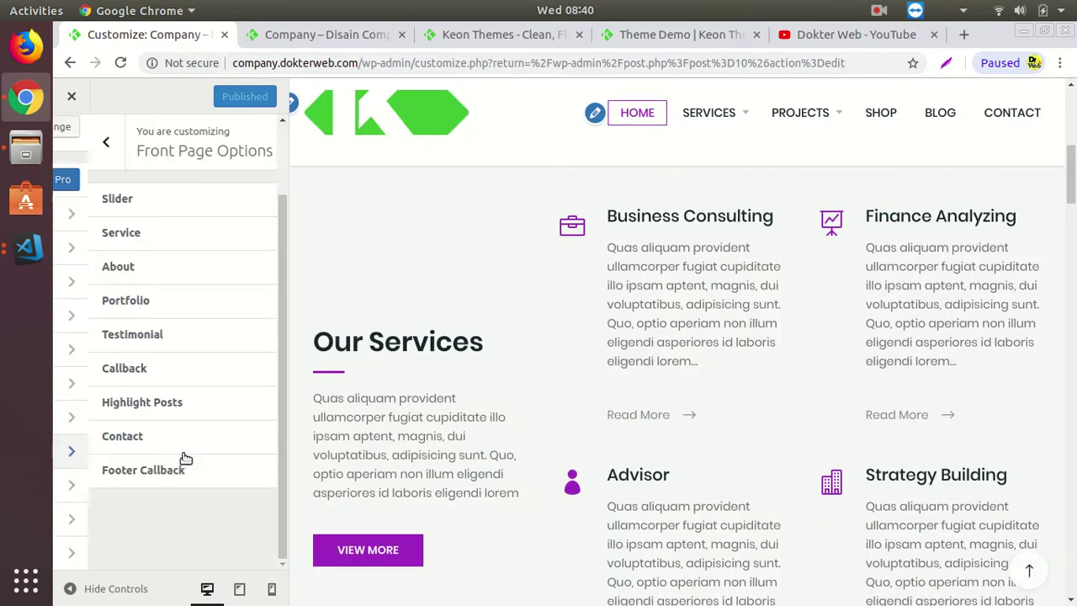
click(134, 241)
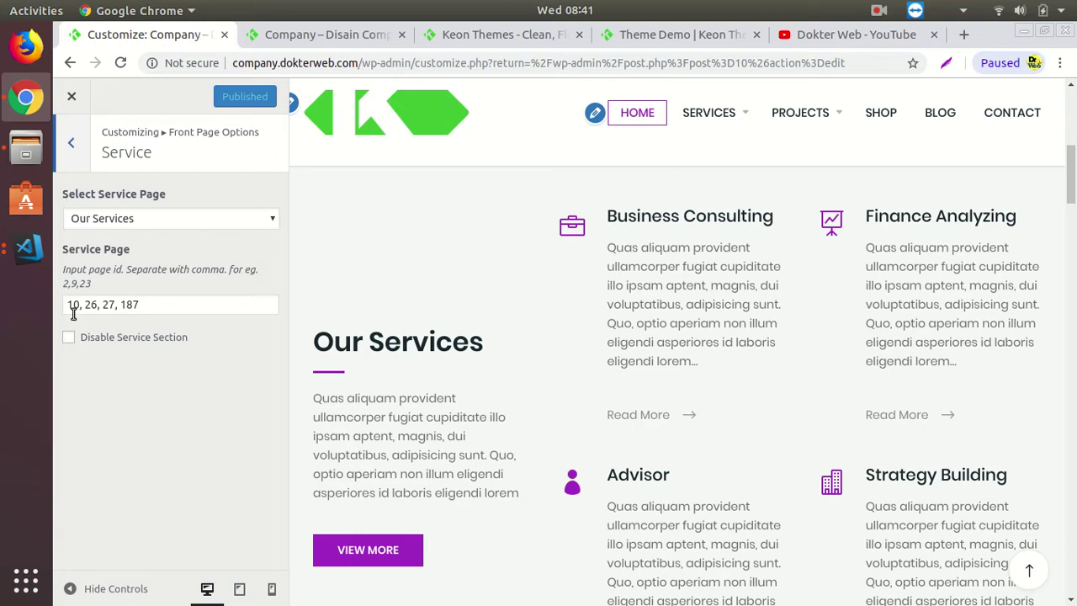
click(68, 158)
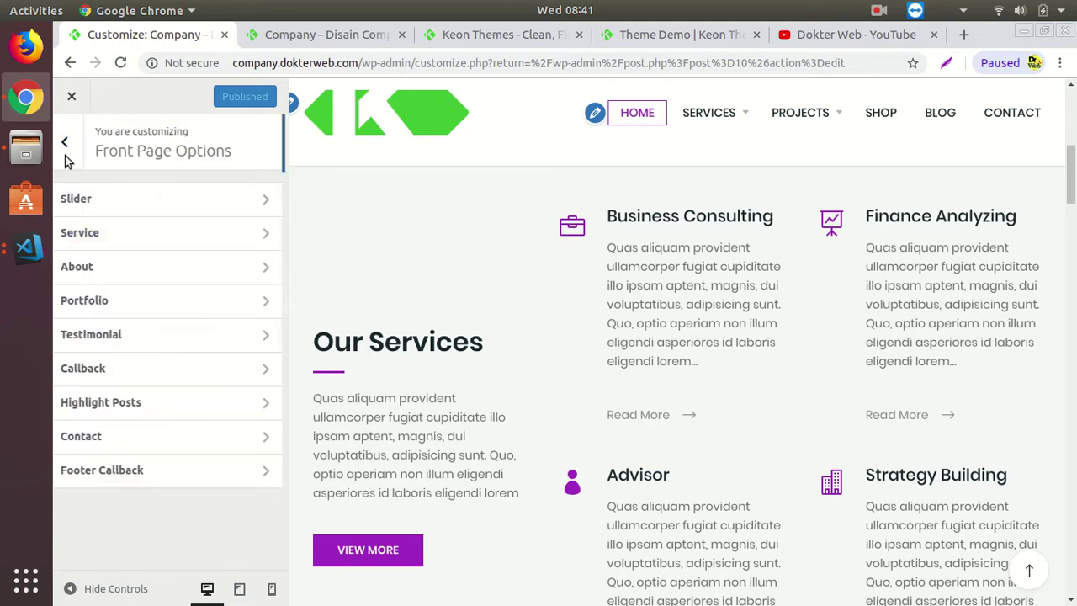
- View the About section settings and the pages available for it, leaving the selected page as is
click(115, 269)
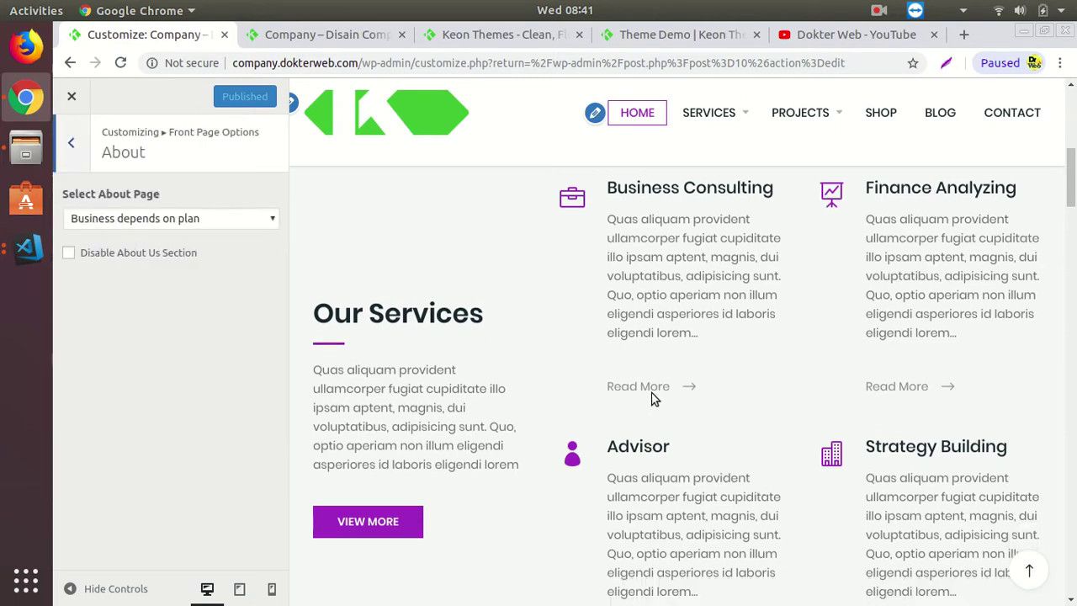
click(253, 218)
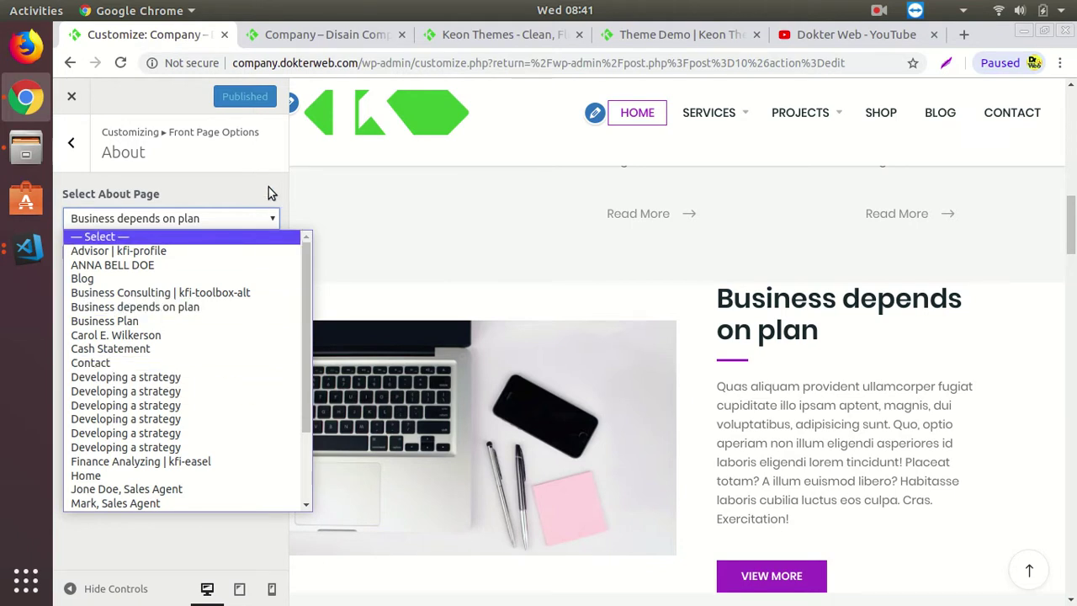
click(263, 192)
click(73, 143)
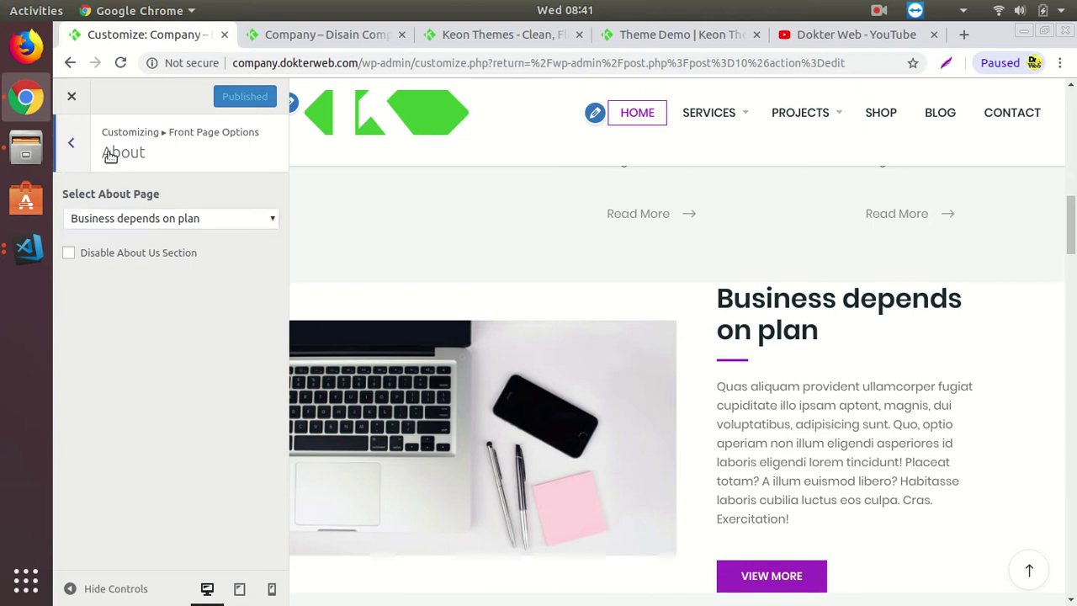
- Preview the Some Works section of the home page and view its Portfolio settings
scroll(665, 425, down, 8)
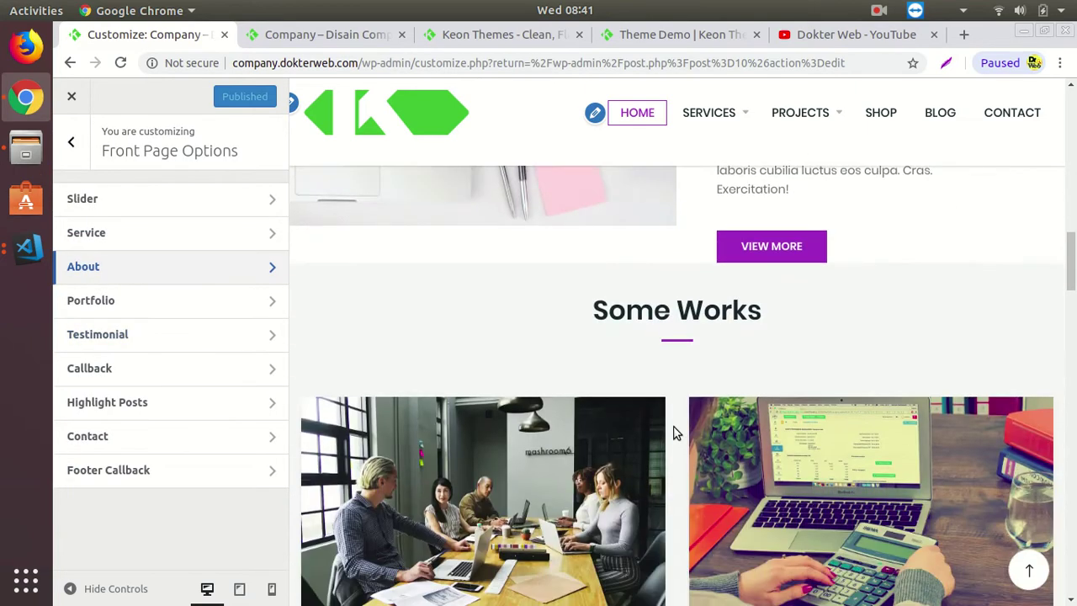
scroll(676, 435, up, 5)
scroll(695, 505, down, 2)
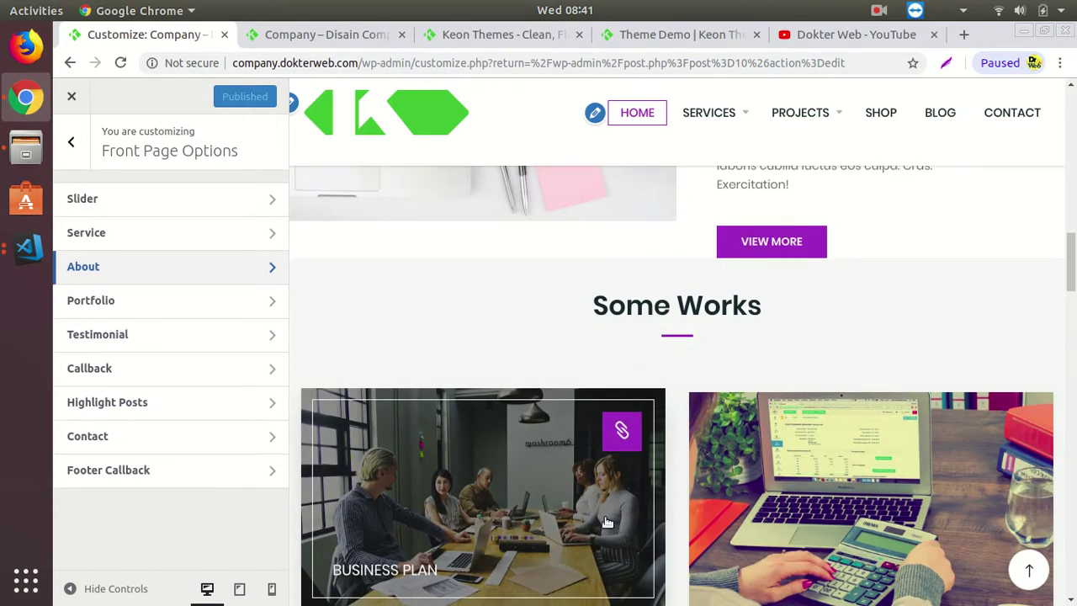
click(233, 299)
triple_click(128, 217)
click(73, 142)
- Preview the Client Testimonials section and check the title and page IDs in its Testimonial settings
scroll(699, 448, down, 1)
scroll(698, 447, down, 8)
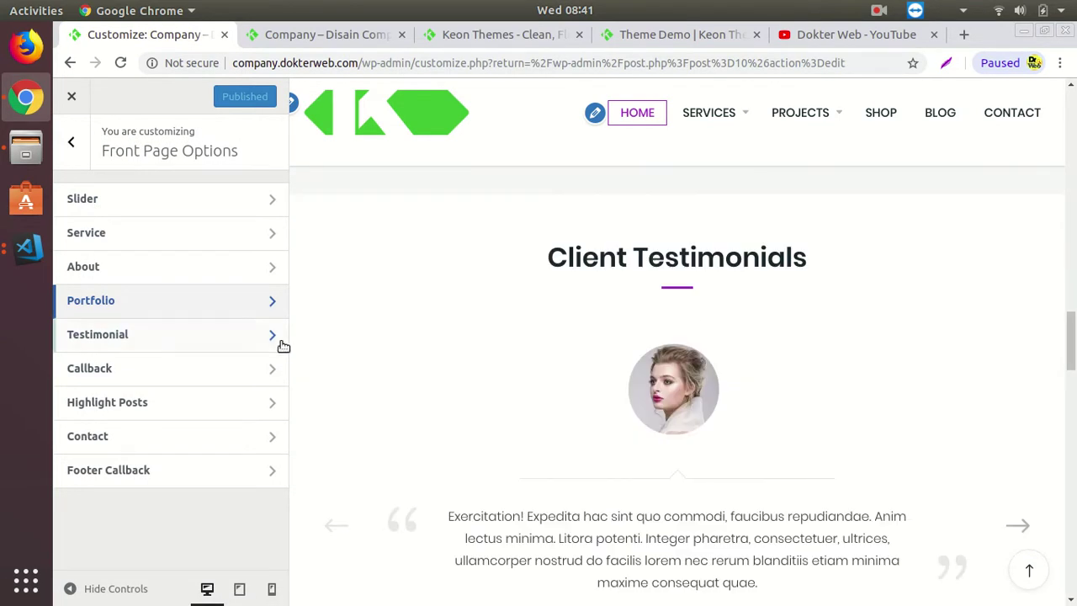
click(258, 339)
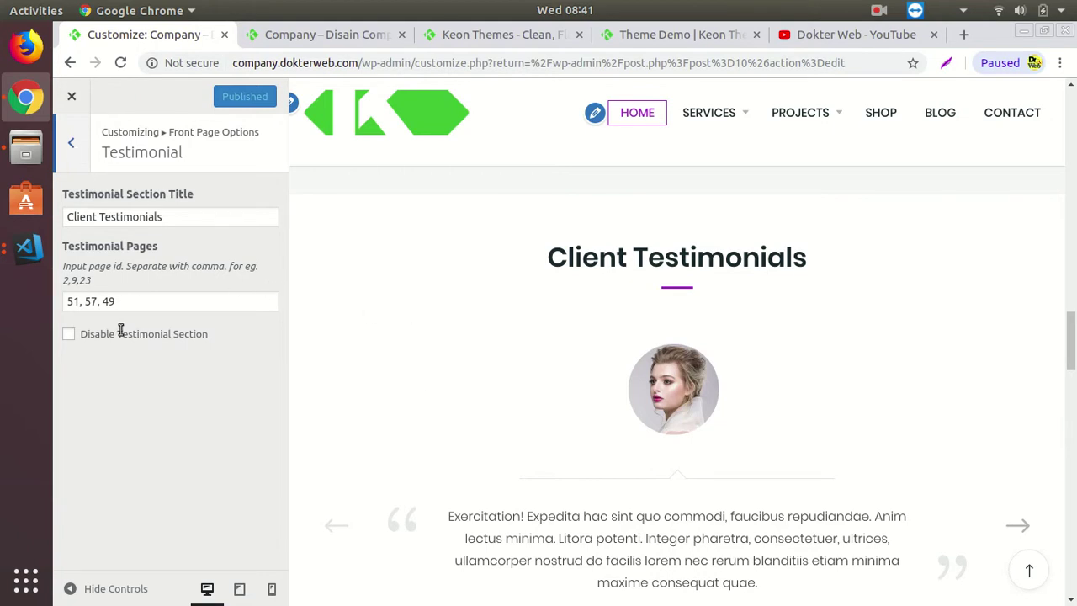
click(71, 145)
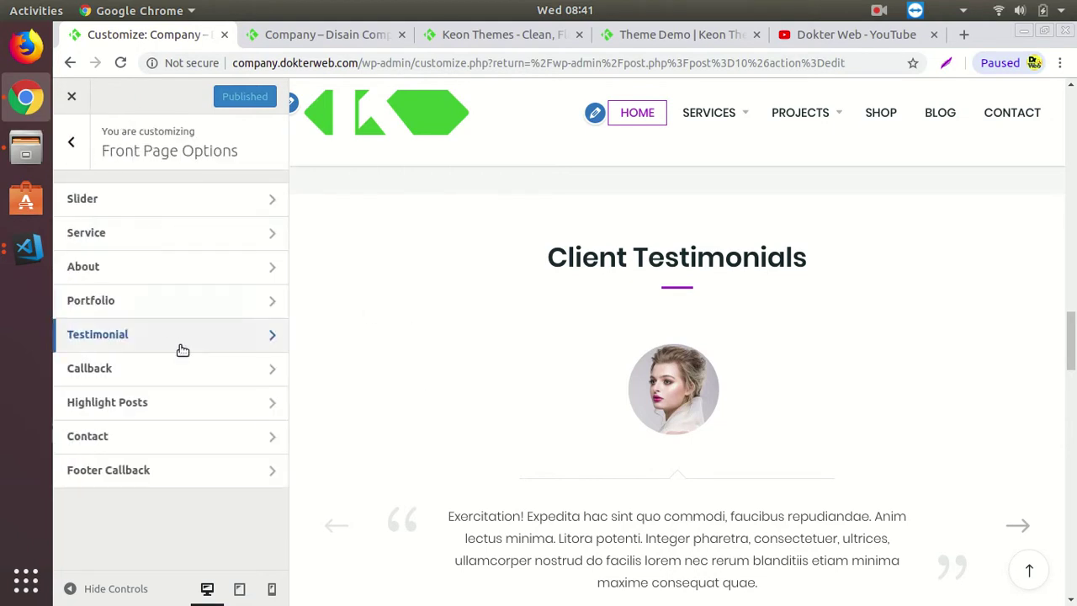
- Preview the Start Building Your Next Project With Us banner and review its Callback settings, including the button URL
scroll(633, 515, down, 3)
scroll(632, 515, down, 4)
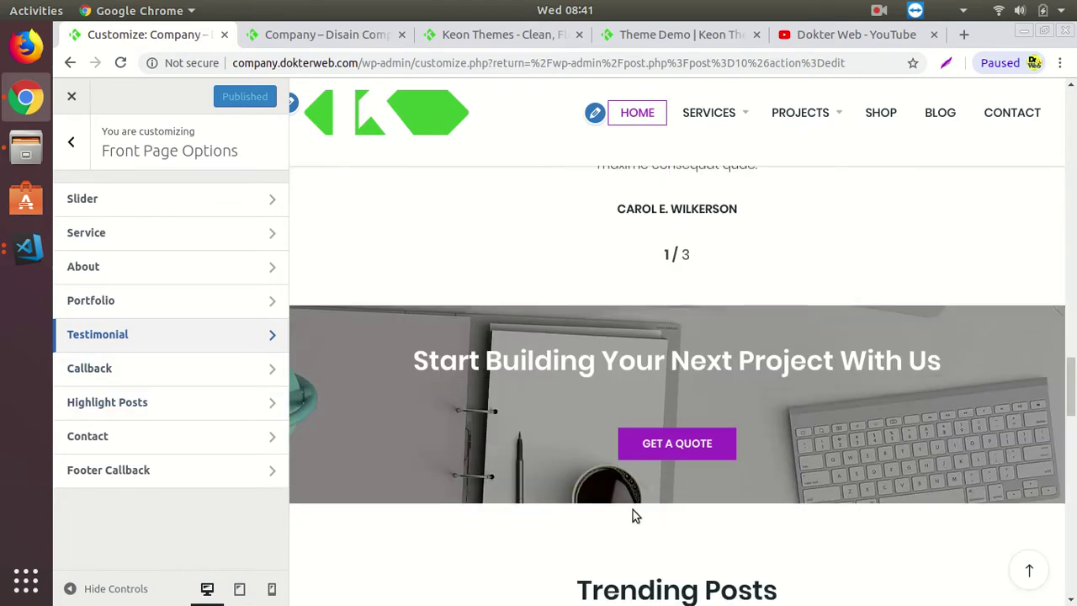
click(224, 366)
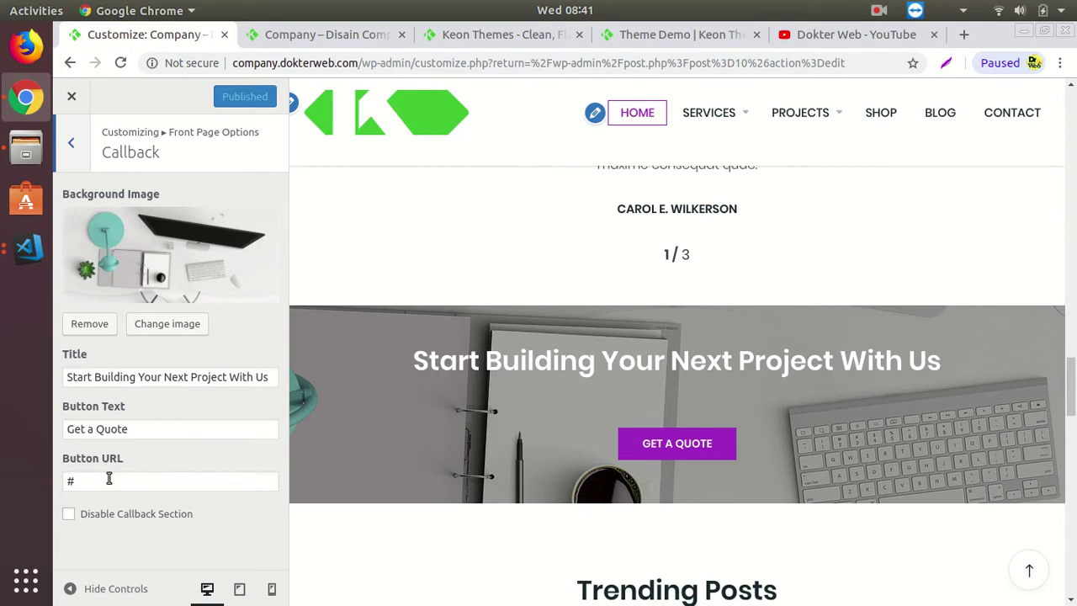
click(70, 478)
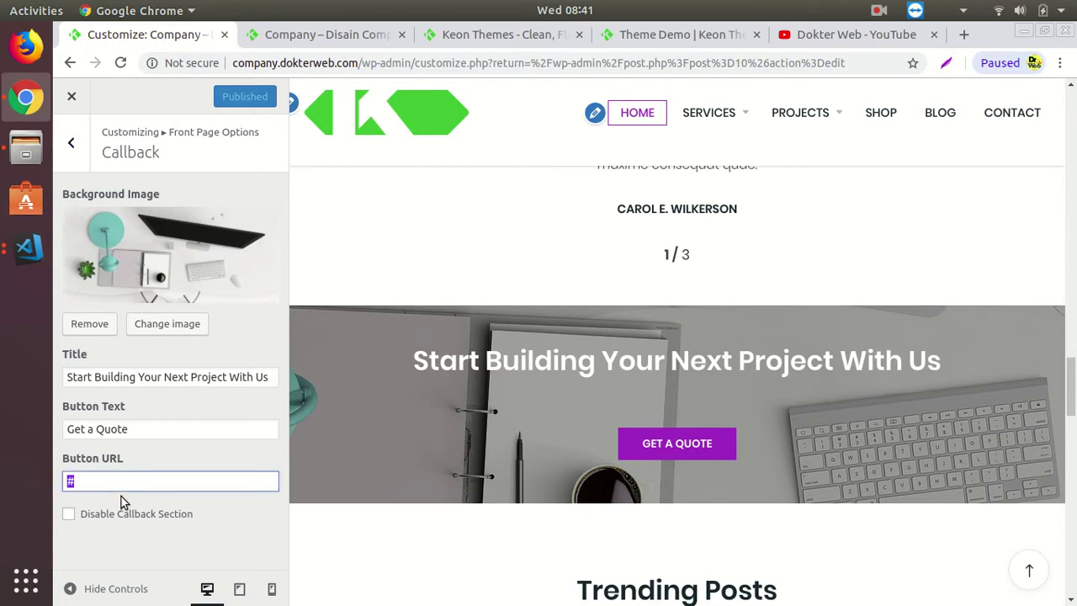
click(71, 142)
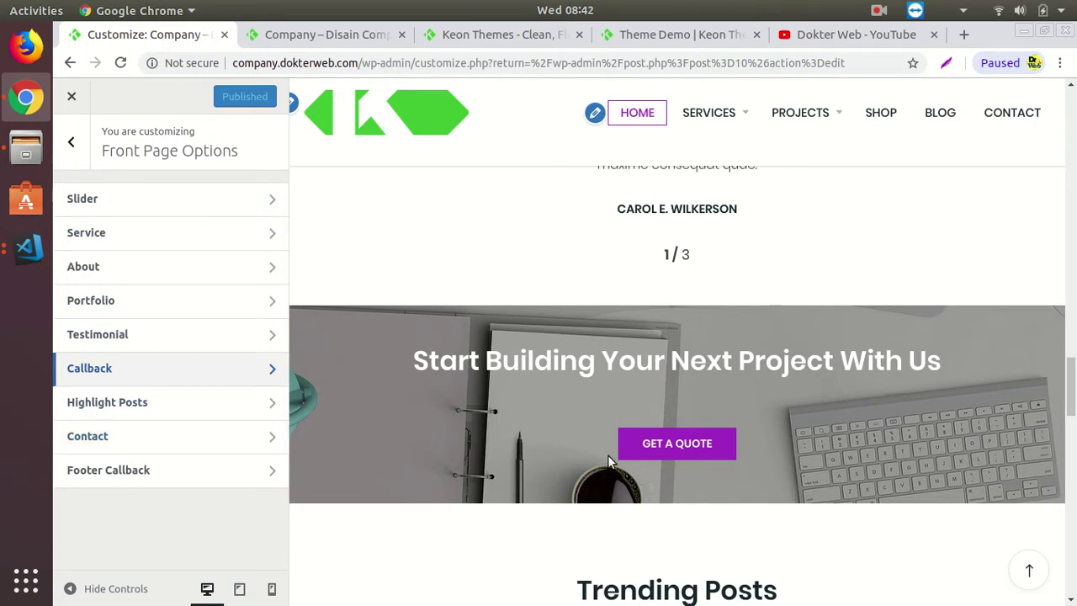
- Preview the Trending Posts section and review its Highlight Posts settings and available categories without choosing one
scroll(614, 379, down, 5)
scroll(625, 328, up, 4)
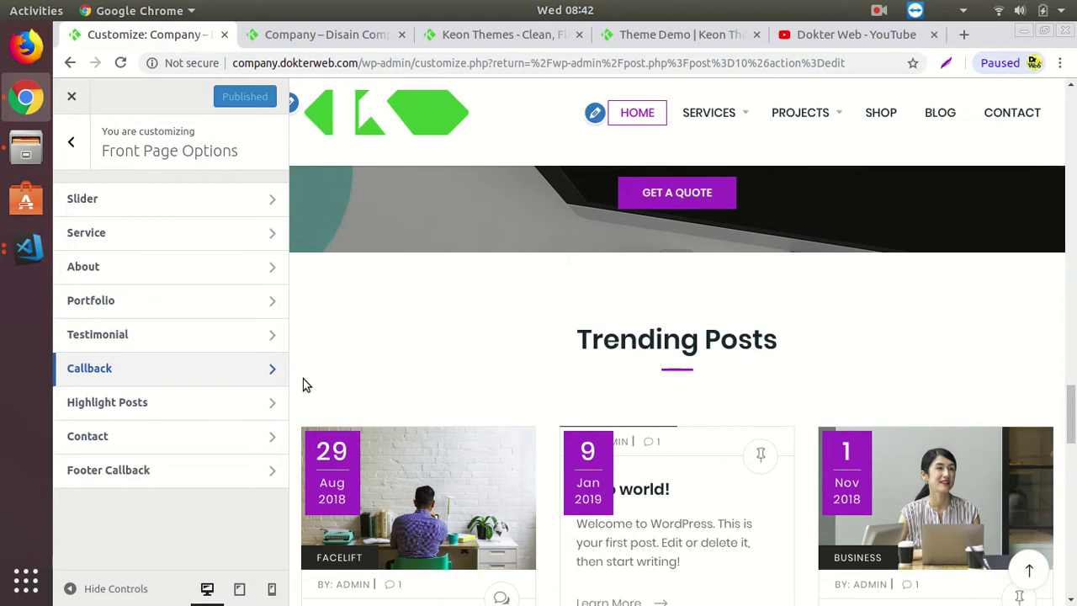
click(248, 401)
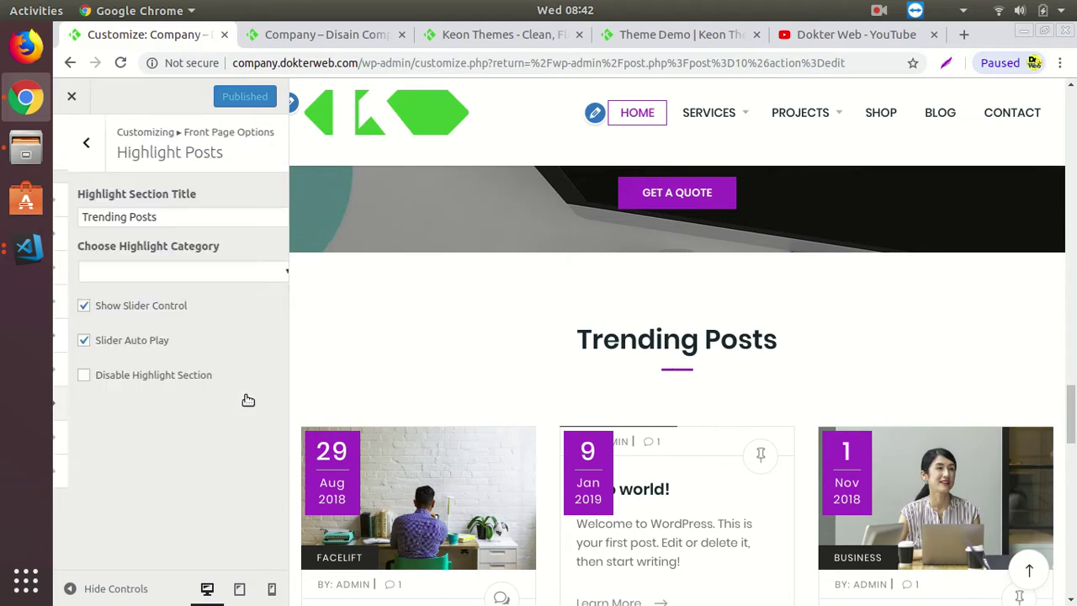
click(215, 271)
click(215, 275)
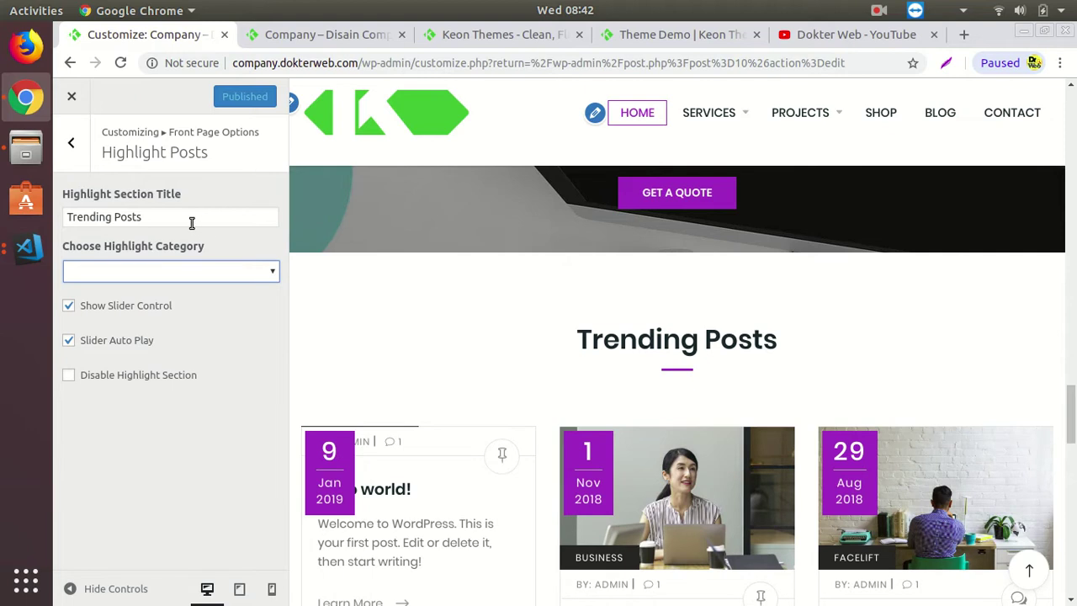
click(219, 277)
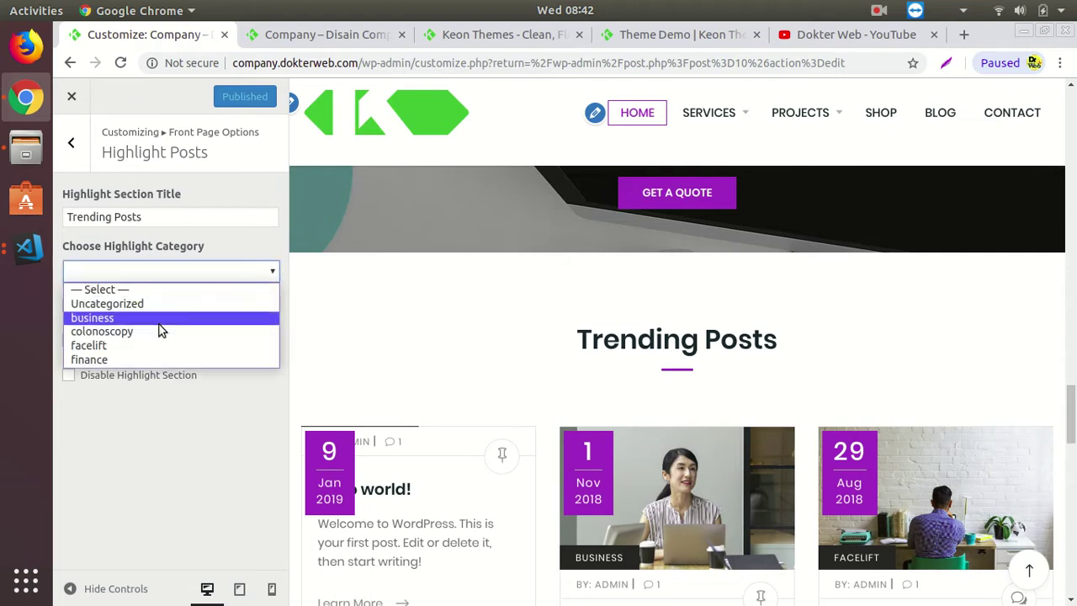
click(235, 252)
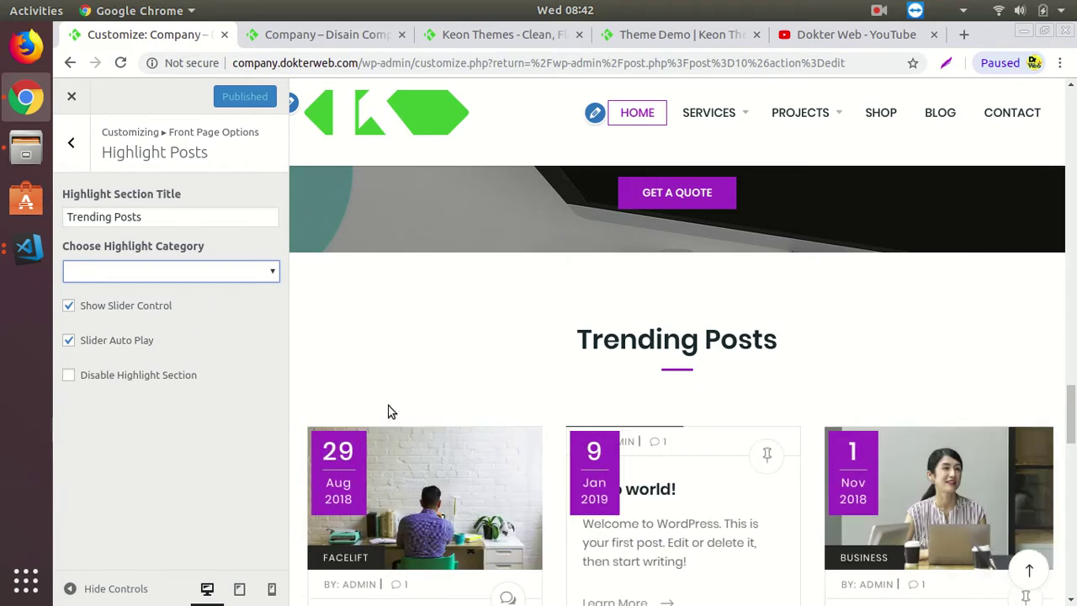
scroll(786, 449, down, 2)
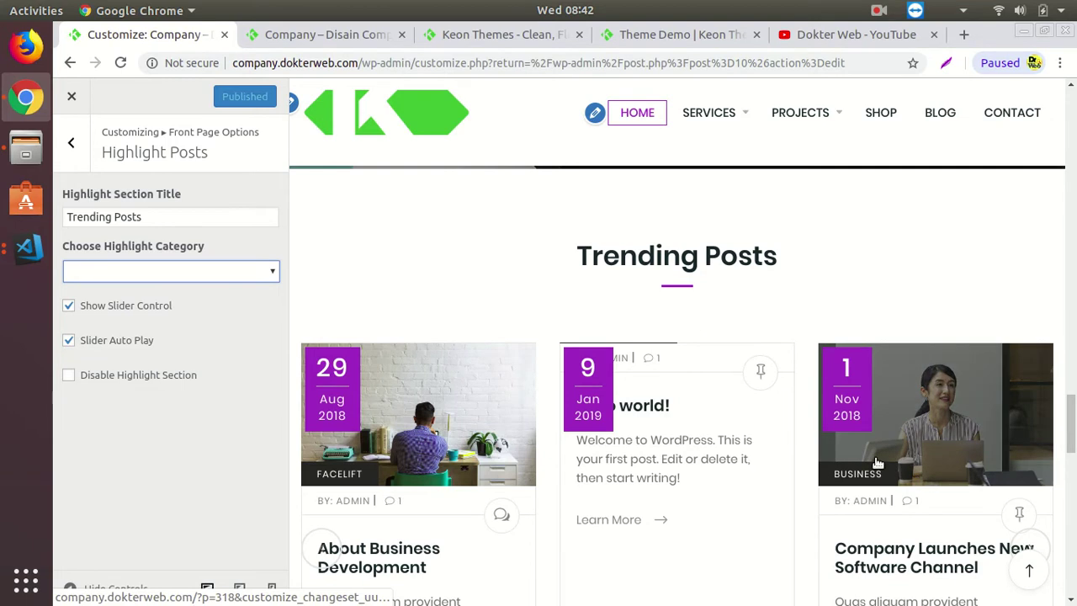
scroll(878, 462, down, 8)
scroll(878, 466, up, 2)
scroll(867, 396, up, 1)
click(72, 143)
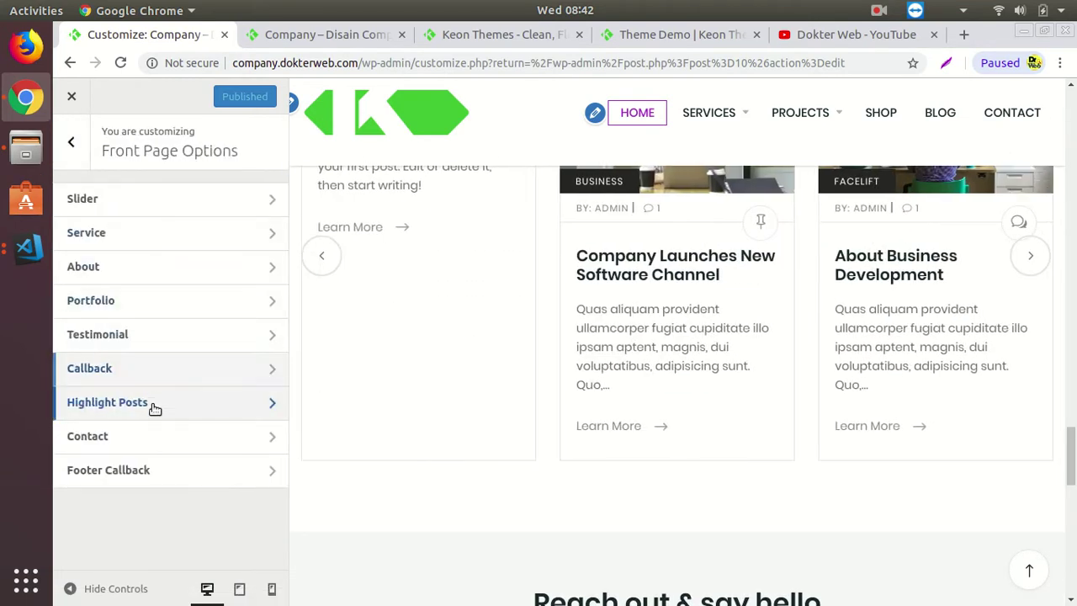
- Preview the Reach out & say hello section and review the Contact Form 7 shortcode in its Contact settings
click(163, 444)
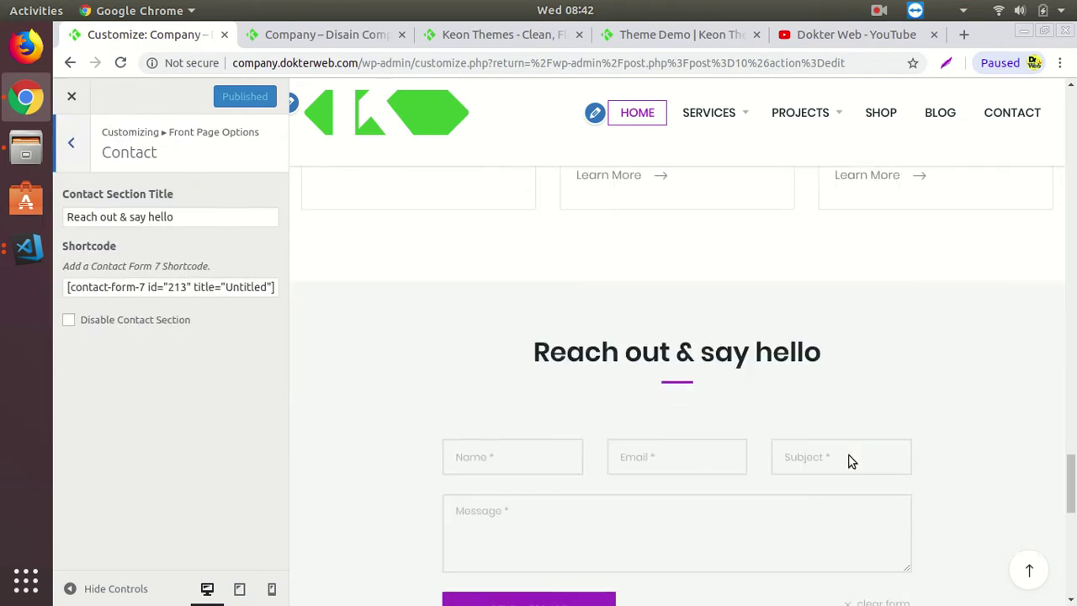
scroll(539, 332, up, 2)
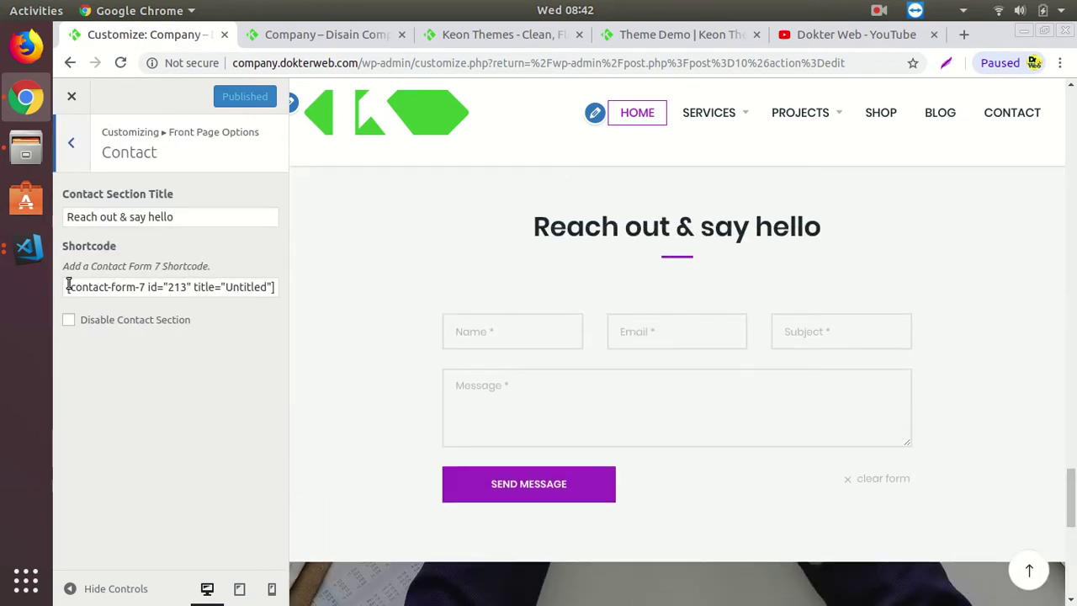
drag(67, 286, 286, 290)
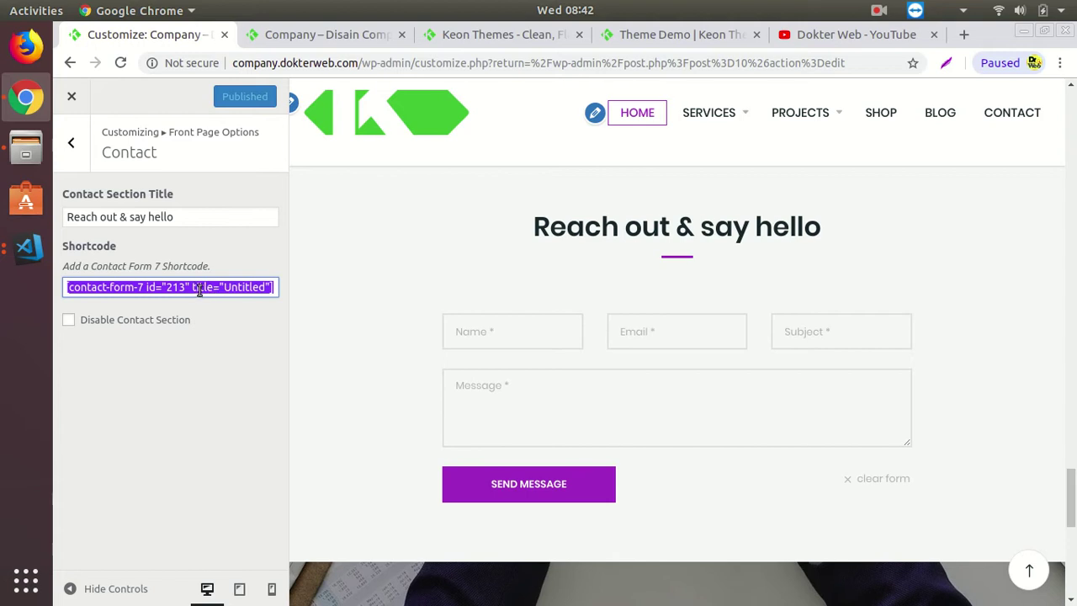
- Leave the customizer, open the Contact Forms list and highlight the shortcode of the Untitled form
click(74, 97)
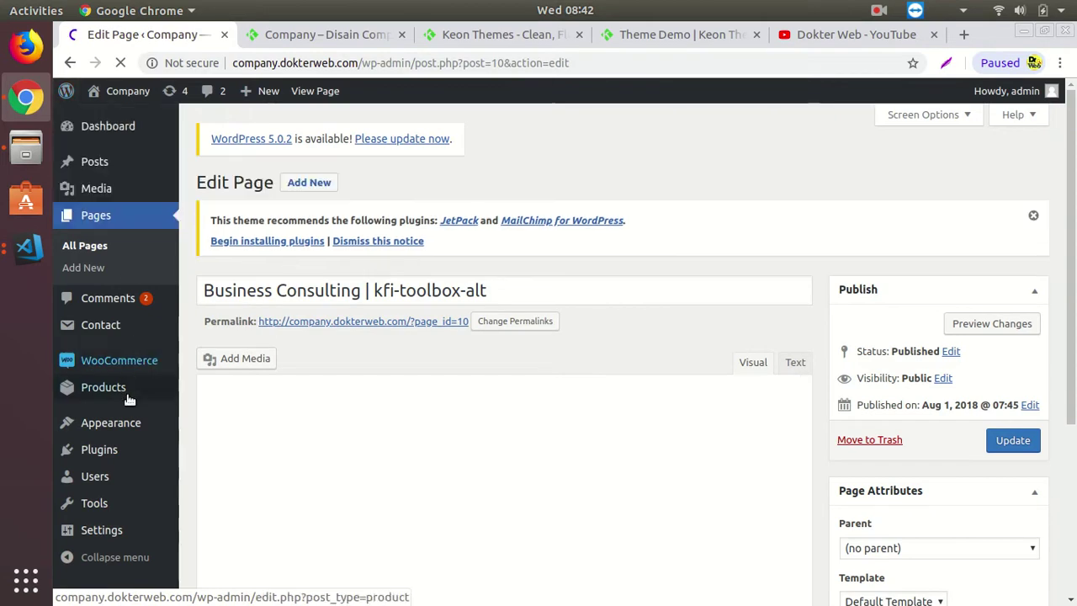
mouse_move(117, 330)
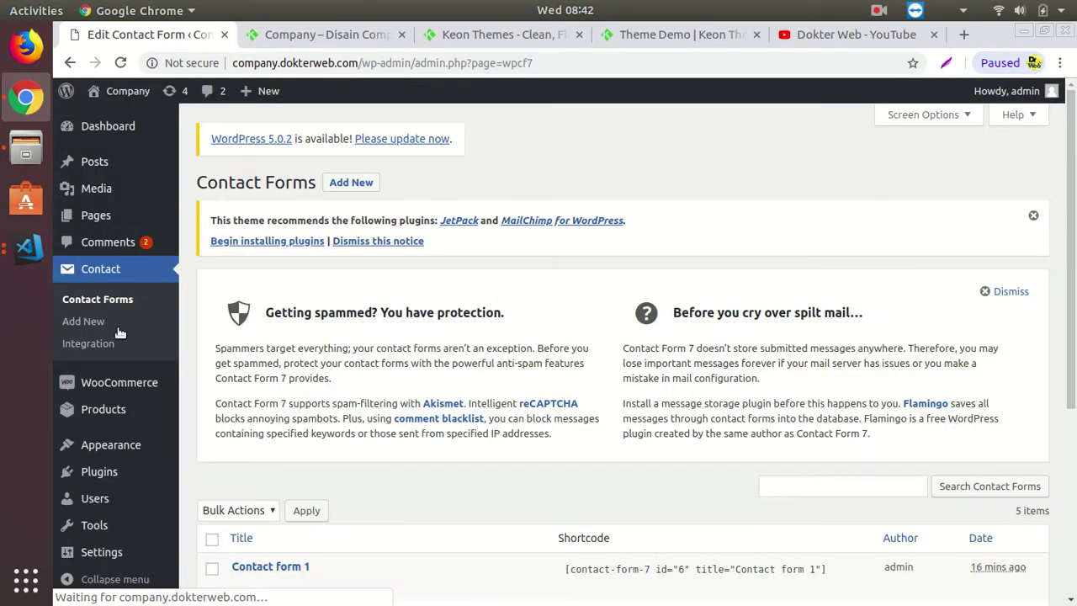
scroll(257, 390, down, 5)
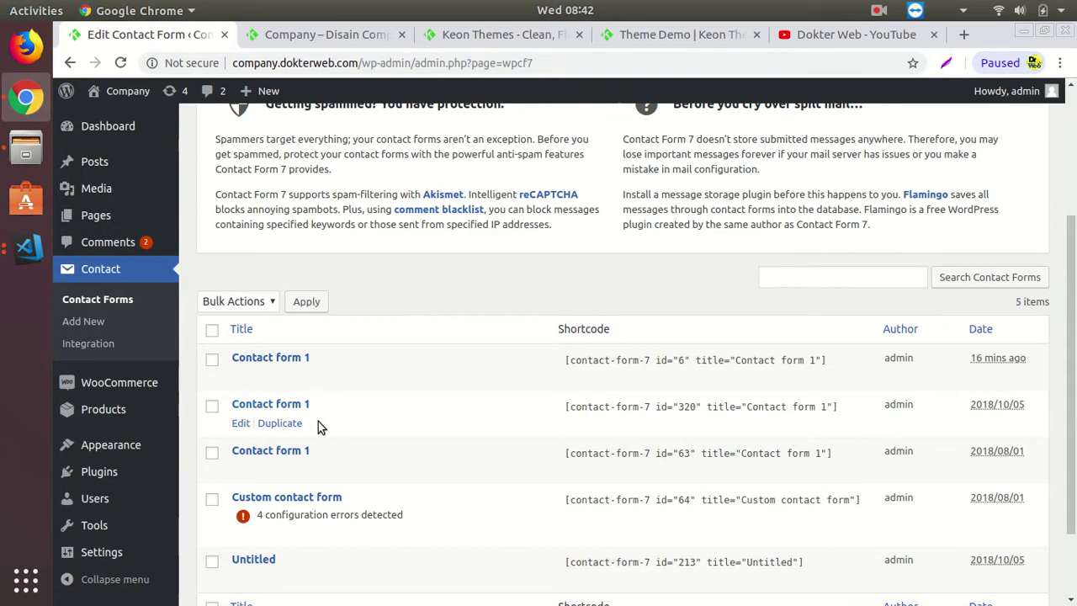
scroll(320, 416, down, 2)
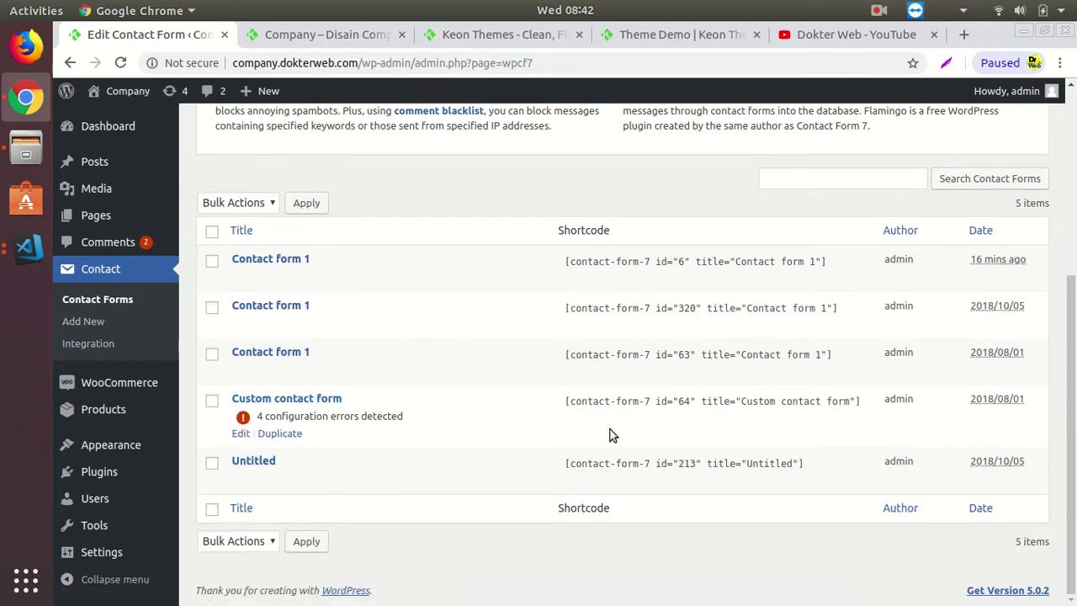
click(569, 465)
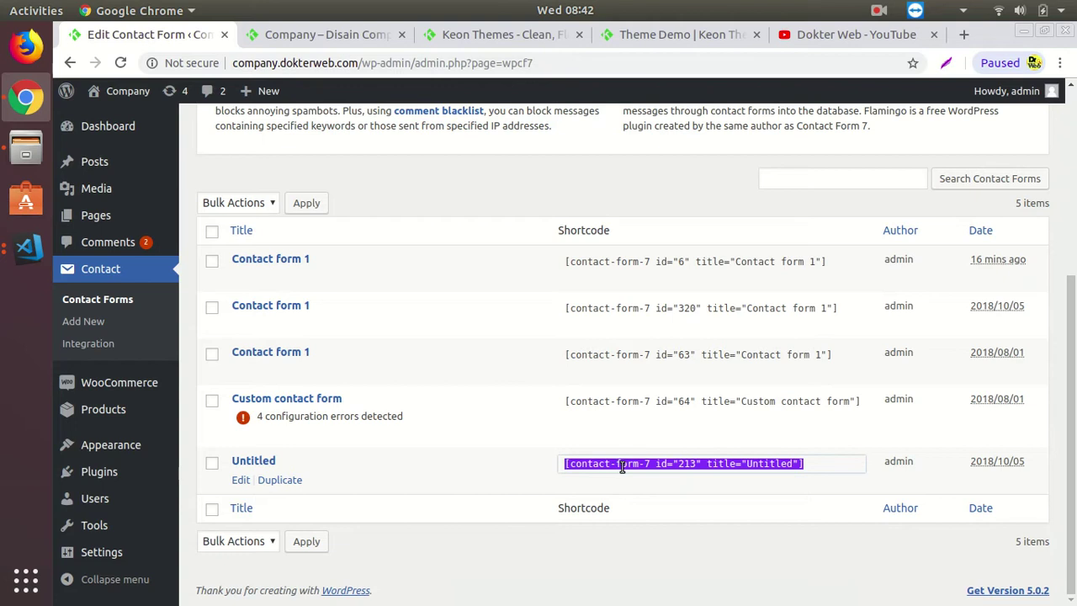
click(823, 467)
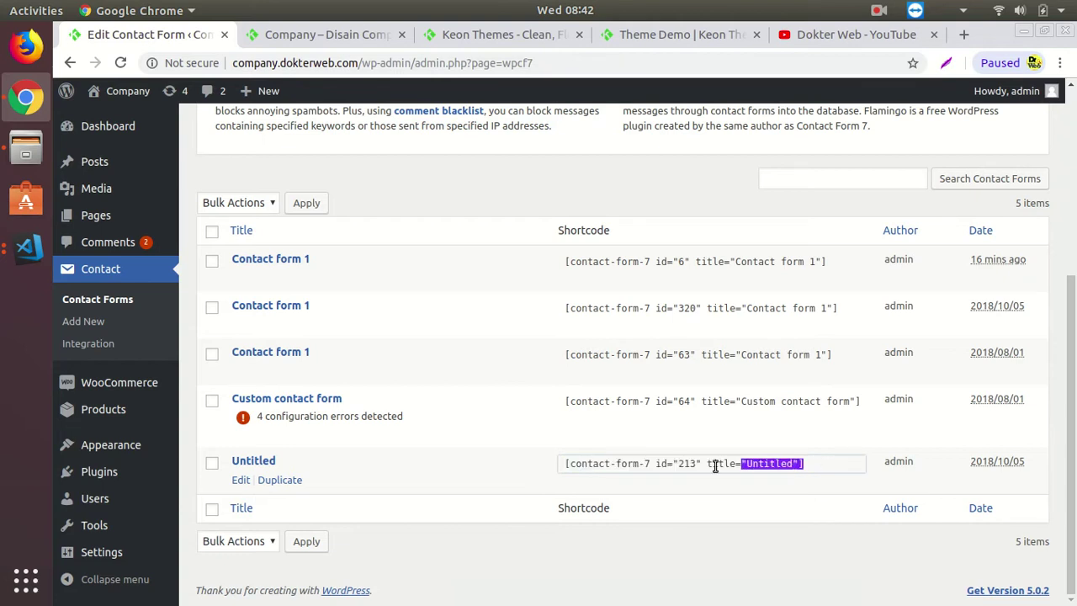
click(568, 472)
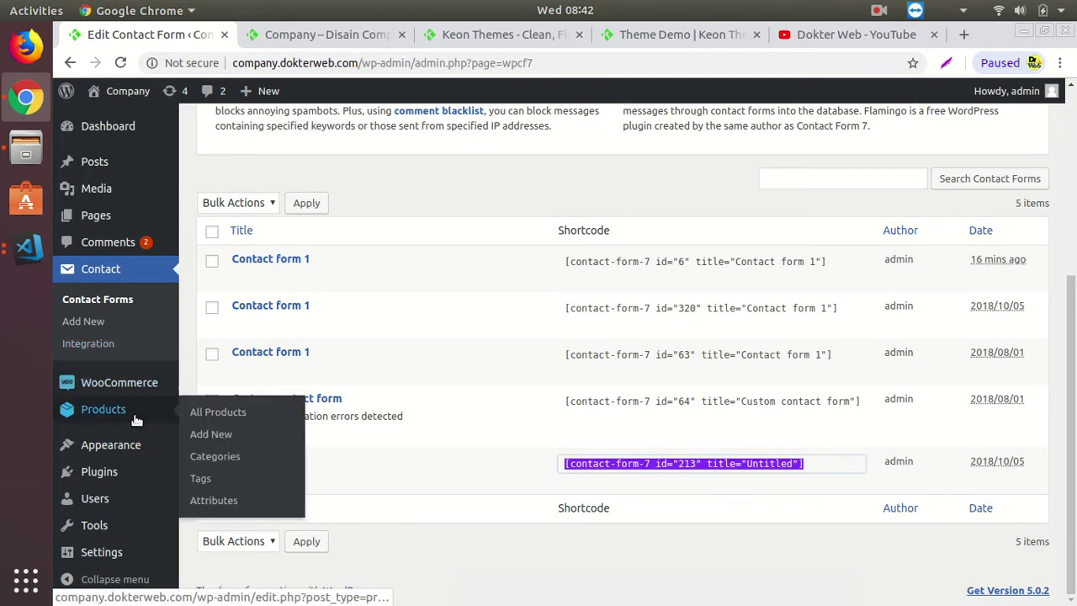
- Reopen the customizer's Contact settings under Front Page Options and highlight the text in the Shortcode field
mouse_move(141, 443)
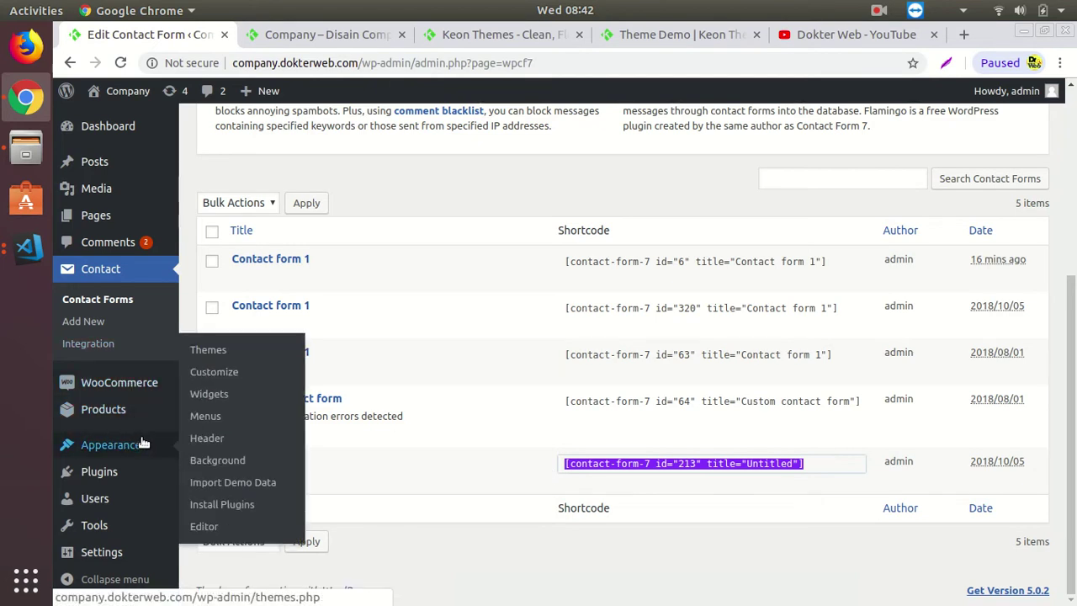
click(218, 373)
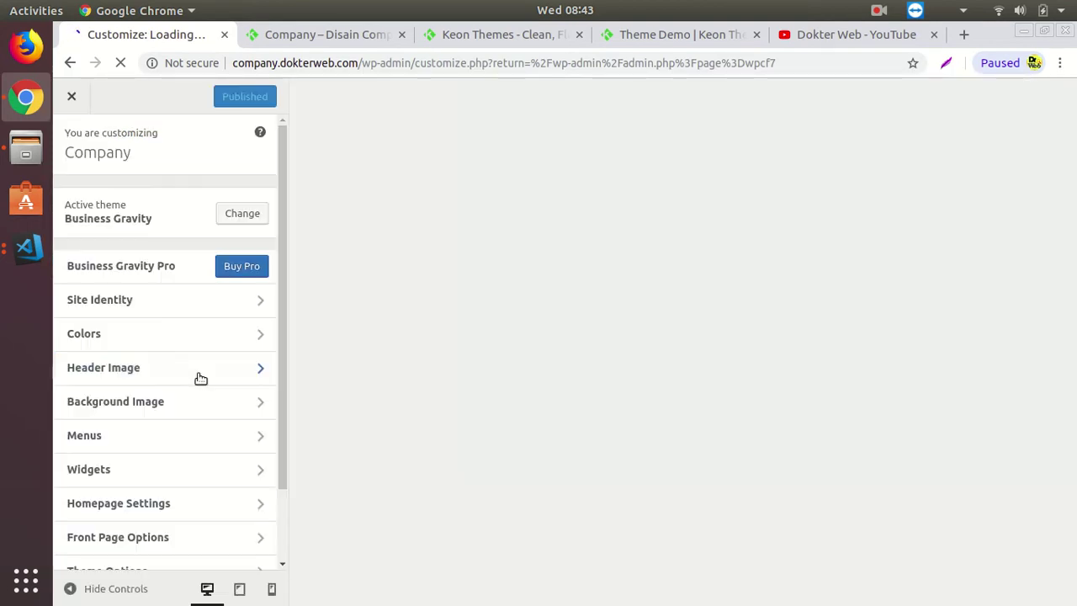
scroll(194, 379, down, 2)
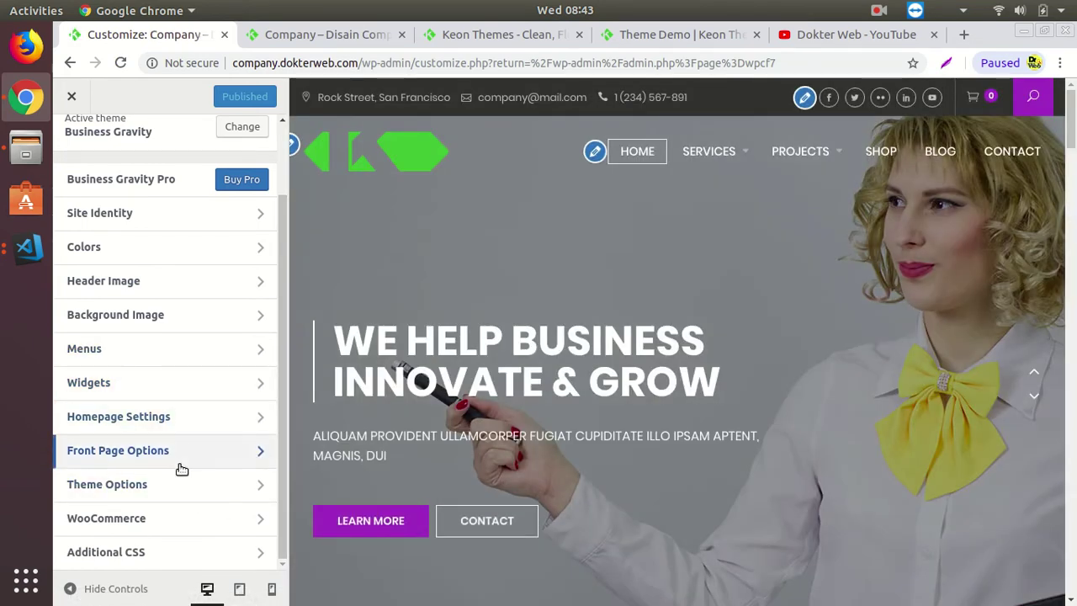
click(186, 450)
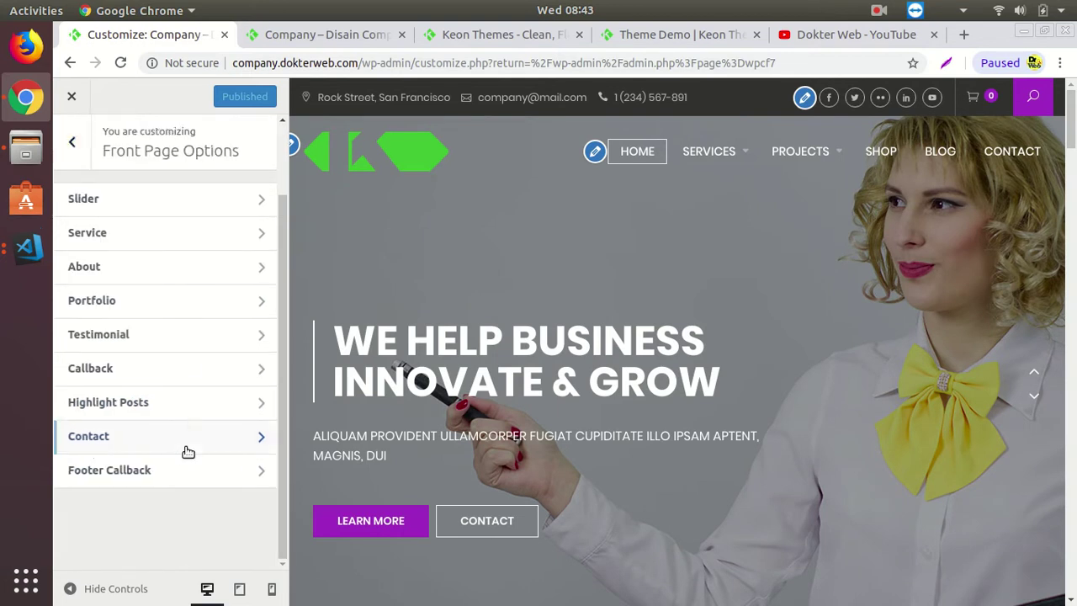
click(173, 446)
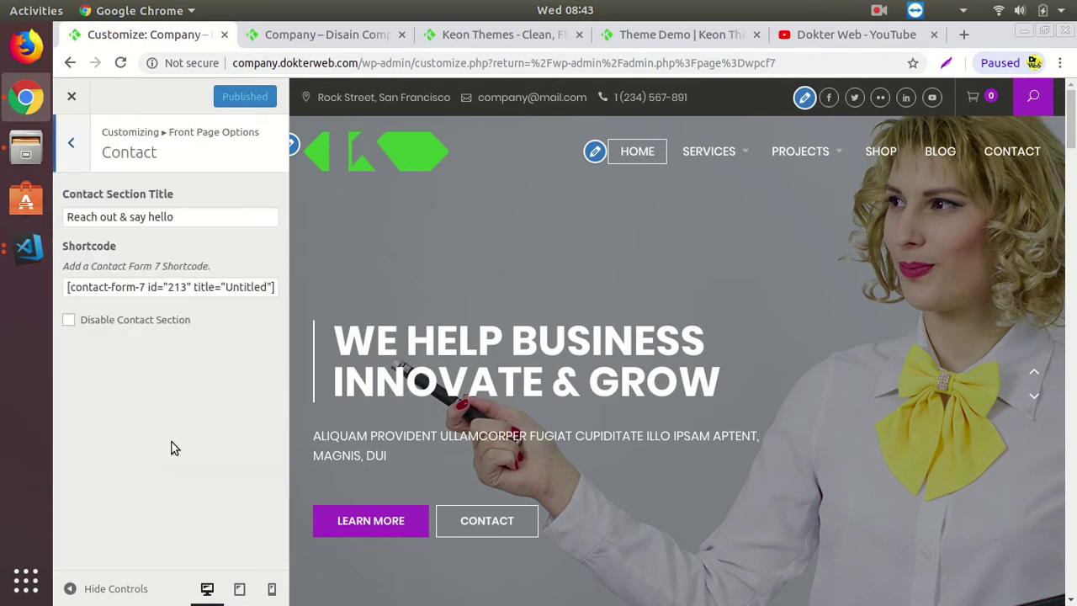
click(220, 288)
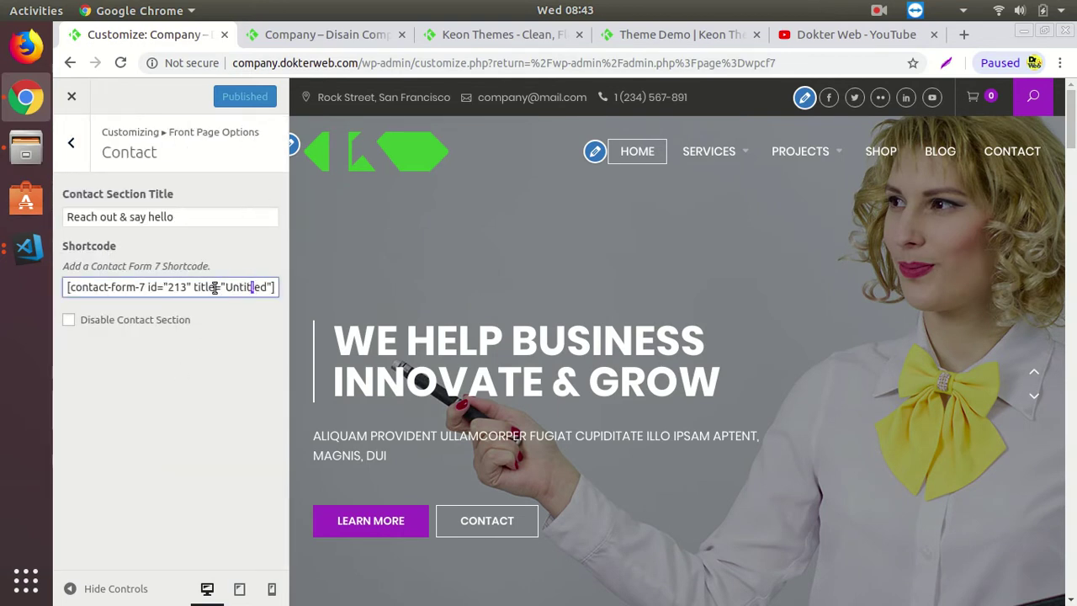
drag(254, 287, 2, 289)
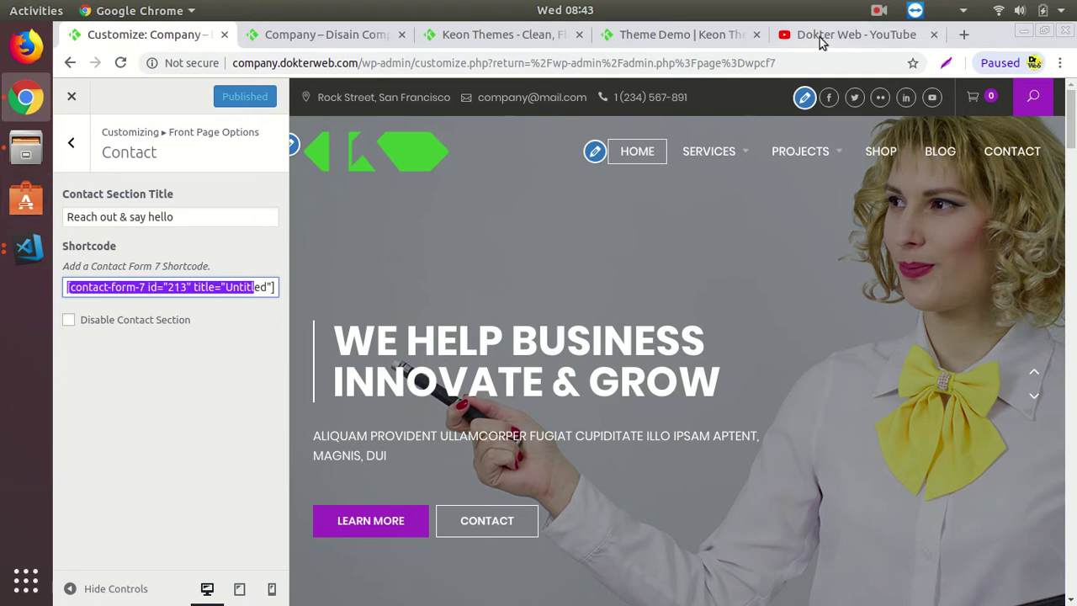
- Switch to YouTube to view the Dokter Web channel's uploaded videos, then return to the customizer's Front Page Options
click(846, 34)
click(452, 143)
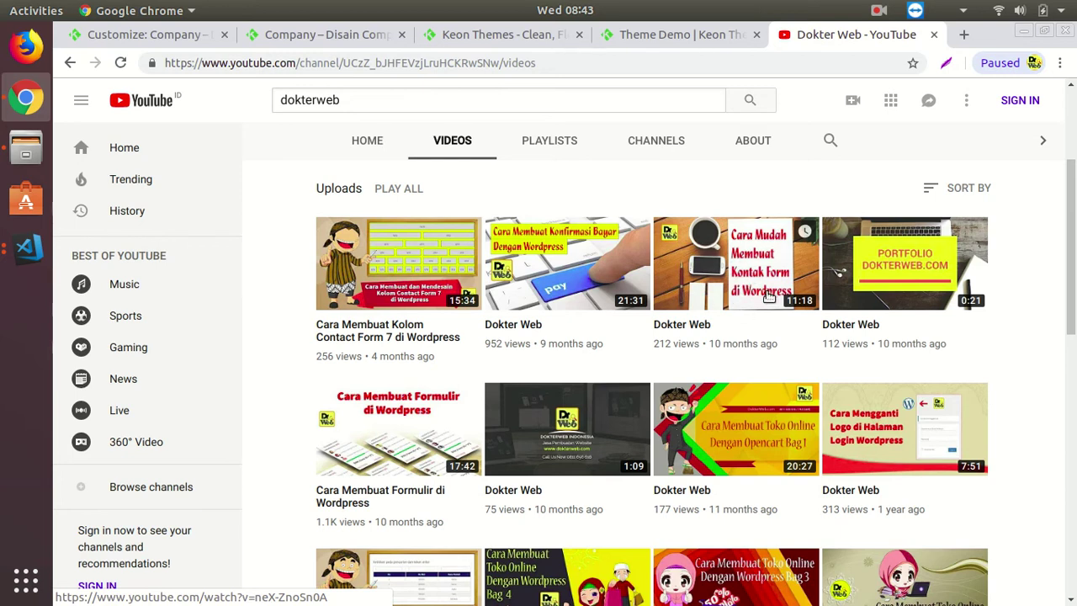
click(164, 38)
click(71, 143)
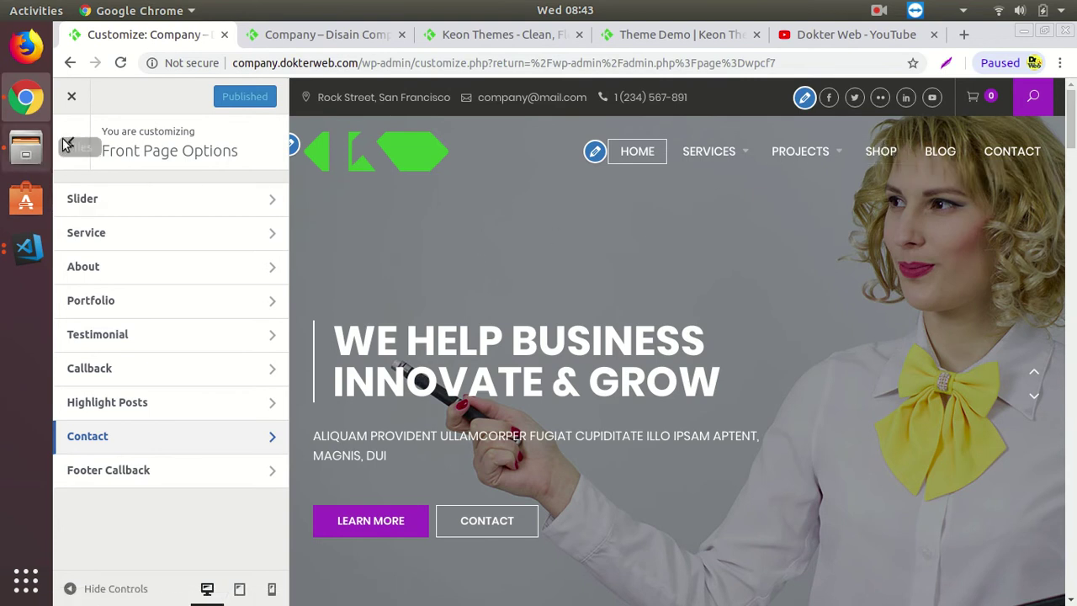
- Load the company site's Shop page in its own tab and view the playlists of the Dokter Web YouTube channel
click(272, 38)
click(861, 148)
click(838, 34)
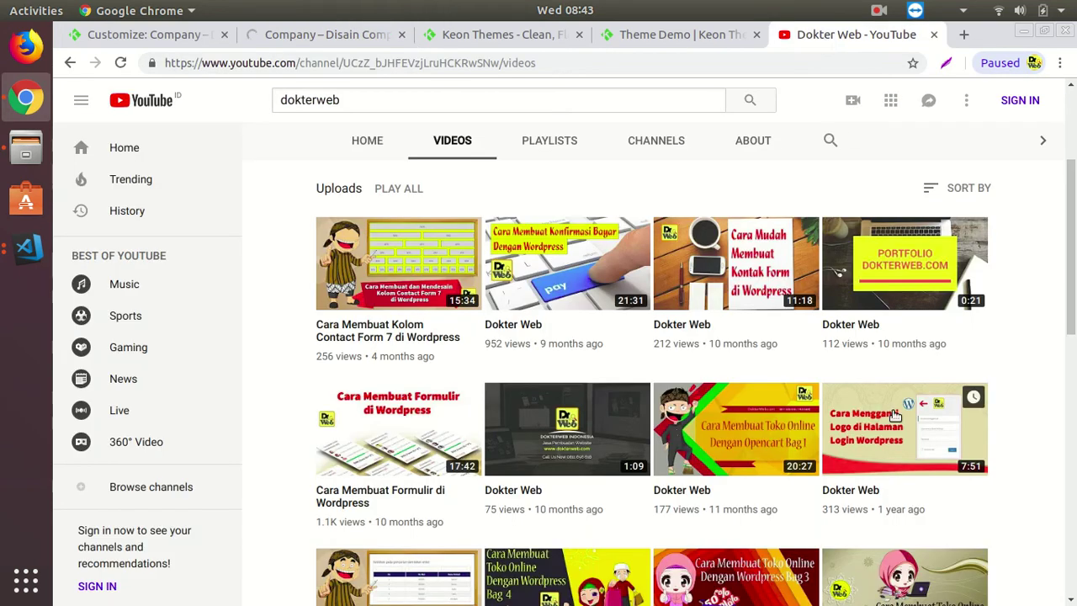
click(557, 154)
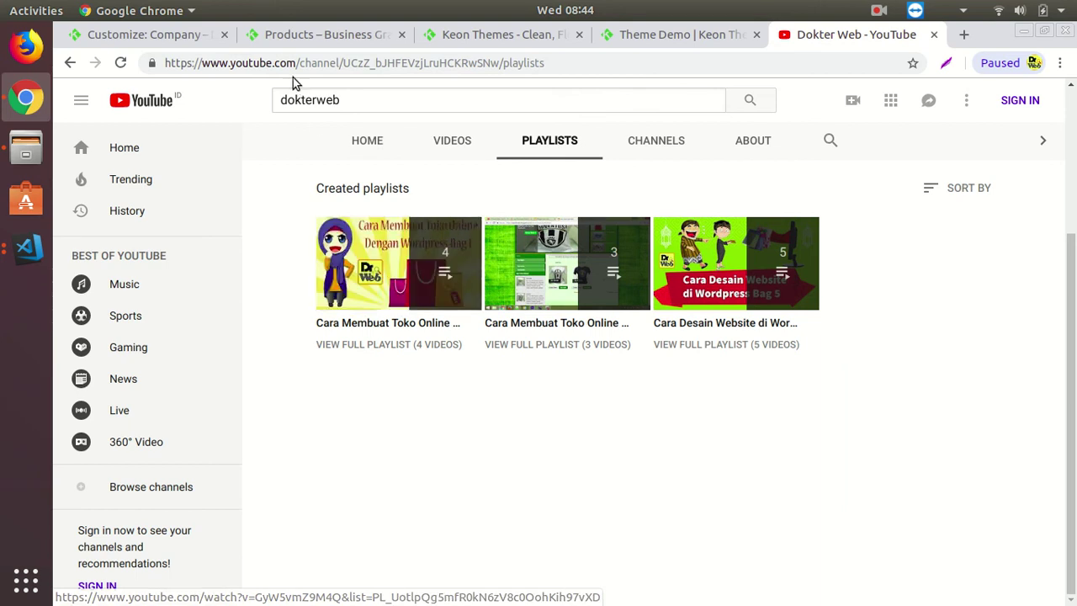
- Return to the customizer and close it to go back to the WordPress admin
click(158, 35)
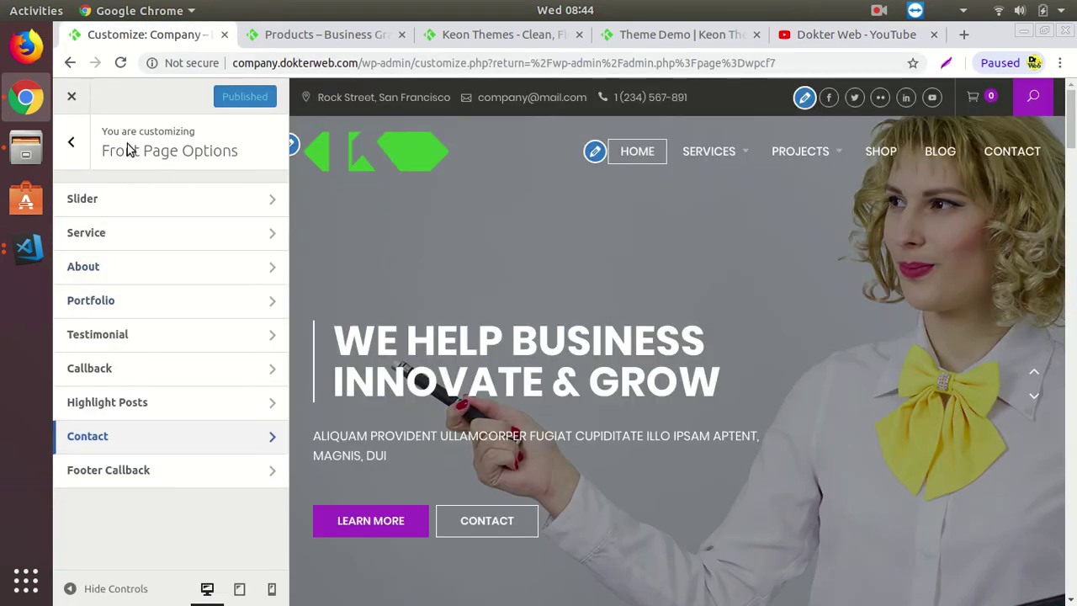
click(73, 99)
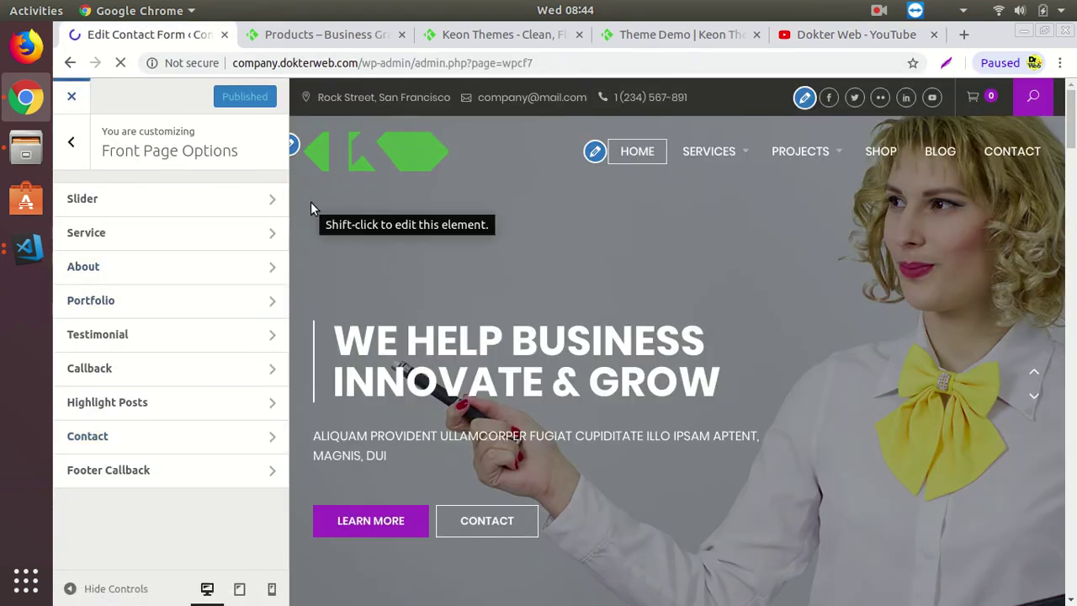